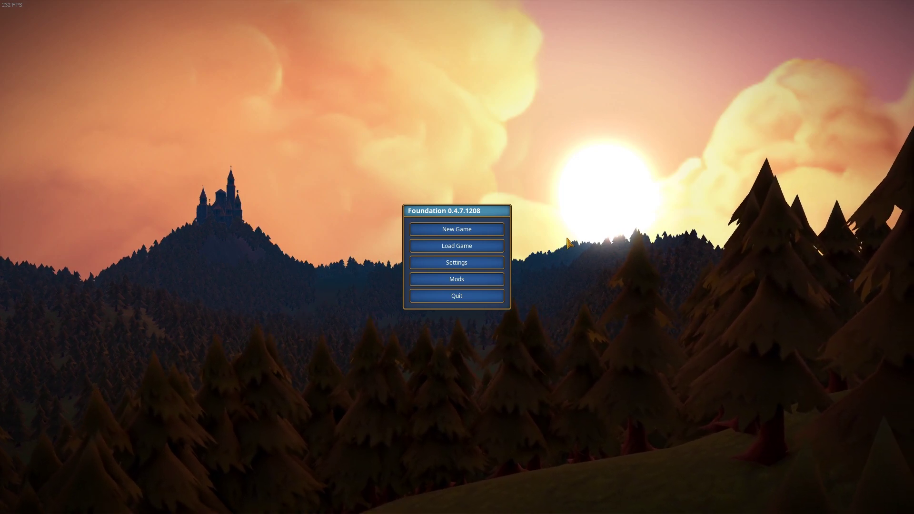
Begin a new game with the Hills map selected from the map types
left_click(478, 229)
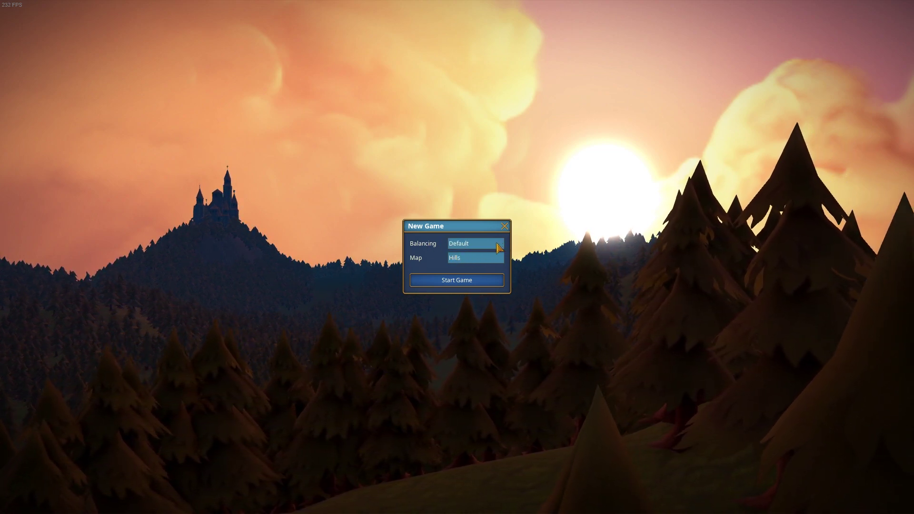
left_click(475, 257)
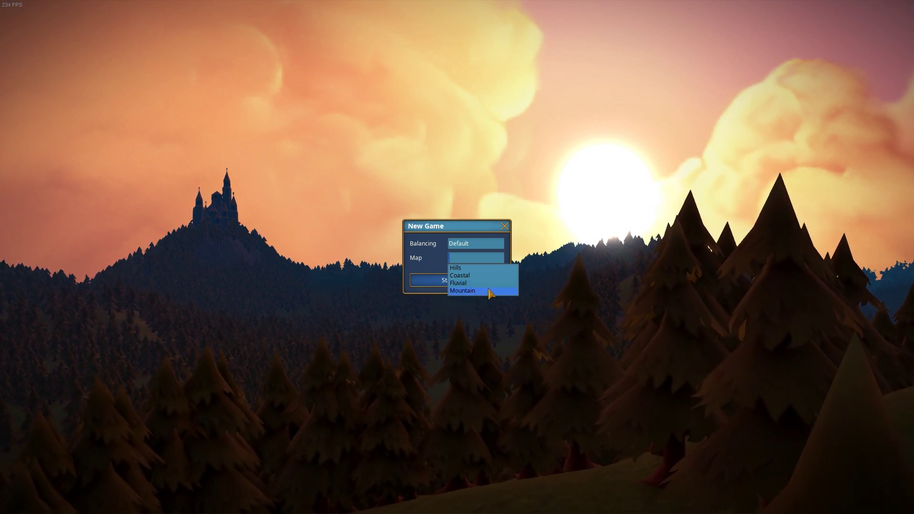
left_click(463, 267)
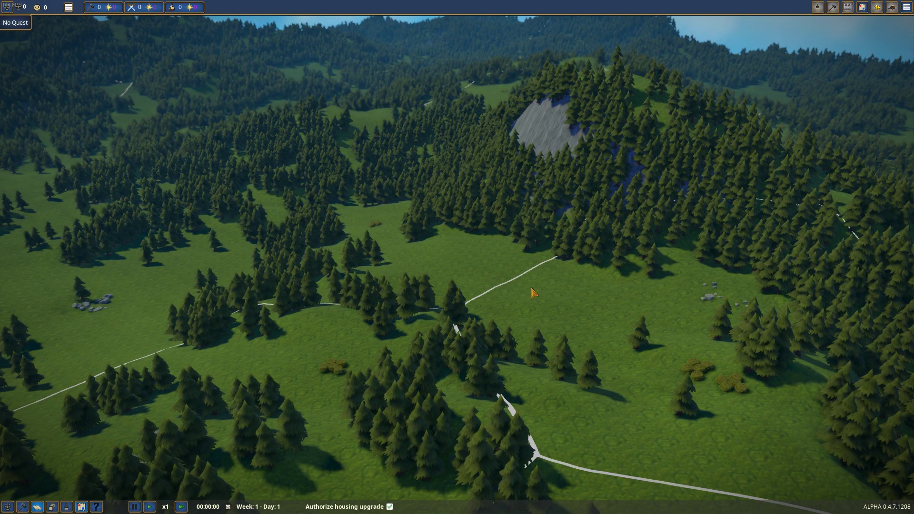
mouse_move(532, 293)
left_mouse_down()
mouse_move(400, 223)
mouse_move(664, 328)
left_mouse_up()
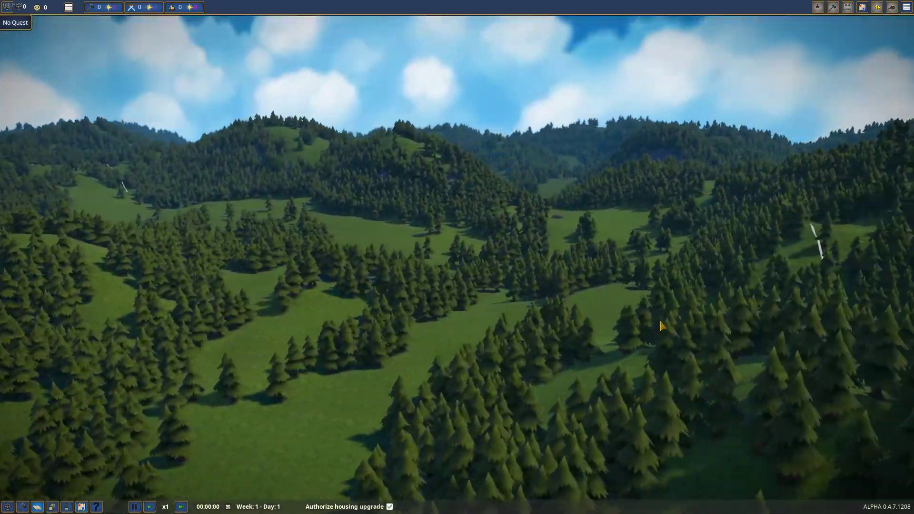
scroll(664, 327, "up", 8)
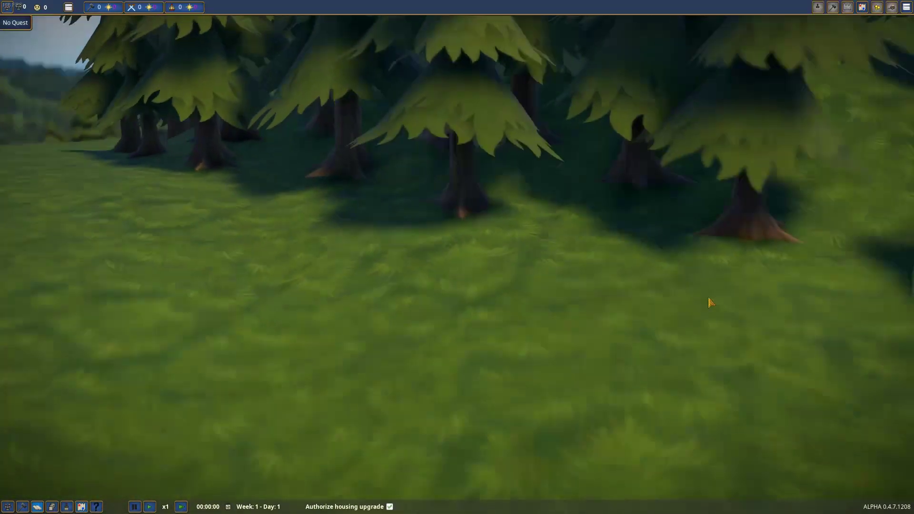
scroll(664, 328, "down", 10)
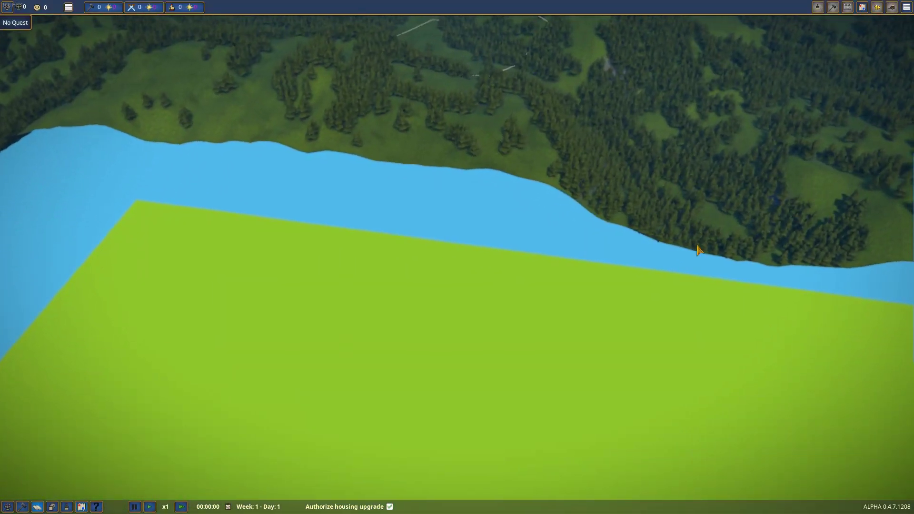
left_click_drag(699, 250, 699, 214)
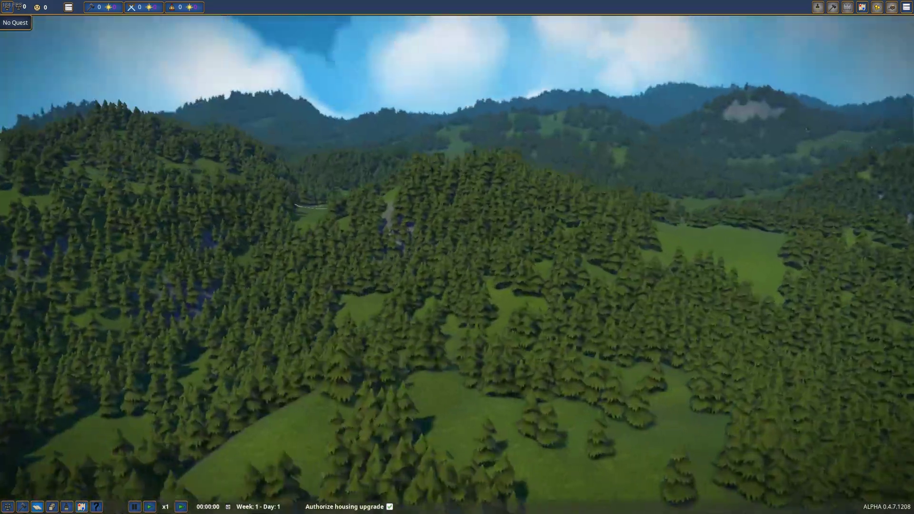
left_click_drag(636, 214, 636, 278)
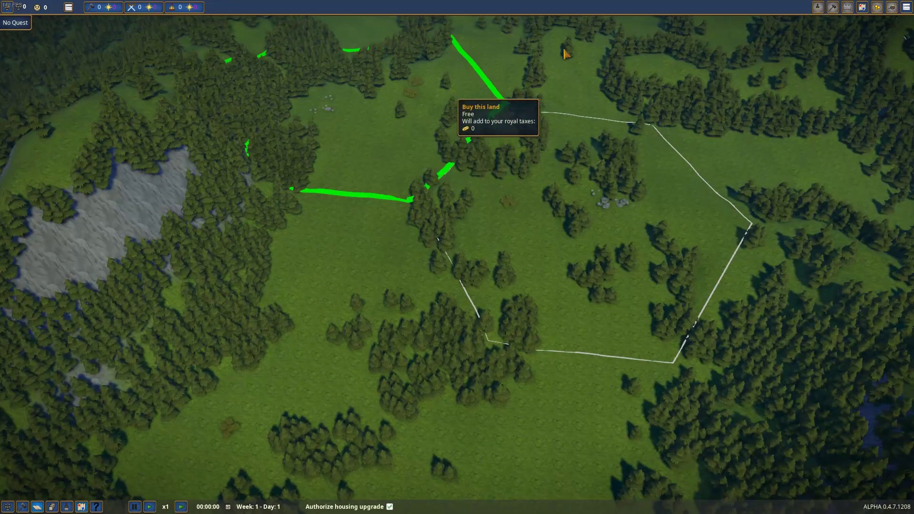
mouse_move(564, 53)
left_mouse_down()
mouse_move(500, 142)
mouse_move(571, 107)
mouse_move(688, 181)
mouse_move(643, 272)
mouse_move(651, 257)
mouse_move(659, 288)
mouse_move(672, 285)
mouse_move(615, 301)
mouse_move(665, 335)
mouse_move(688, 375)
left_mouse_up()
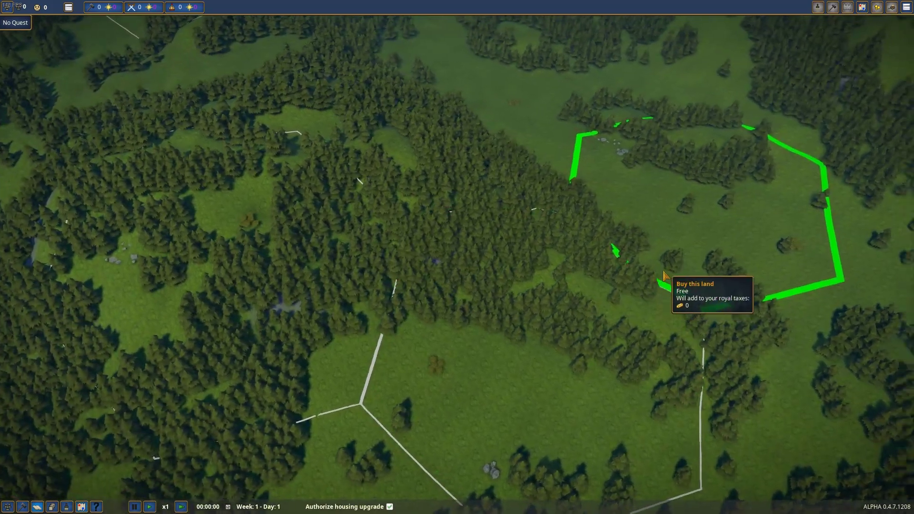
scroll(629, 297, "up", 3)
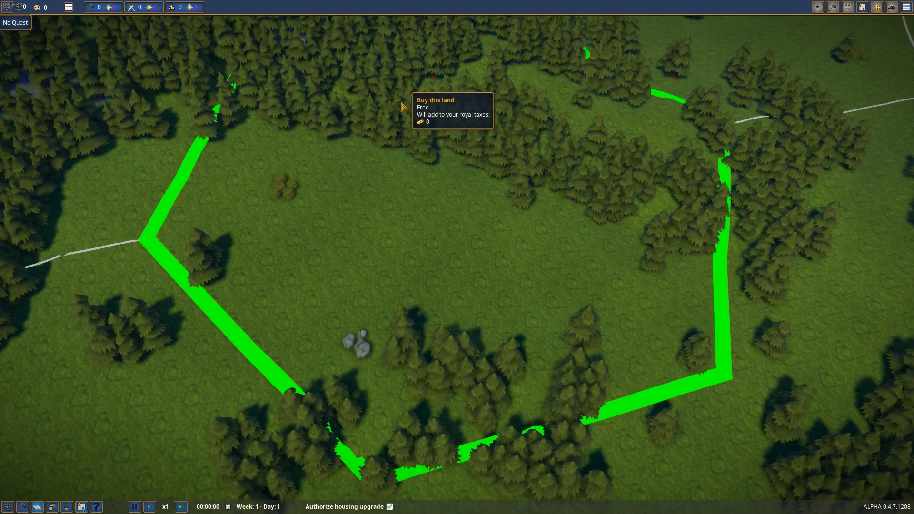
scroll(280, 197, "up", 2)
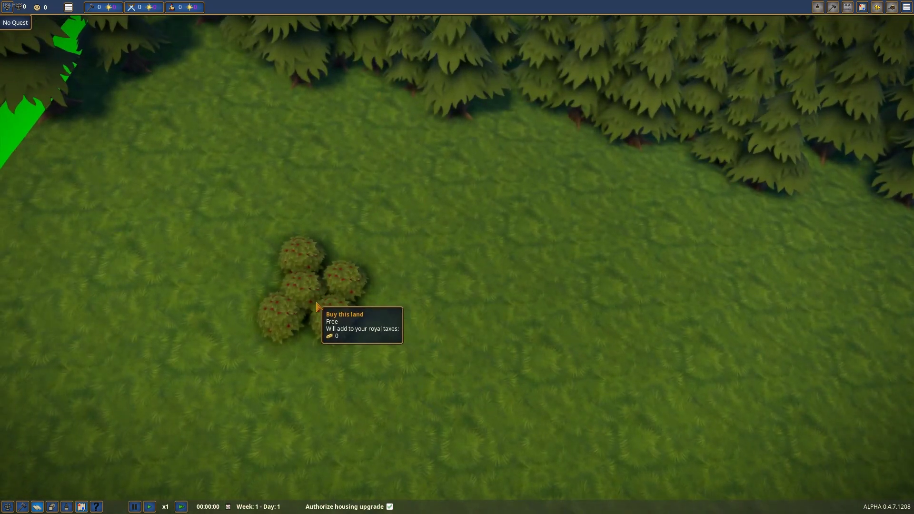
scroll(318, 307, "down", 5)
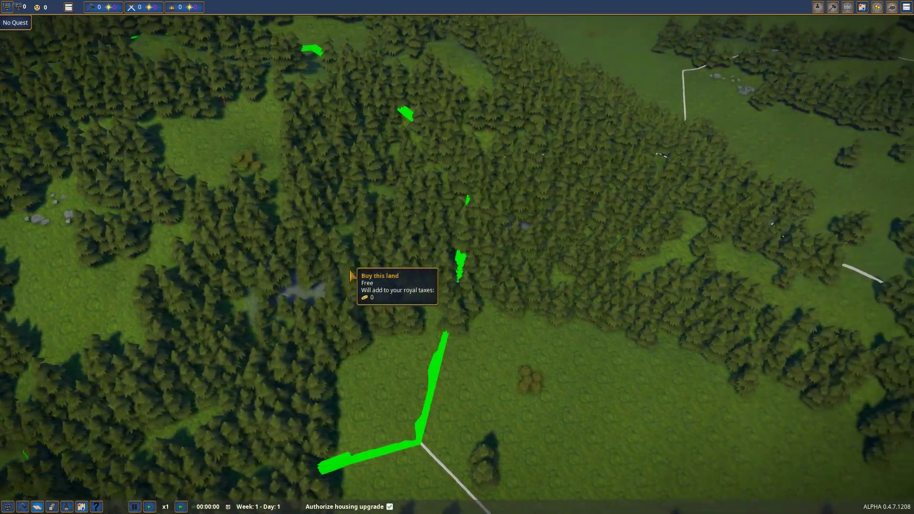
Pan across the map to an open grassland plot and buy it
left_click_drag(204, 217, 436, 355)
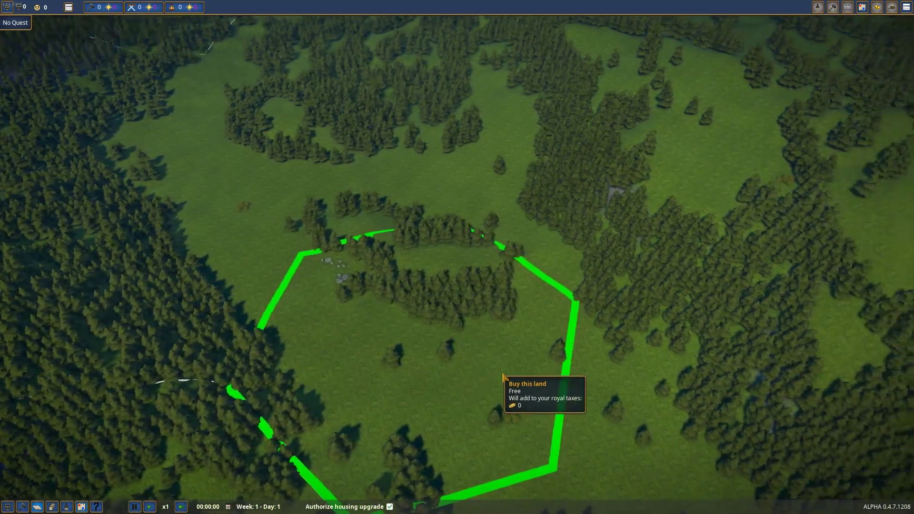
scroll(437, 355, "down", 1)
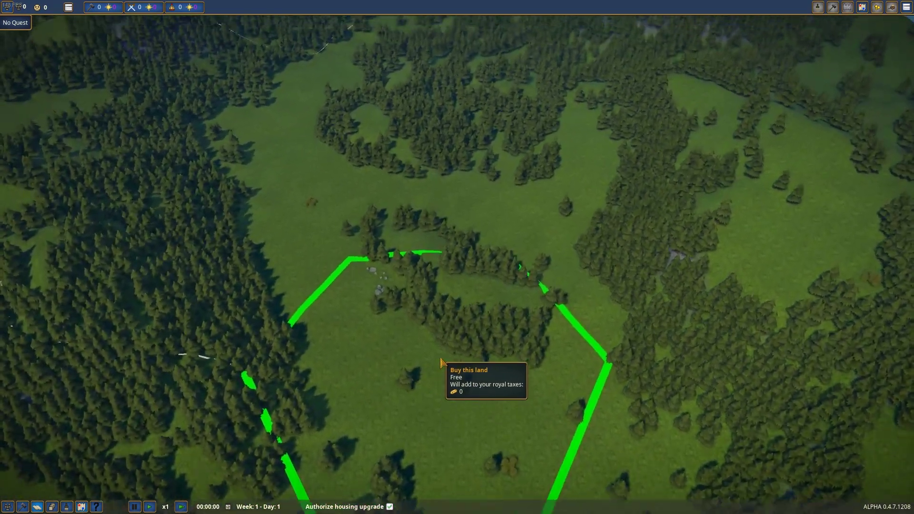
mouse_move(443, 361)
left_mouse_down()
mouse_move(405, 163)
mouse_move(643, 227)
mouse_move(500, 93)
mouse_move(300, 322)
mouse_move(452, 369)
mouse_move(514, 300)
mouse_move(421, 379)
mouse_move(477, 281)
left_mouse_up()
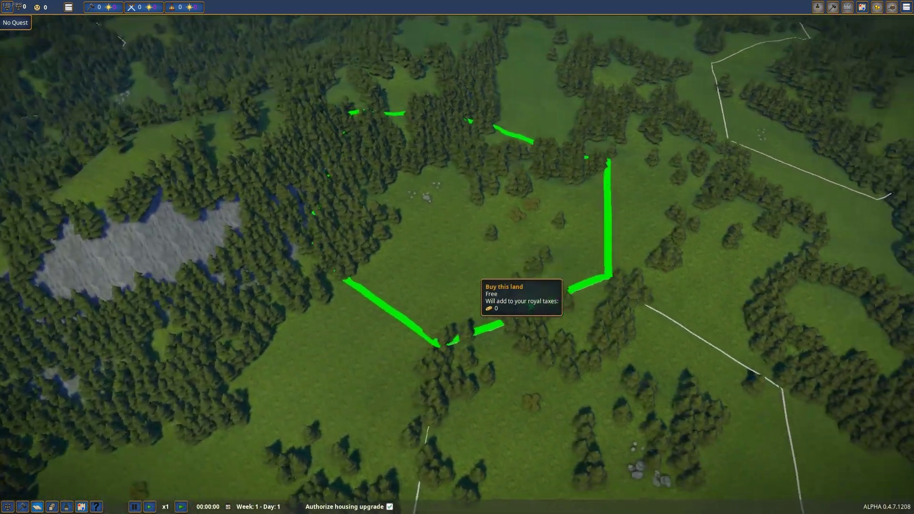
scroll(500, 272, "up", 3)
scroll(571, 179, "up", 3)
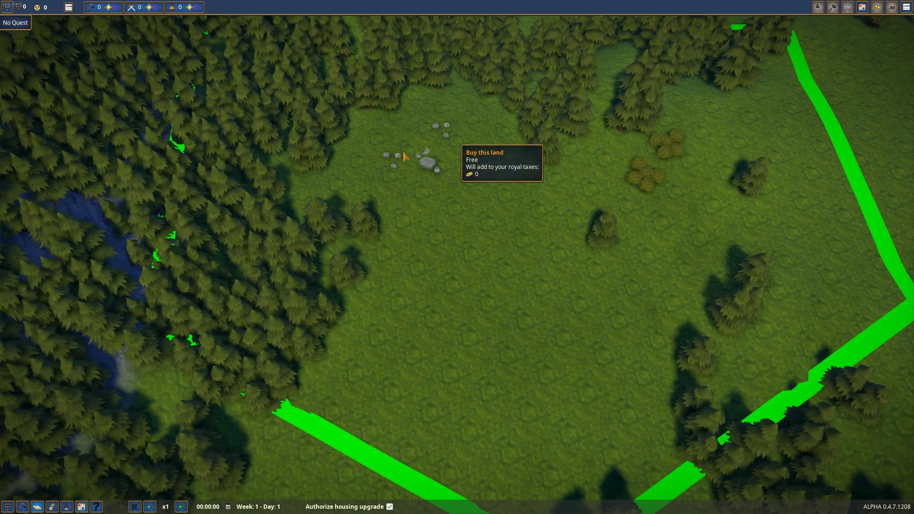
scroll(429, 165, "down", 1)
left_click_drag(428, 164, 468, 321)
left_click(470, 322)
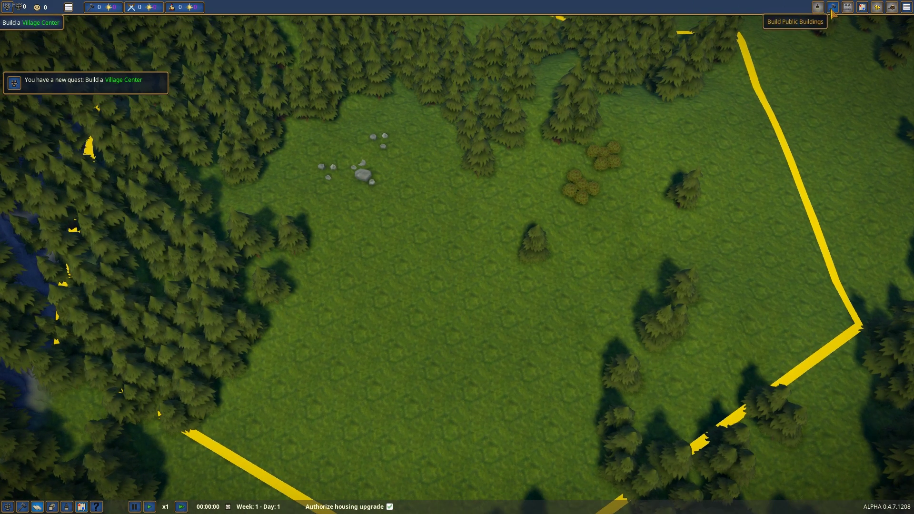
Place a Village Center in the grassland clearing
left_click(833, 7)
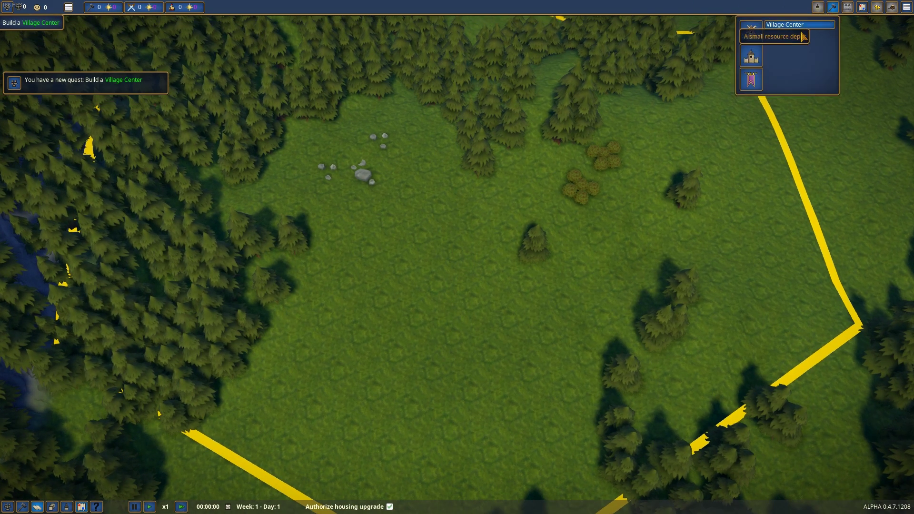
left_click(793, 25)
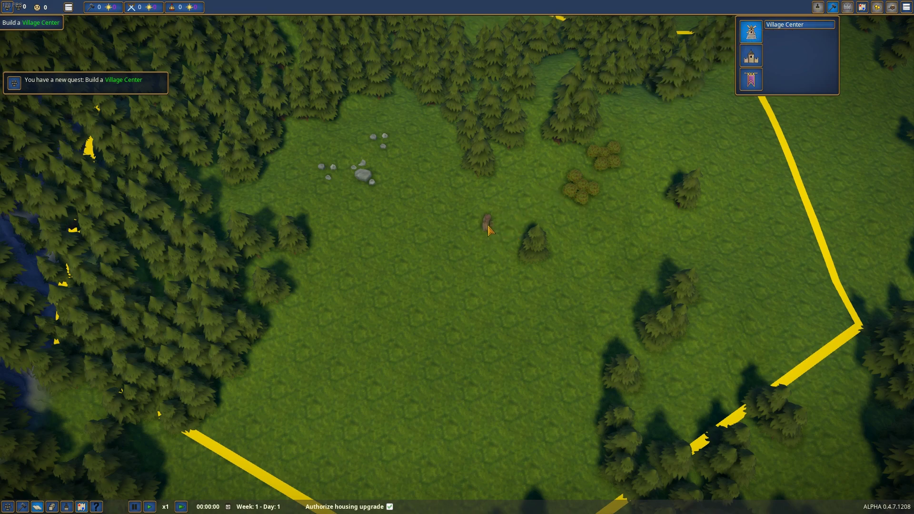
scroll(489, 229, "down", 3)
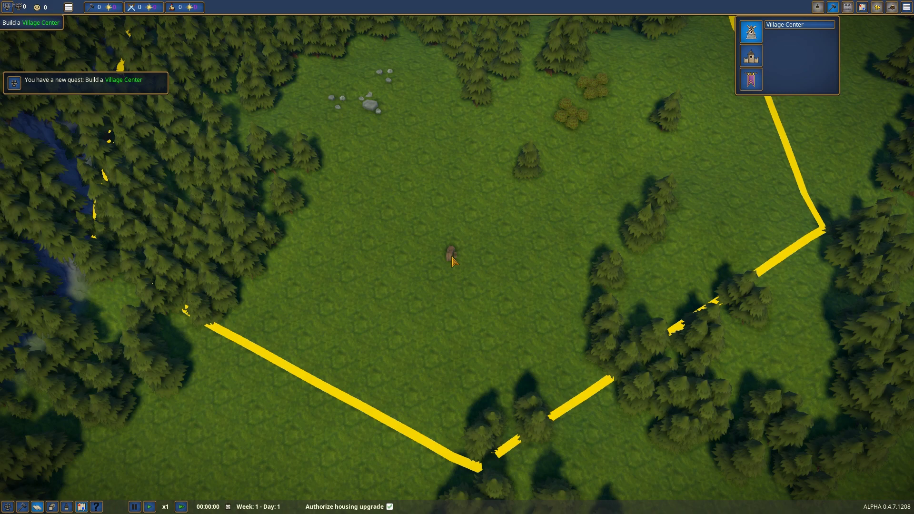
key("w")
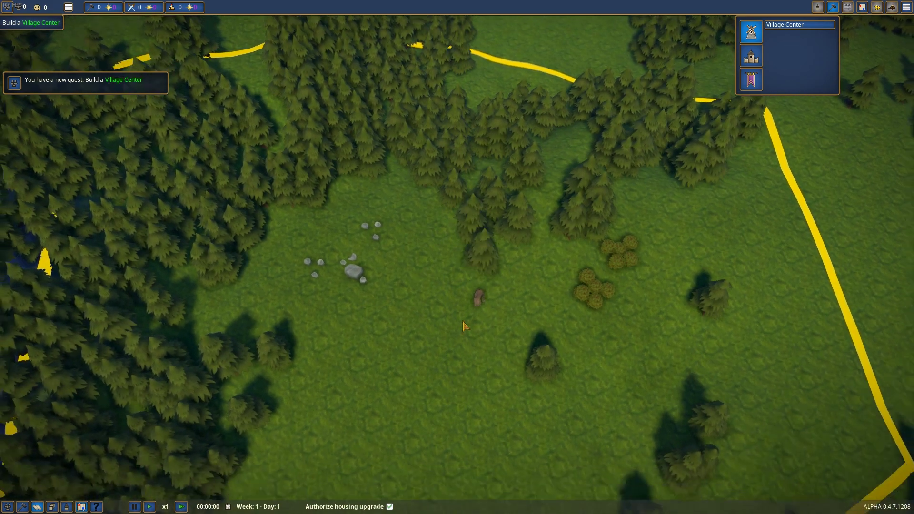
scroll(454, 333, "down", 3)
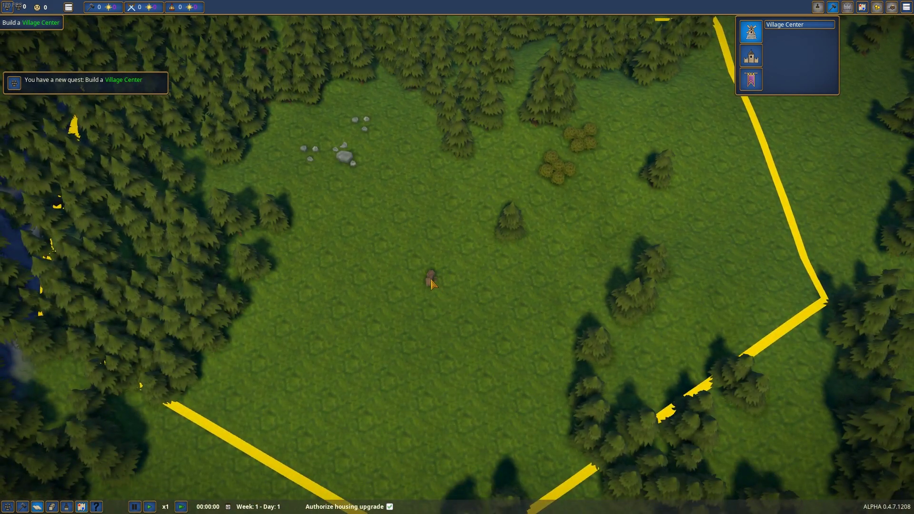
left_click(431, 284)
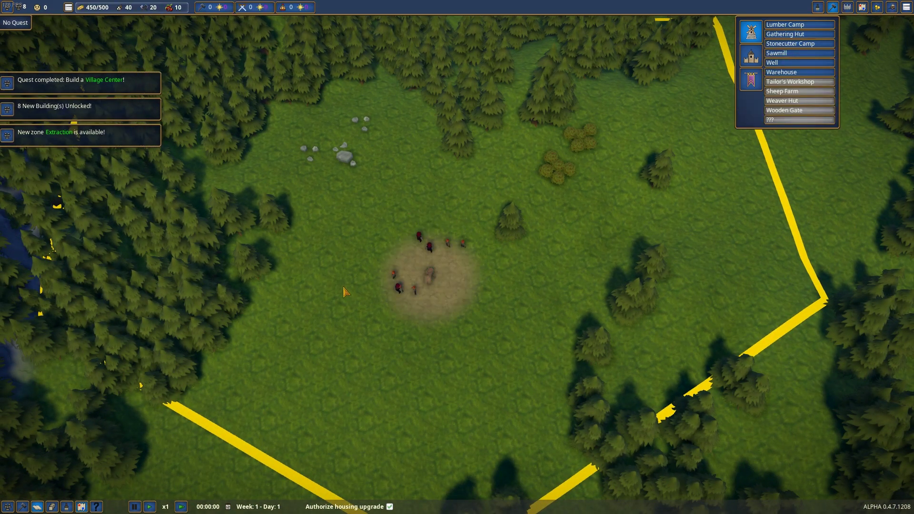
scroll(432, 283, "up", 2)
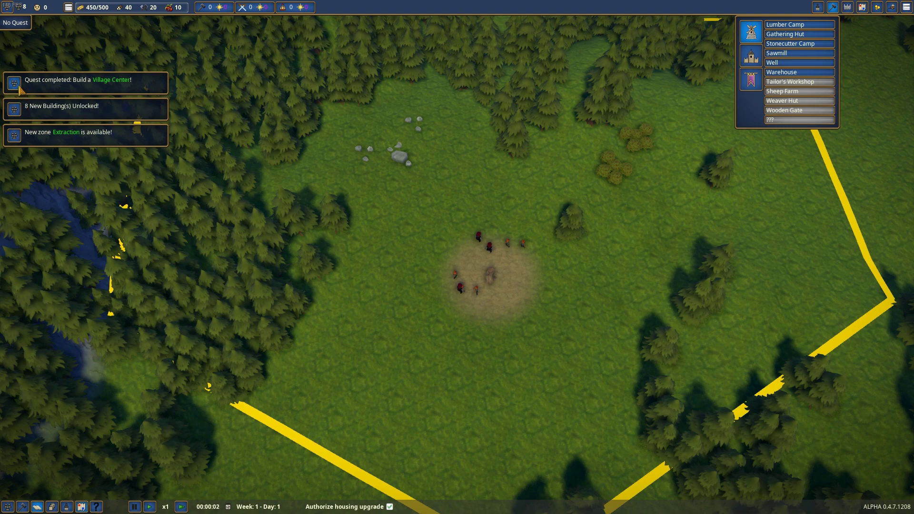
Dismiss the quest completed, Extraction zone and buildings unlocked notices
left_click(20, 87)
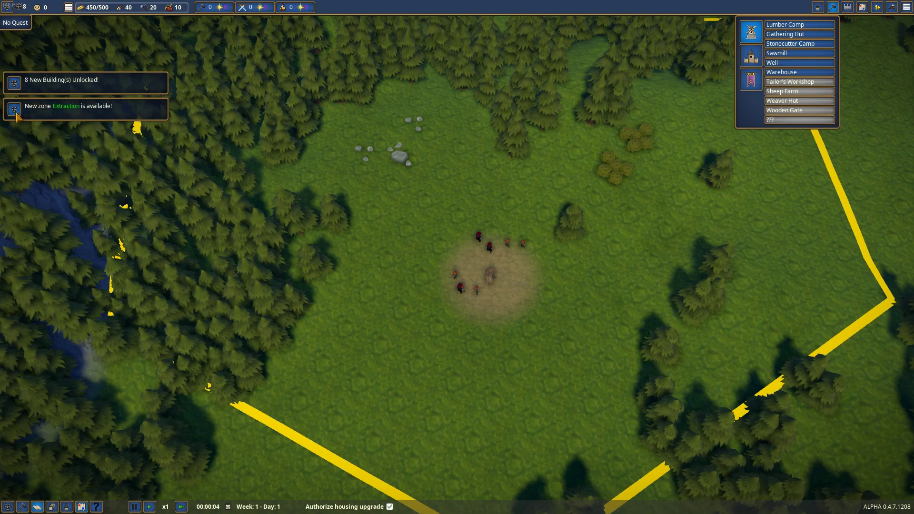
left_click(15, 113)
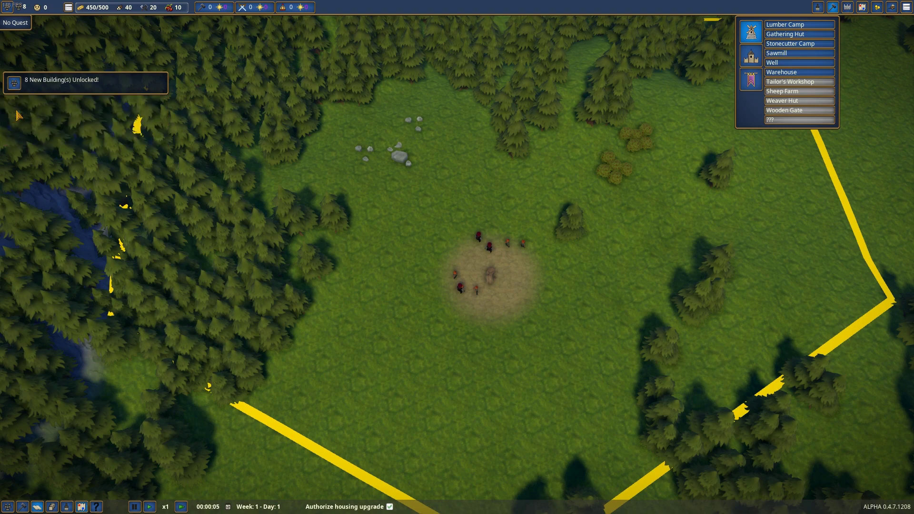
left_click(16, 85)
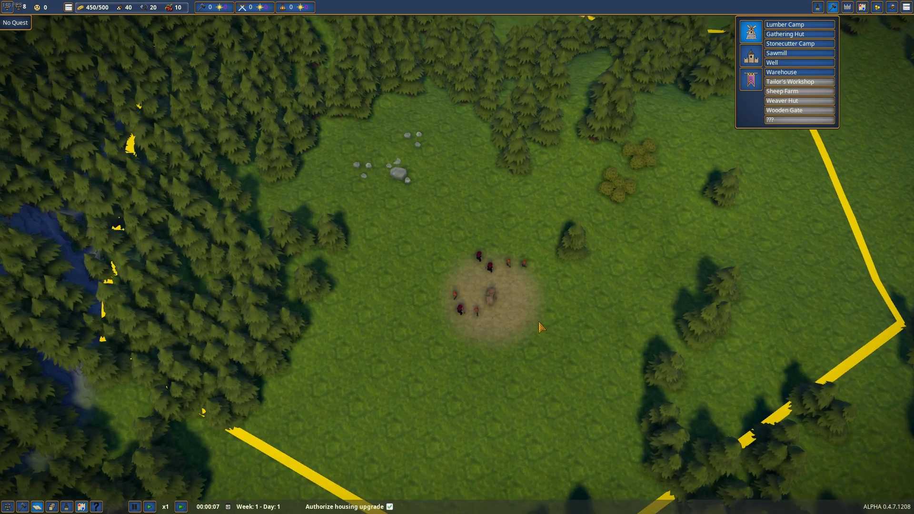
scroll(627, 229, "up", 8)
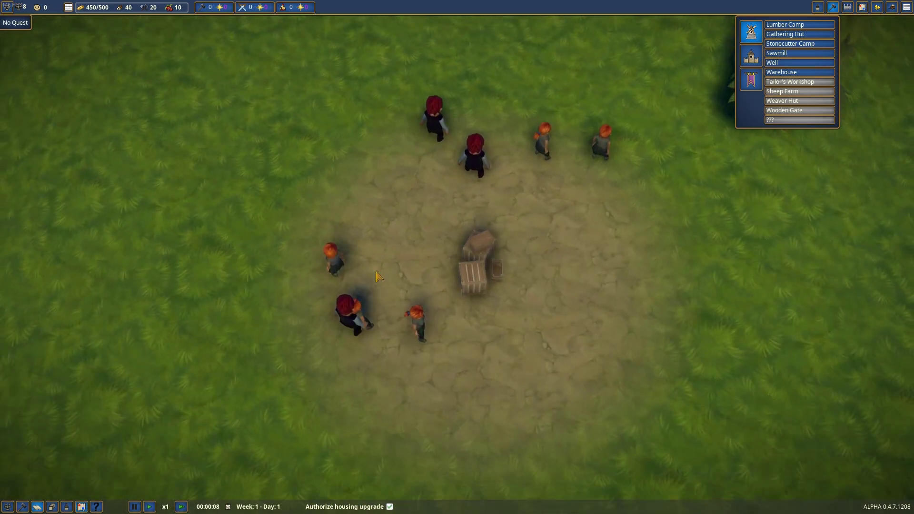
Inspect a newcomer villager and have the camera follow them around the village center
left_click(334, 259)
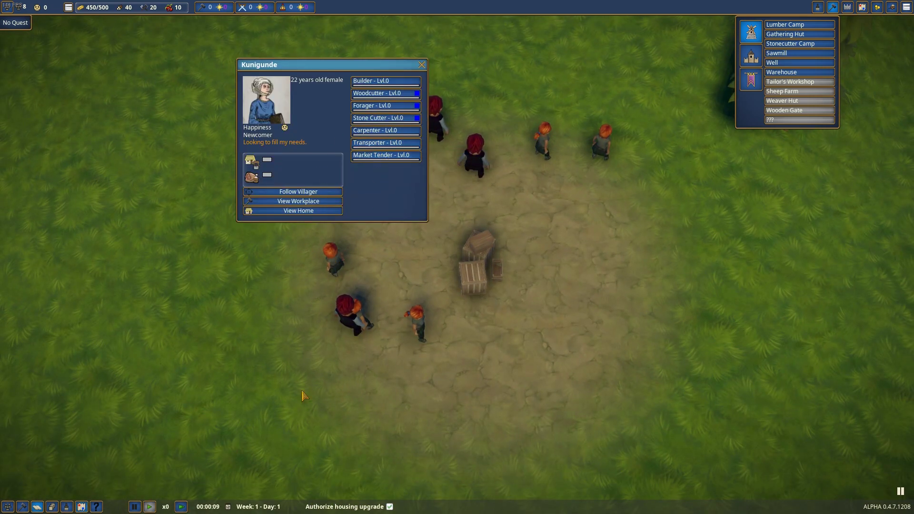
key("s")
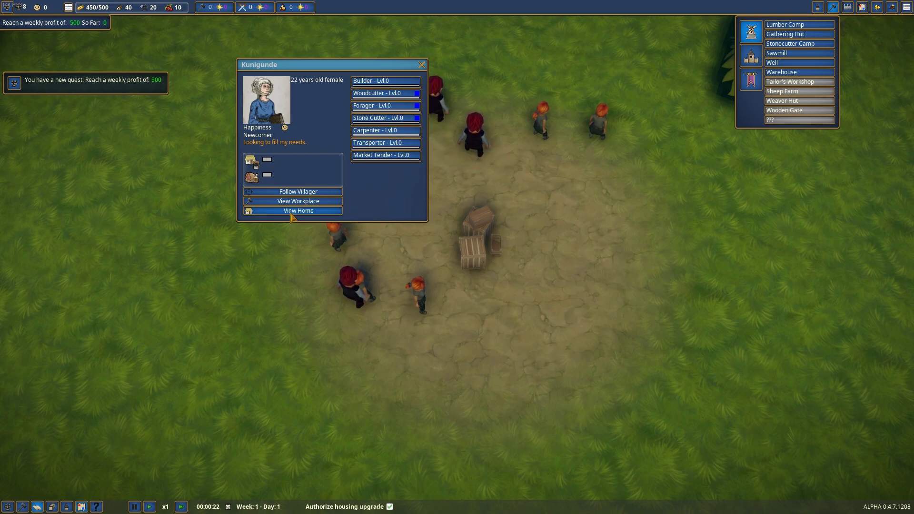
left_click(299, 193)
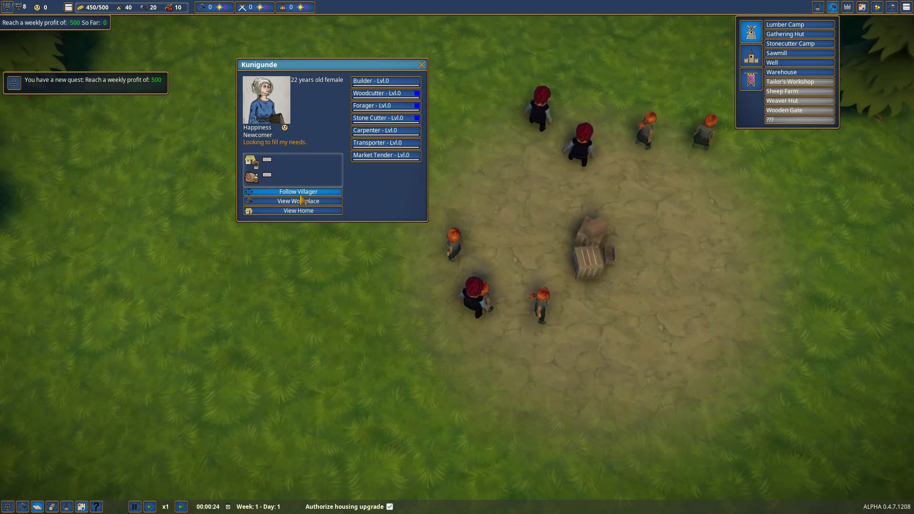
key("s")
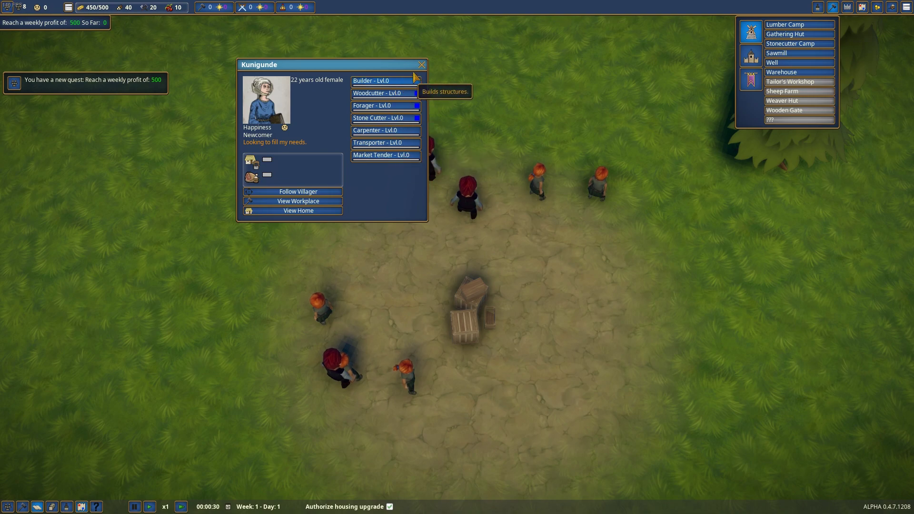
Check six other newcomers' details, then close the villager panel
left_click(466, 191)
left_click(531, 187)
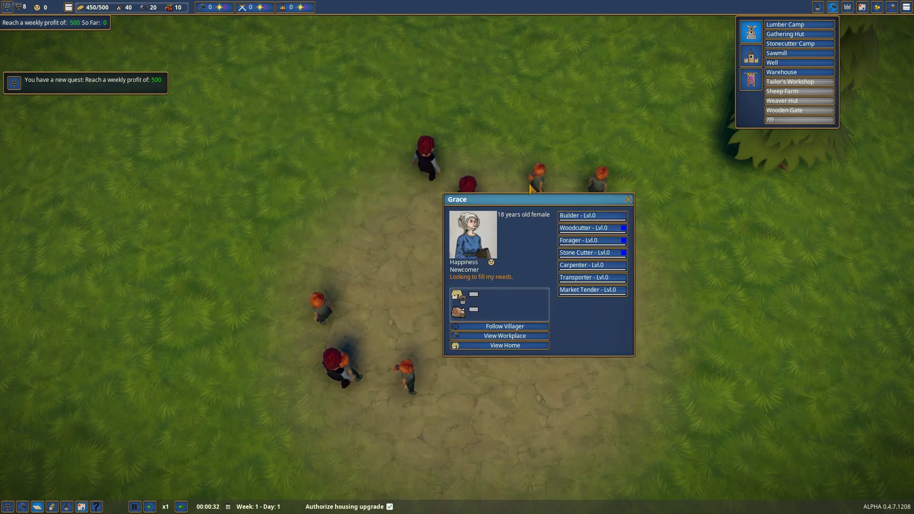
left_click(437, 157)
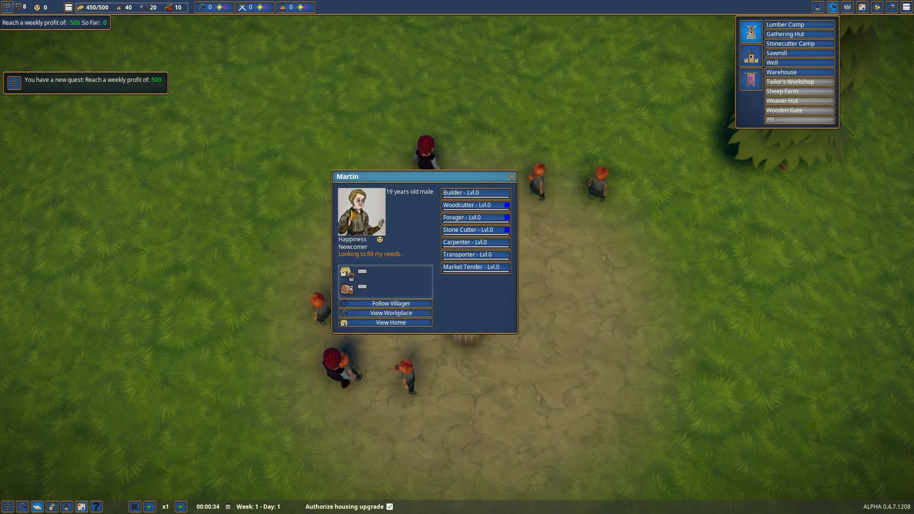
left_click(405, 383)
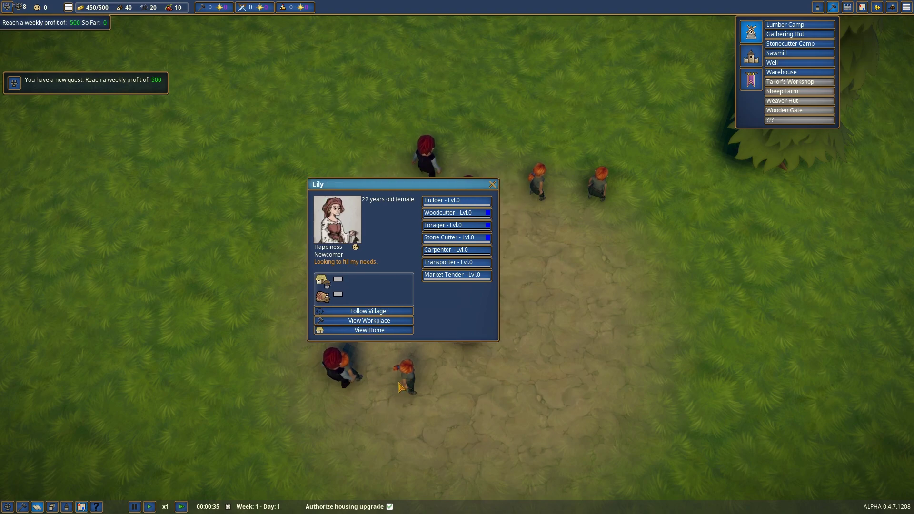
left_click(348, 373)
left_click(594, 184)
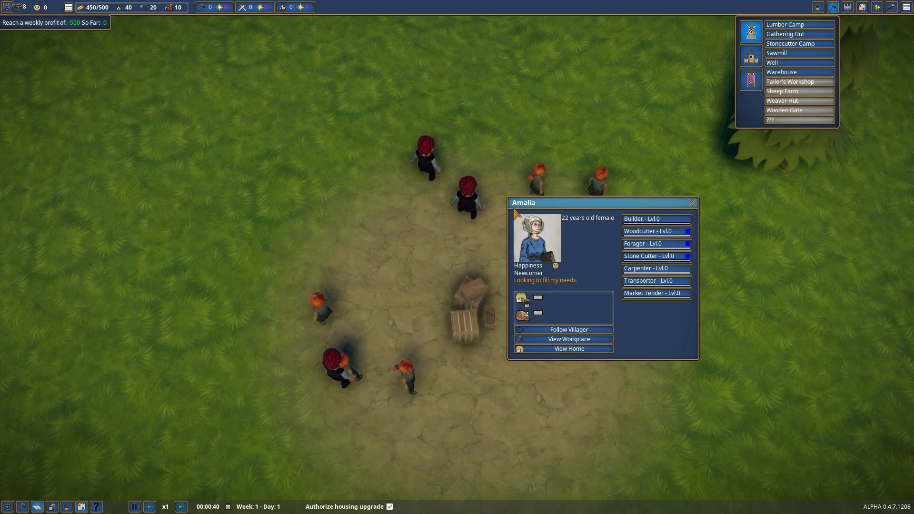
left_click(692, 204)
mouse_move(798, 62)
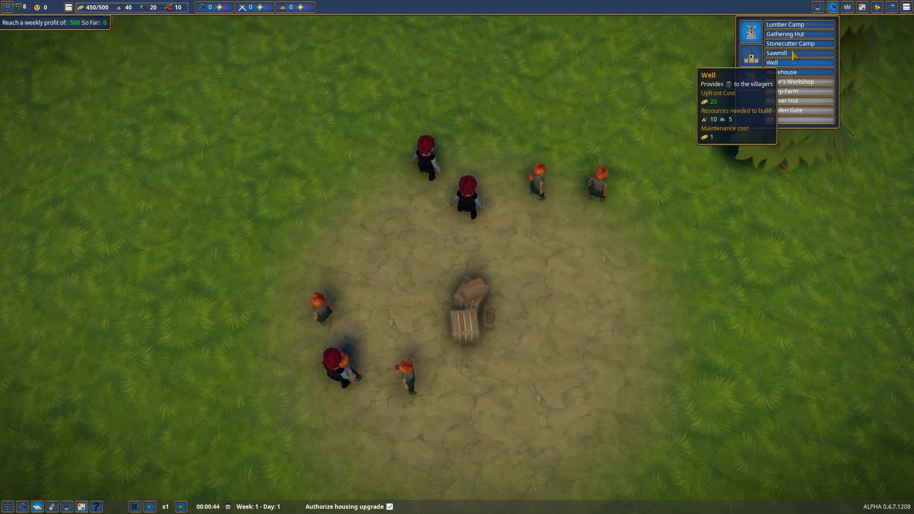
Lay out a well and a gathering hut beside the berry bushes, then pick the lumber camp
left_click(775, 62)
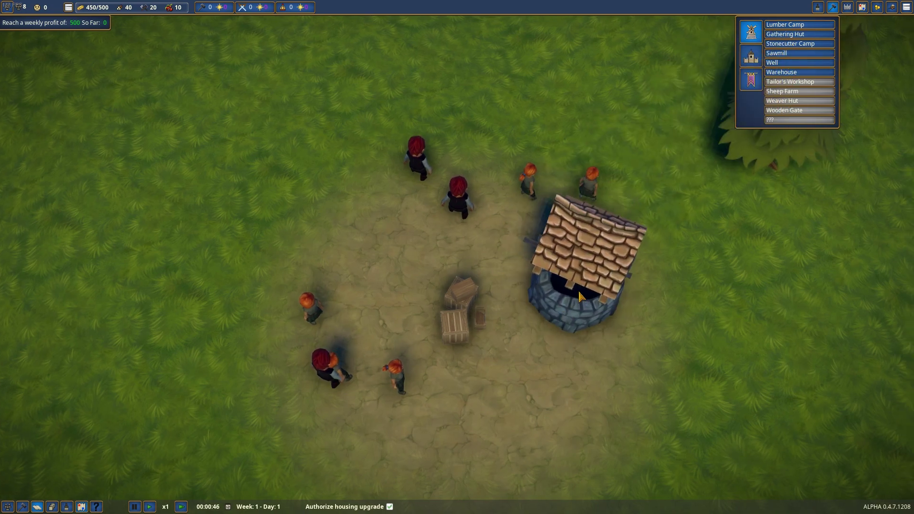
scroll(711, 350, "down", 3)
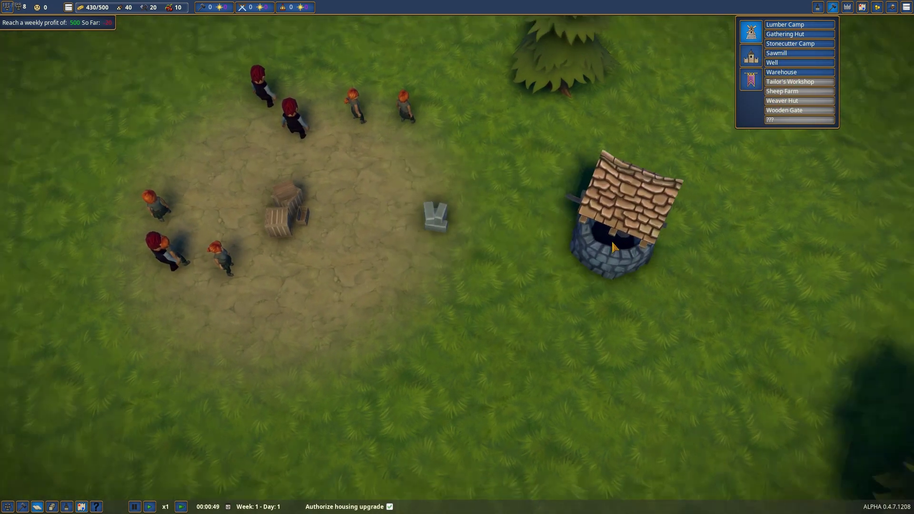
scroll(613, 246, "down", 5)
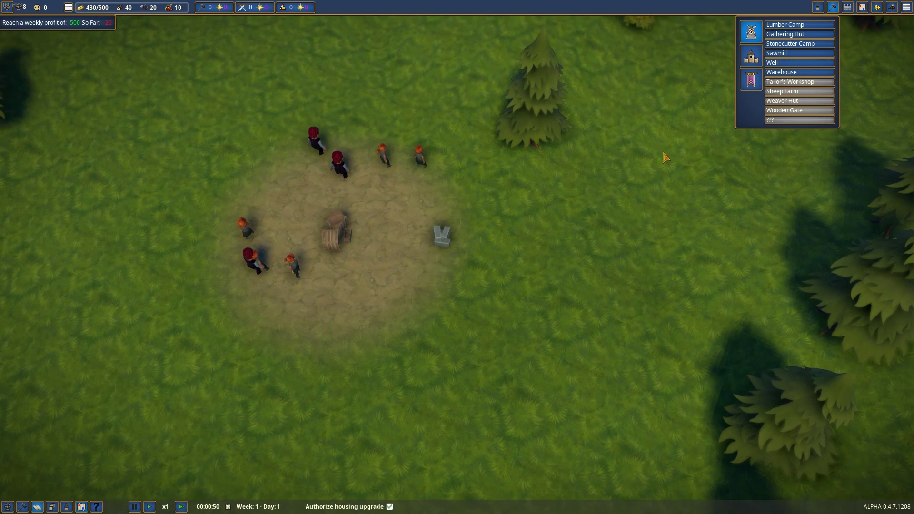
key("w")
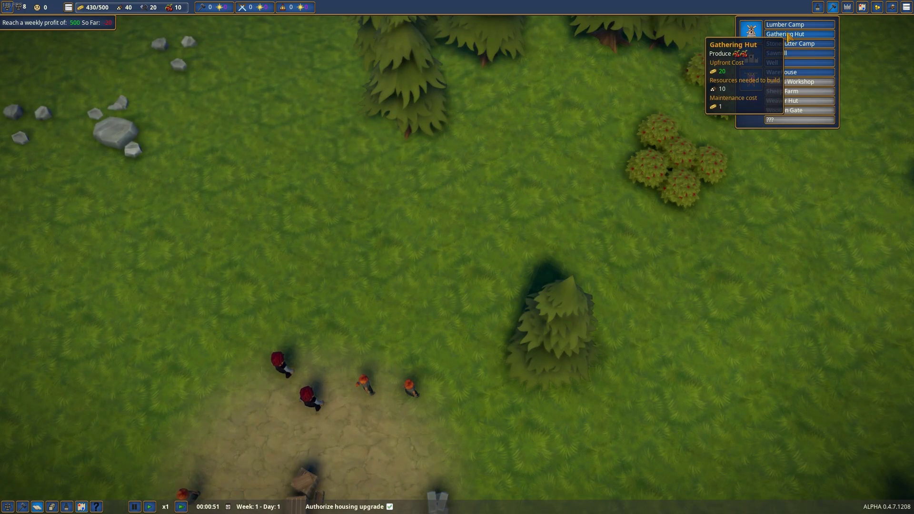
left_click(787, 35)
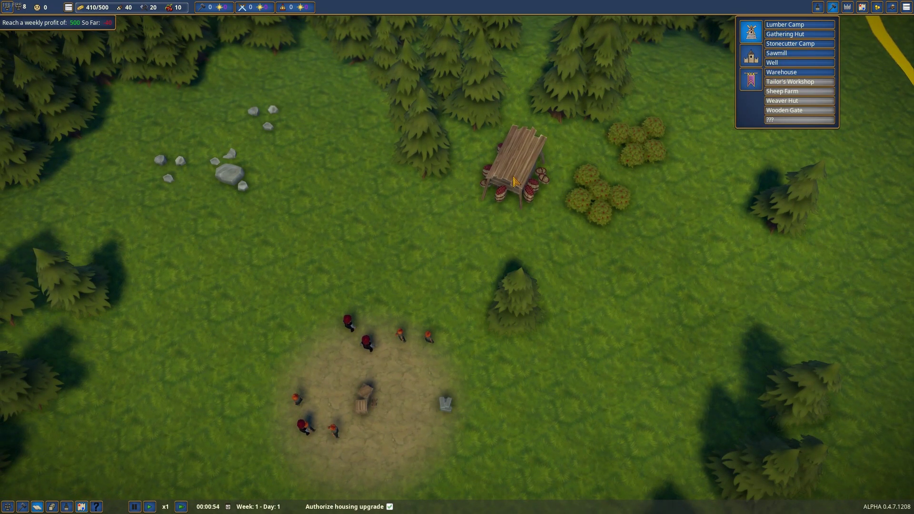
left_click(515, 182)
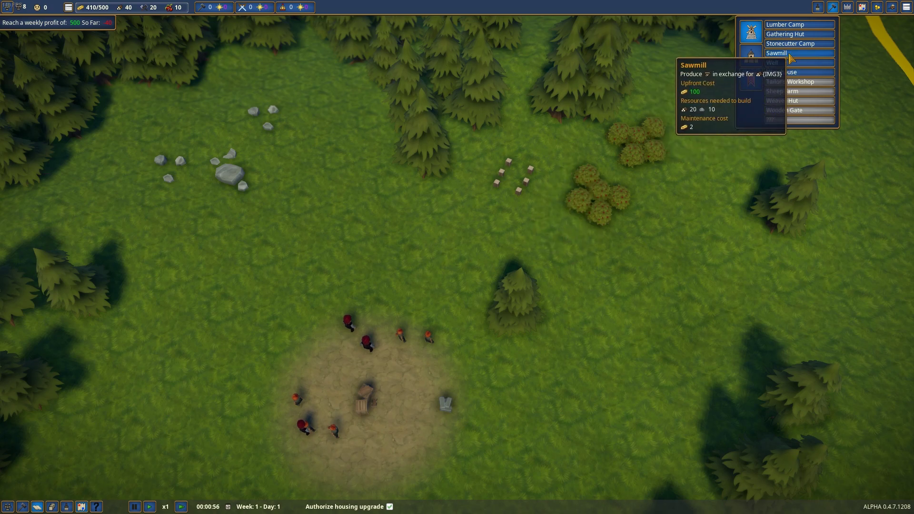
left_click(786, 24)
scroll(451, 212, "down", 3)
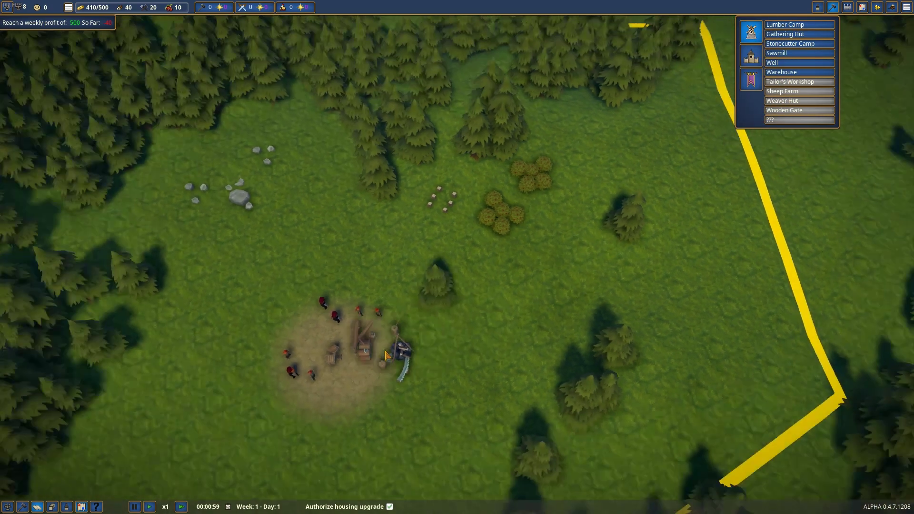
scroll(389, 355, "down", 3)
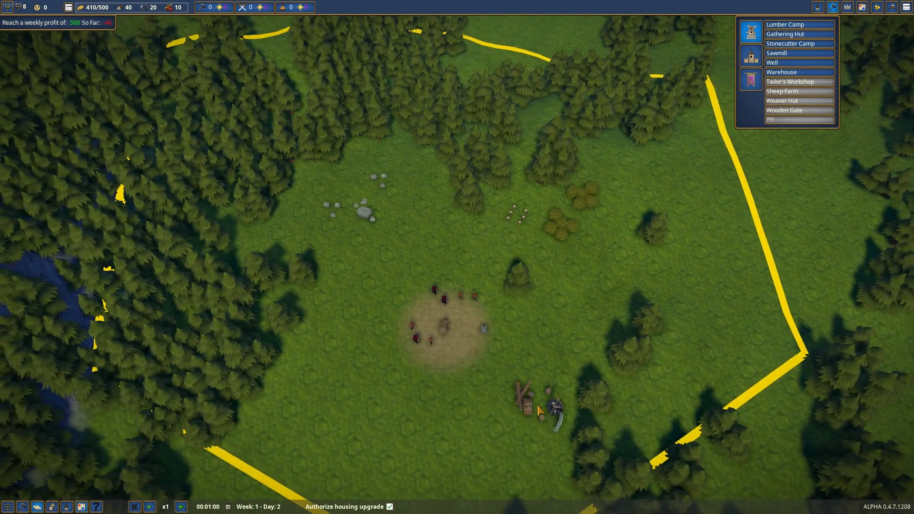
scroll(429, 329, "up", 3)
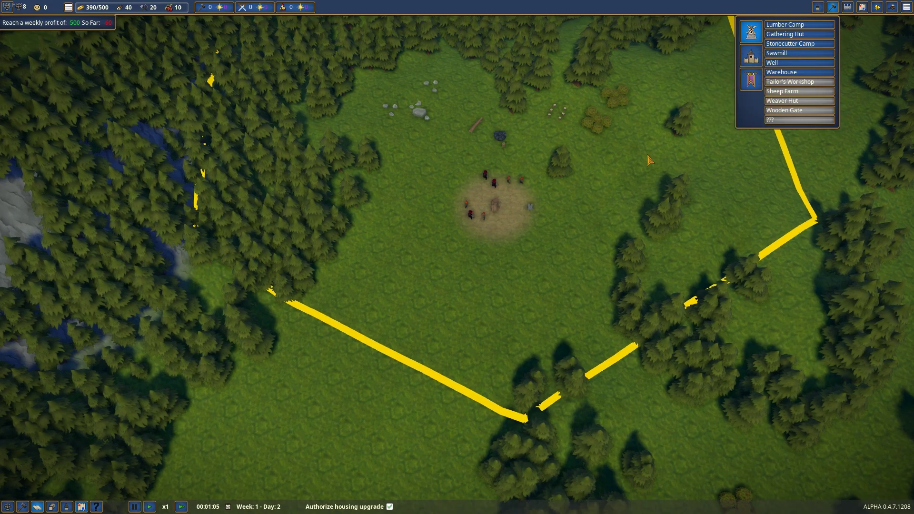
scroll(541, 287, "up", 5)
scroll(541, 287, "down", 3)
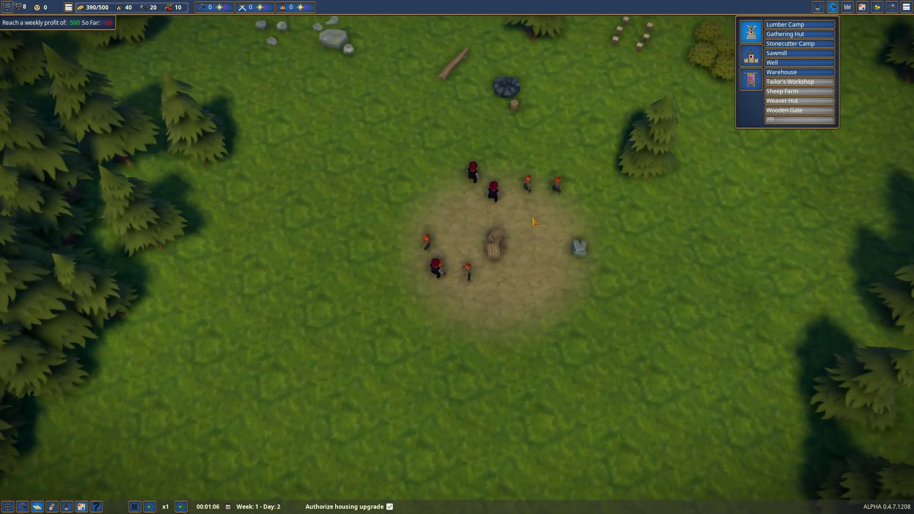
Assign the Builder profession to a newcomer villager
left_click(506, 315)
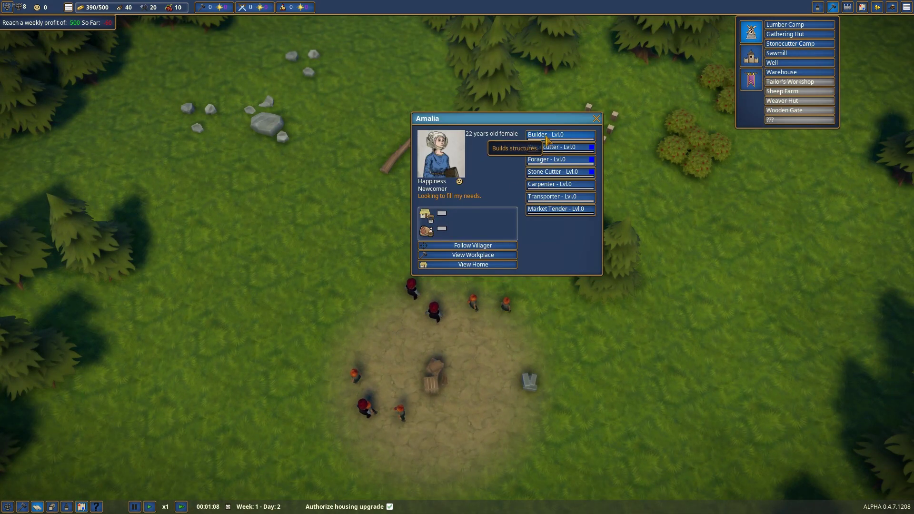
left_click(477, 318)
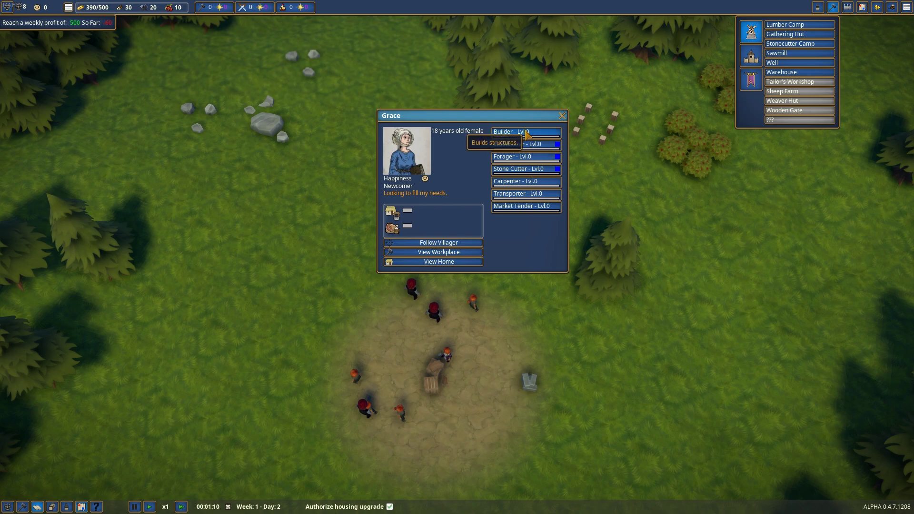
left_click(527, 134)
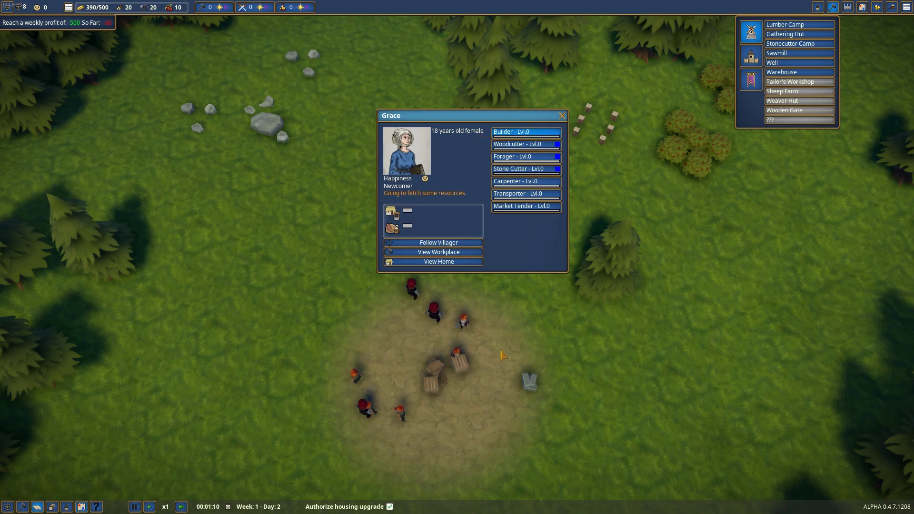
left_click(435, 313)
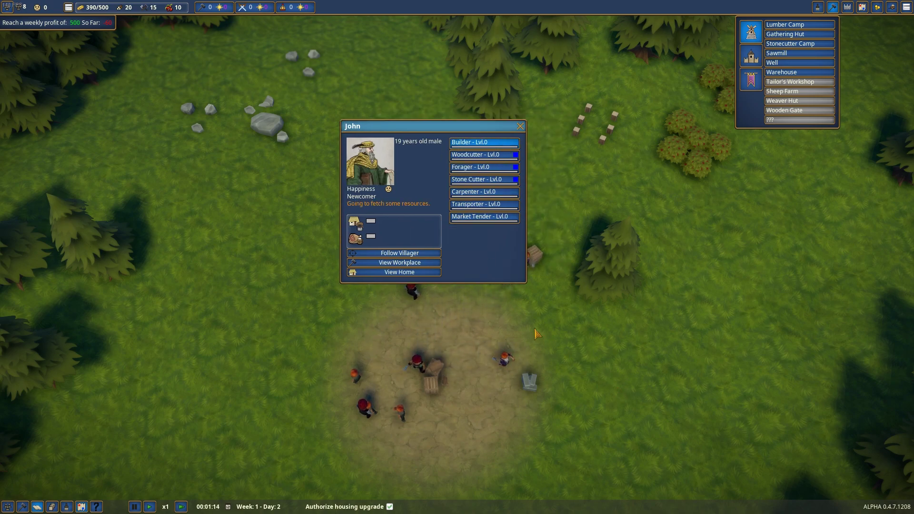
left_click(521, 128)
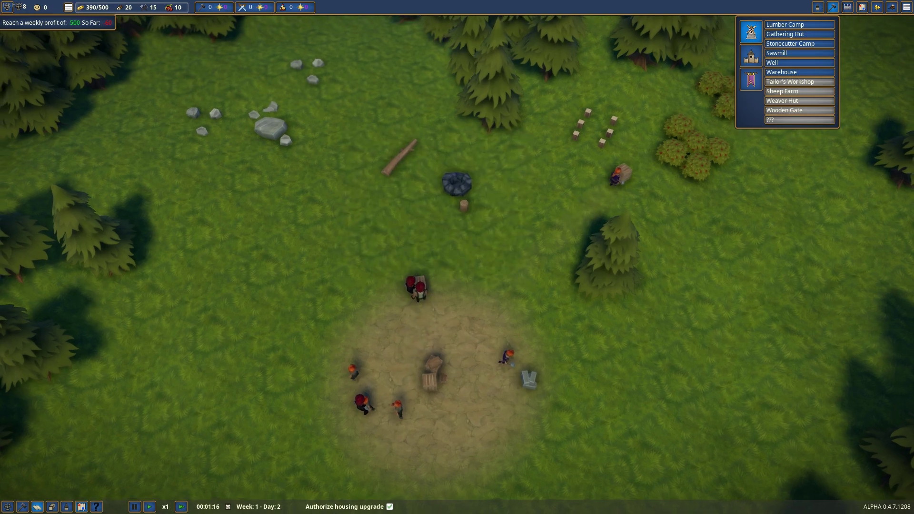
scroll(565, 272, "down", 3)
scroll(565, 272, "down", 1)
scroll(565, 272, "down", 2)
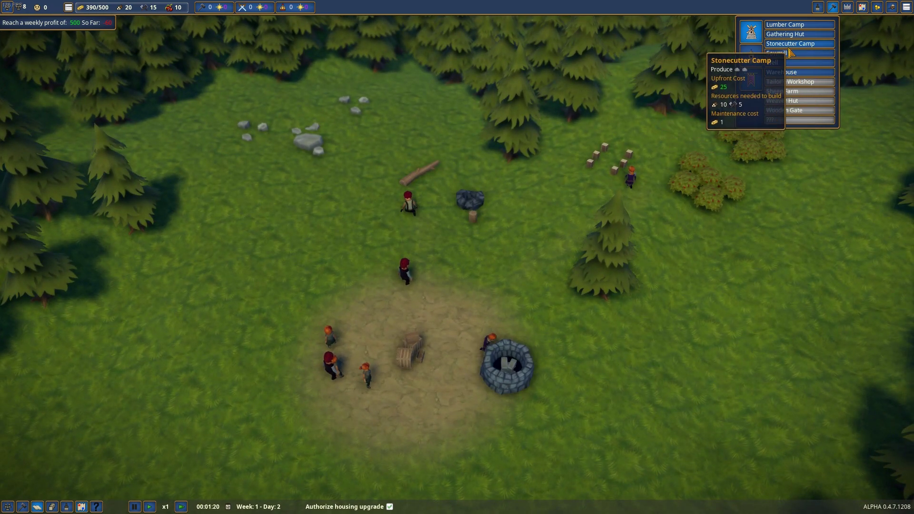
Place a stonecutter camp by the western rocks and make another villager a builder
left_click(791, 43)
left_click(307, 246)
left_click(405, 271)
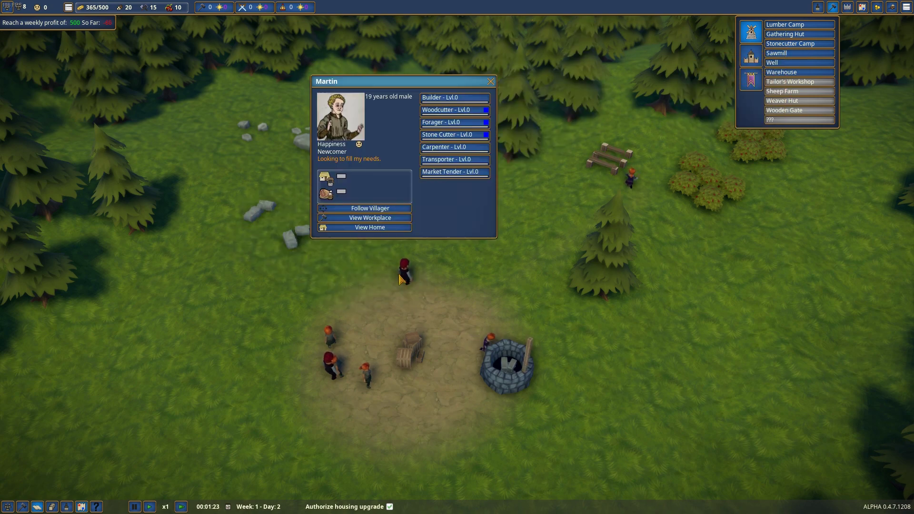
left_click(464, 98)
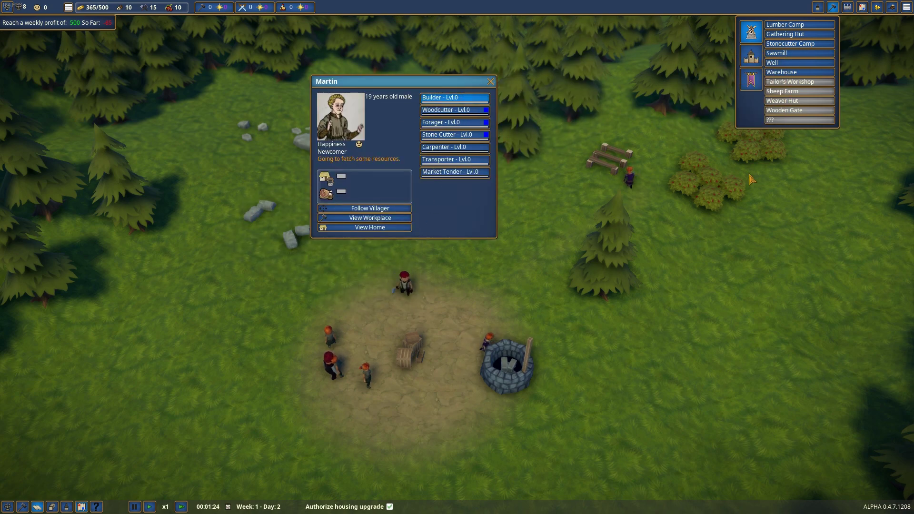
Stake out a sawmill at the northern forest edge, then check the villager by the well
left_click(786, 54)
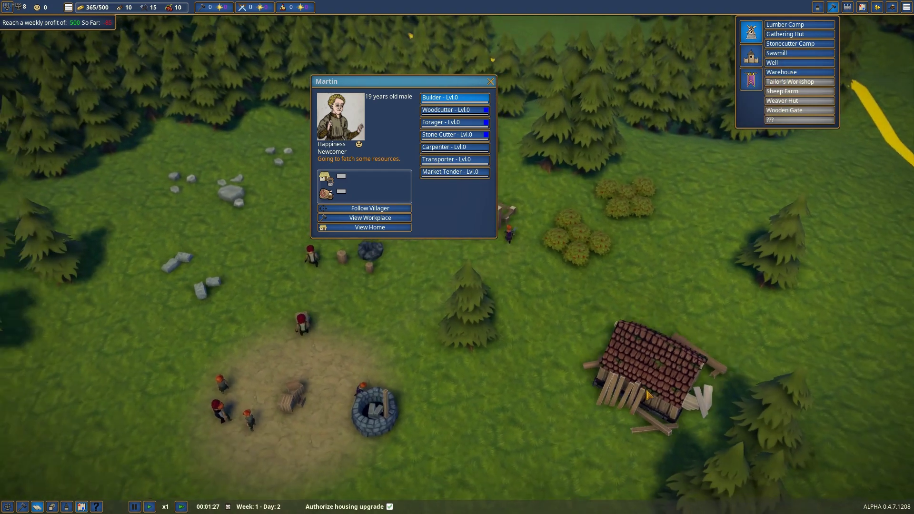
right_click(377, 123)
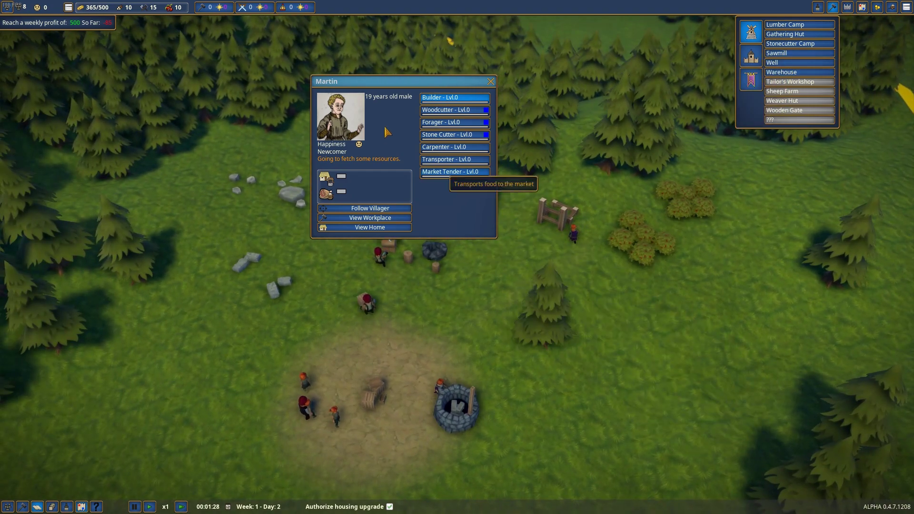
left_click(490, 82)
left_click(785, 24)
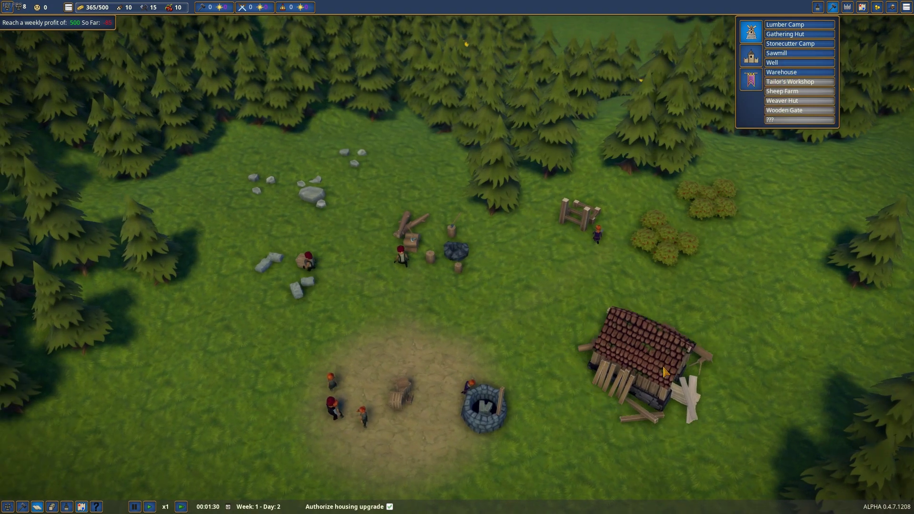
left_click(614, 307)
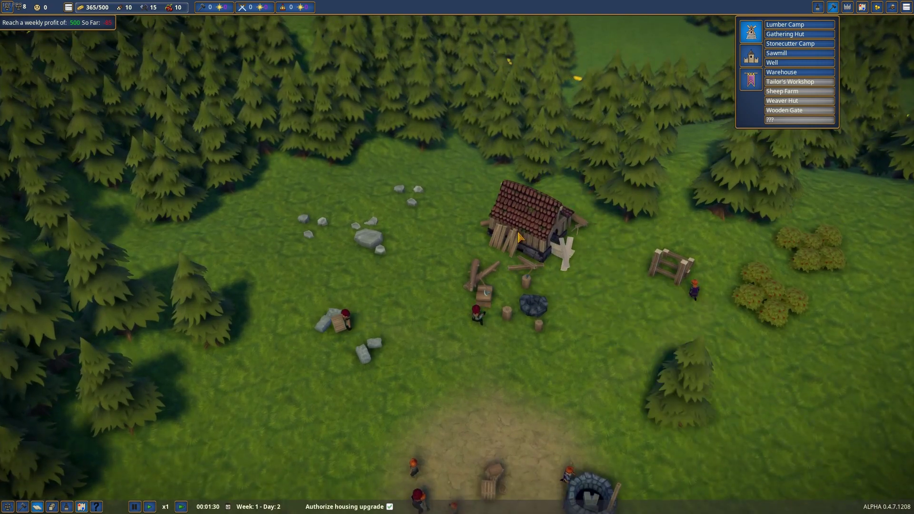
key("s")
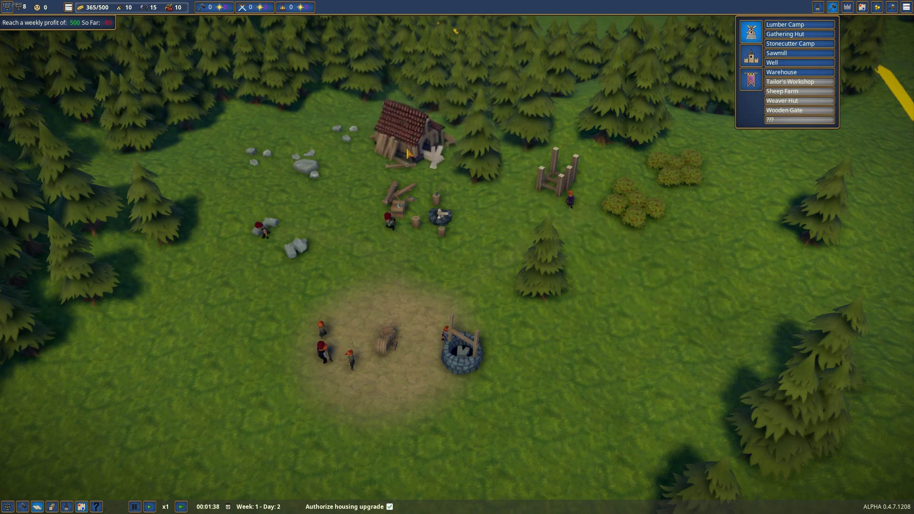
right_click(485, 325)
left_click(355, 357)
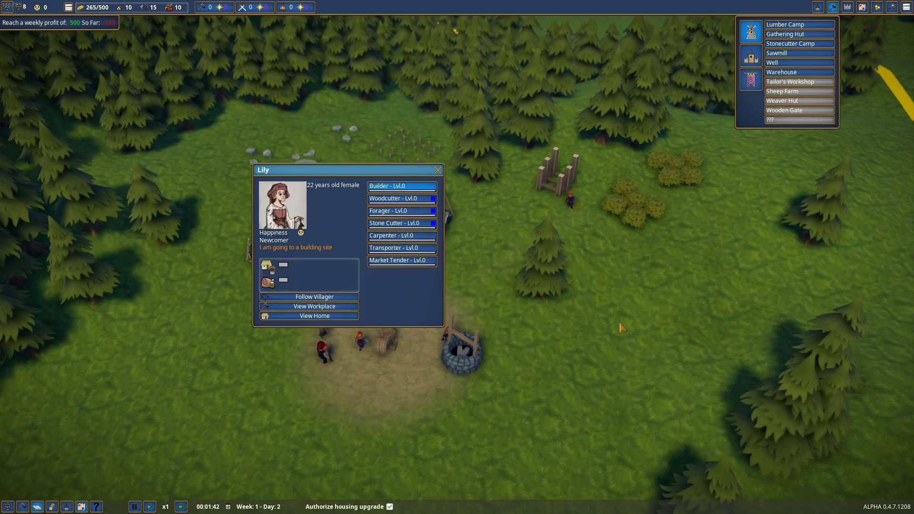
key("Escape")
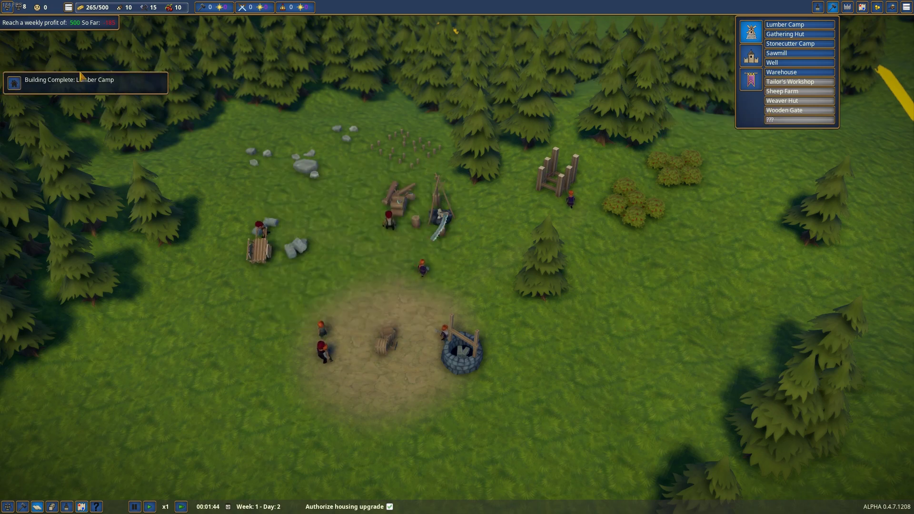
left_click(14, 84)
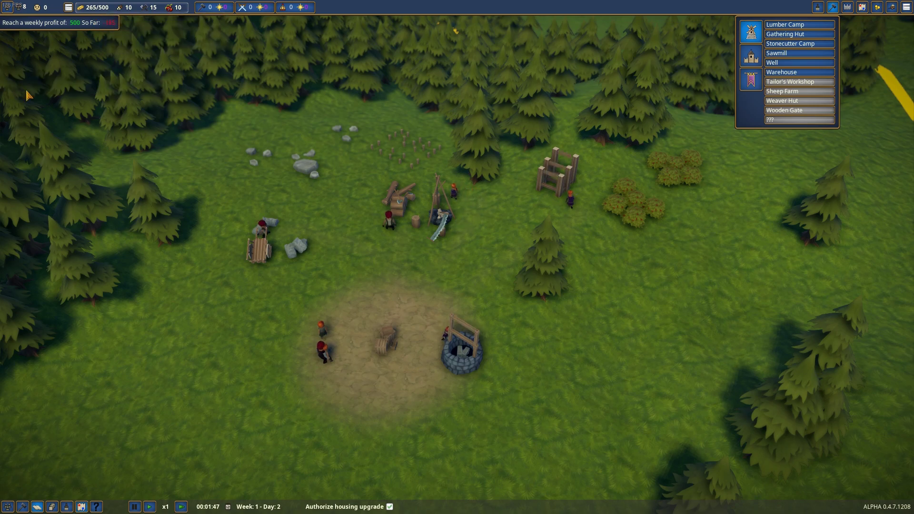
left_click(390, 223)
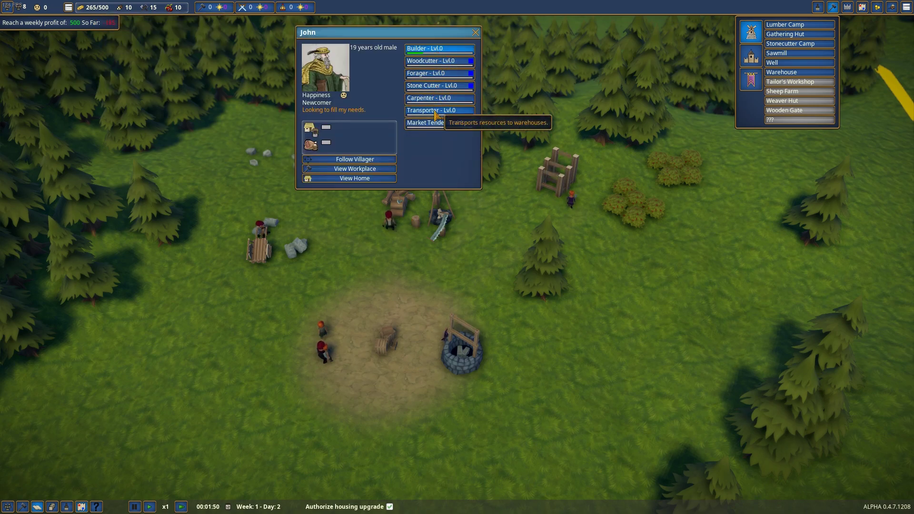
left_click(476, 33)
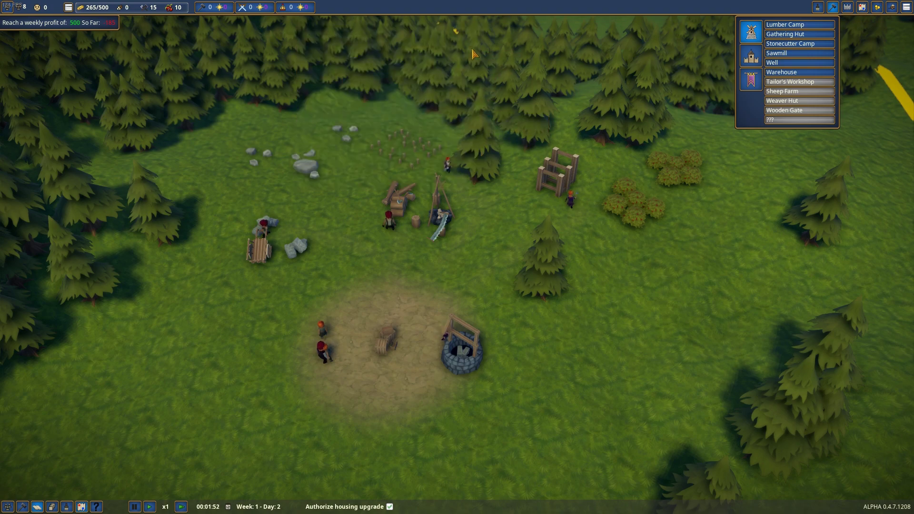
left_click(321, 331)
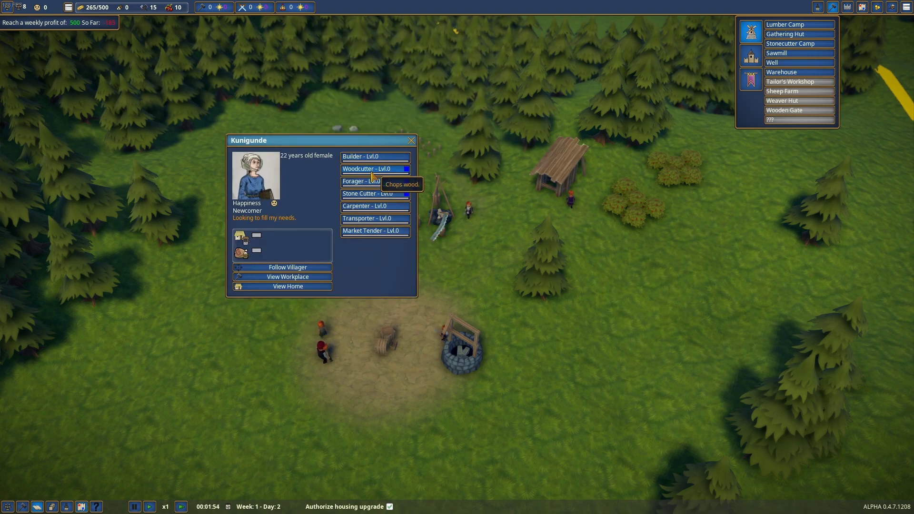
scroll(509, 355, "down", 2)
left_click(509, 356)
scroll(529, 307, "down", 3)
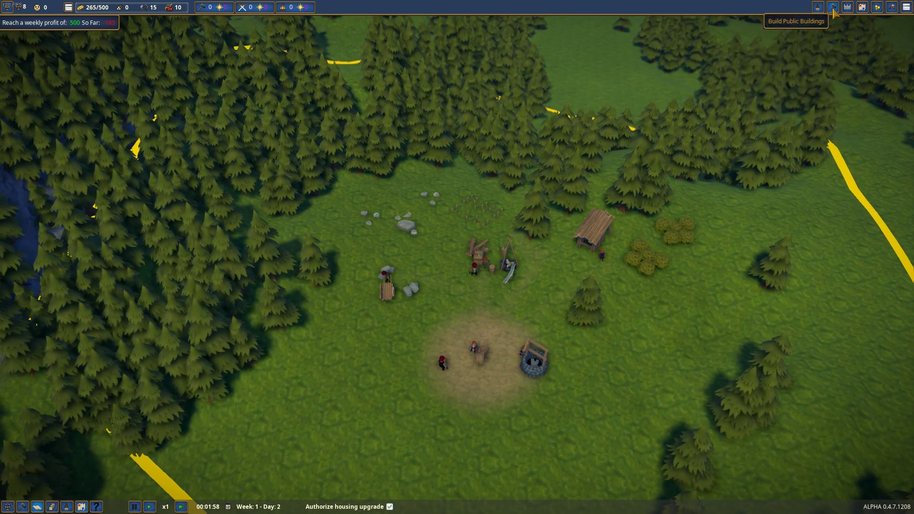
Paint an extraction zone over the northern forest and berry bushes, then close the overlay
left_click(818, 8)
scroll(457, 286, "up", 2)
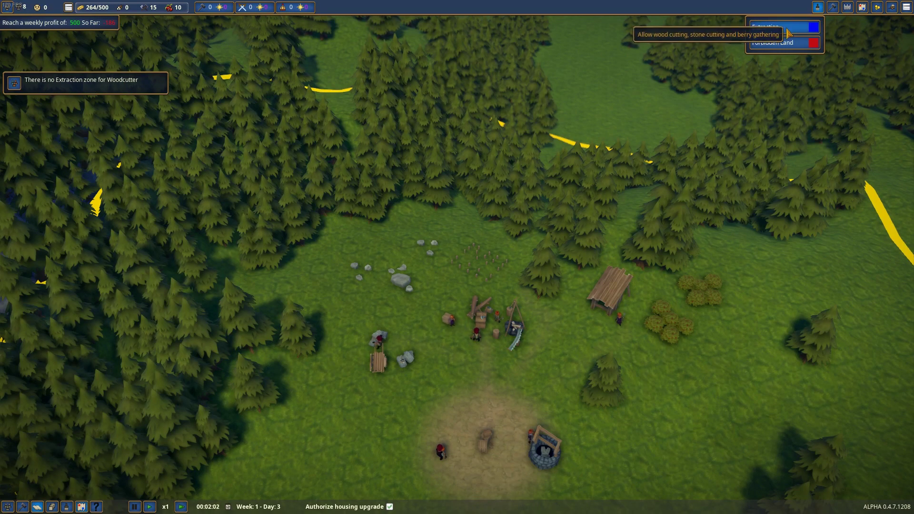
key("d")
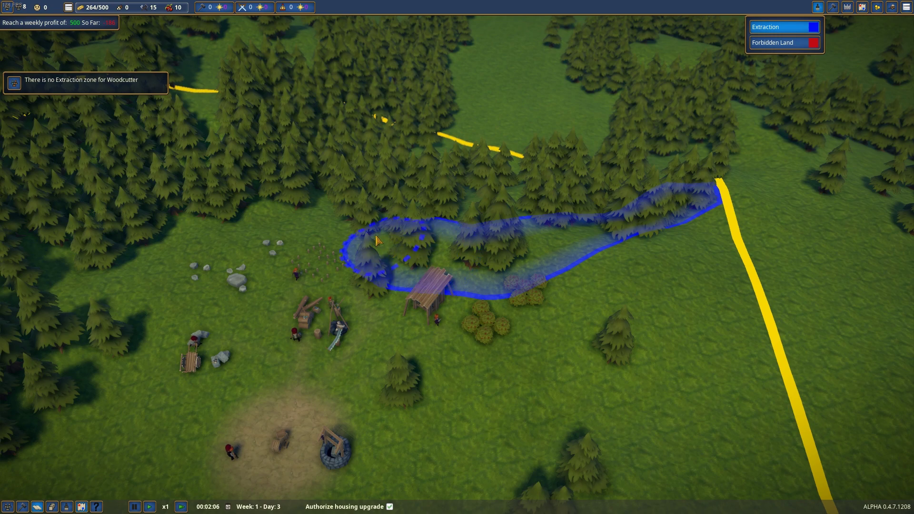
scroll(424, 203, "up", 3)
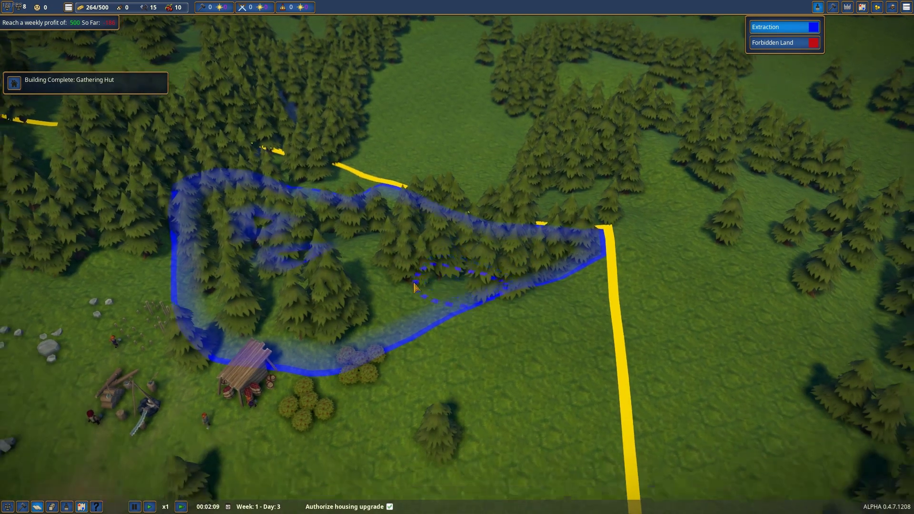
key("s")
left_click_drag(386, 300, 350, 333)
key("q")
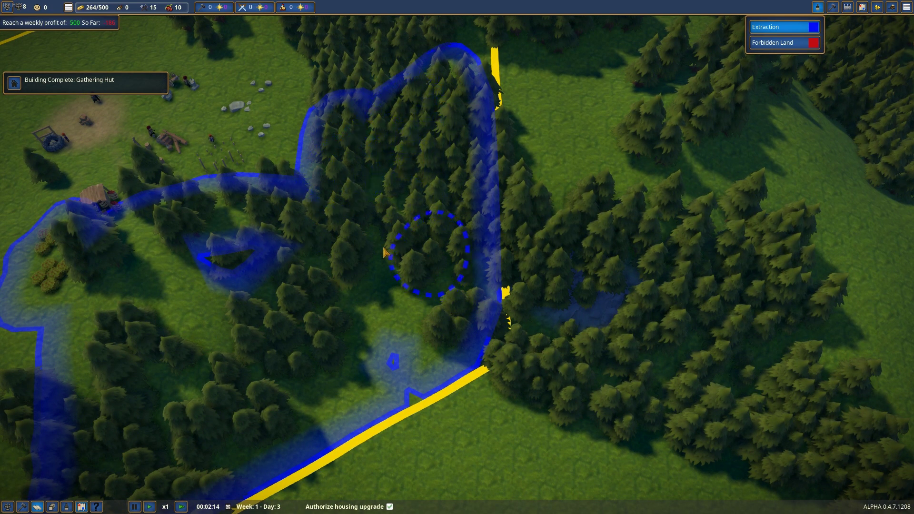
key("q")
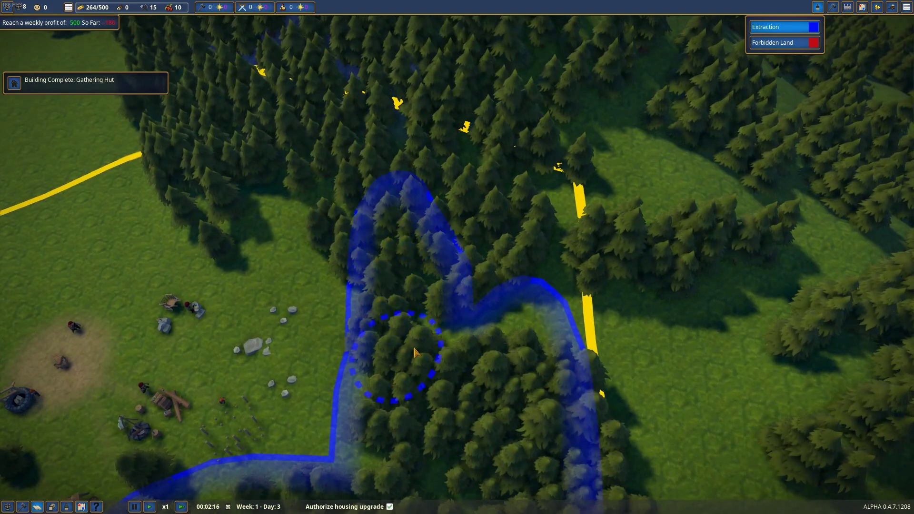
key("q")
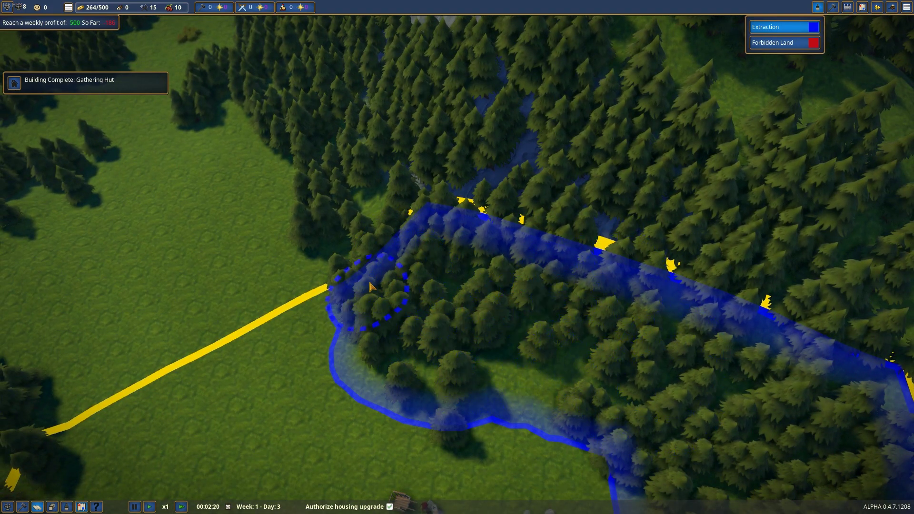
key("q")
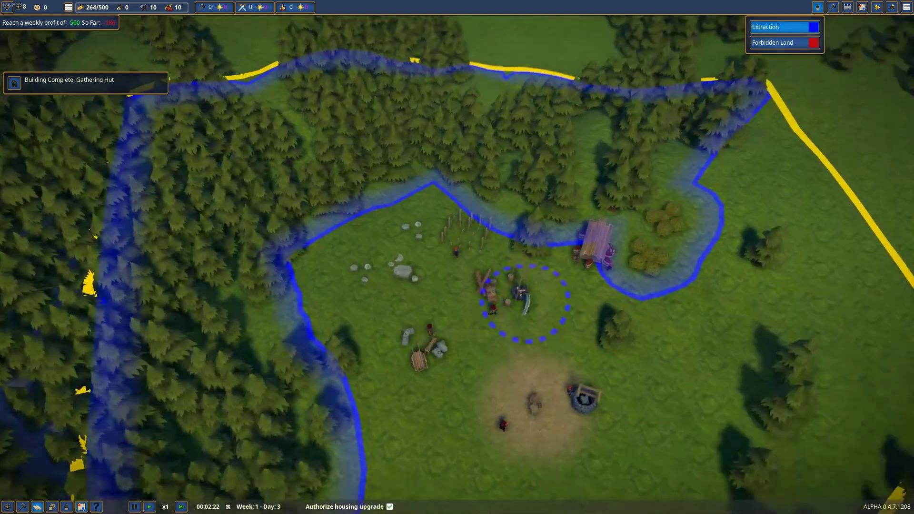
scroll(527, 305, "down", 3)
scroll(564, 187, "up", 3)
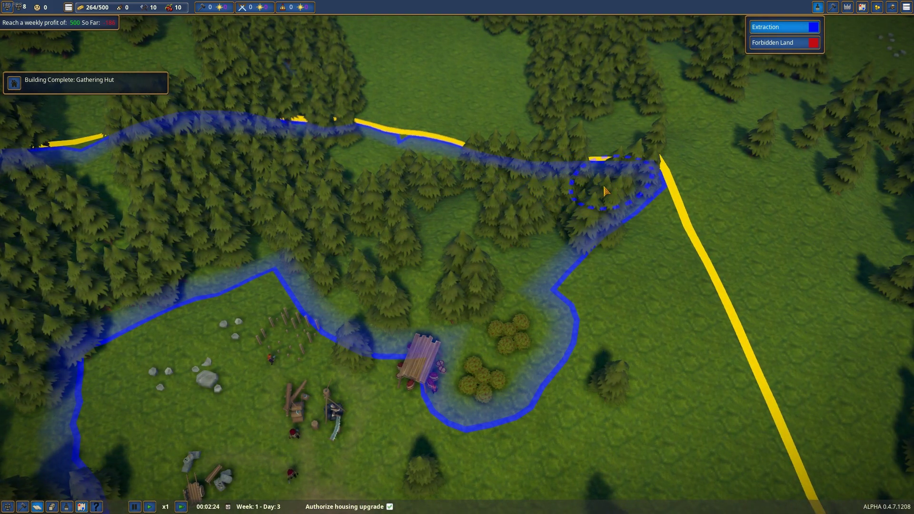
key("s")
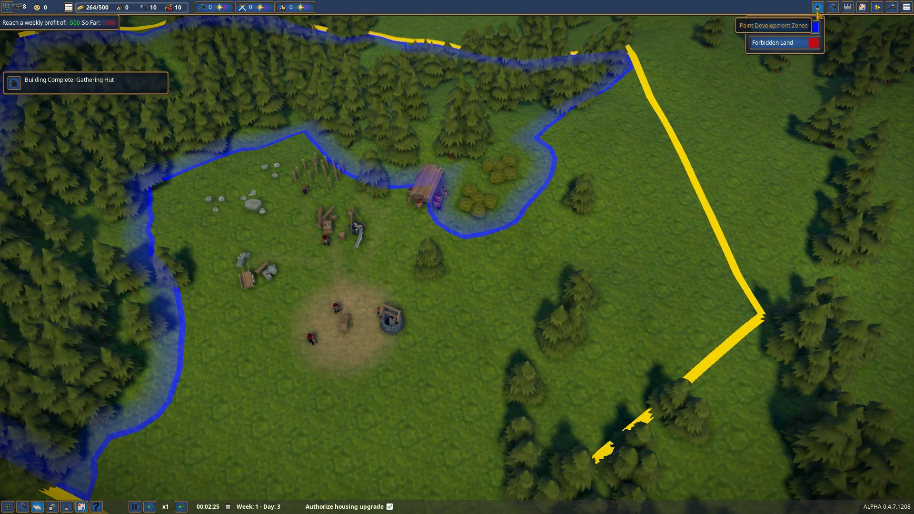
left_click(818, 7)
scroll(497, 316, "up", 4)
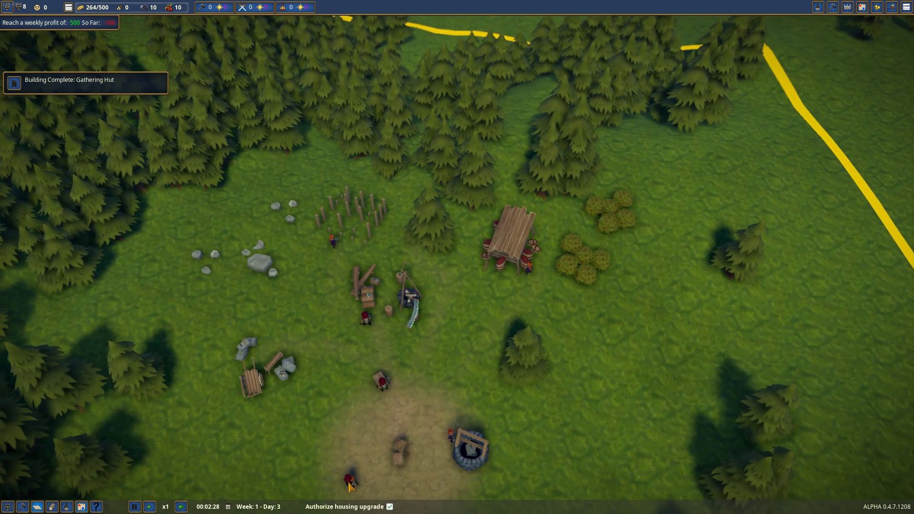
Make Louis a forager, preferring foraging and stone cutting, then inspect the red-haired villager
left_click(350, 482)
left_click(397, 351)
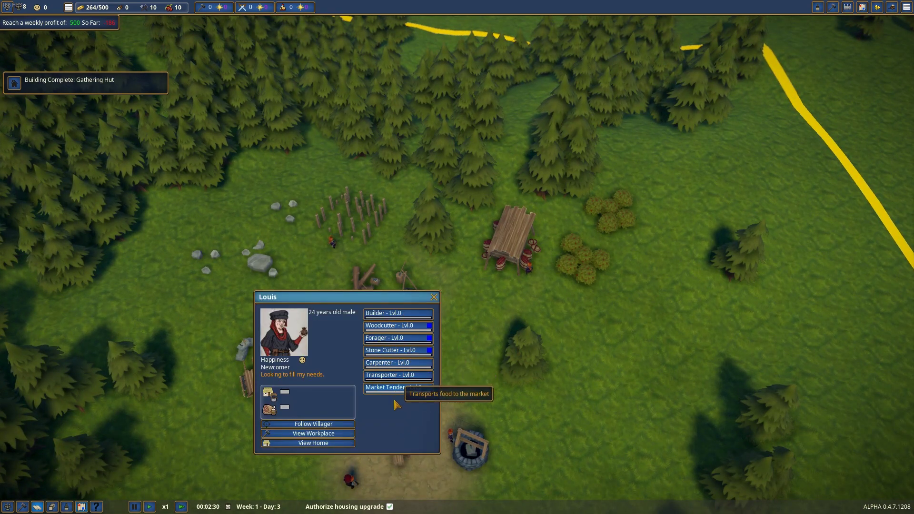
left_click(396, 340)
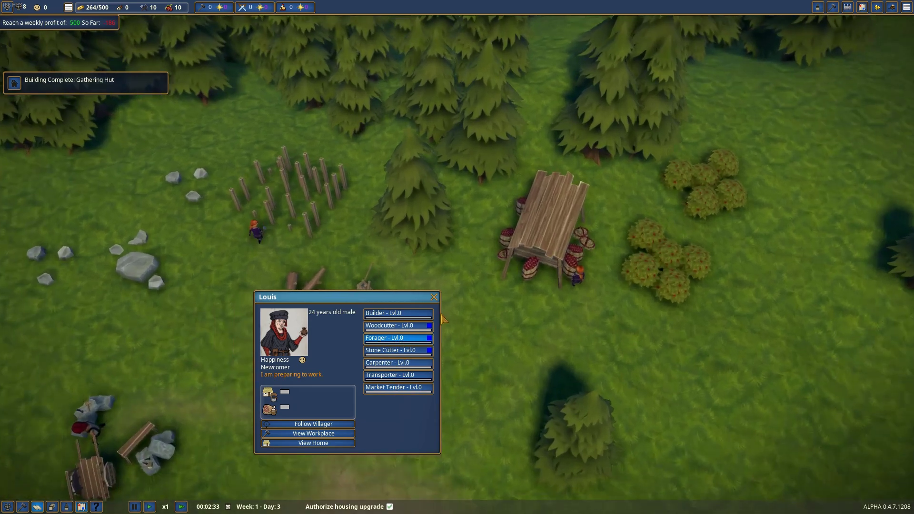
scroll(568, 357, "up", 3)
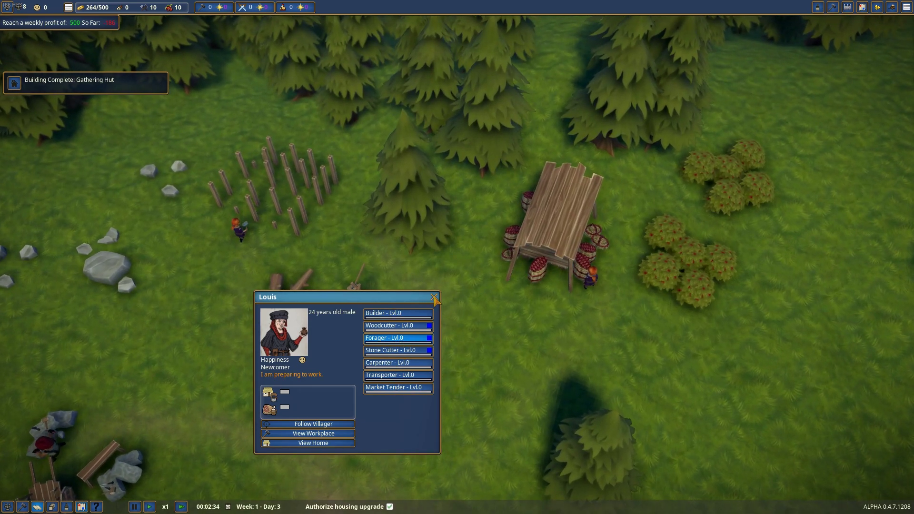
key("Escape")
scroll(536, 321, "up", 3)
scroll(497, 293, "down", 2)
left_click(411, 253)
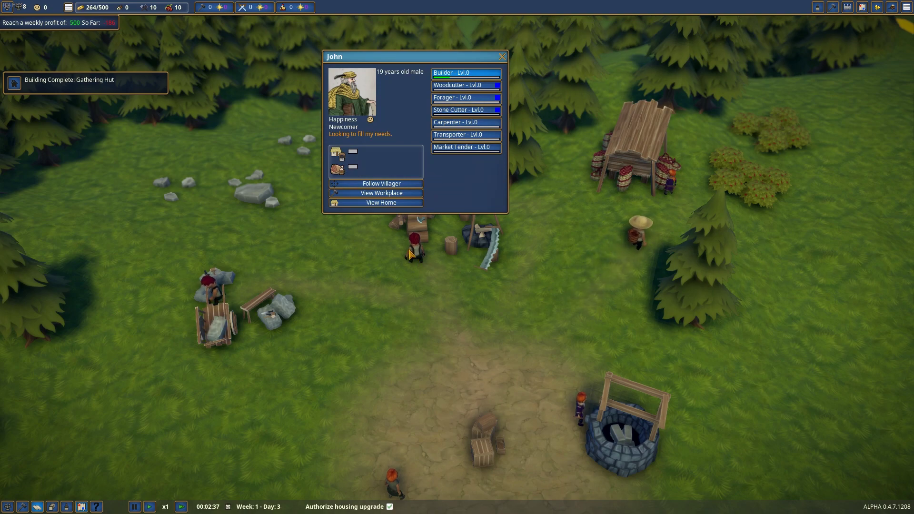
scroll(411, 252, "down", 2)
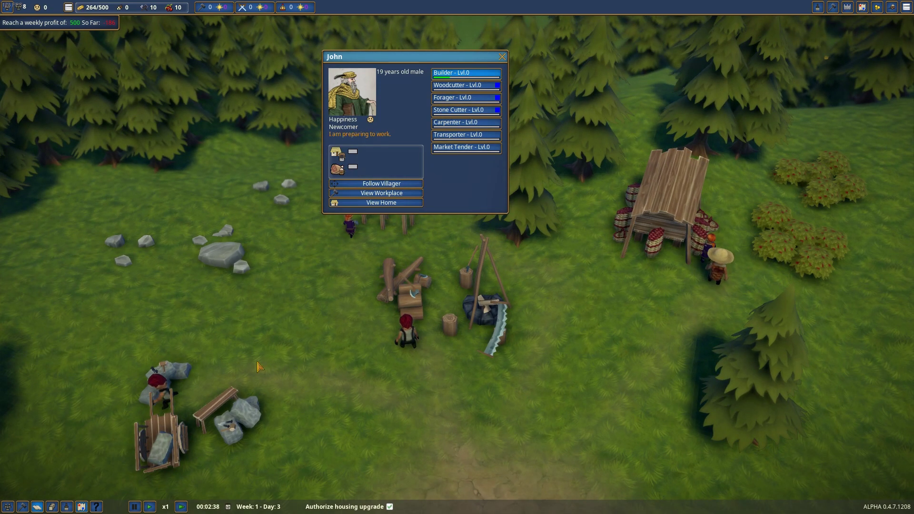
scroll(414, 265, "up", 2)
scroll(420, 271, "up", 2)
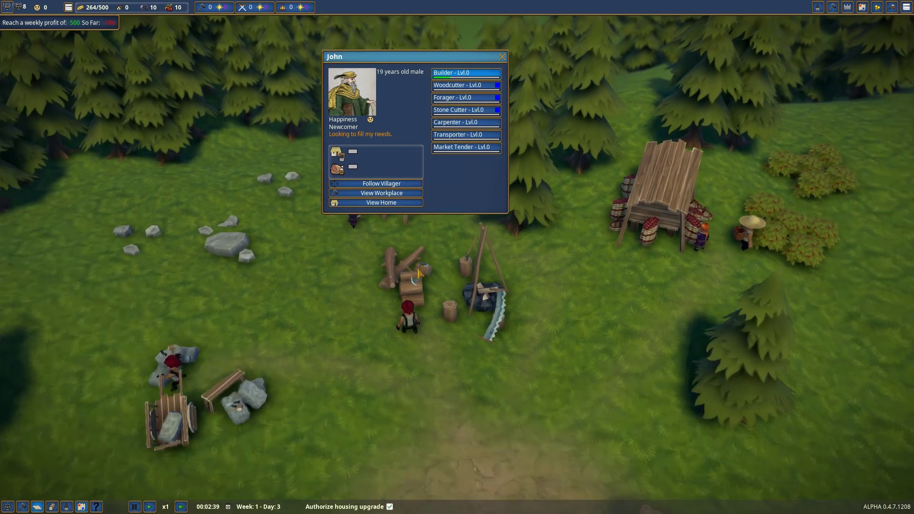
scroll(420, 270, "down", 3)
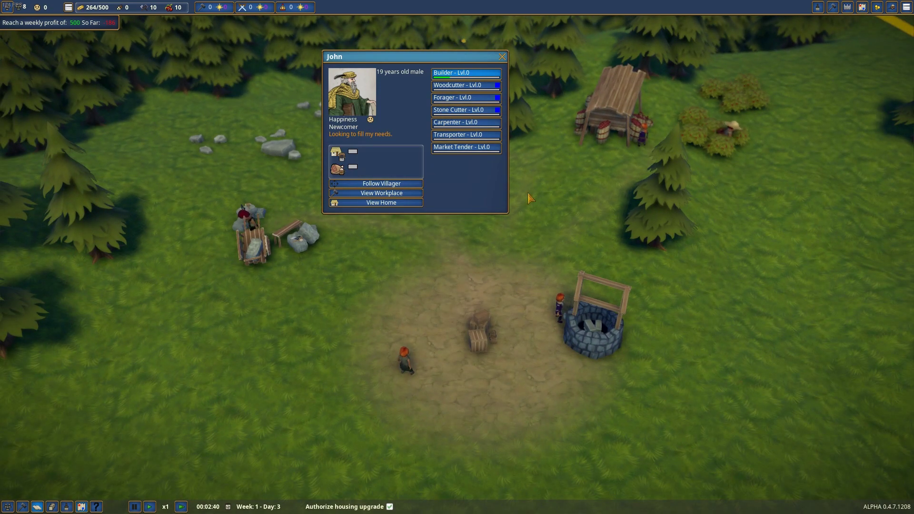
left_click(502, 58)
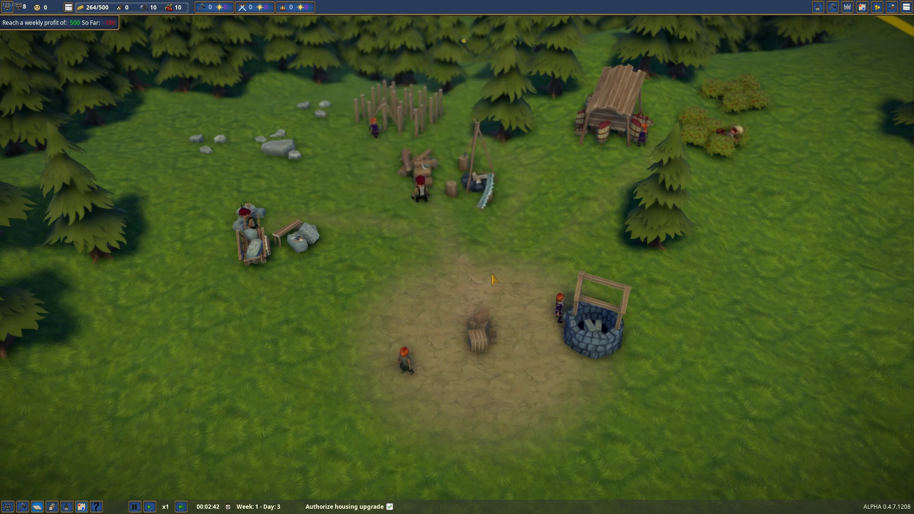
scroll(511, 153, "up", 1)
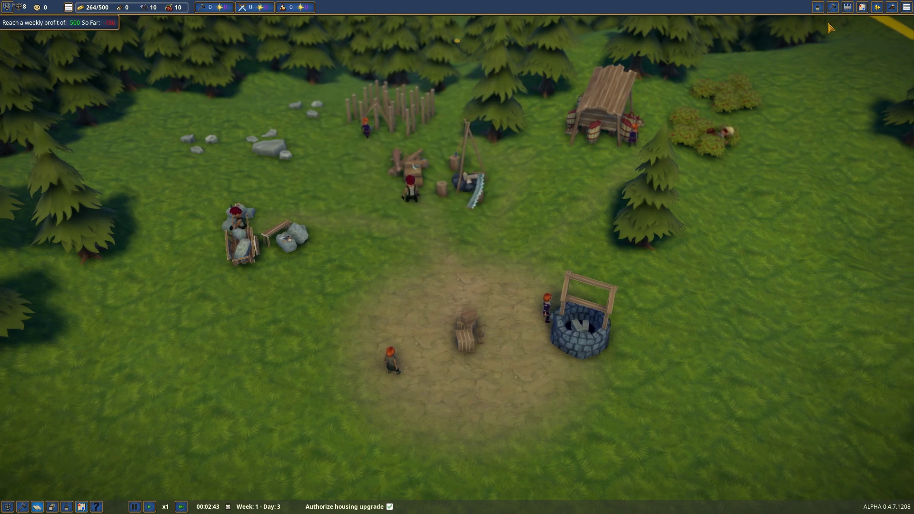
Place a warehouse site from the public buildings list, south-east of the well
left_click(833, 8)
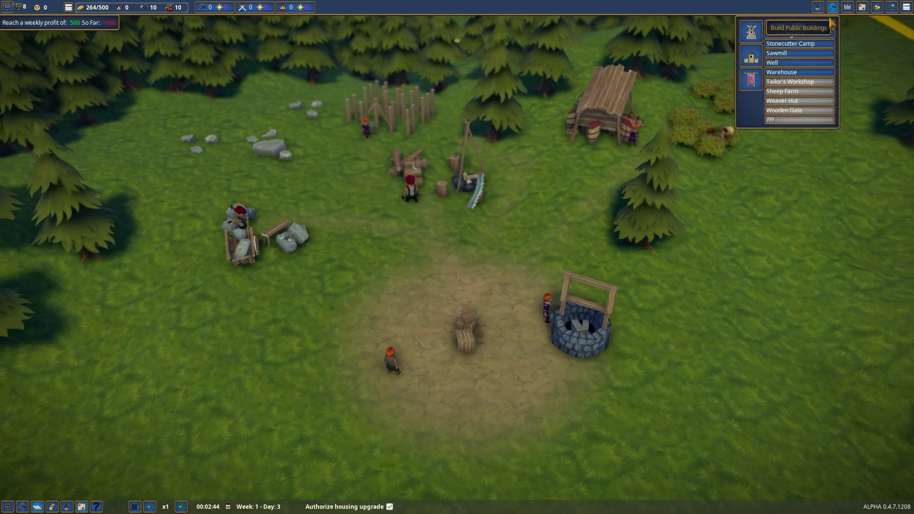
left_click(786, 72)
scroll(666, 265, "down", 2)
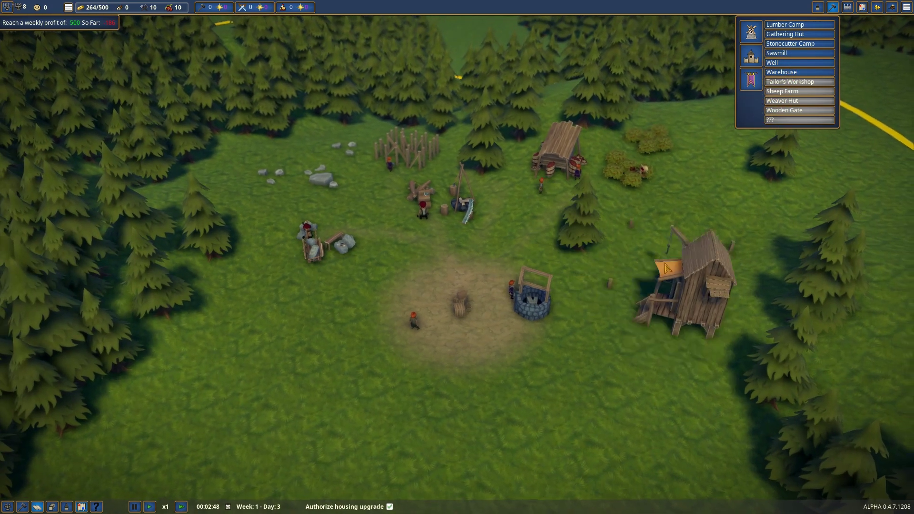
scroll(665, 265, "down", 1)
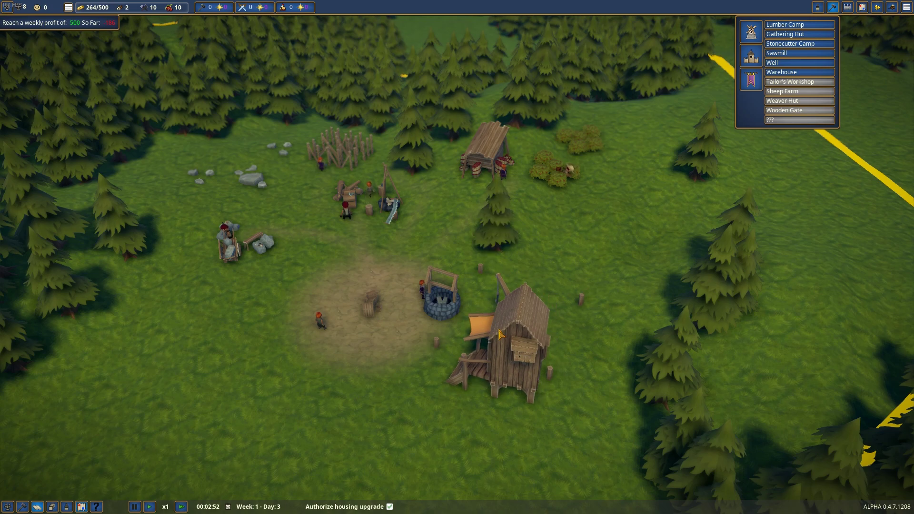
left_click(497, 331)
key("q")
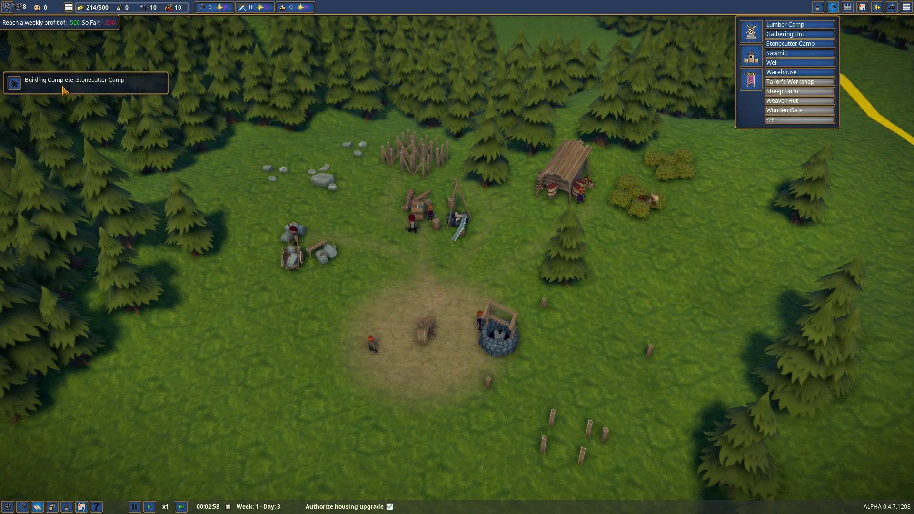
Dismiss the stonecutter camp notice and make villager John a Stone Cutter
left_click(15, 84)
scroll(412, 237, "up", 2)
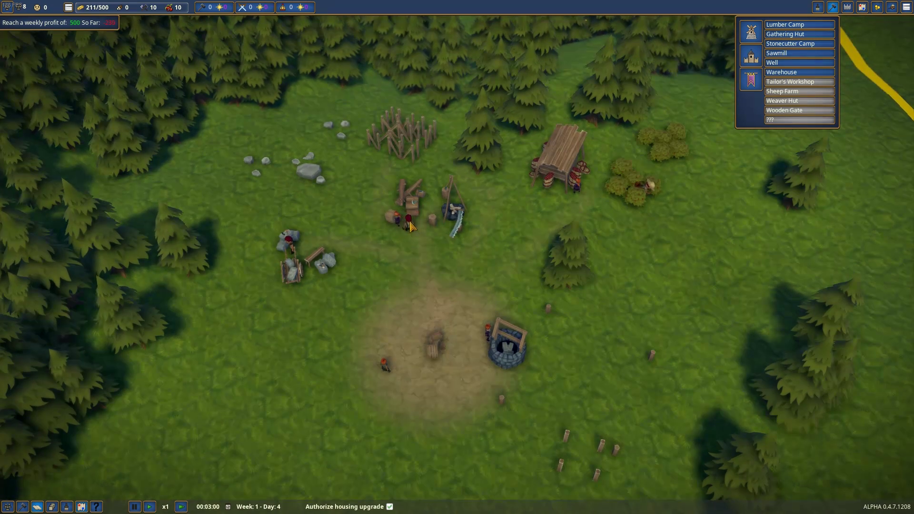
left_click(410, 223)
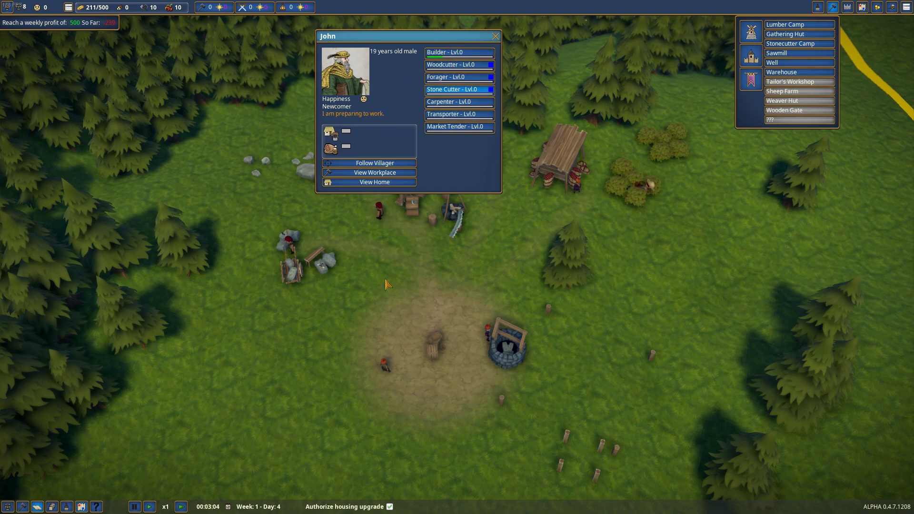
left_click(496, 37)
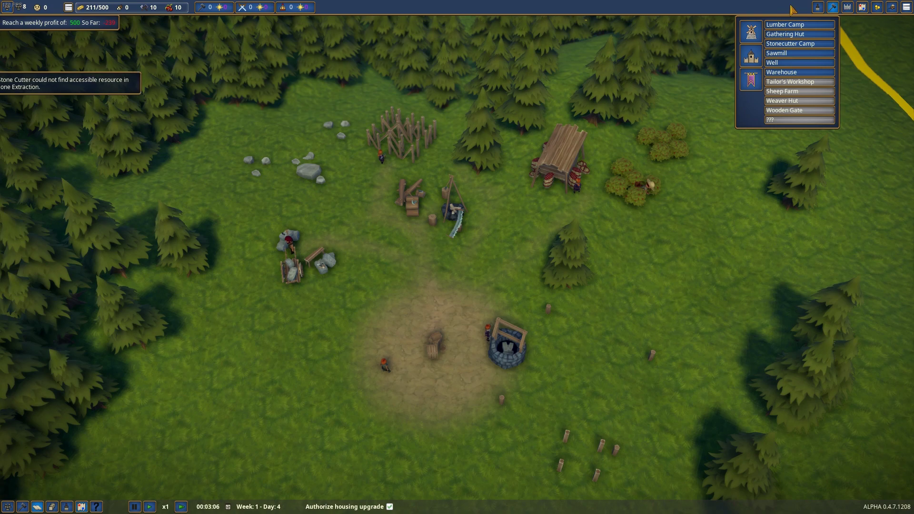
Paint the extraction zone over the stone outcrops north-west of the village
left_click(818, 7)
left_click(776, 29)
left_click_drag(243, 183, 372, 89)
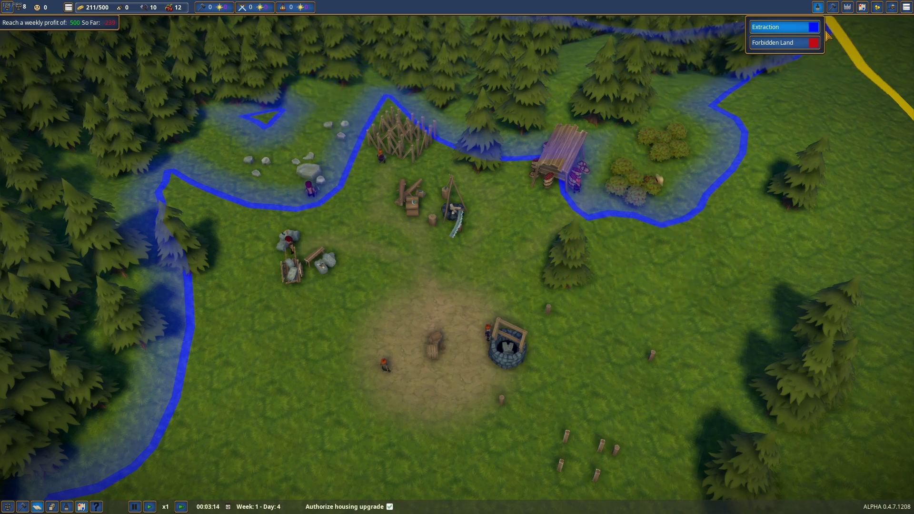
key("Escape")
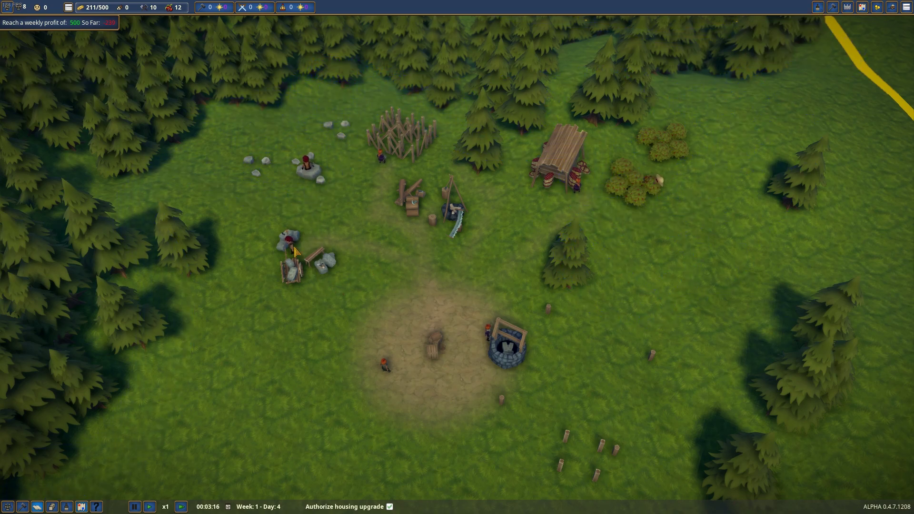
Check the stonecutter camp's workers and make the villager there a Stone Cutter
left_click(291, 249)
left_click(297, 277)
scroll(297, 277, "up", 4)
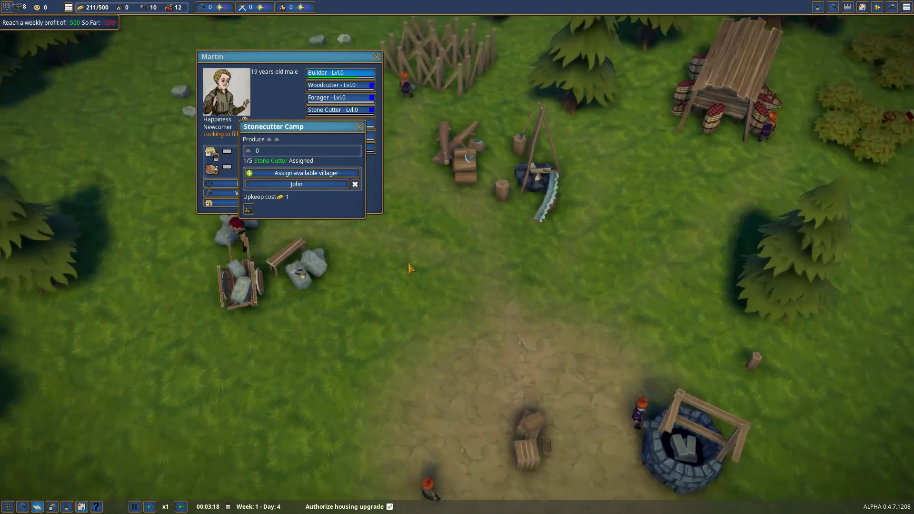
left_click(361, 127)
left_click(377, 57)
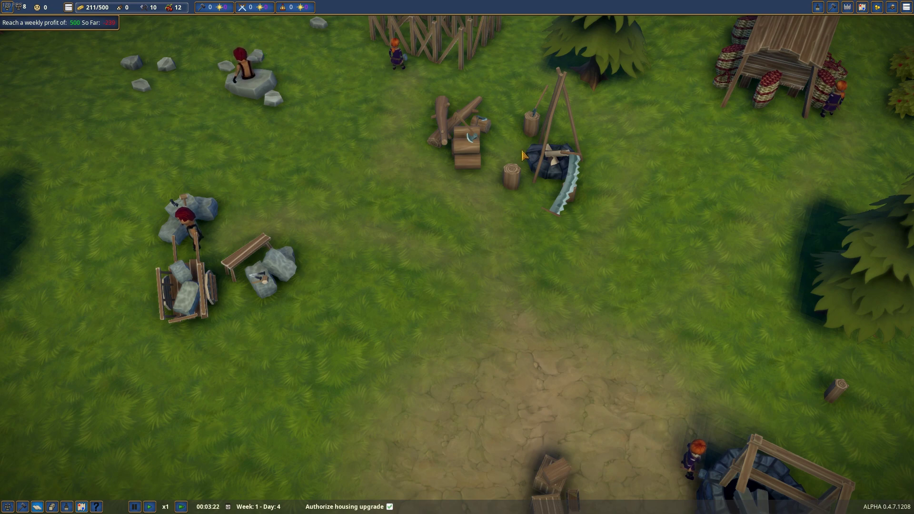
left_click(191, 227)
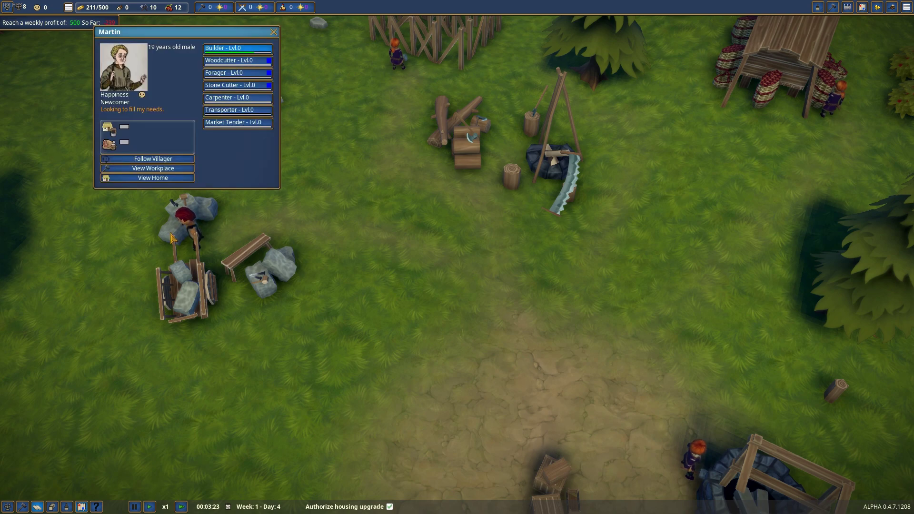
mouse_move(238, 60)
left_click(243, 85)
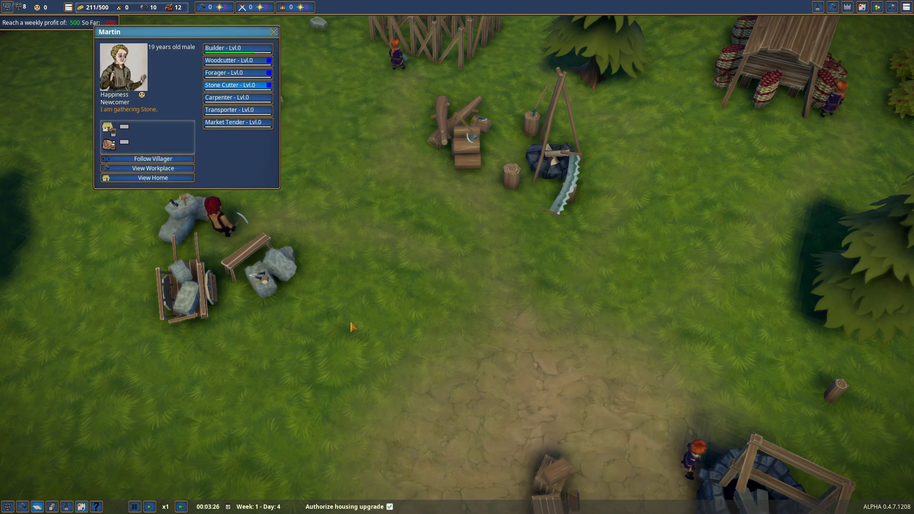
left_click(274, 33)
Switch the villager by the wooden fence to Carpenter, then inspect newcomer Florence
left_click(394, 64)
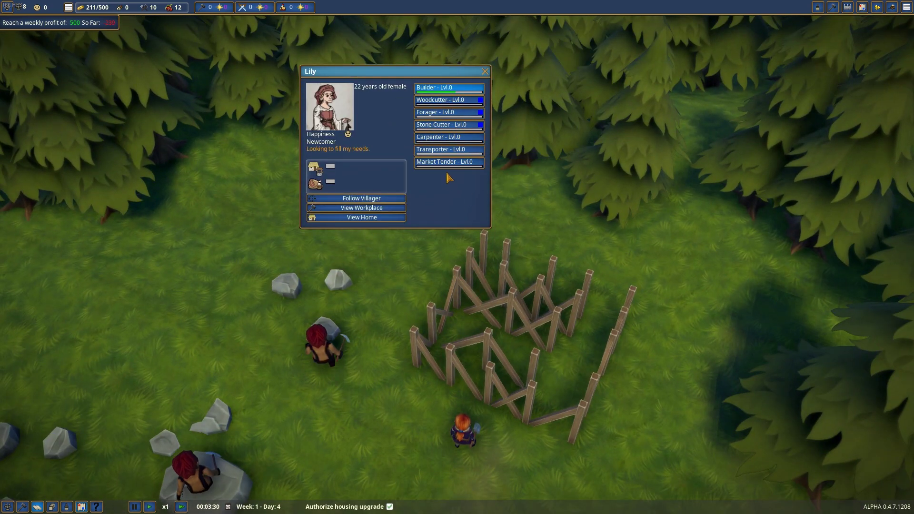
left_click(438, 138)
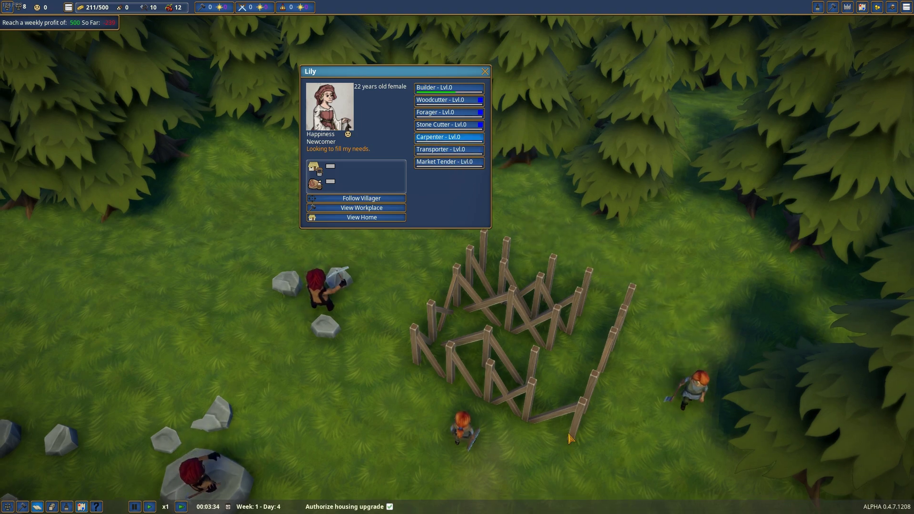
scroll(499, 250, "down", 3)
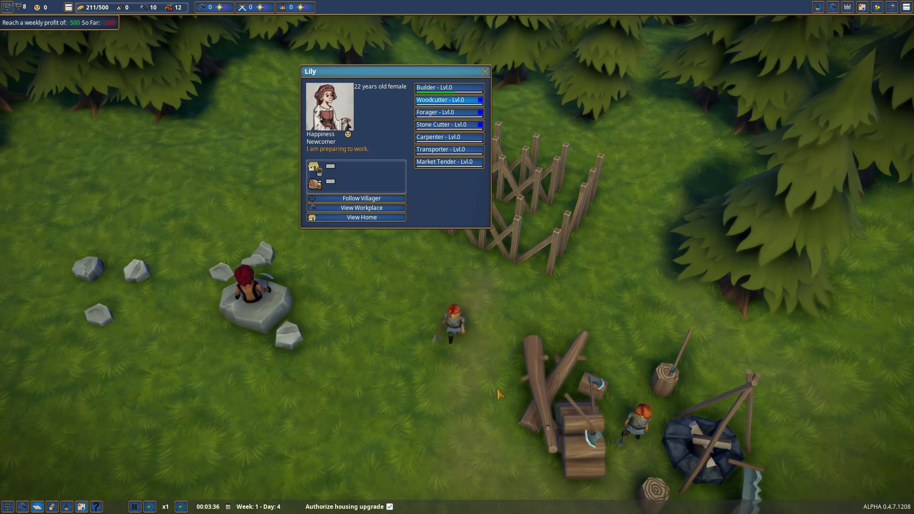
scroll(539, 283, "down", 5)
left_click(500, 95)
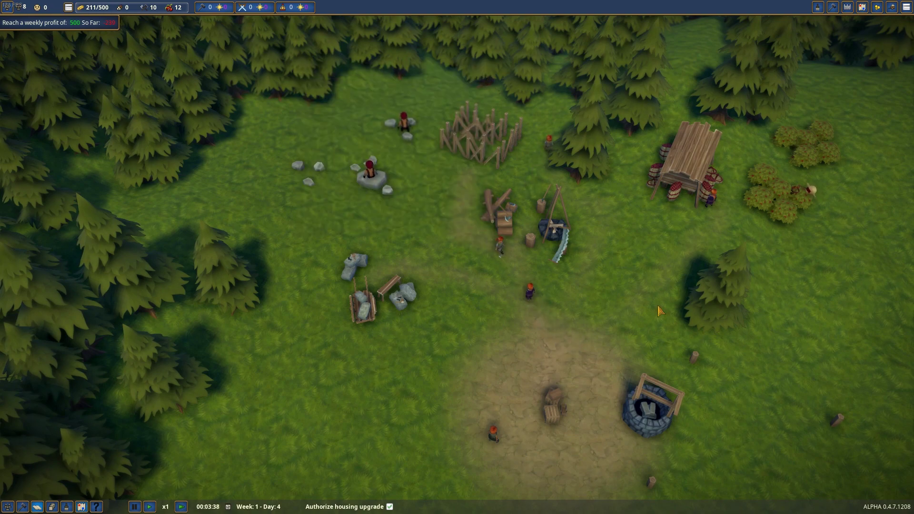
key("s")
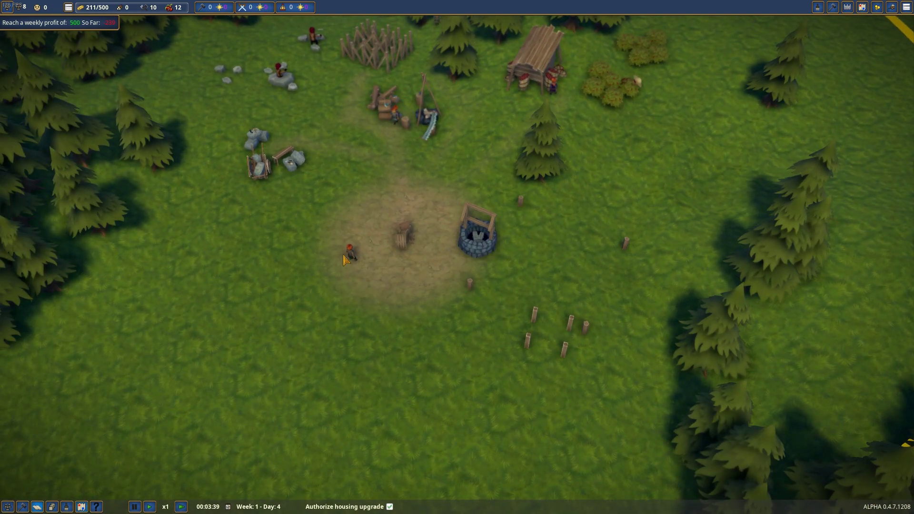
left_click(348, 253)
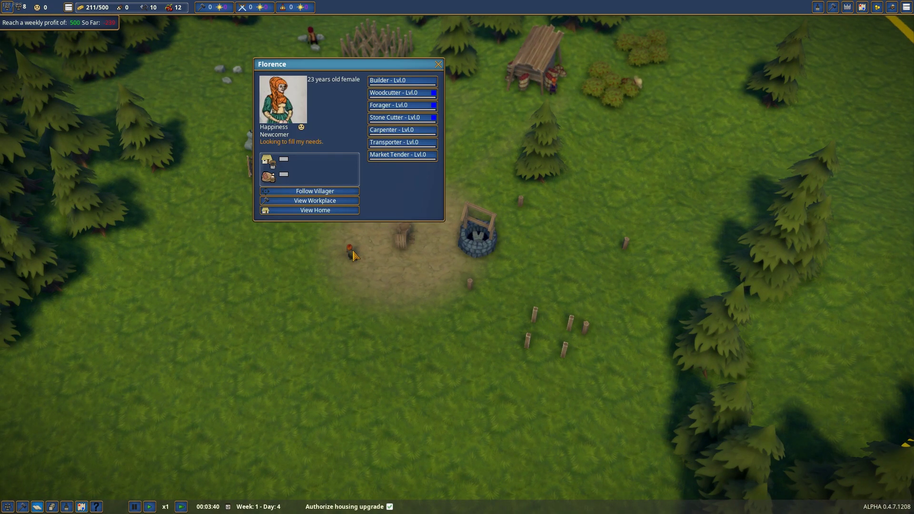
scroll(500, 249, "up", 4)
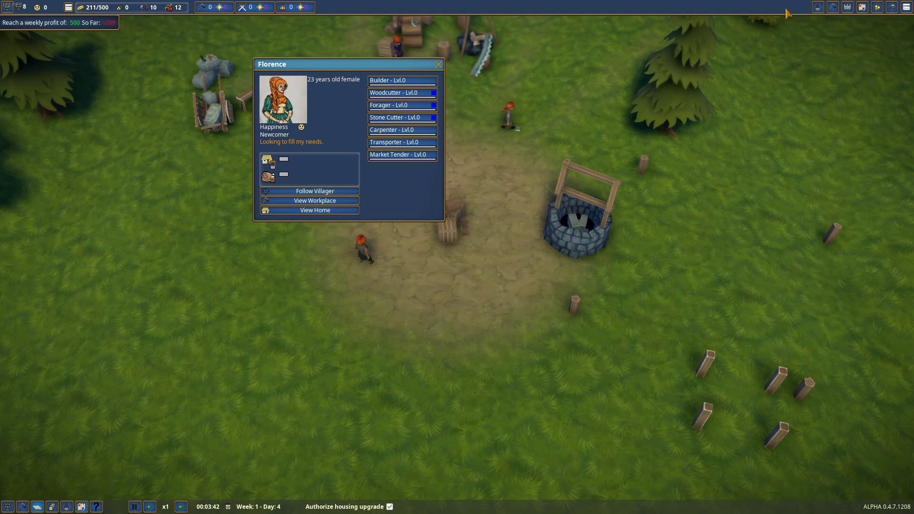
key("Escape")
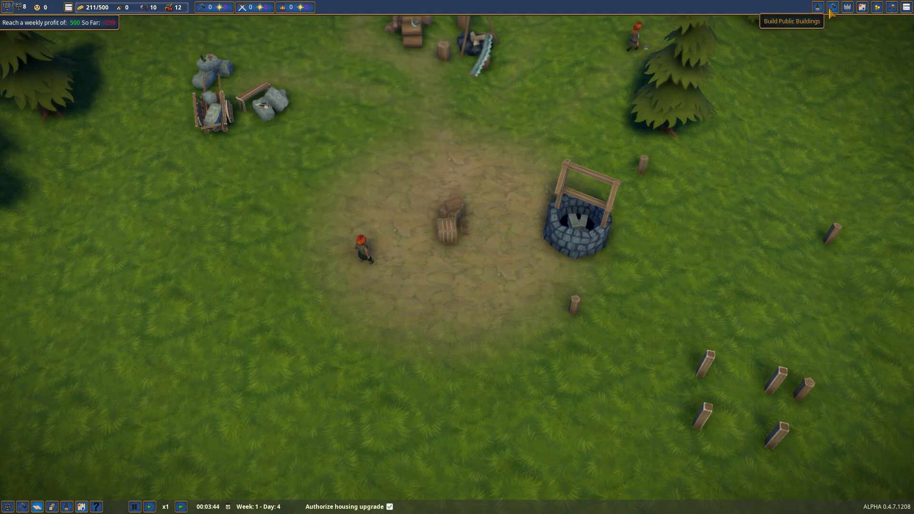
left_click(819, 7)
left_click(829, 16)
left_click(833, 8)
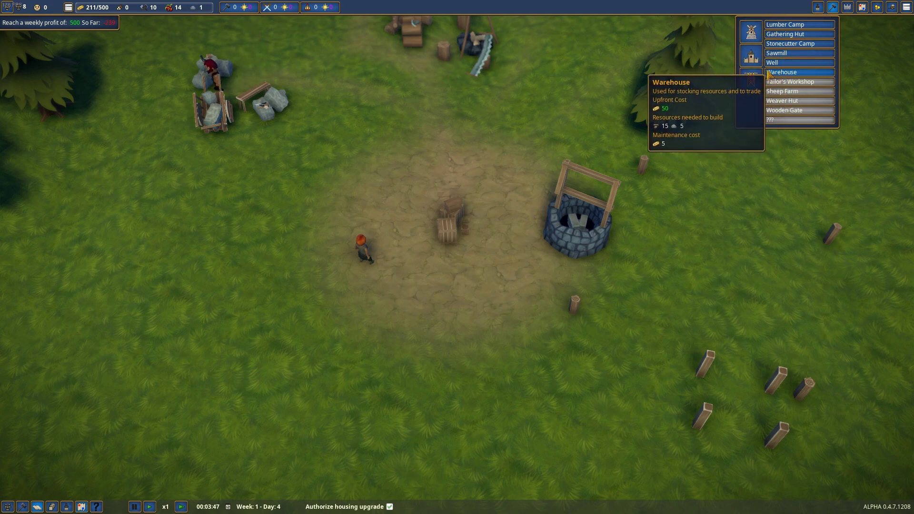
left_click(751, 82)
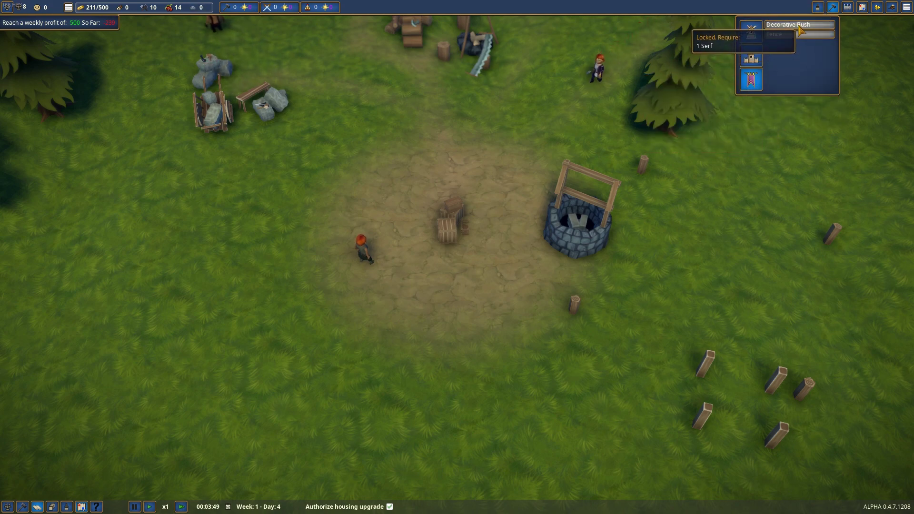
left_click(751, 58)
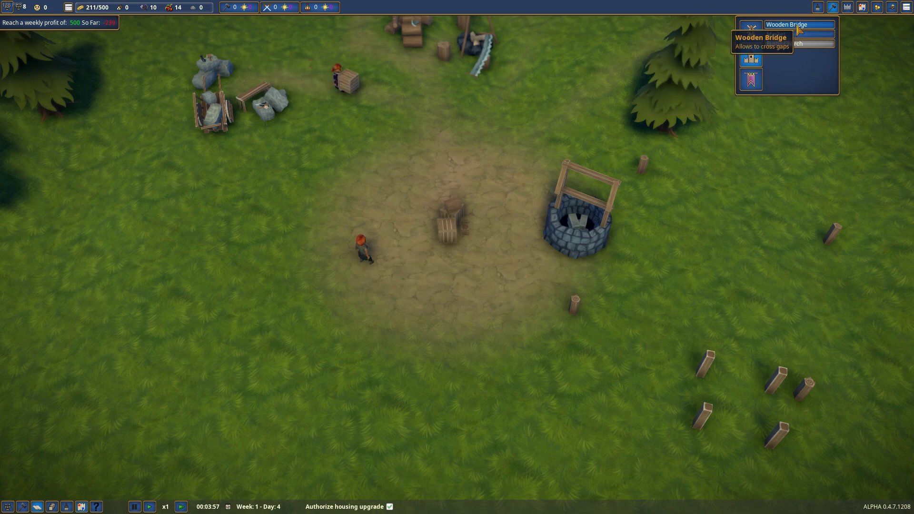
left_click(795, 34)
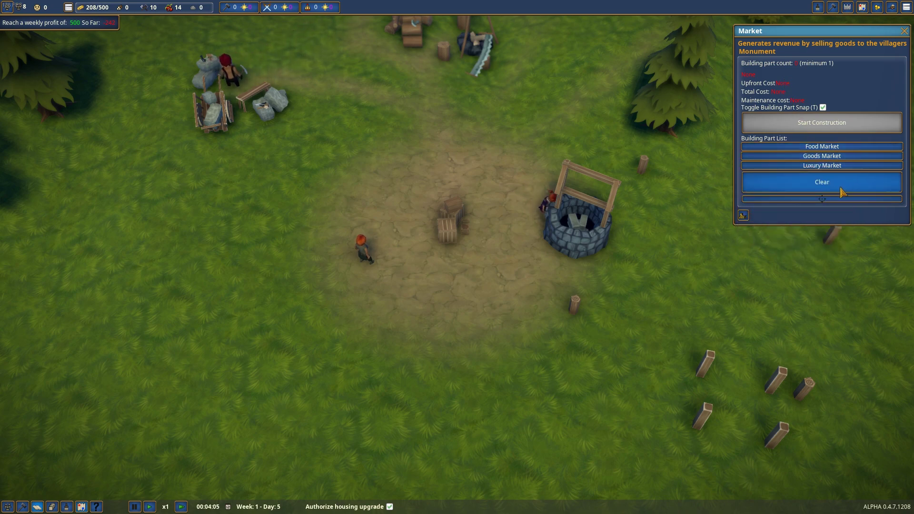
key("Escape")
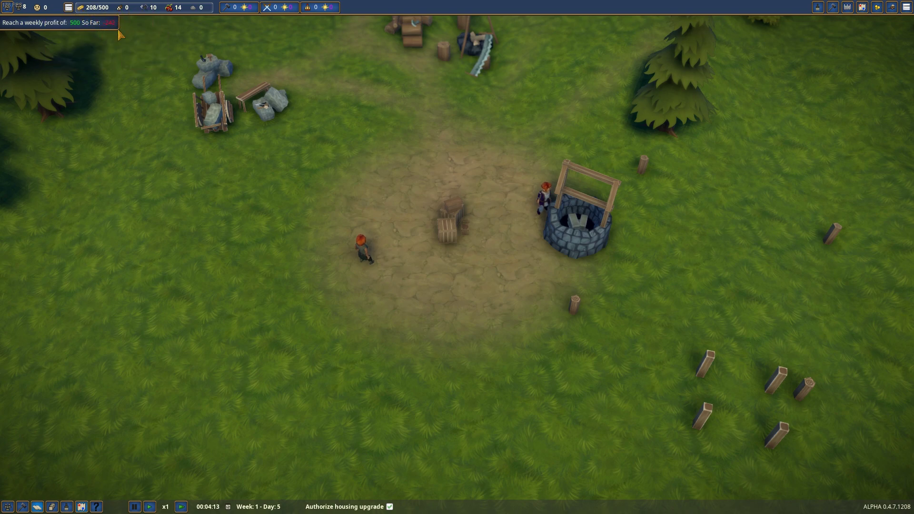
scroll(341, 303, "down", 5)
Place a Food Market stall west of the well and start its construction
left_click_drag(342, 304, 443, 299)
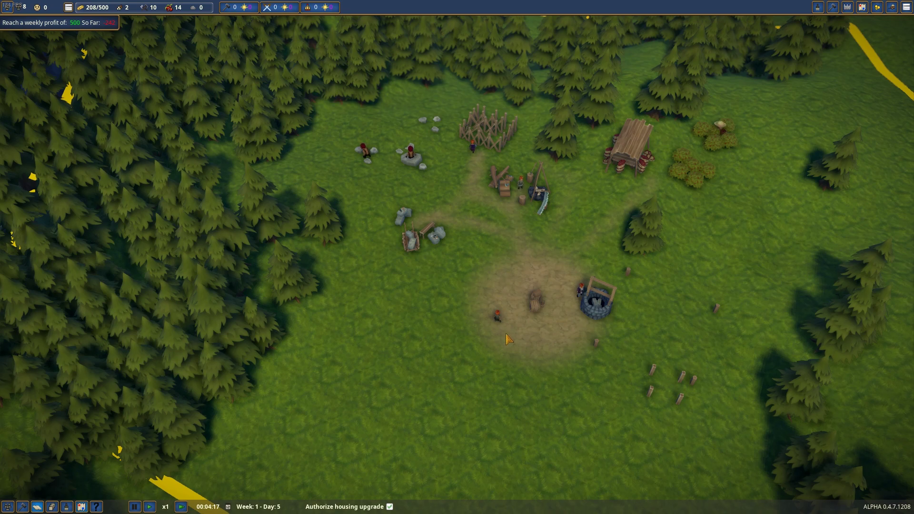
scroll(507, 338, "up", 4)
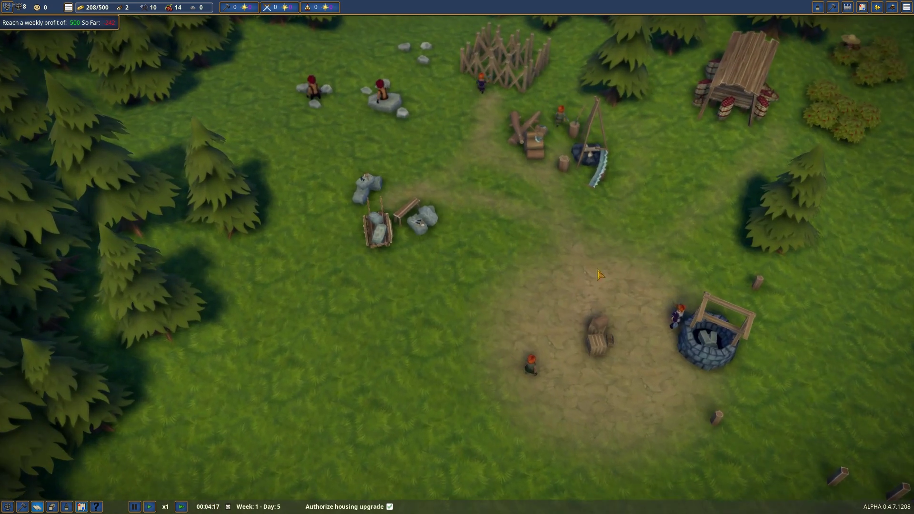
left_click(833, 8)
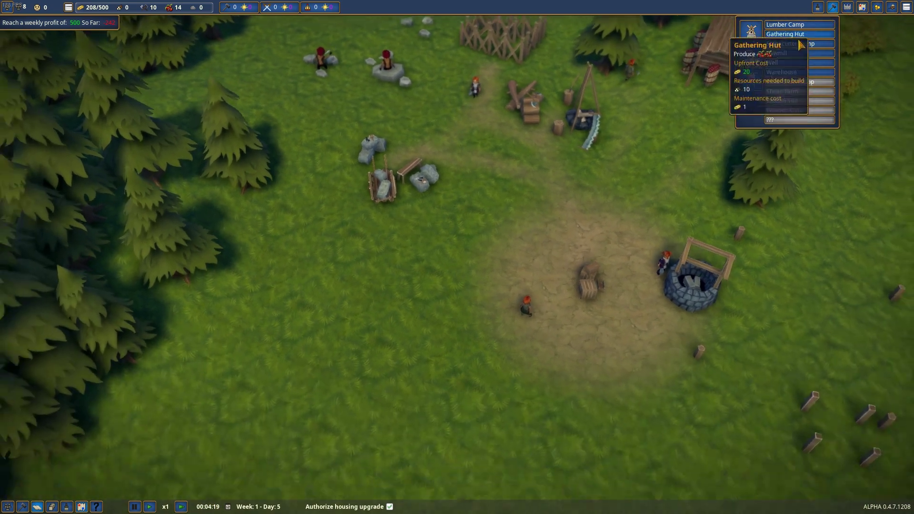
scroll(799, 44, "up", 1)
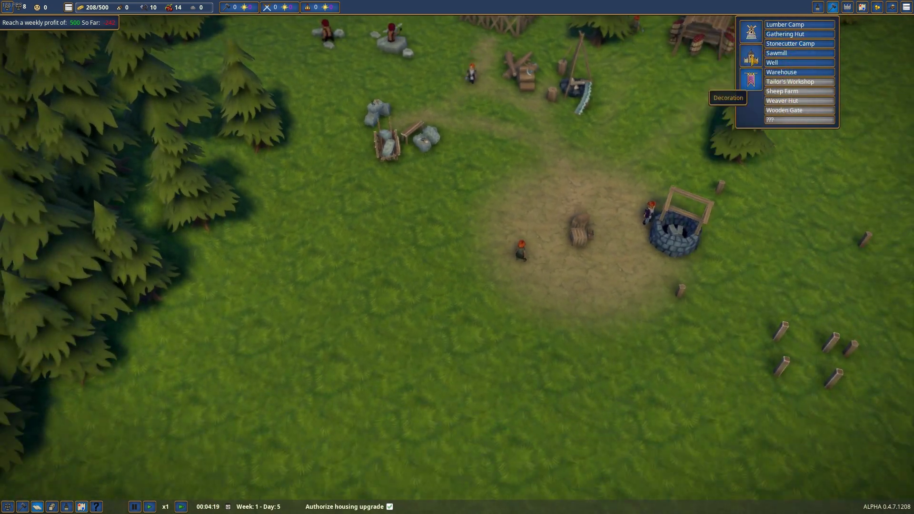
left_click(751, 57)
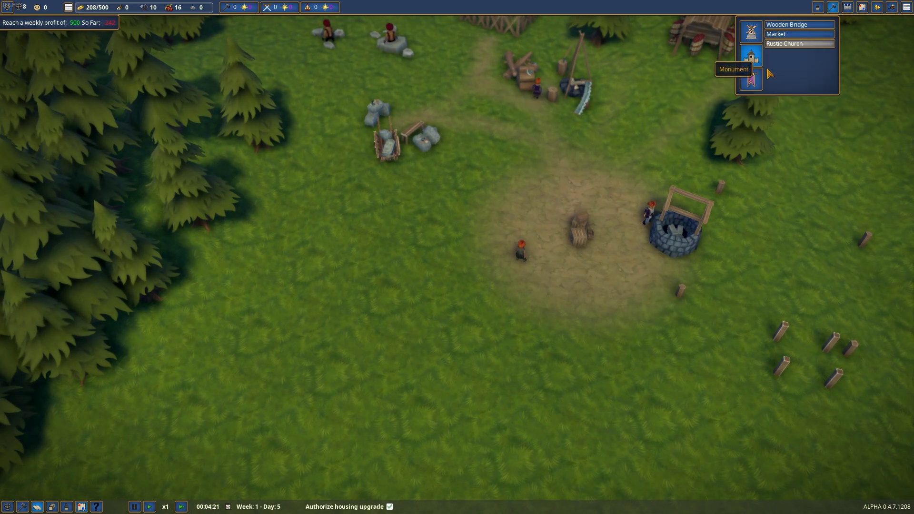
left_click(777, 33)
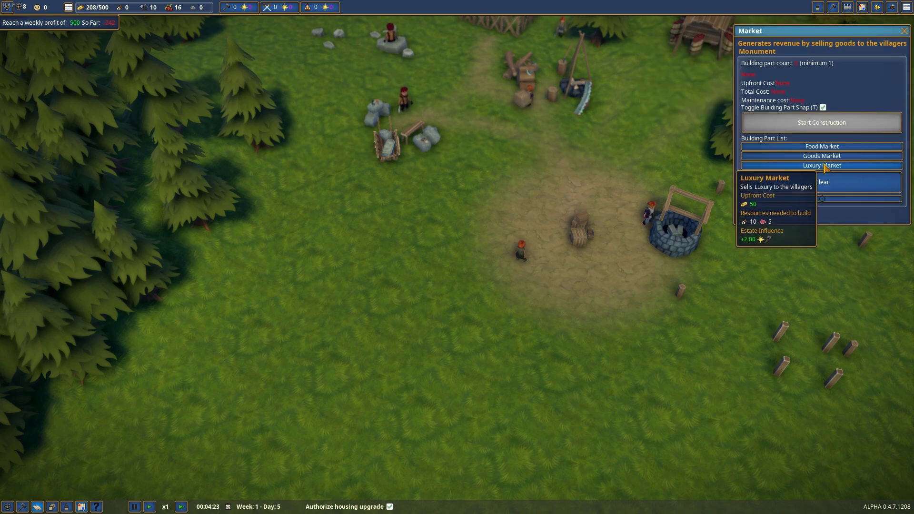
mouse_move(822, 146)
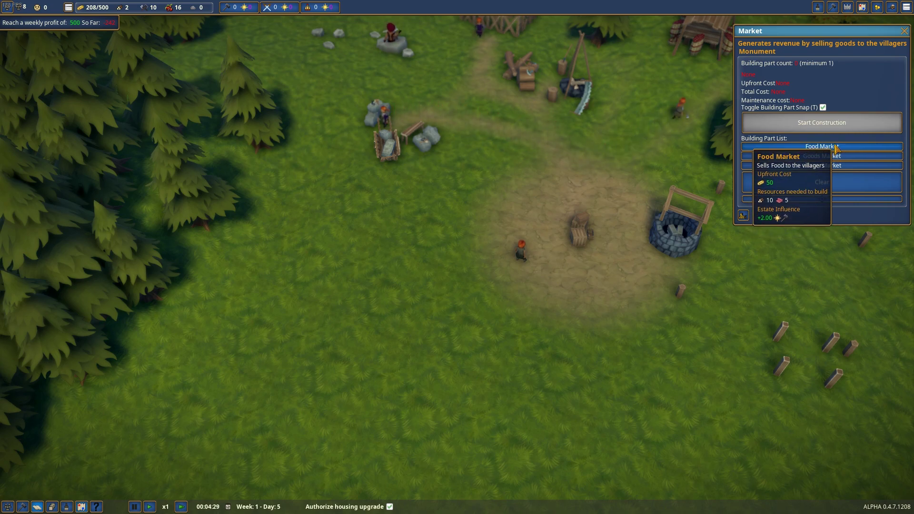
left_click(836, 147)
scroll(471, 215, "up", 3)
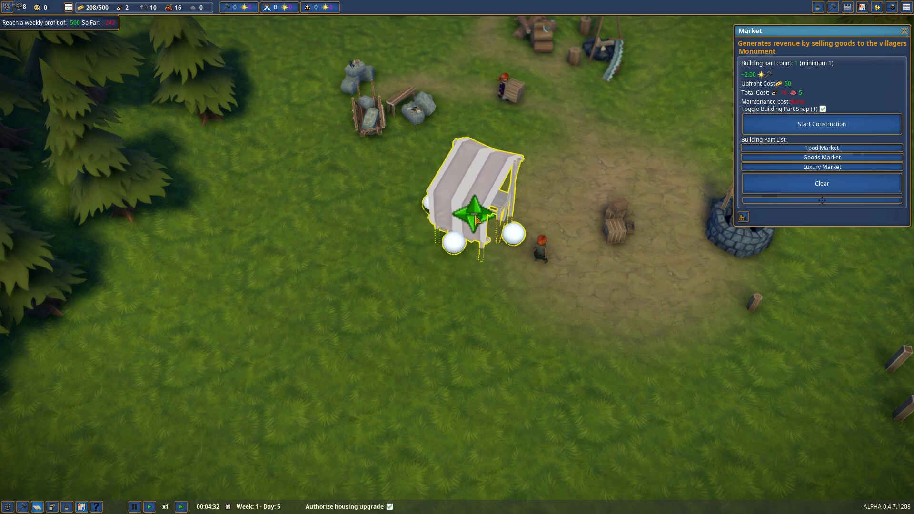
scroll(473, 215, "down", 3)
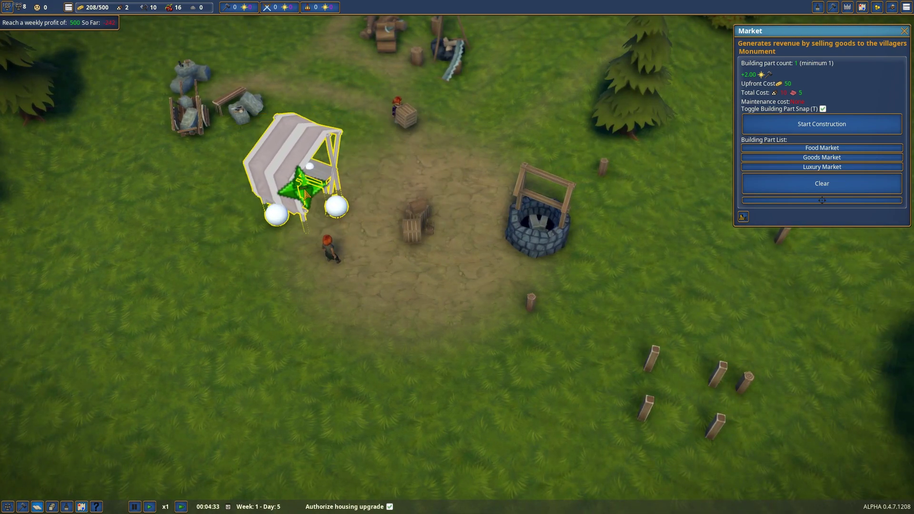
scroll(326, 190, "up", 3)
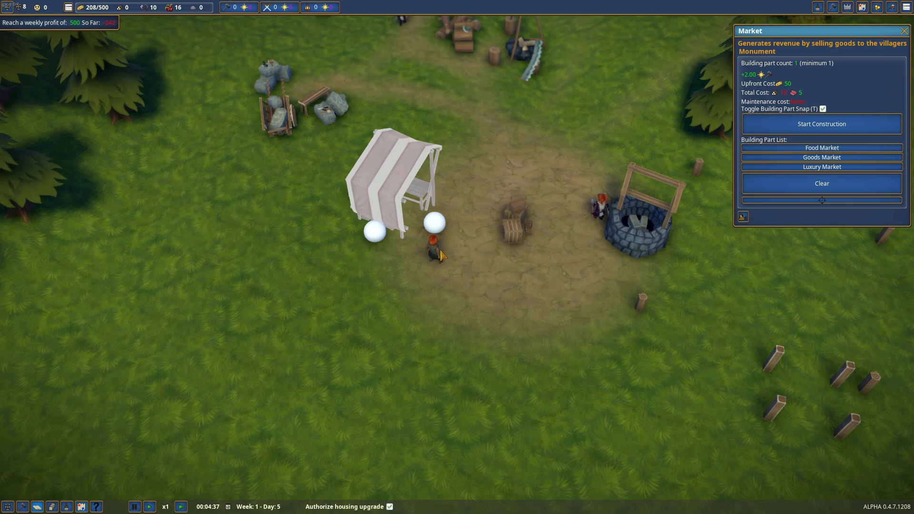
left_click(821, 124)
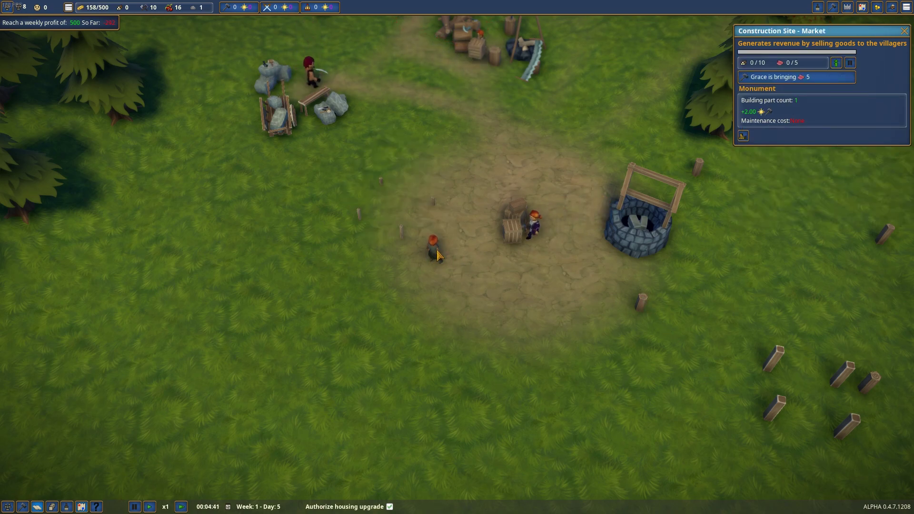
scroll(500, 199, "down", 3)
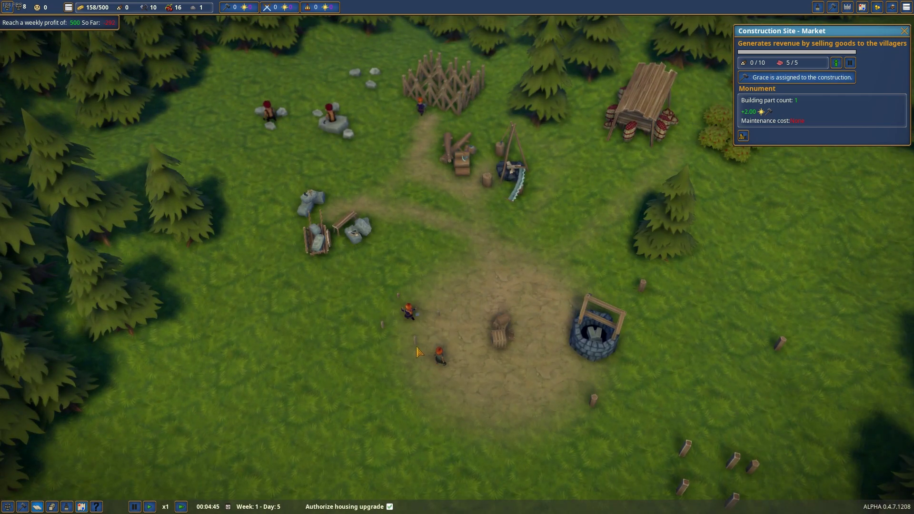
Assign the newcomer villager the Market Tender job and recheck her details
left_click(438, 354)
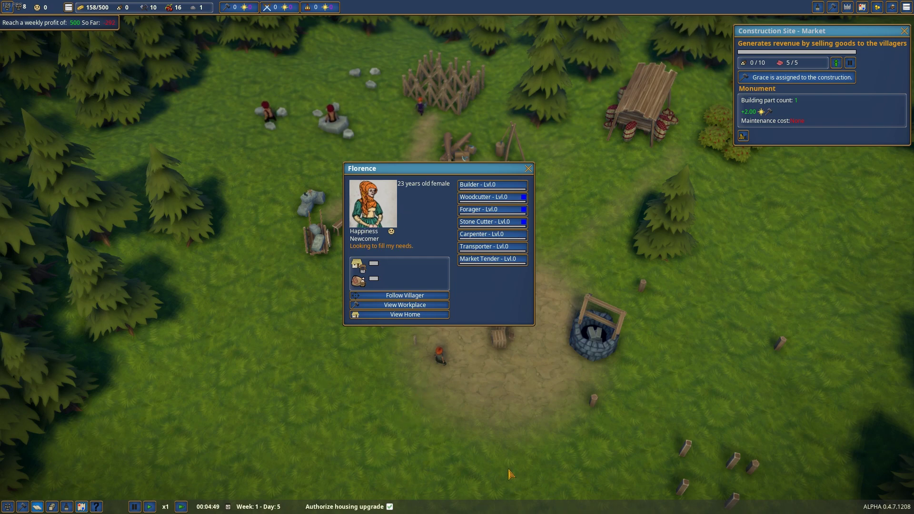
left_click(491, 259)
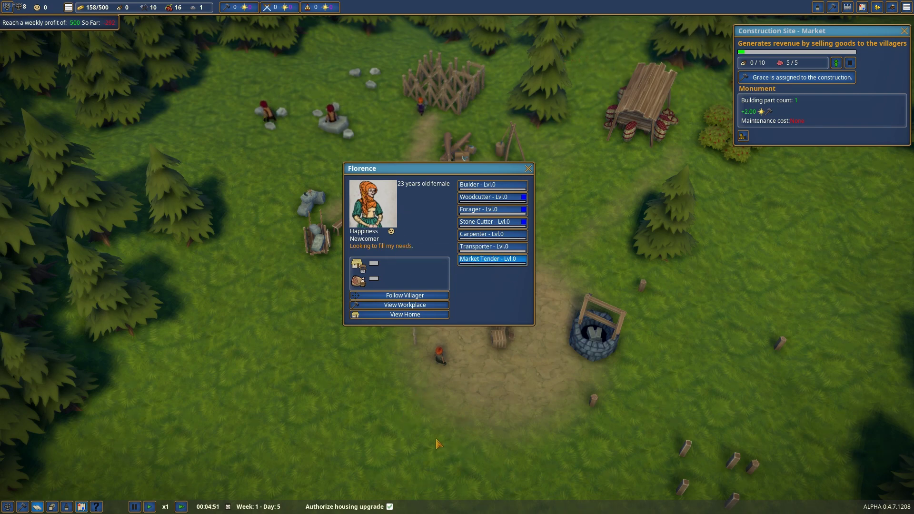
left_click(529, 169)
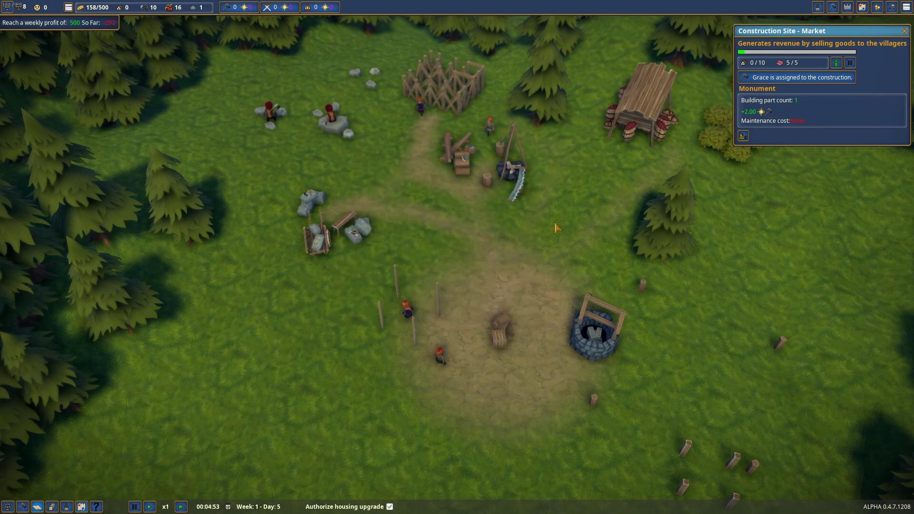
scroll(611, 259, "up", 3)
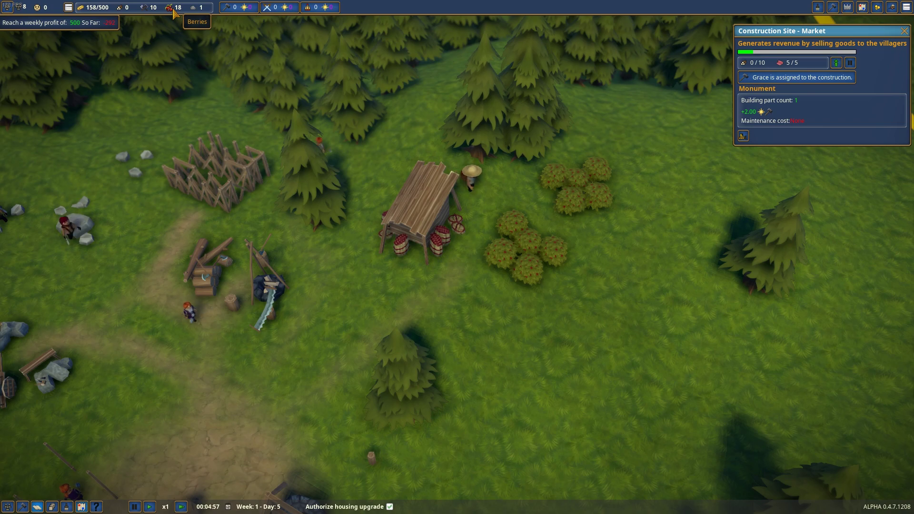
scroll(342, 286, "down", 3)
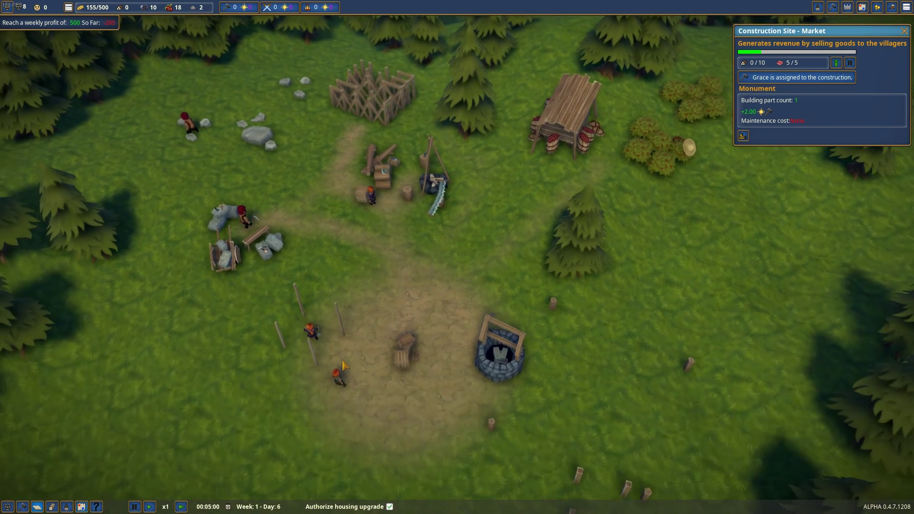
scroll(343, 366, "up", 1)
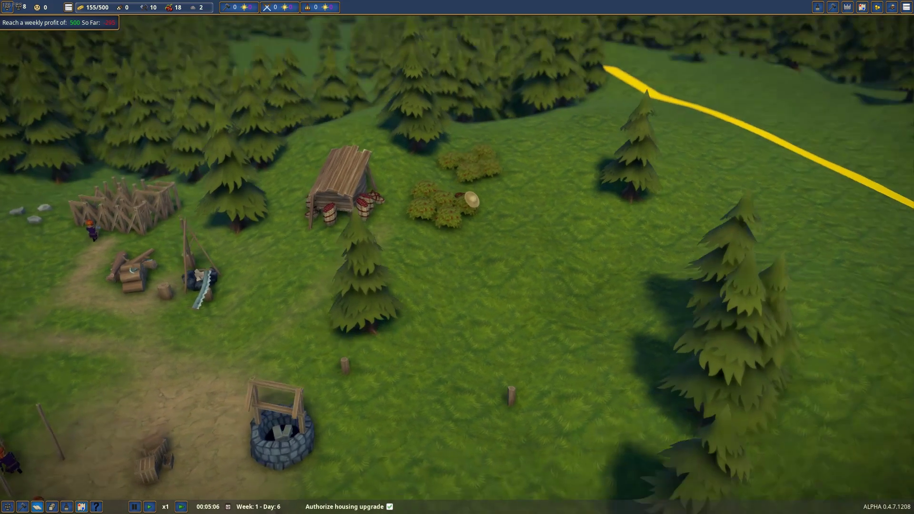
left_click_drag(484, 337, 543, 364)
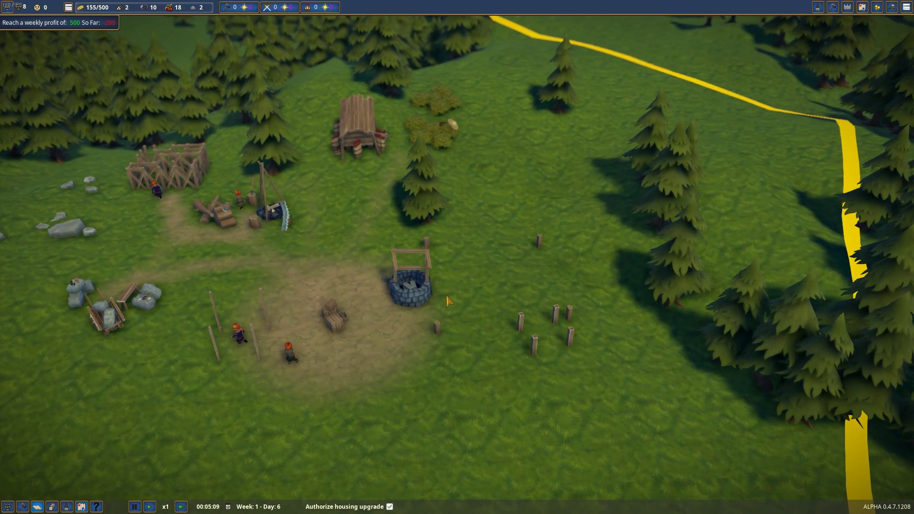
left_click_drag(443, 298, 459, 312)
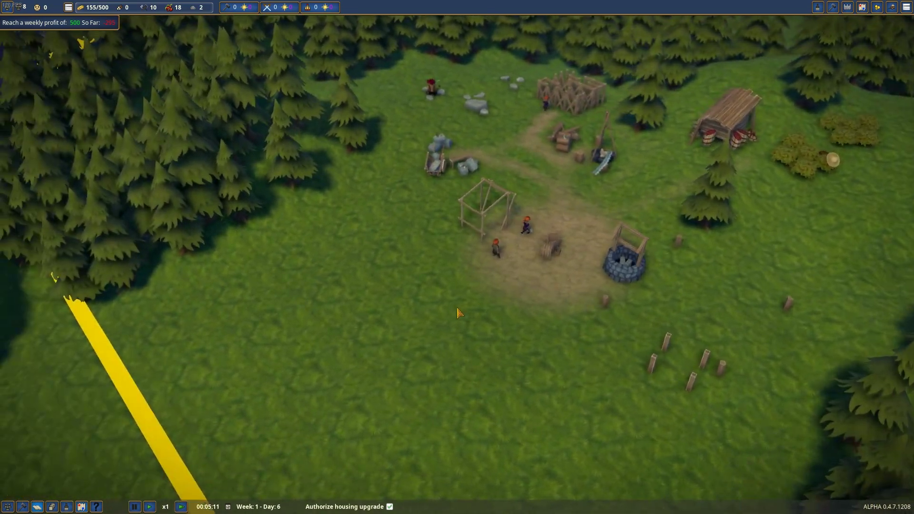
scroll(459, 312, "up", 4)
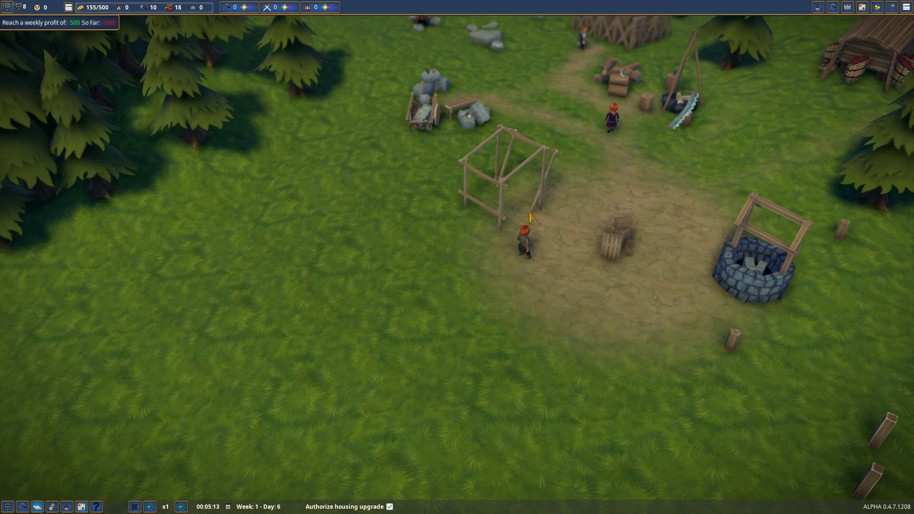
scroll(530, 217, "down", 2)
left_click(428, 335)
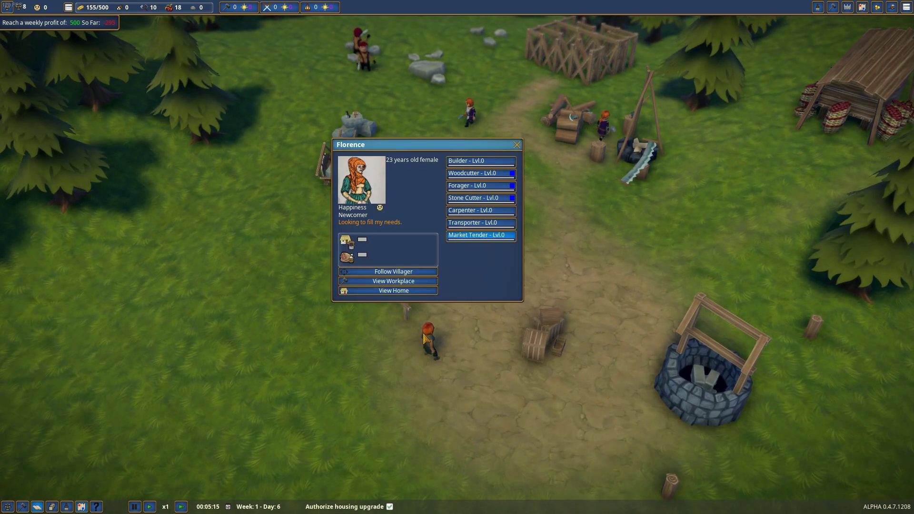
right_click(600, 256)
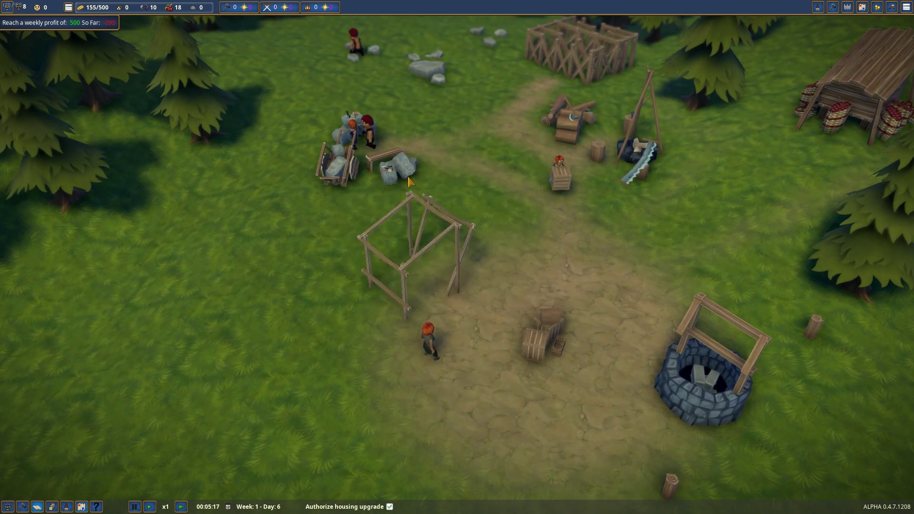
scroll(429, 285, "down", 1)
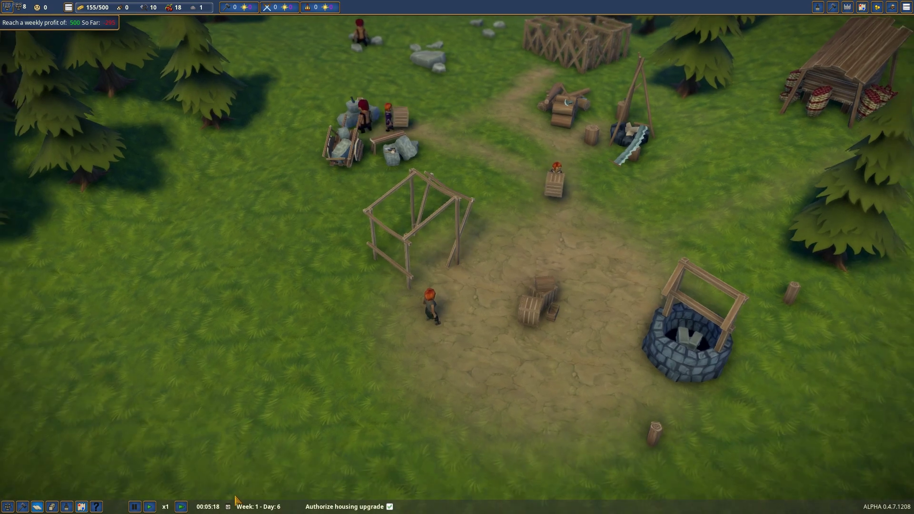
Set the game to x2 speed and browse the zoning, monument and wall menus
key("plus")
scroll(356, 265, "down", 5)
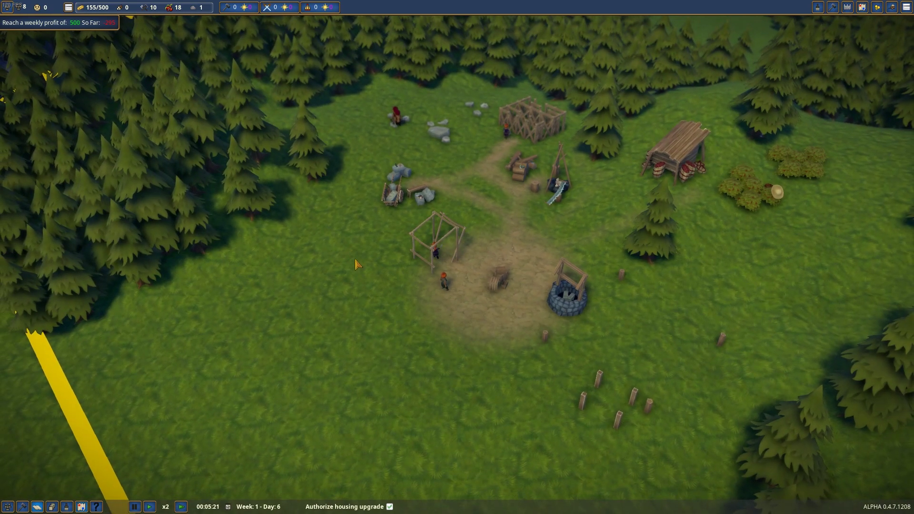
scroll(356, 265, "down", 2)
scroll(506, 295, "up", 4)
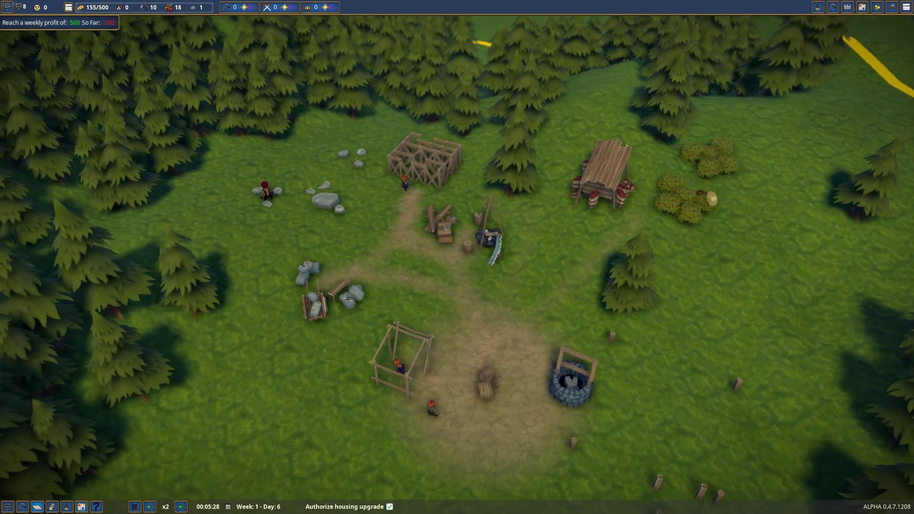
key("q")
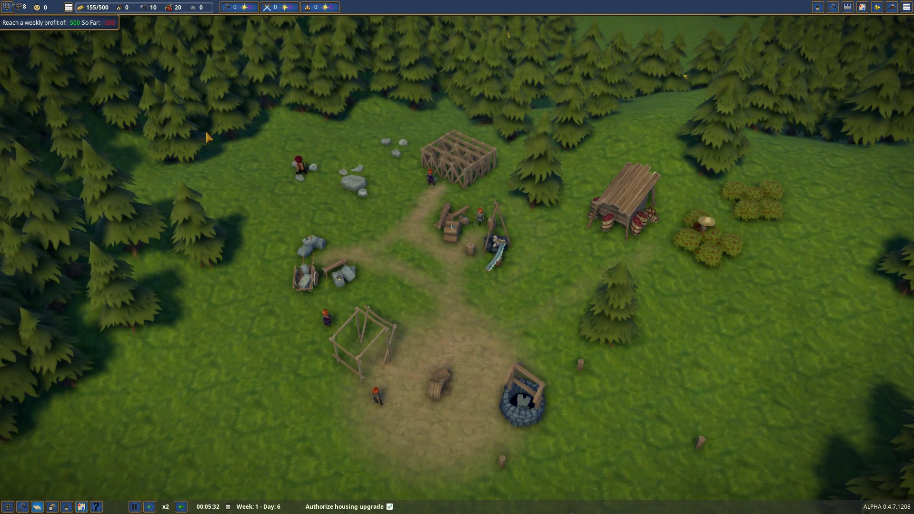
left_click(819, 7)
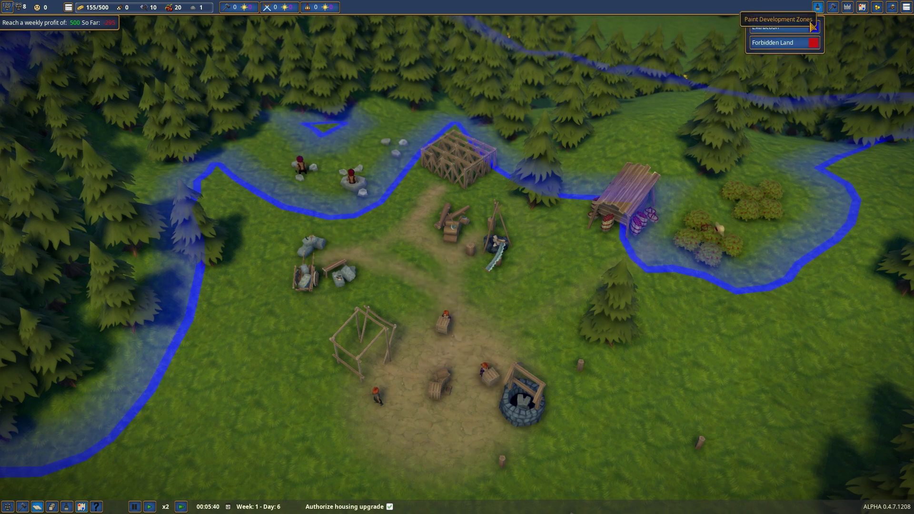
left_click(833, 7)
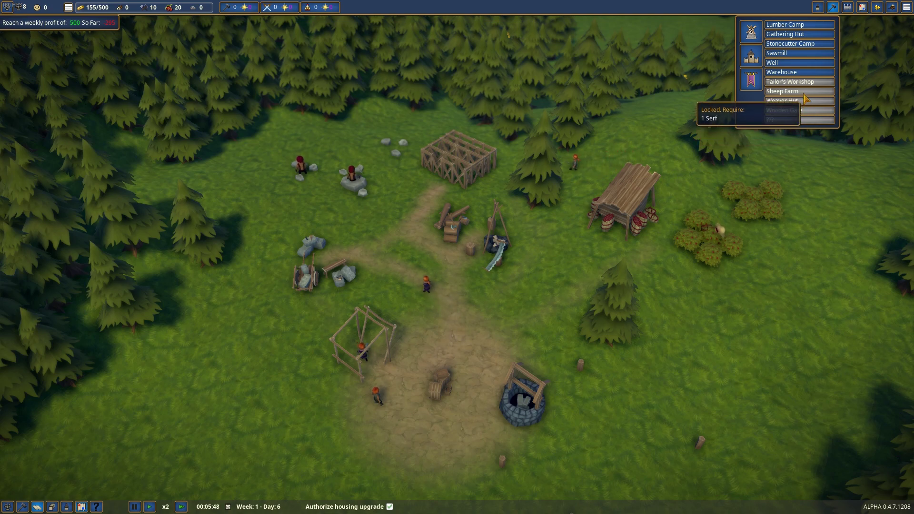
left_click(752, 56)
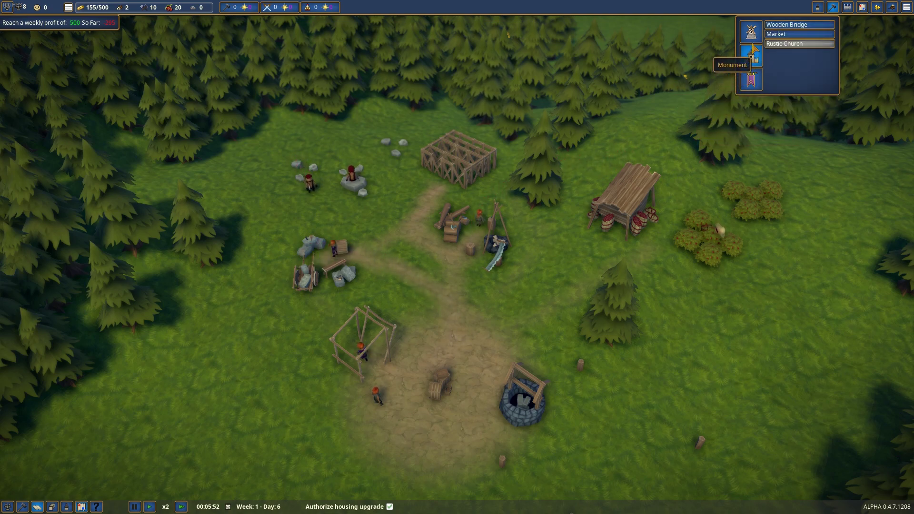
left_click(752, 56)
left_click(848, 7)
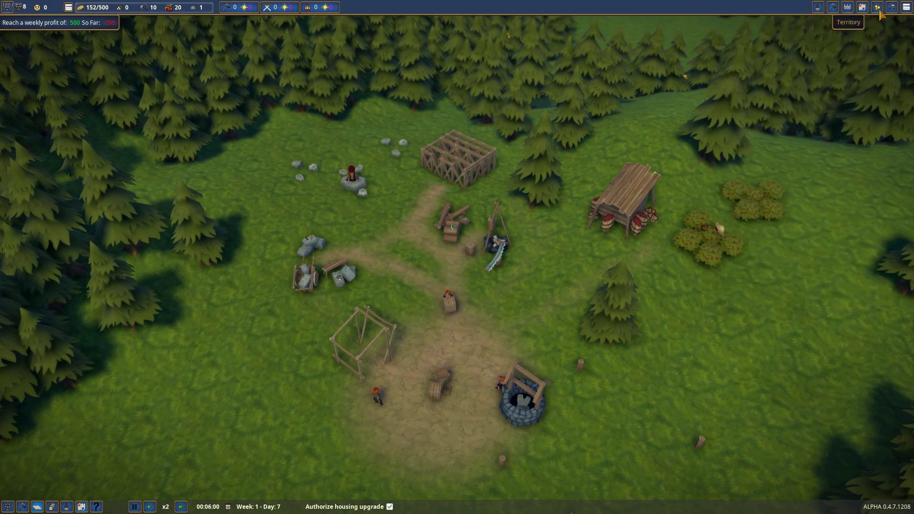
Review the budget overview (-298 total) and the neighbouring cities' trade offers
left_click(833, 7)
scroll(209, 72, "up", 1)
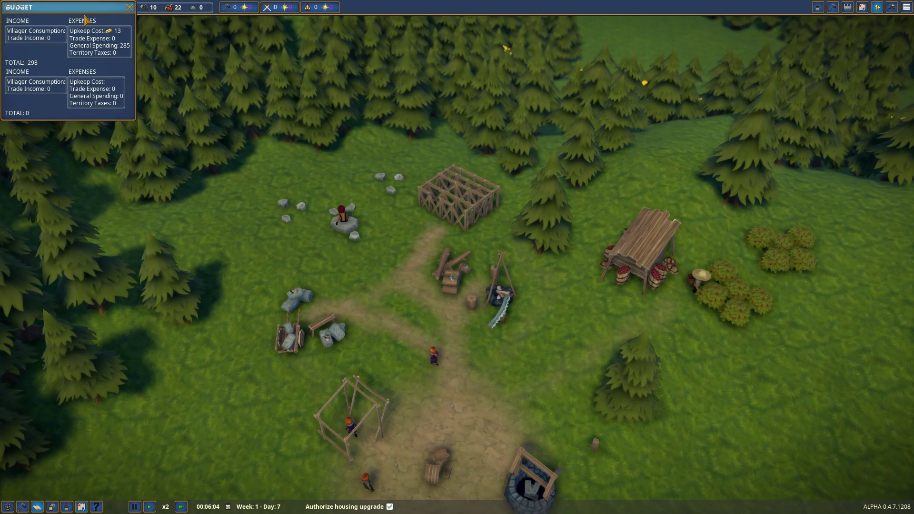
left_click_drag(78, 9, 81, 47)
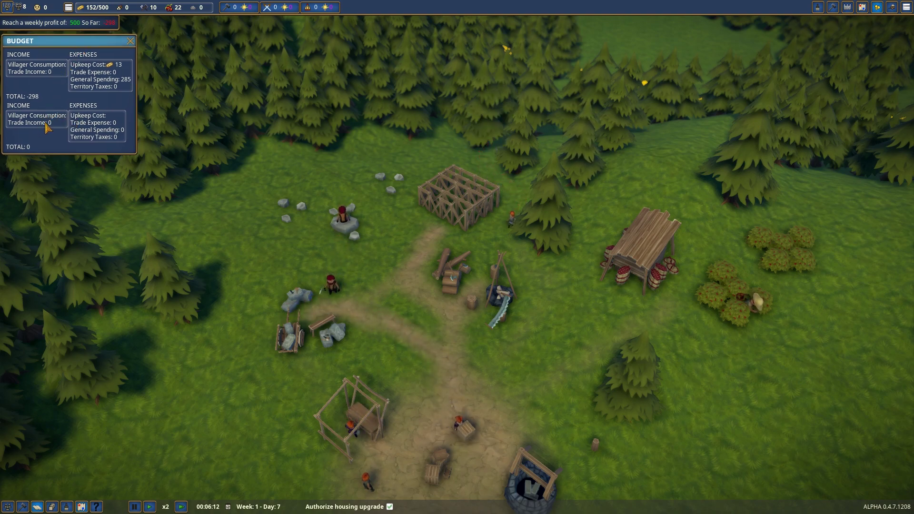
left_click(131, 41)
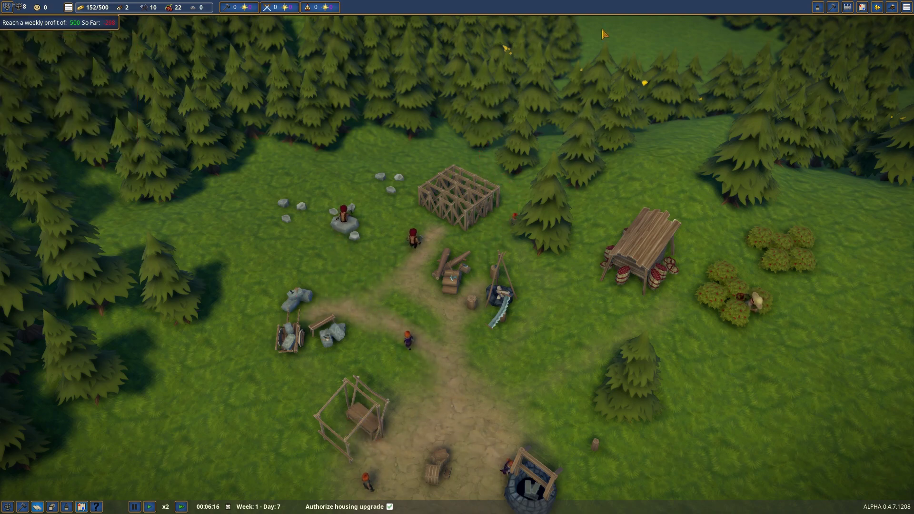
left_click(892, 8)
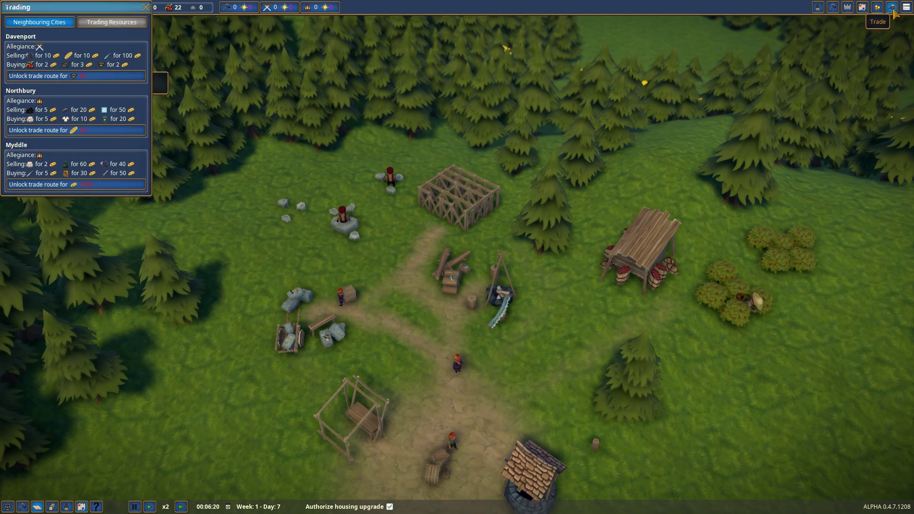
left_click(892, 7)
scroll(457, 257, "down", 3)
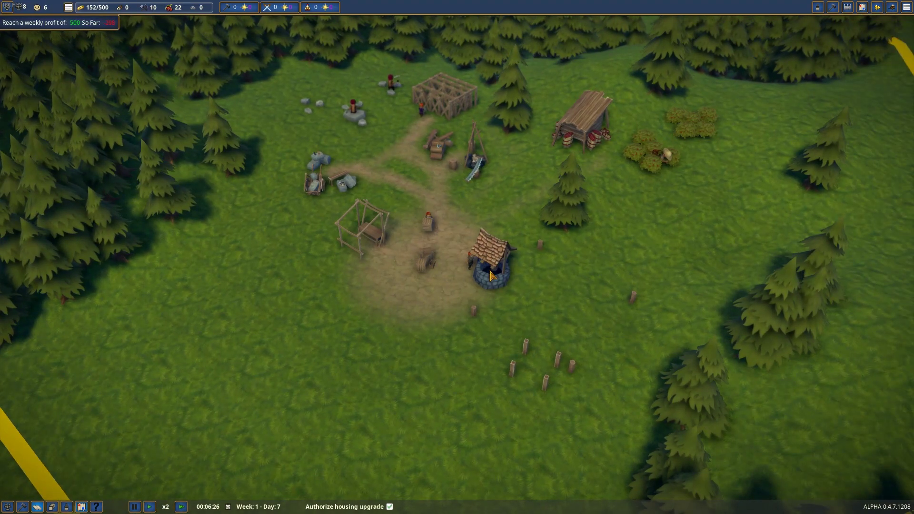
Check the well's details and browse the general buildings list
left_click(486, 258)
scroll(485, 257, "up", 3)
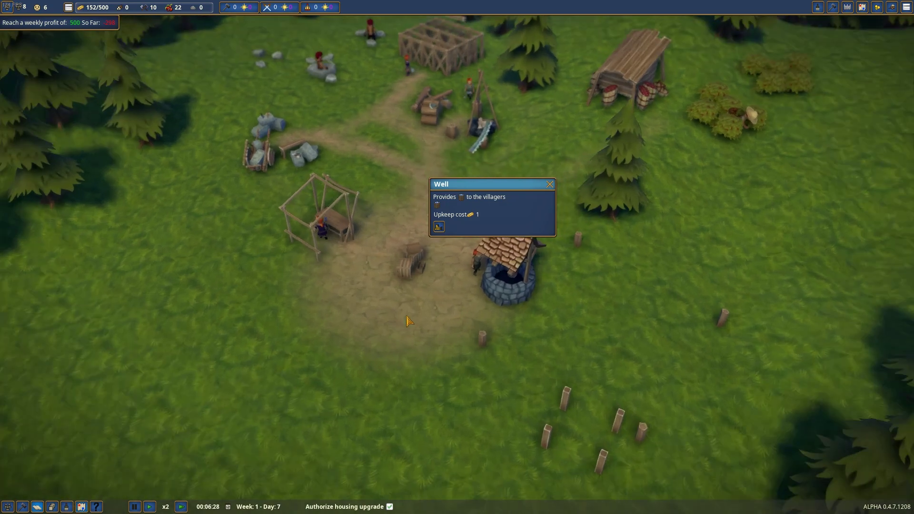
left_click(550, 184)
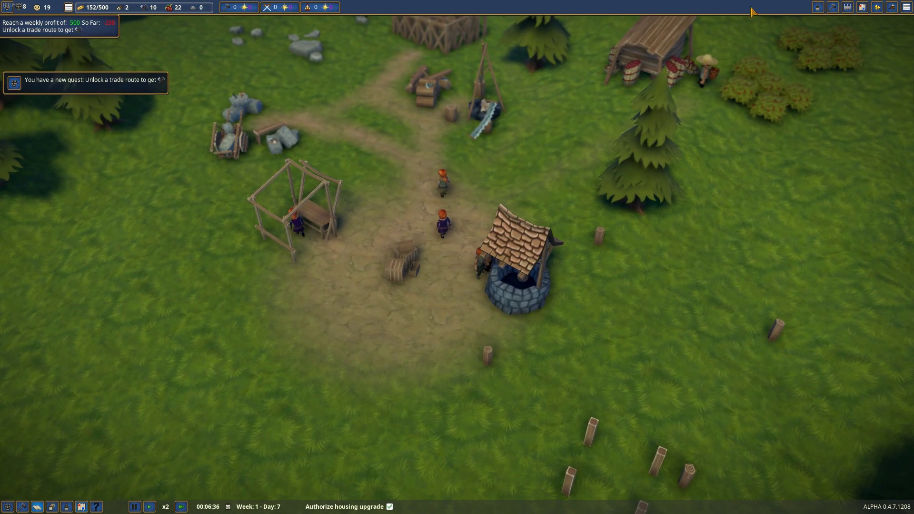
scroll(146, 91, "up", 1)
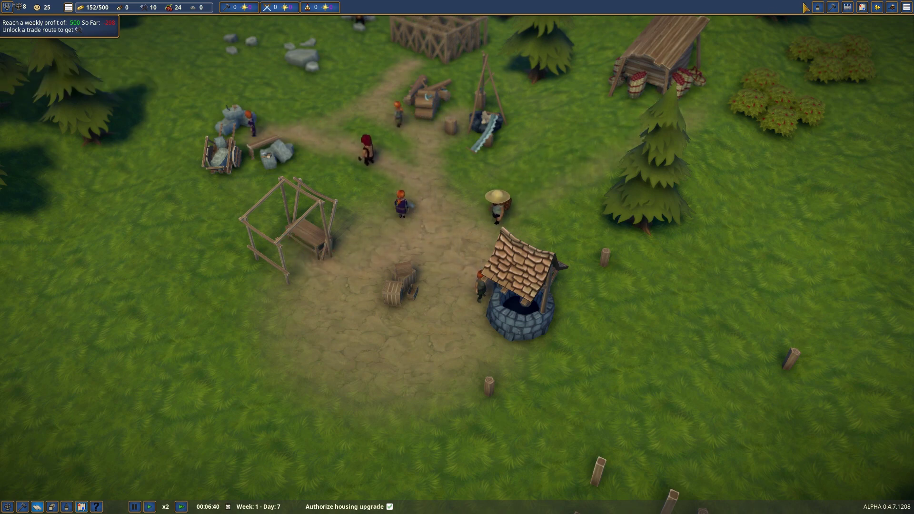
left_click(832, 9)
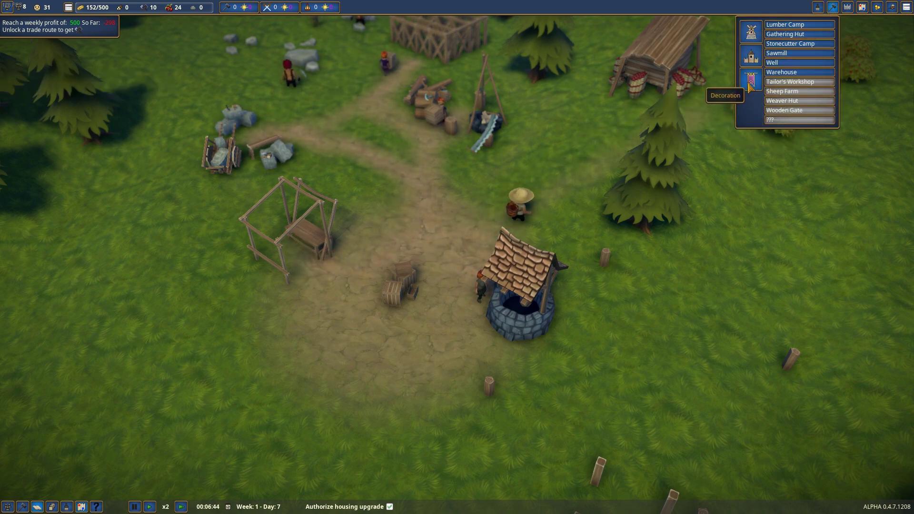
left_click(751, 31)
left_click(518, 283)
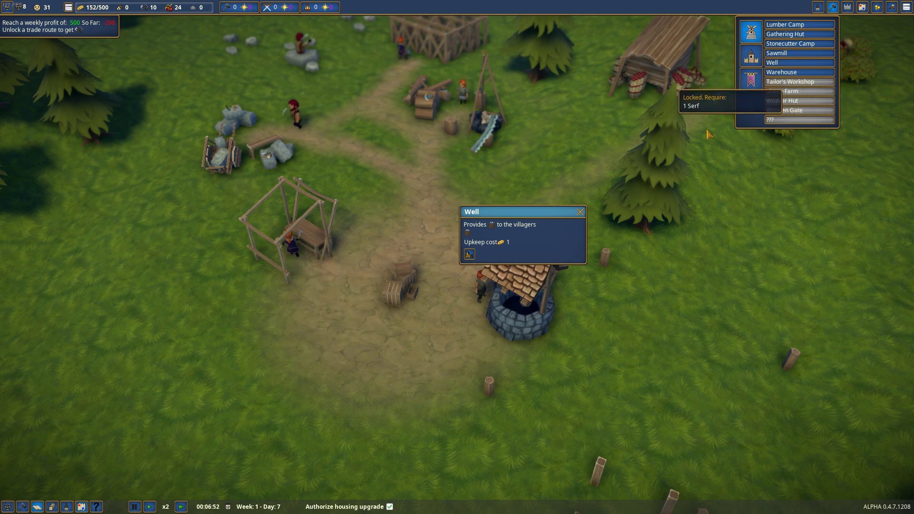
left_click(580, 212)
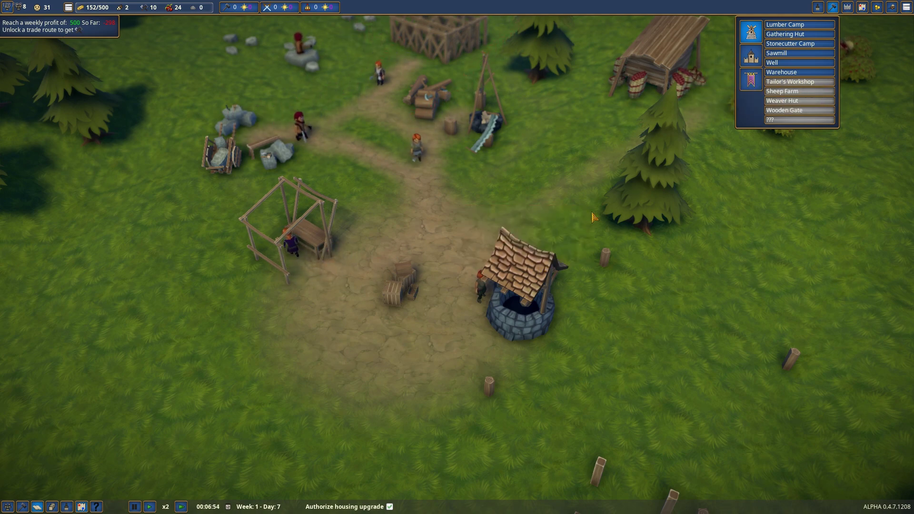
Show the trading overview, pause the game, and inspect the finished market tent
left_click(891, 8)
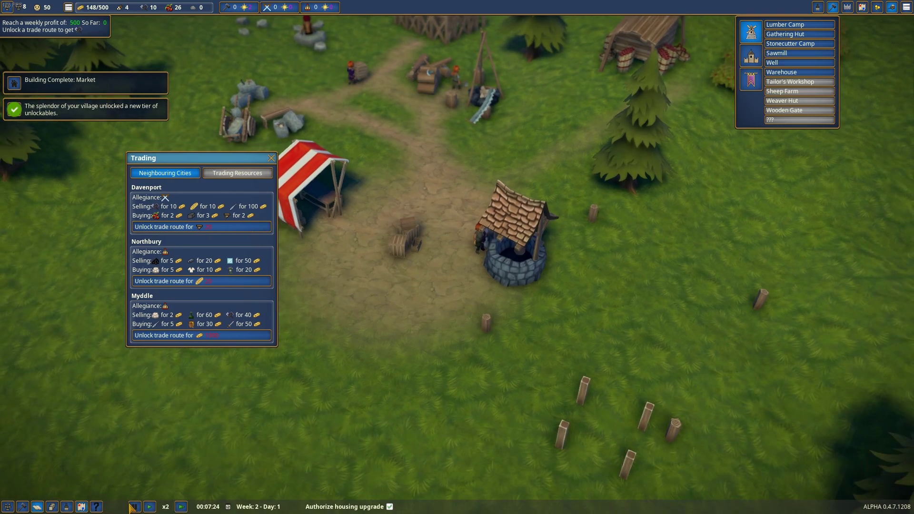
left_click(134, 508)
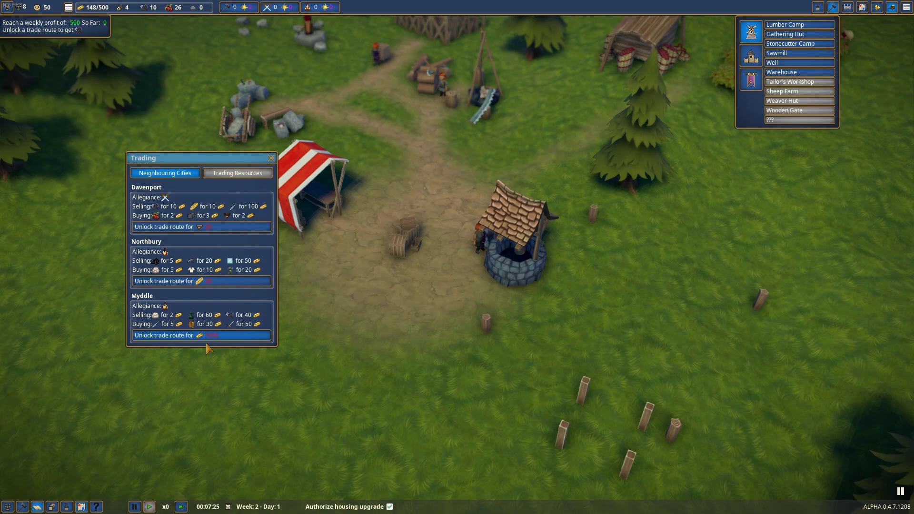
left_click(284, 163)
Close the trading overview and toggle the market's edit mode on and off twice
left_click(271, 158)
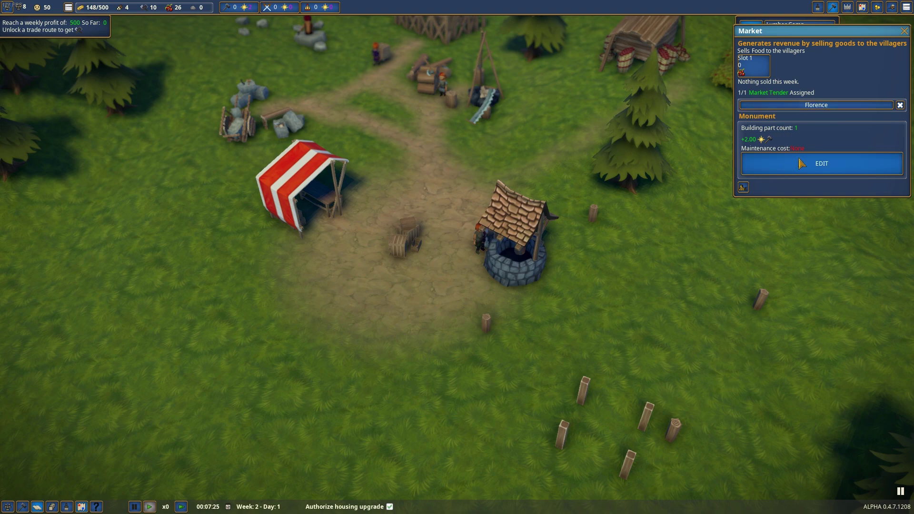
left_click(815, 165)
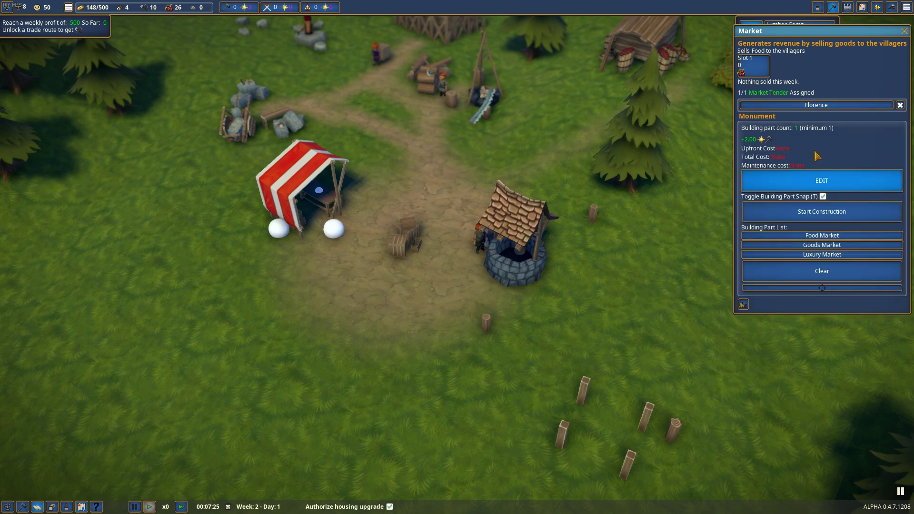
left_click(813, 185)
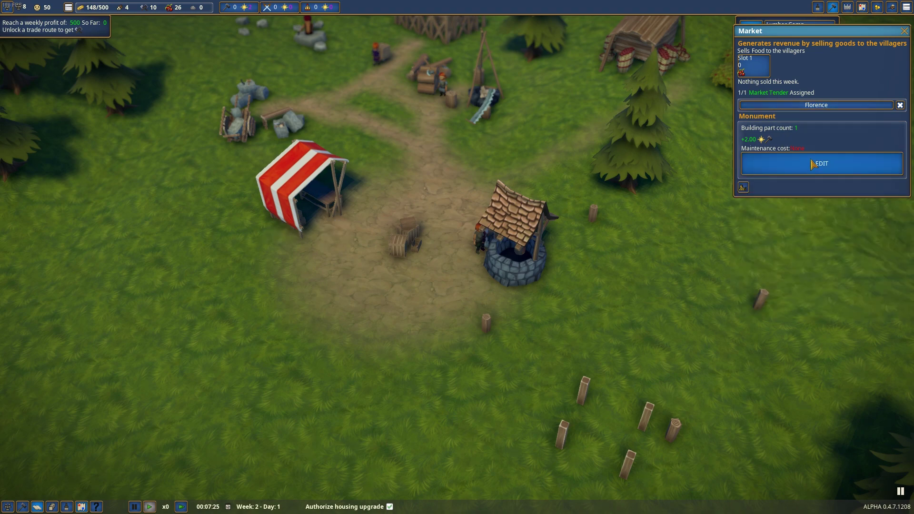
left_click(812, 165)
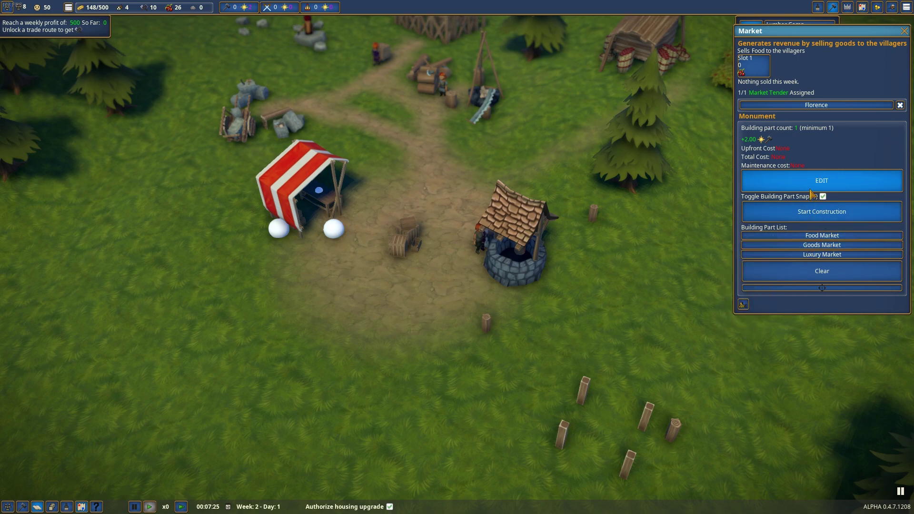
left_click(810, 185)
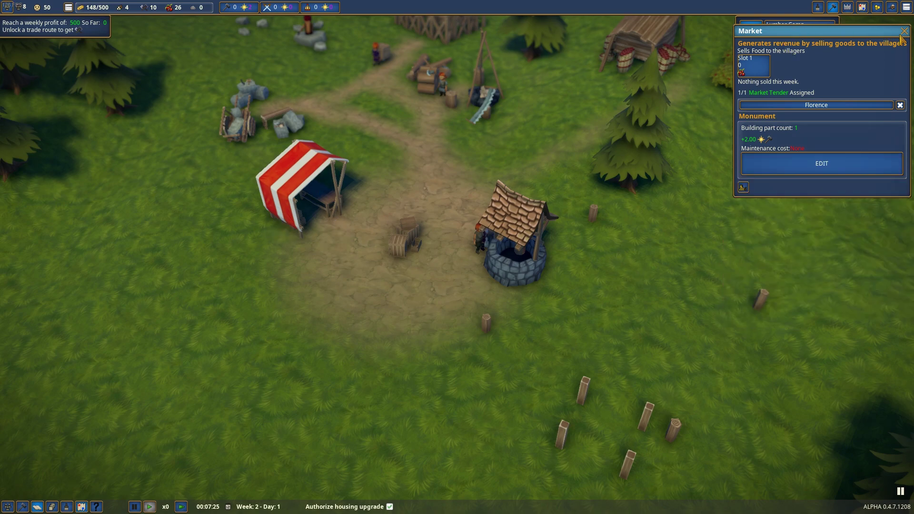
Close the market details and browse the Monument and General building lists
left_click_drag(857, 31, 840, 138)
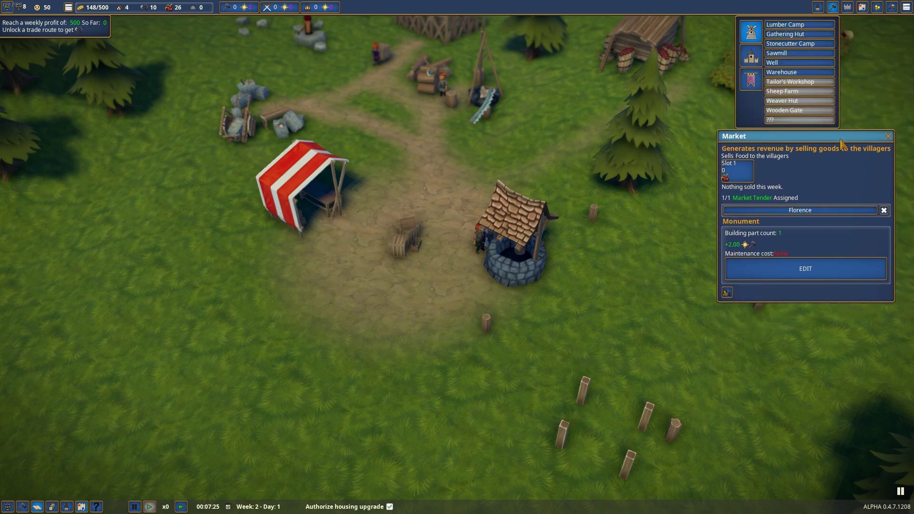
left_click(889, 138)
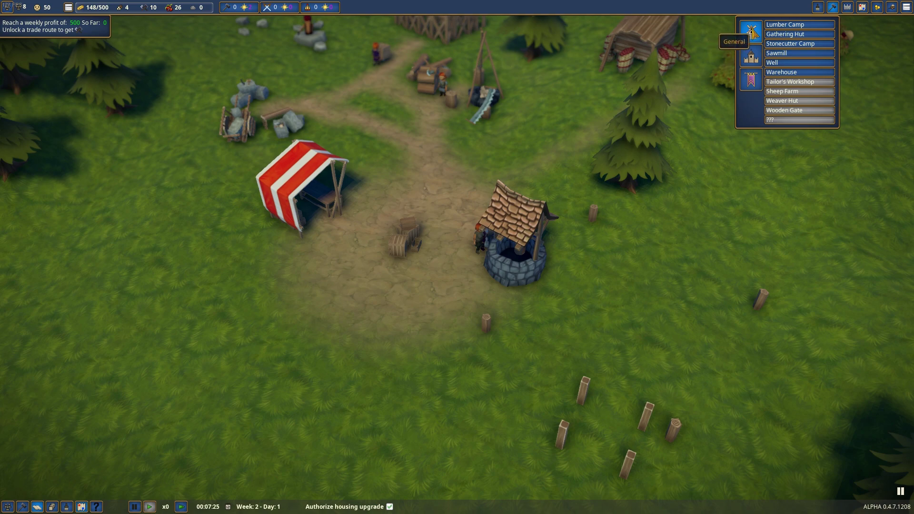
left_click(751, 57)
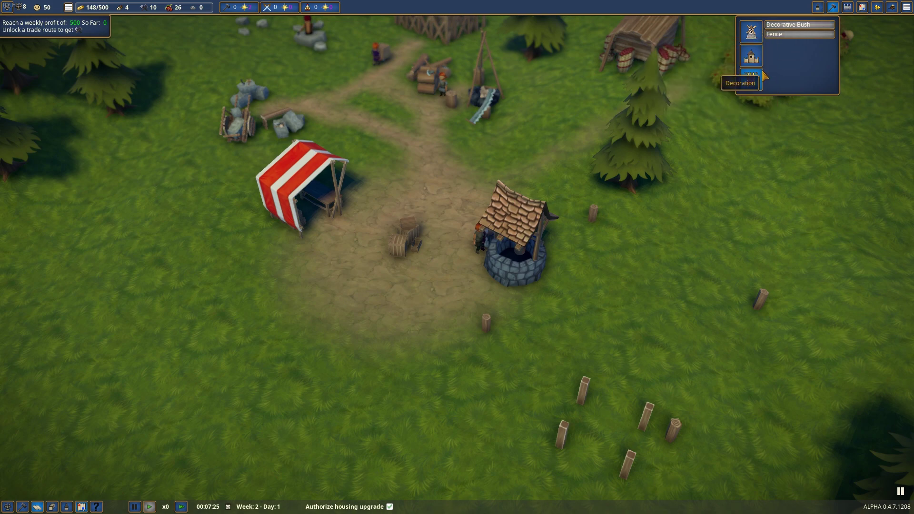
left_click(754, 32)
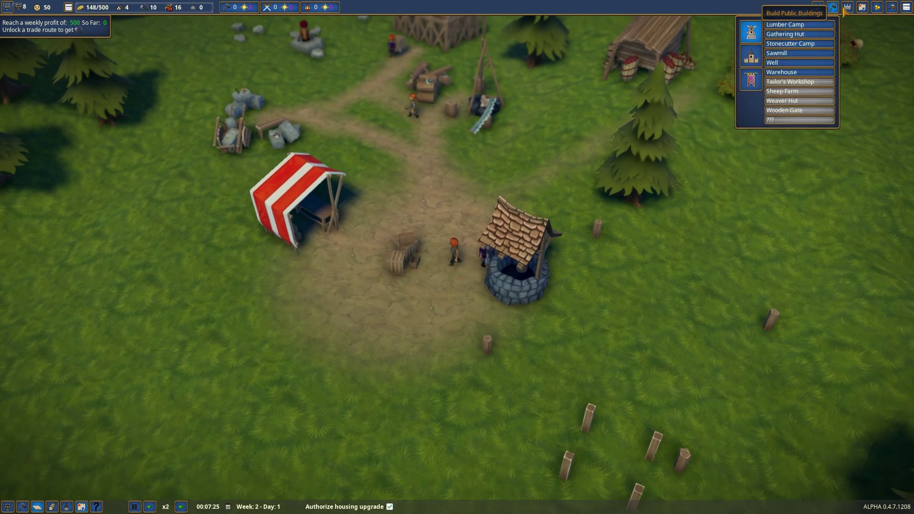
scroll(719, 226, "up", 2)
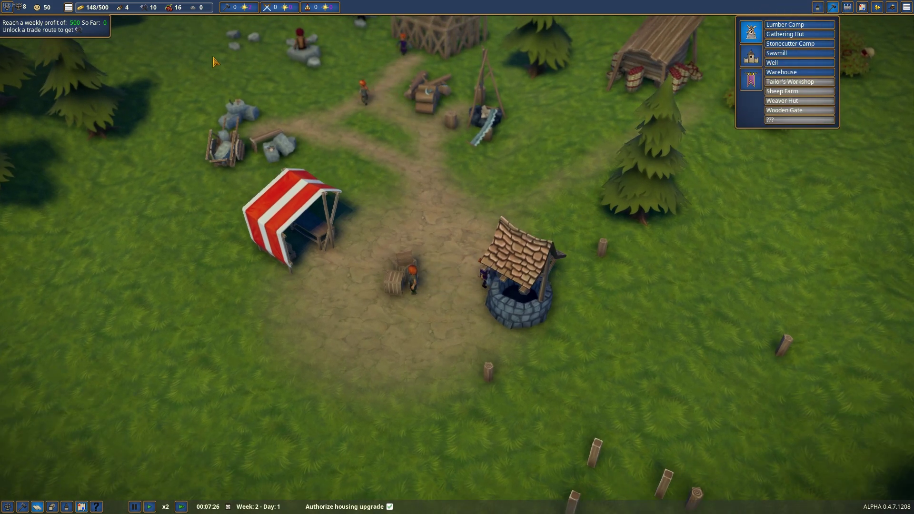
left_click(818, 7)
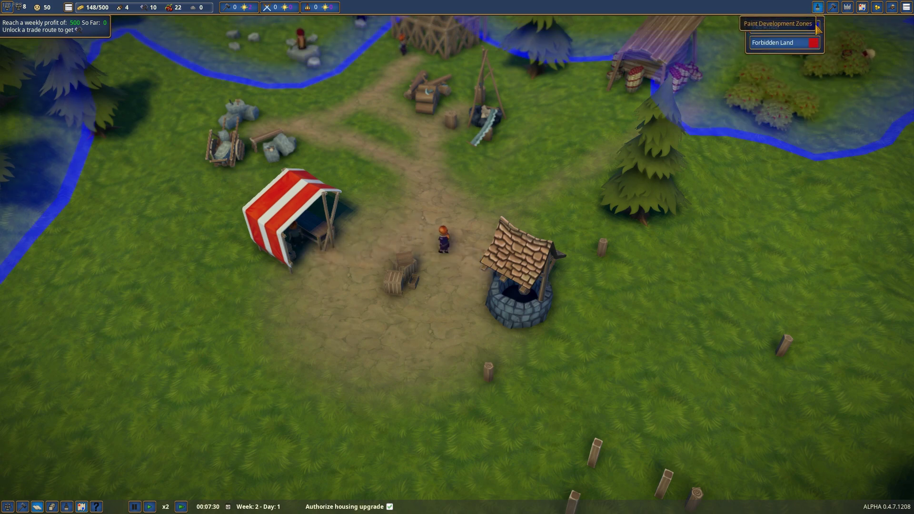
left_click(820, 10)
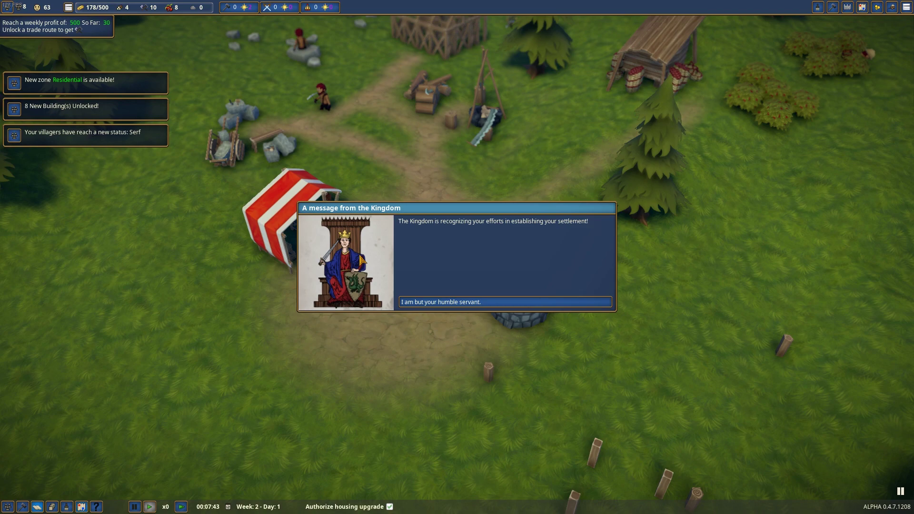
left_click(488, 306)
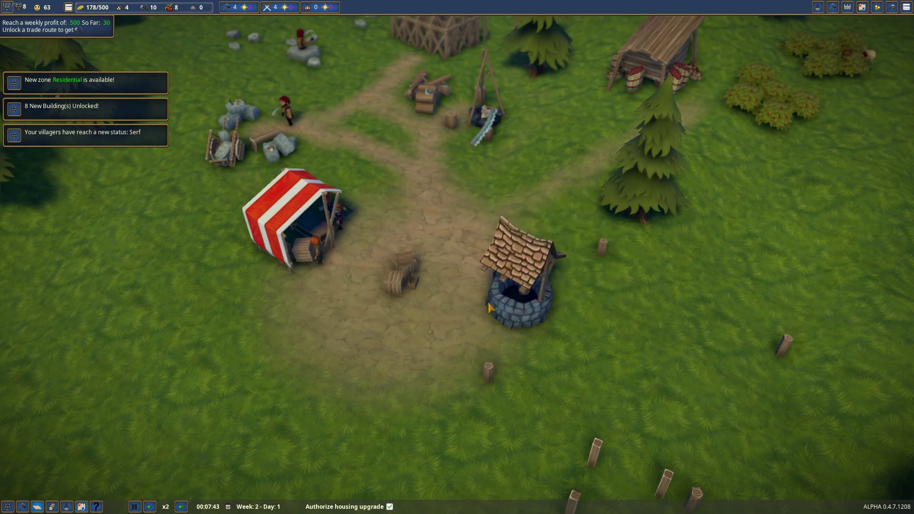
left_click(20, 136)
key("space")
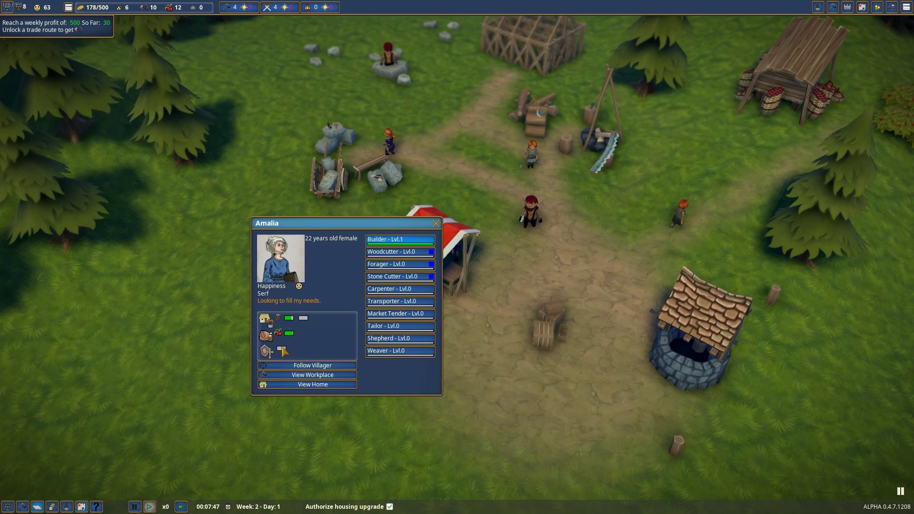
Close the villager profile and browse the monument, decoration and general building lists
left_click(436, 224)
scroll(457, 257, "down", 5)
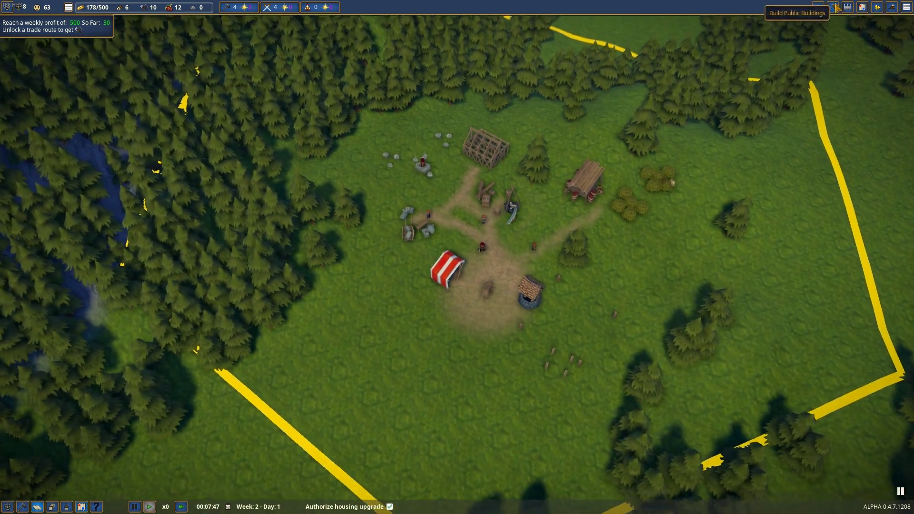
left_click(837, 8)
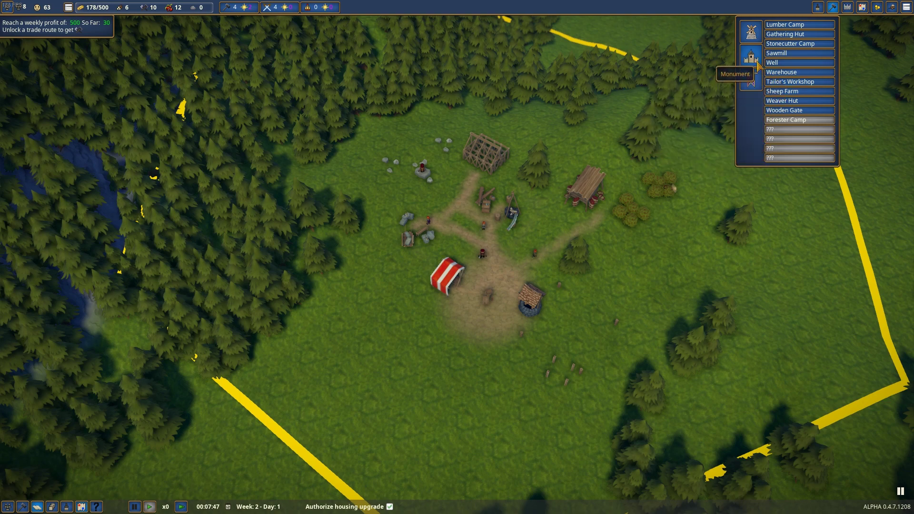
left_click(751, 81)
left_click(755, 84)
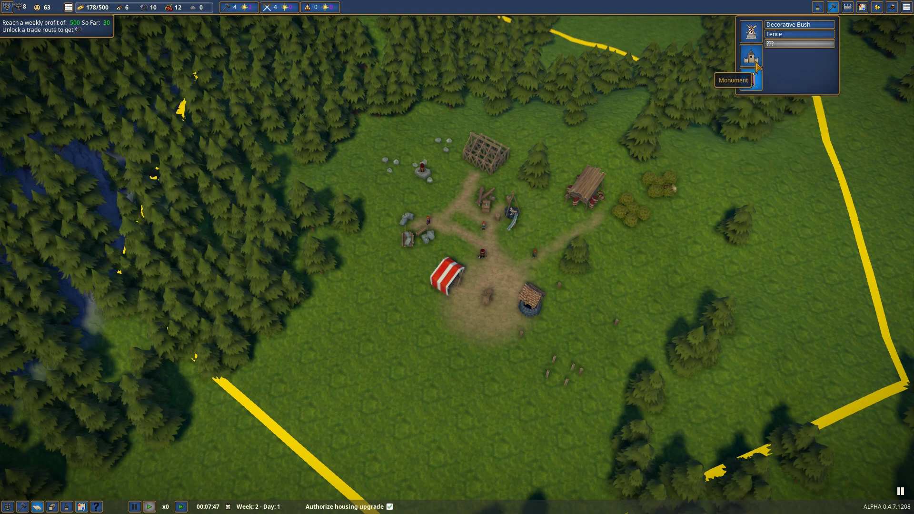
left_click(752, 31)
Paint a Residential zone on the grass below the village, extending it right and lower right
left_click(817, 7)
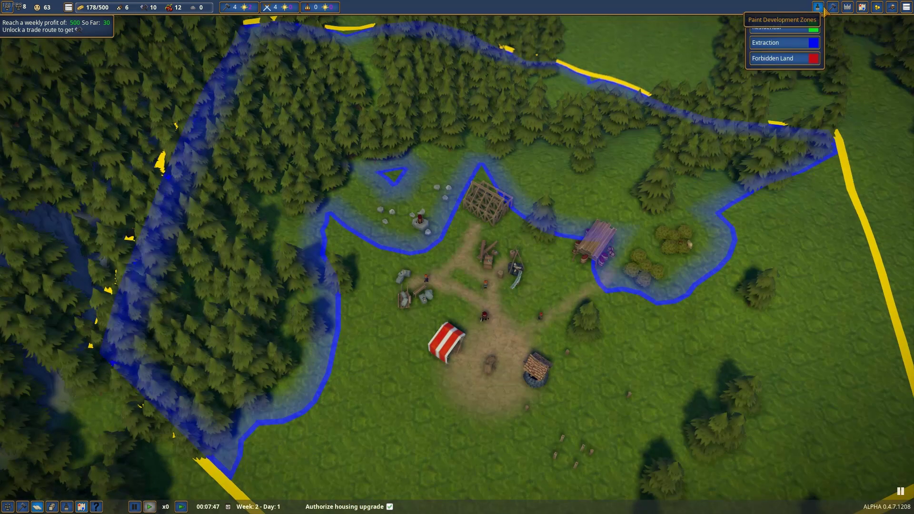
left_click(786, 27)
scroll(524, 399, "down", 3)
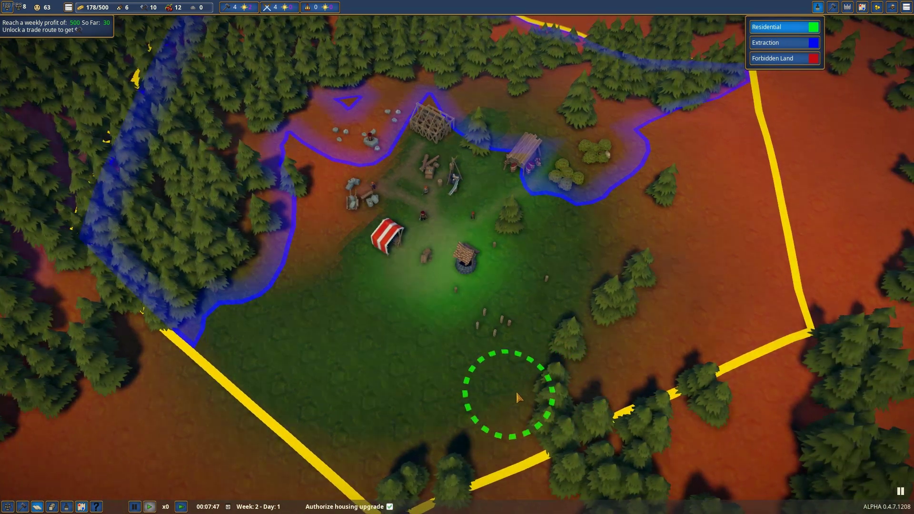
scroll(523, 399, "down", 2)
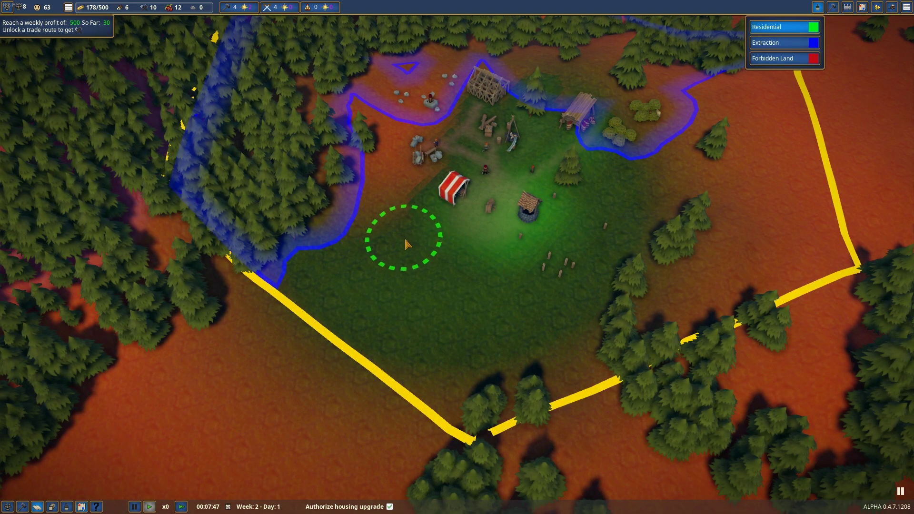
mouse_move(414, 245)
left_mouse_down()
mouse_move(428, 380)
mouse_move(409, 305)
mouse_move(494, 352)
left_mouse_up()
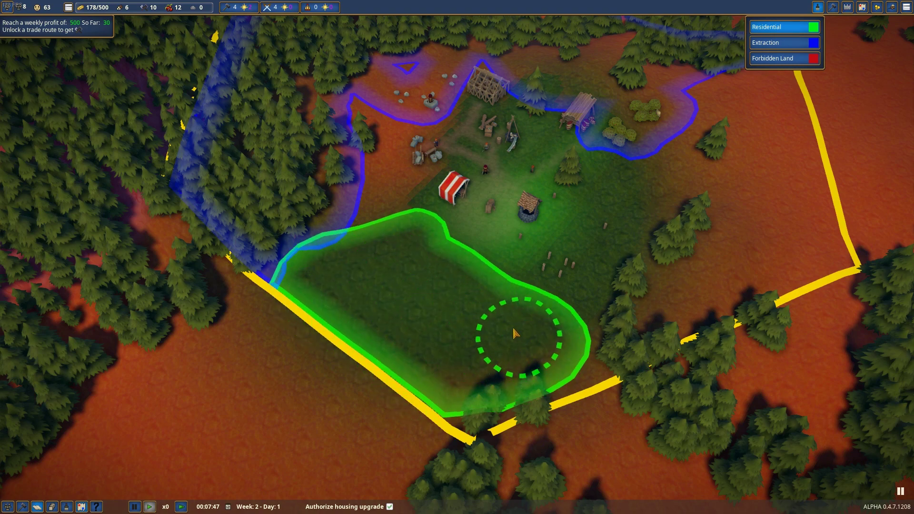
left_click_drag(420, 252, 430, 242)
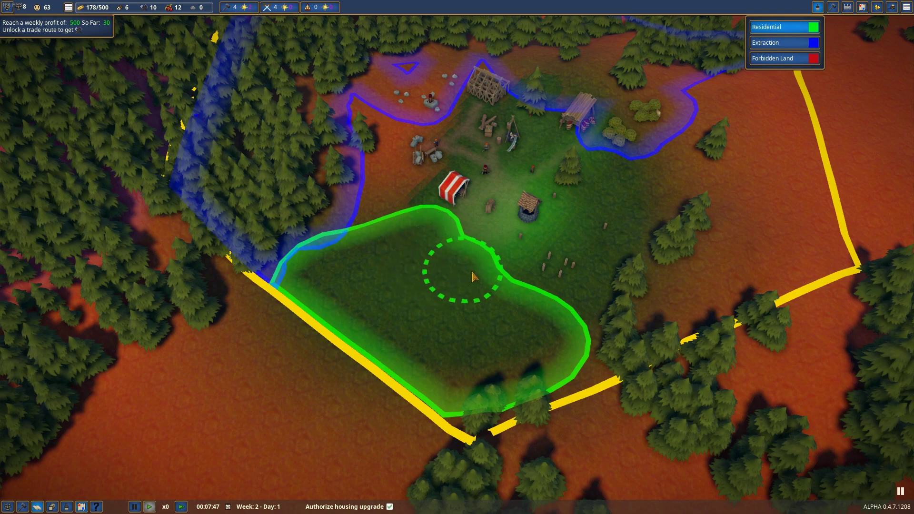
left_click_drag(476, 277, 505, 291)
left_click_drag(532, 322, 560, 354)
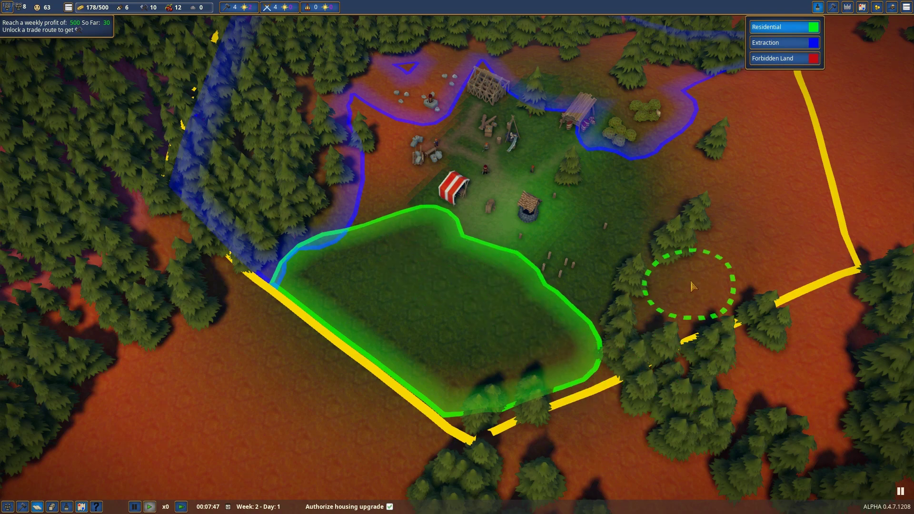
Close zone painting and check the Food Market: 16 food sold this week for 80 gold
left_click(818, 7)
scroll(536, 261, "up", 3)
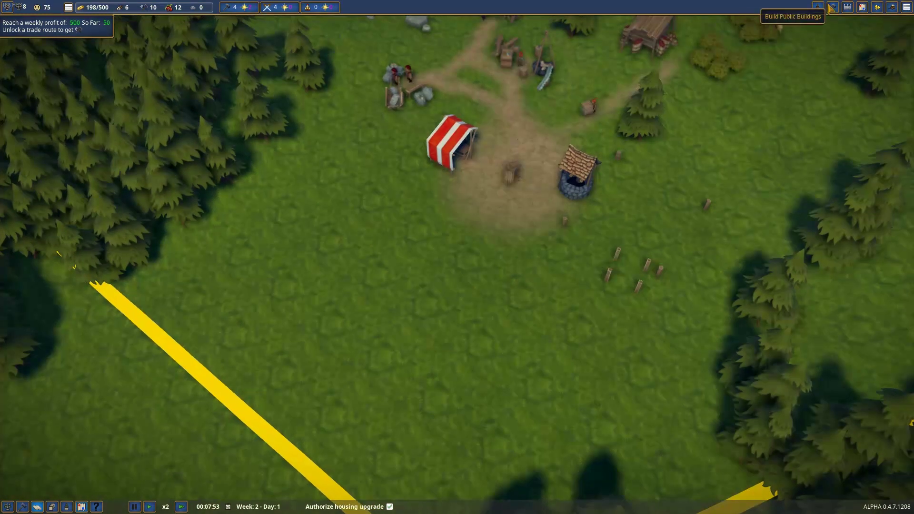
left_click(833, 7)
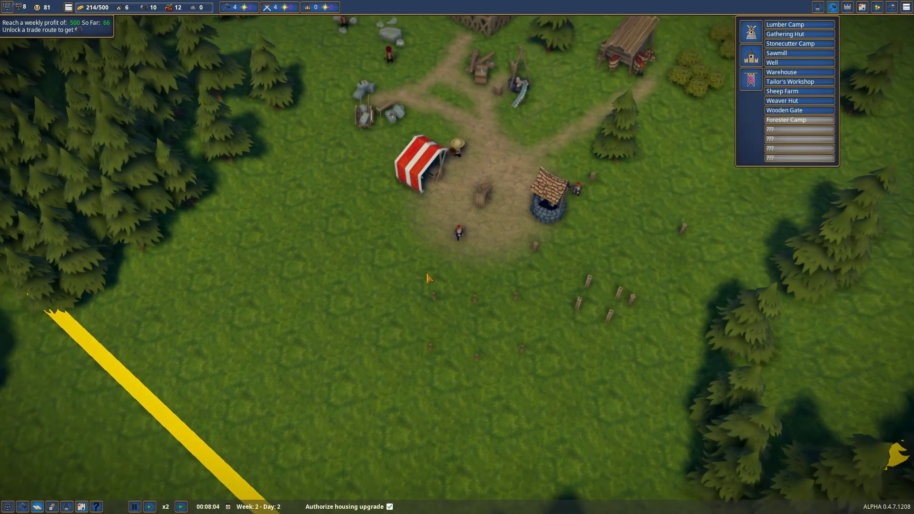
scroll(523, 205, "up", 3)
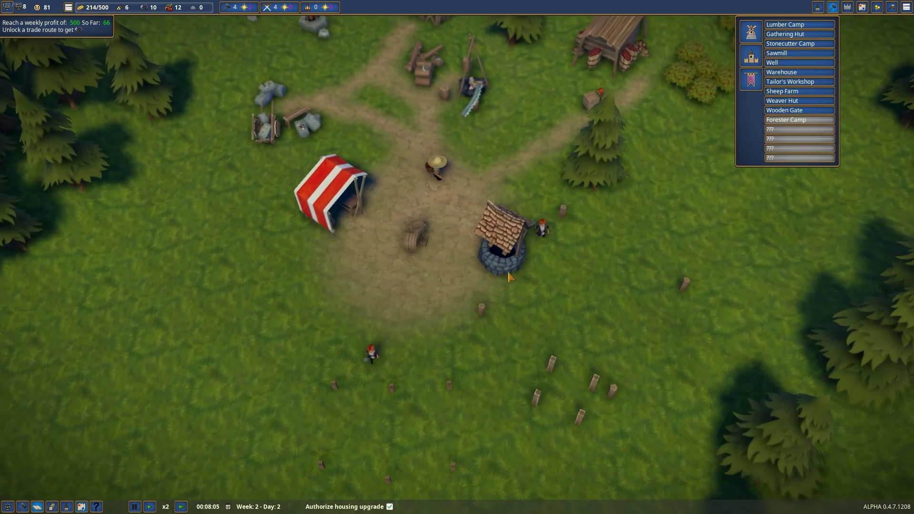
left_click(413, 209)
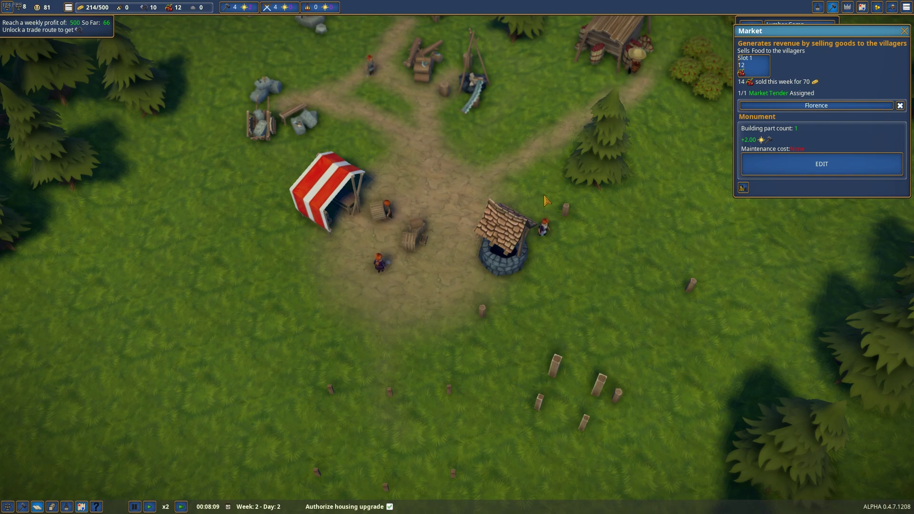
scroll(620, 227, "down", 5)
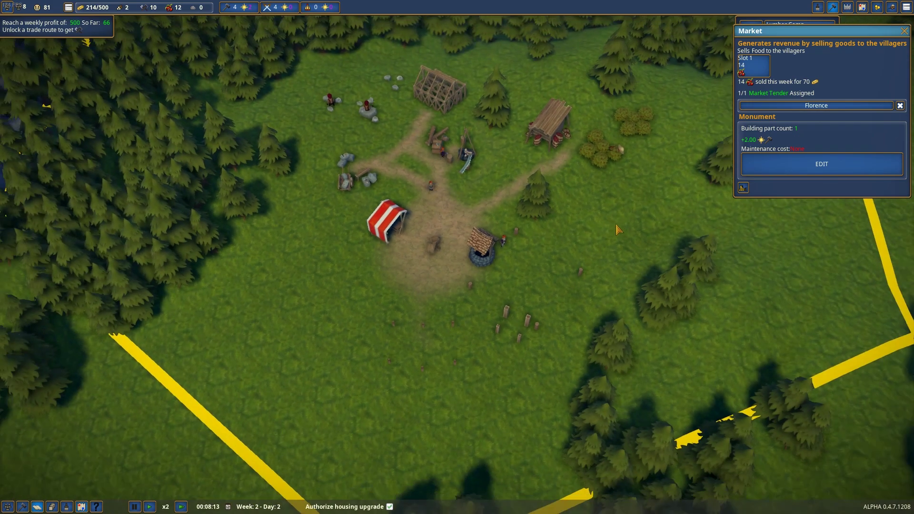
scroll(519, 270, "up", 2)
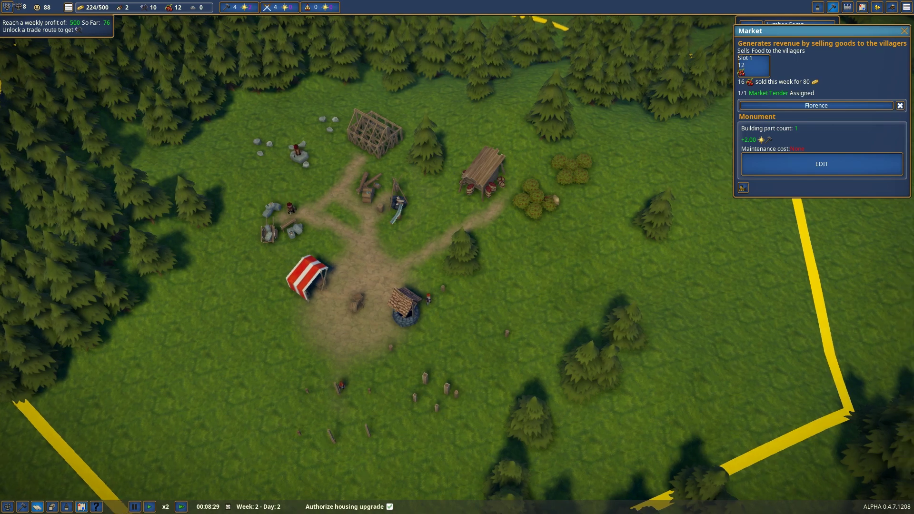
scroll(457, 257, "down", 3)
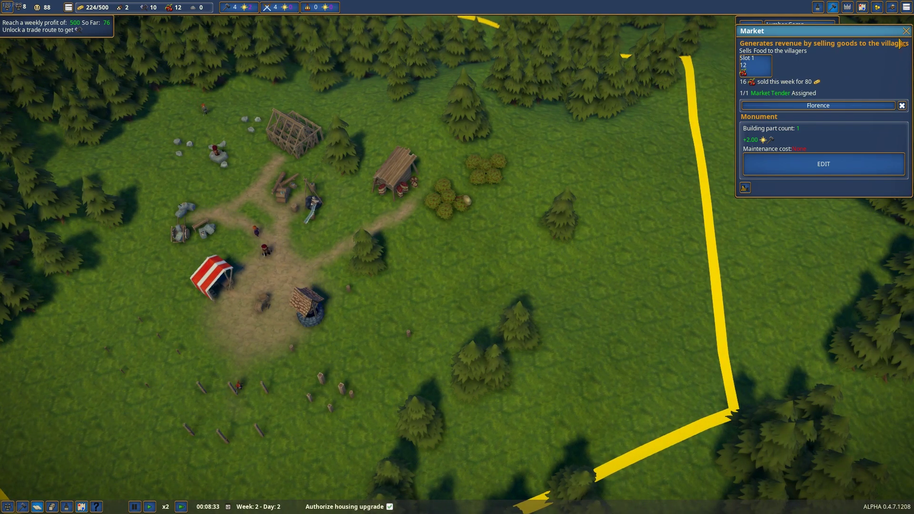
Close the market details and check the lumber camp's assigned woodcutters
left_click(907, 32)
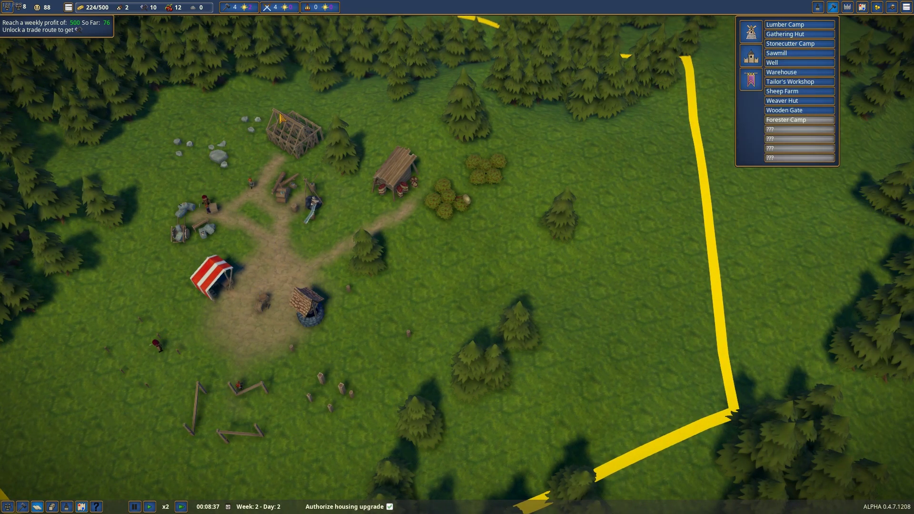
key("a")
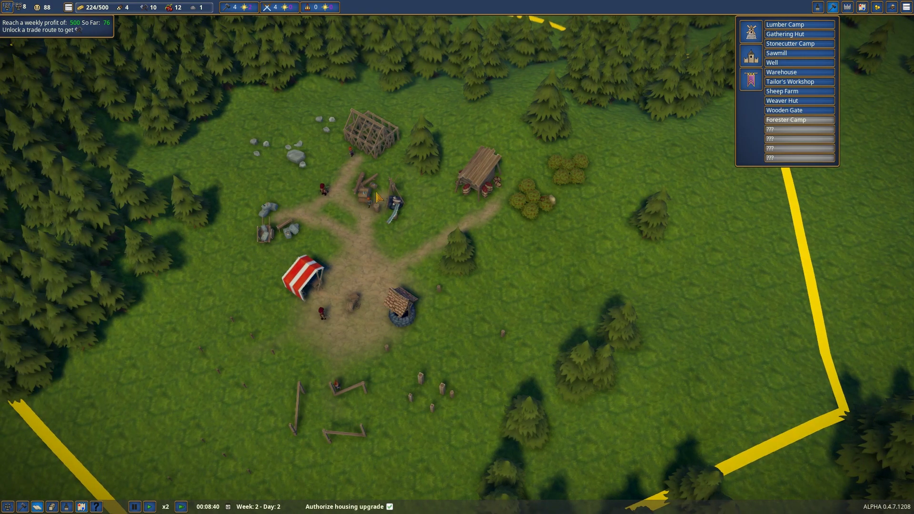
left_click(377, 198)
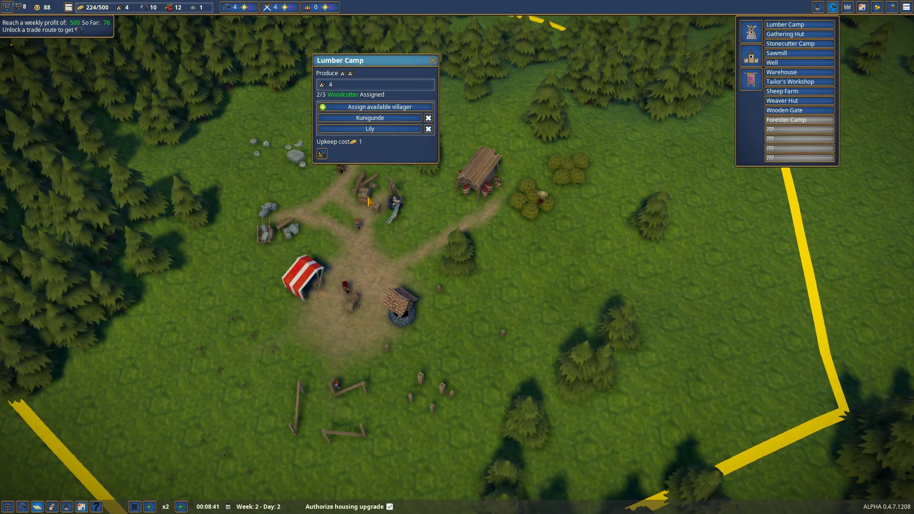
scroll(457, 257, "up", 3)
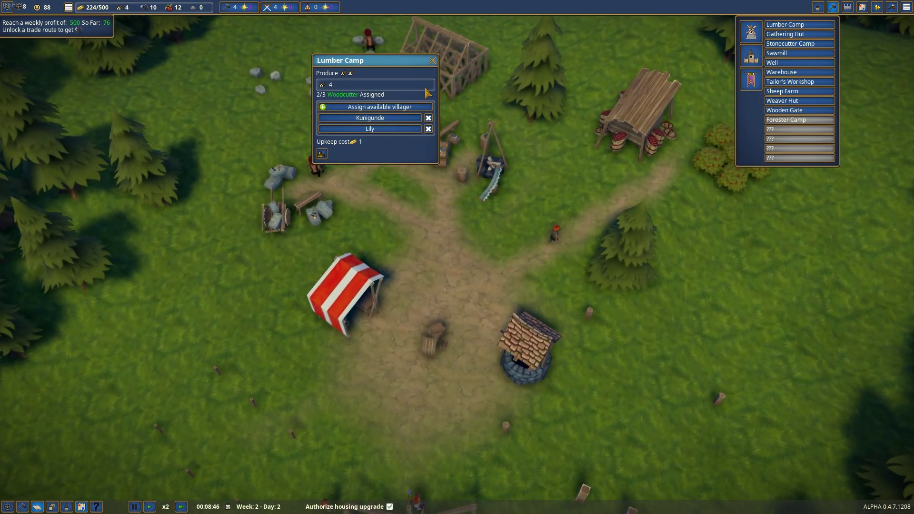
Tilt the view and jump to the newly completed sawmill at the northern forest edge
key("s")
key("Escape")
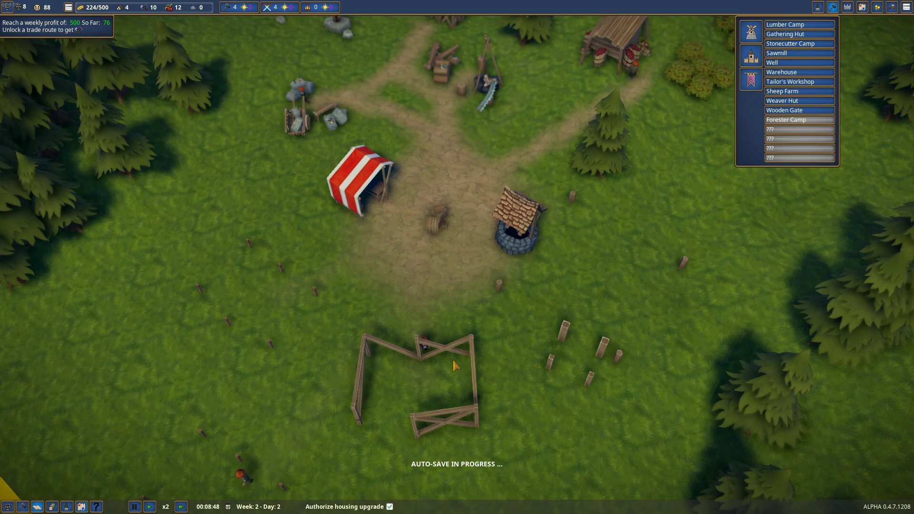
scroll(471, 341, "down", 3)
mouse_move(469, 341)
left_mouse_down()
mouse_move(450, 292)
mouse_move(632, 261)
mouse_move(625, 263)
left_mouse_up()
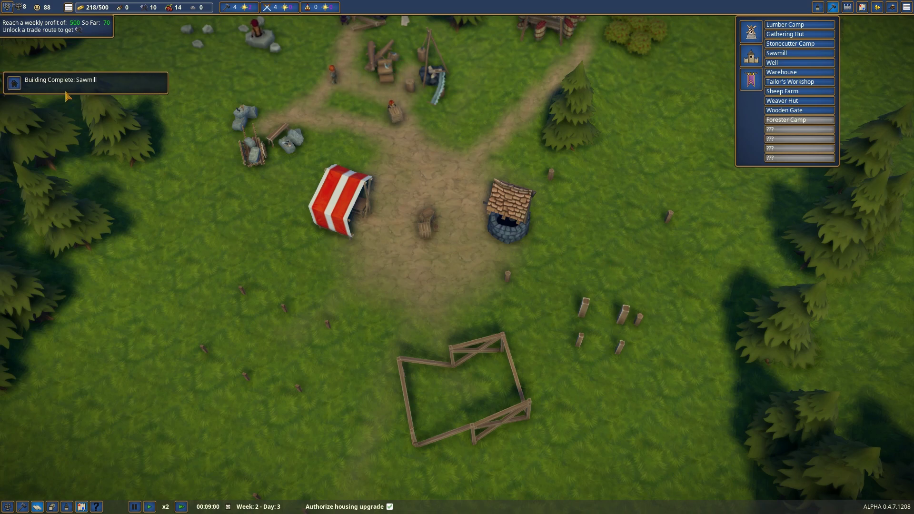
left_click(15, 83)
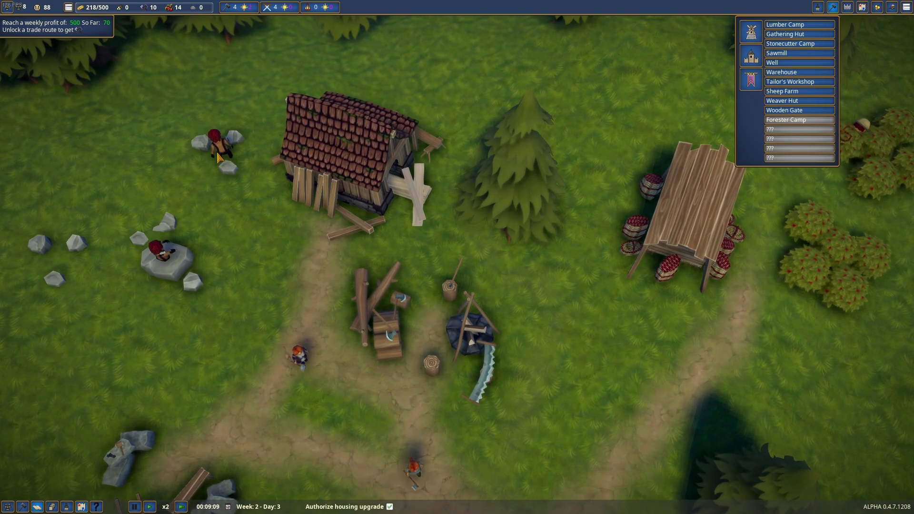
Pause the game and inspect two villagers' skills and tasks
left_click(311, 214)
left_click(303, 168)
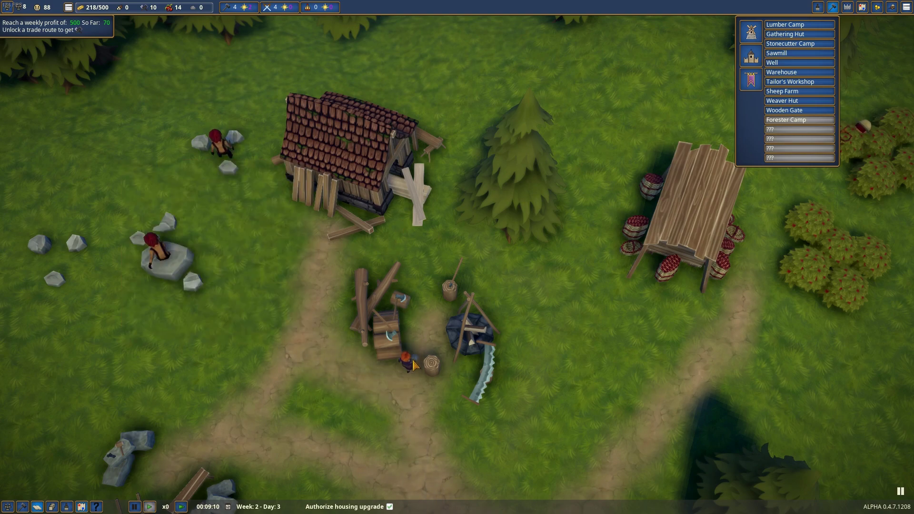
left_click(406, 360)
scroll(422, 359, "down", 5)
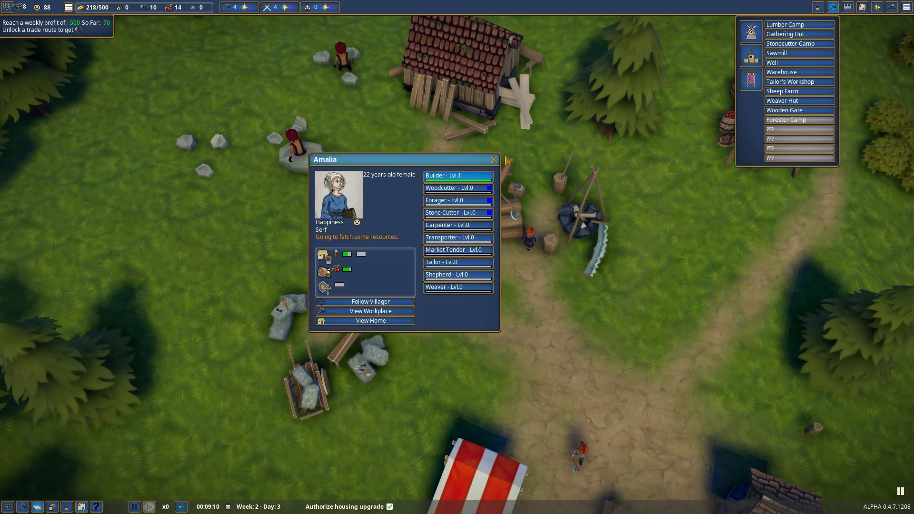
left_click(495, 159)
Add foraging to Martin's job priorities, then view the sawmill's workers (one of two carpenters)
left_click(293, 139)
scroll(414, 133, "up", 3)
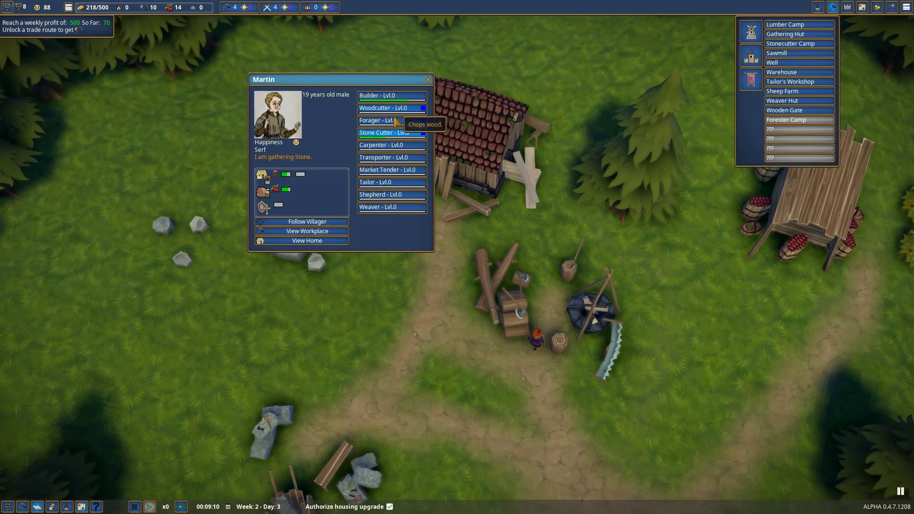
left_click(394, 123)
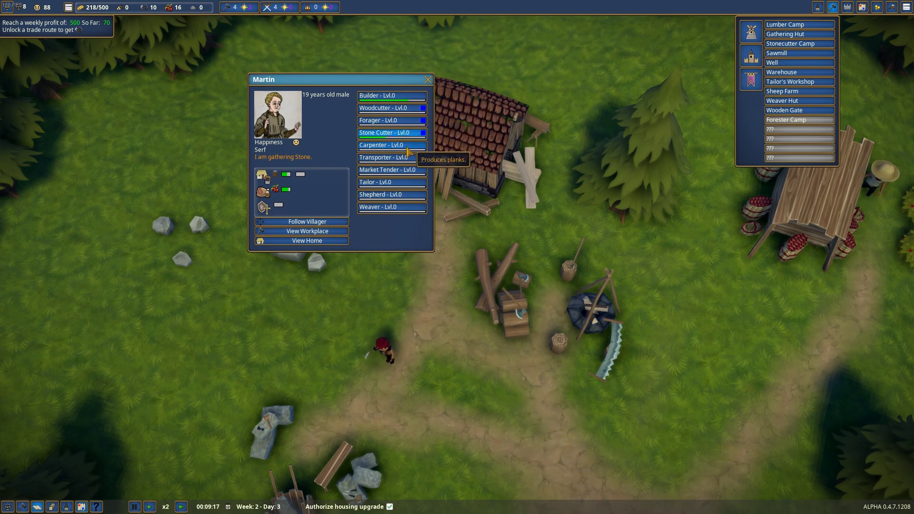
left_click(427, 79)
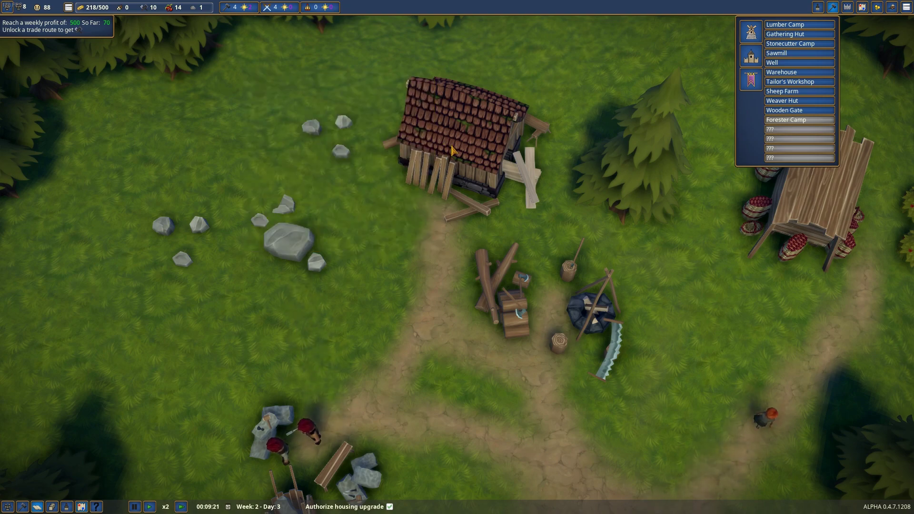
left_click(464, 114)
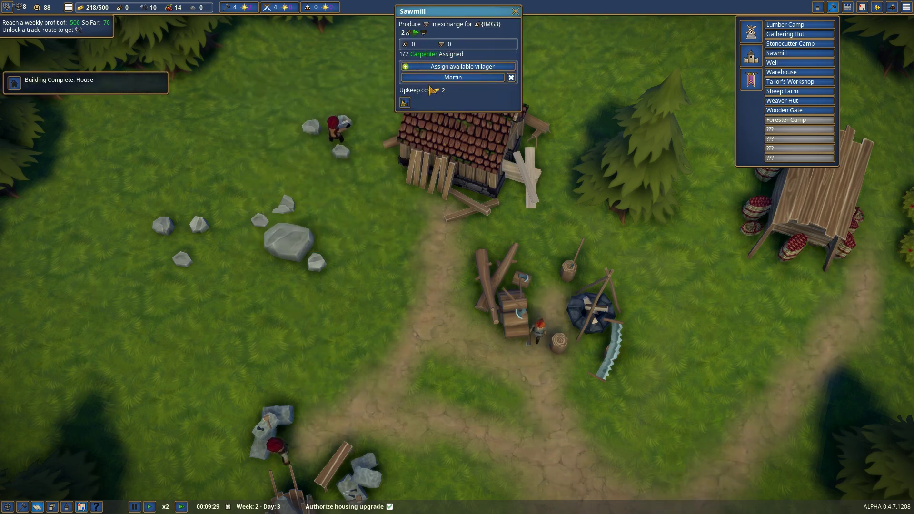
Check the new house's residents, Grace and Amalia, then close its details
left_click(52, 82)
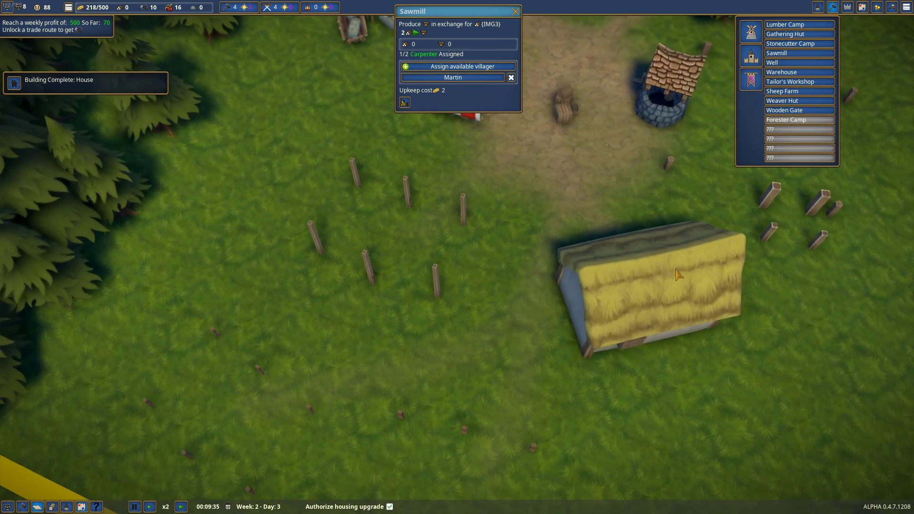
left_click(677, 276)
scroll(457, 286, "up", 5)
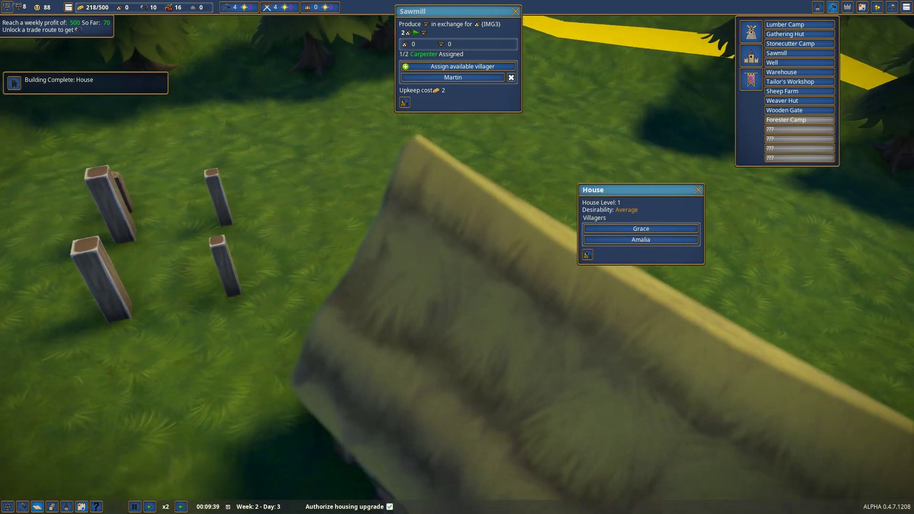
left_click_drag(457, 286, 500, 300)
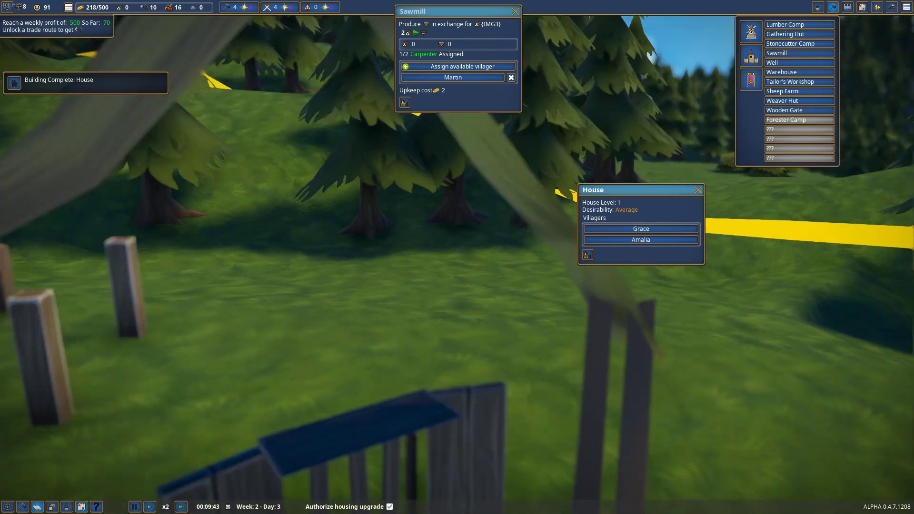
left_click_drag(457, 321, 500, 336)
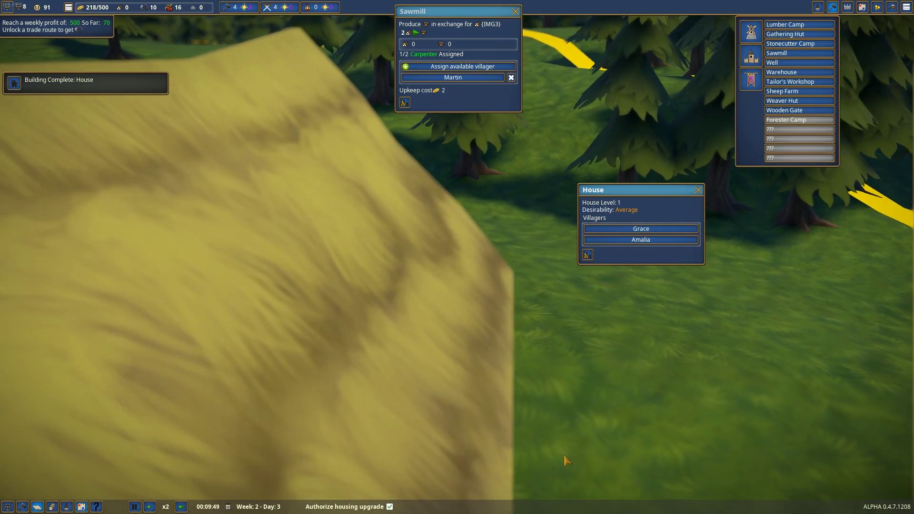
left_click_drag(457, 322, 357, 321)
mouse_move(458, 321)
left_mouse_down()
mouse_move(357, 322)
mouse_move(695, 189)
left_mouse_up()
left_click(699, 191)
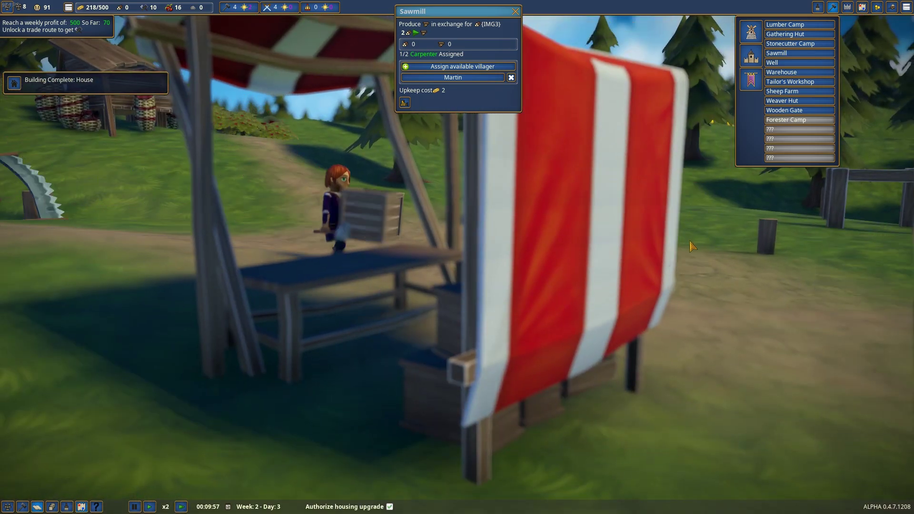
Pause the game, close the sawmill details, and view the village square
mouse_move(457, 322)
left_mouse_down()
mouse_move(379, 277)
mouse_move(394, 281)
left_mouse_up()
key("space")
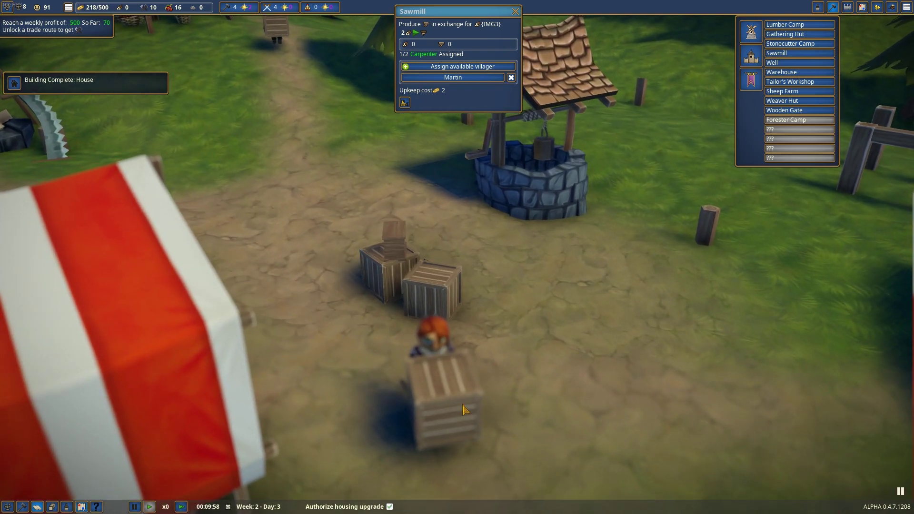
scroll(406, 207, "up", 6)
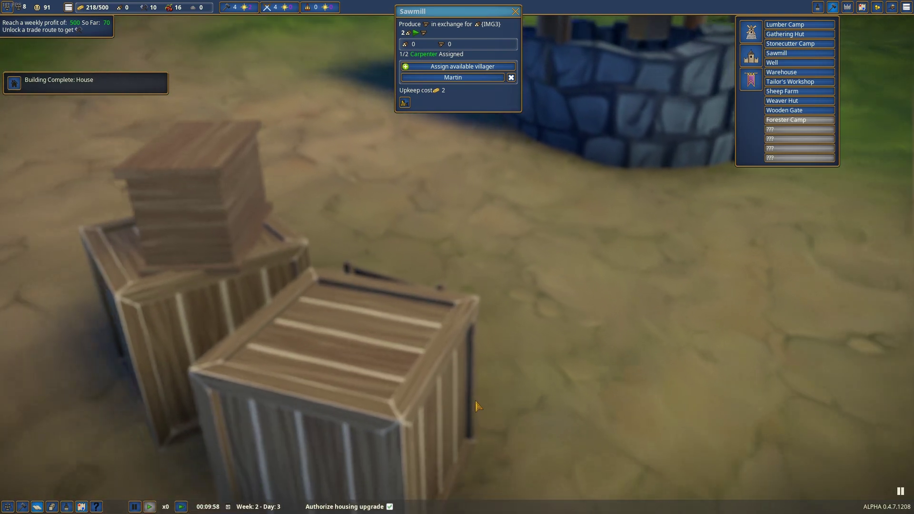
mouse_move(431, 370)
left_mouse_down()
mouse_move(487, 345)
mouse_move(472, 301)
left_mouse_up()
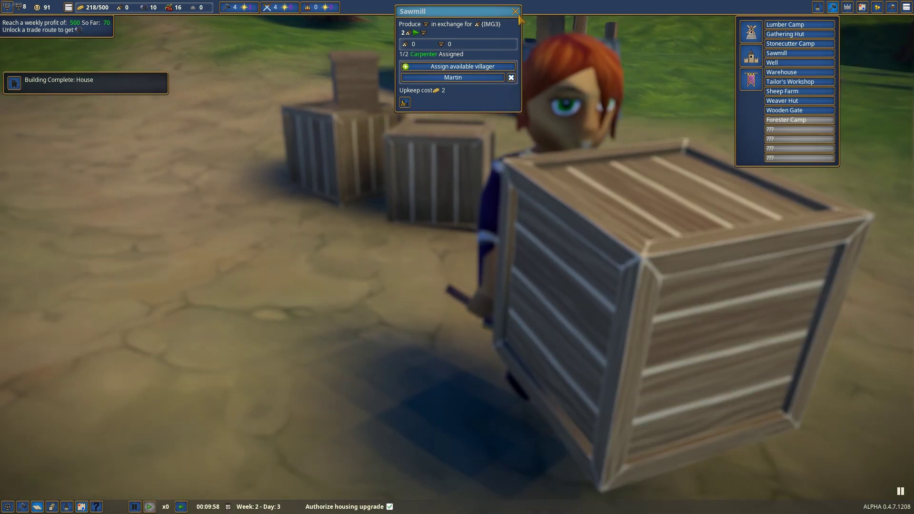
left_click(517, 12)
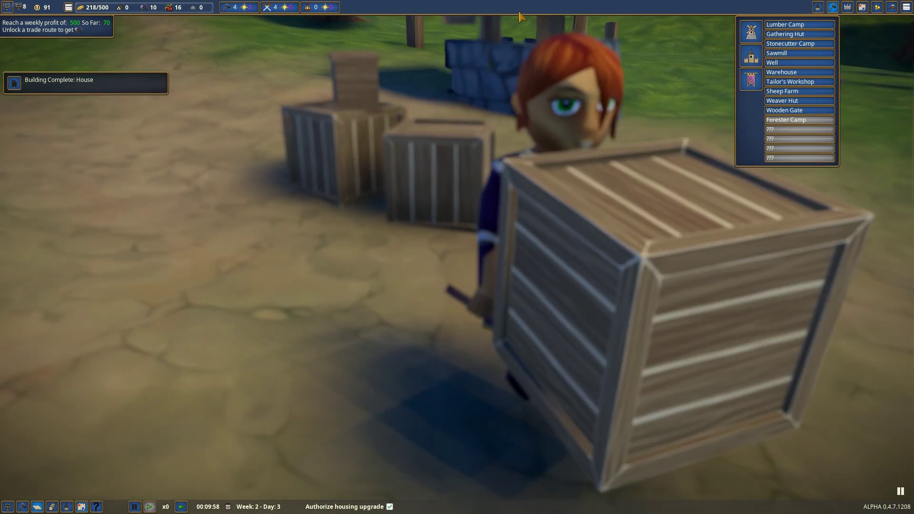
scroll(457, 185, "down", 8)
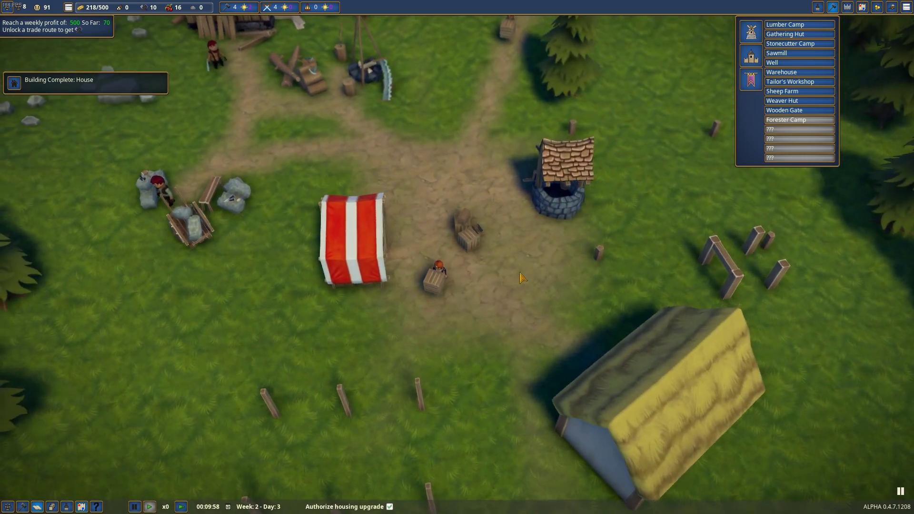
scroll(457, 257, "down", 10)
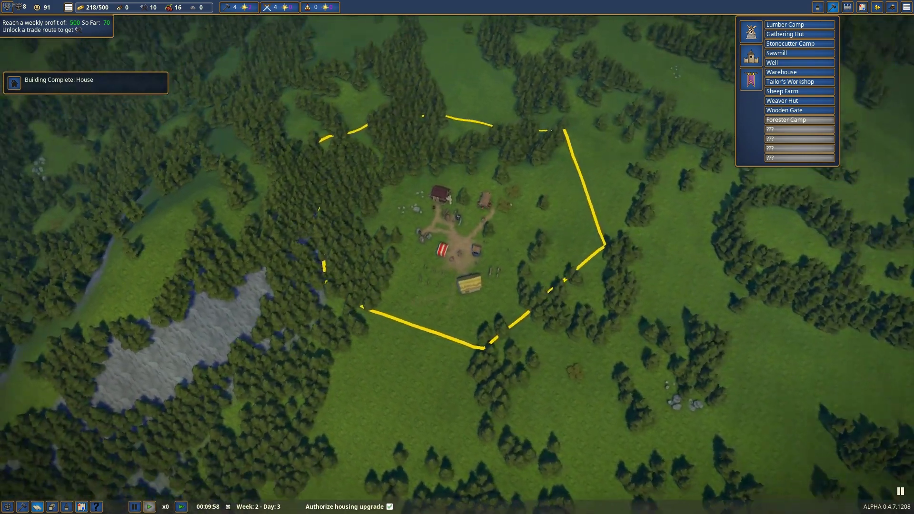
Resume at double speed and review the Stonecutter Camp: only John among five cutter slots
key("2")
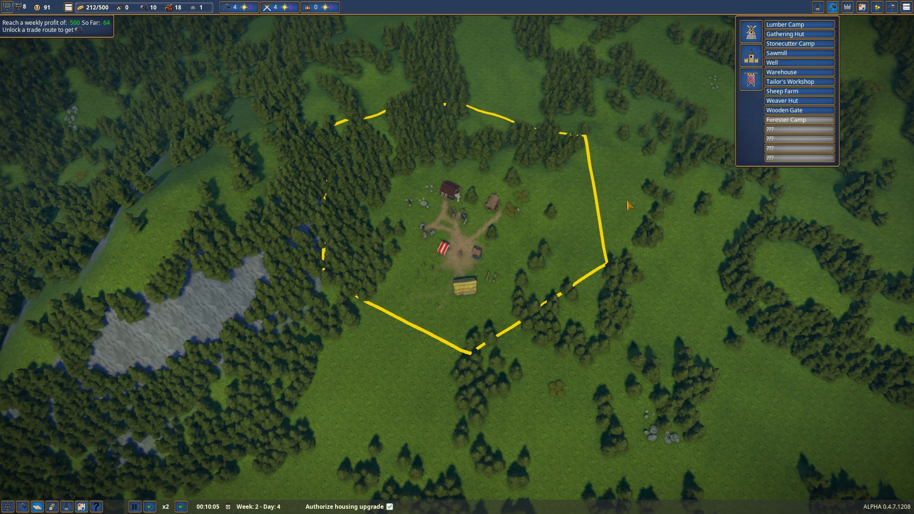
scroll(471, 236, "up", 10)
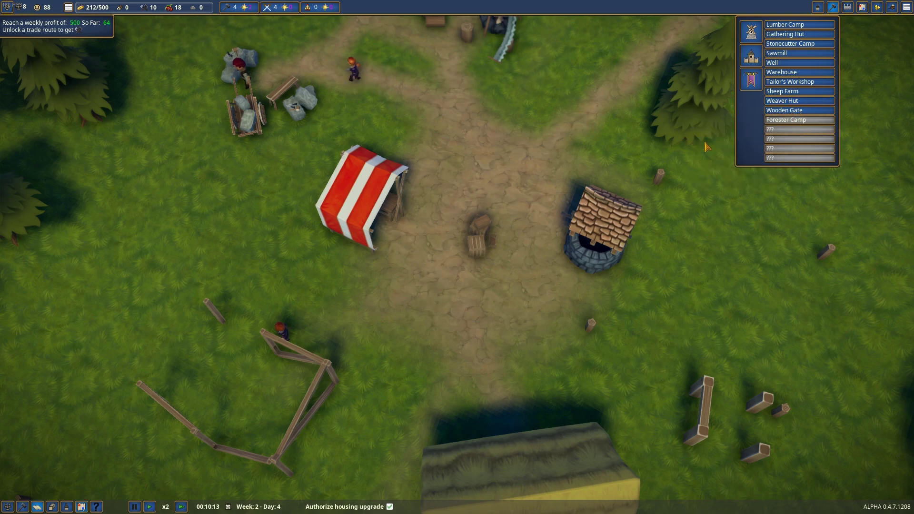
mouse_move(790, 43)
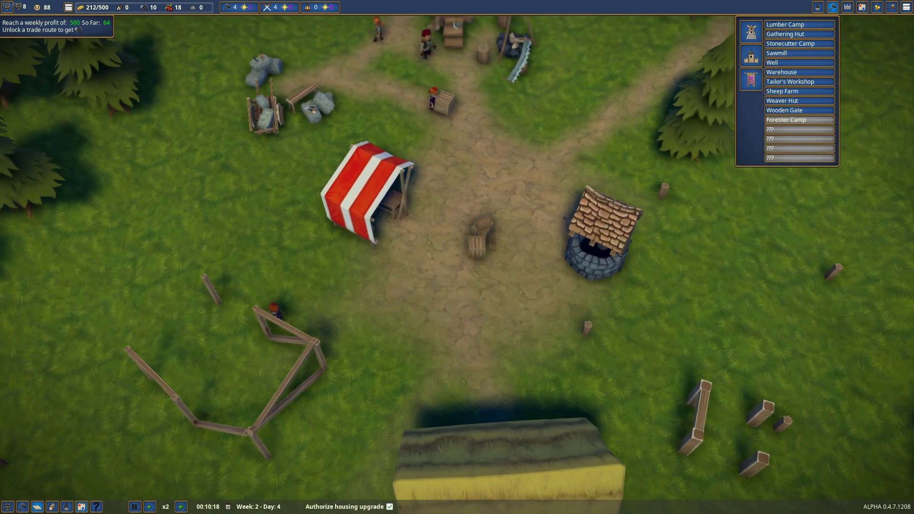
middle_click(471, 236)
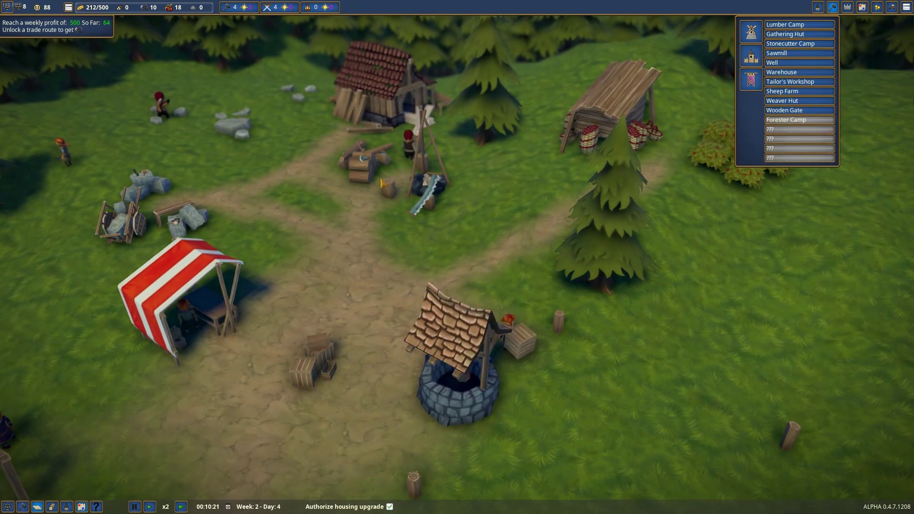
left_click(122, 217)
left_click_drag(215, 257, 357, 302)
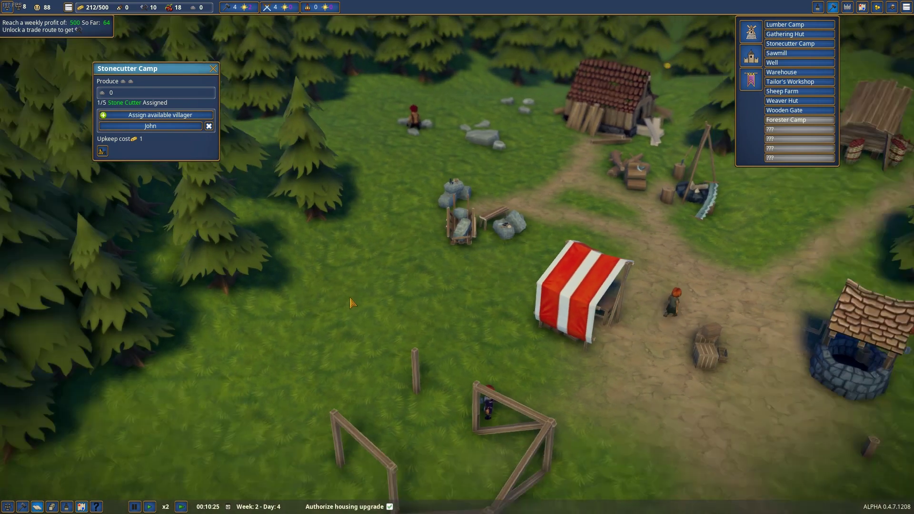
scroll(357, 303, "down", 4)
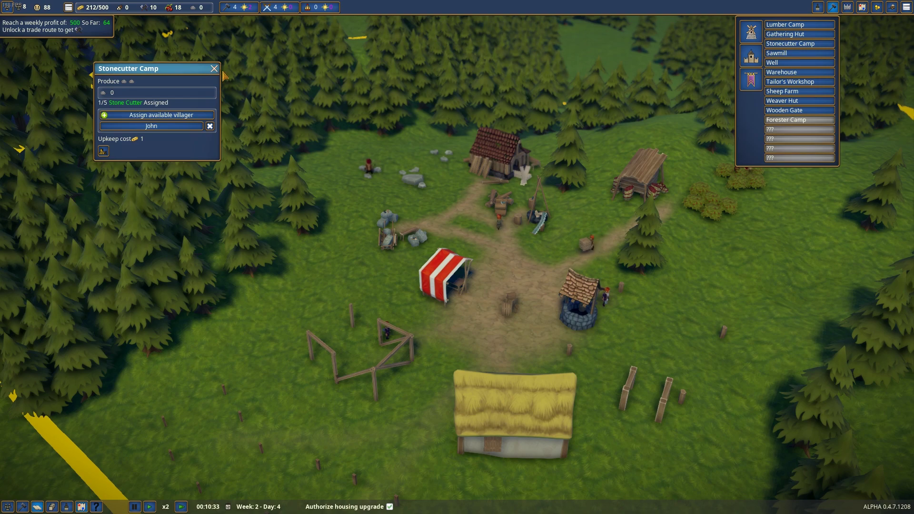
left_click(215, 69)
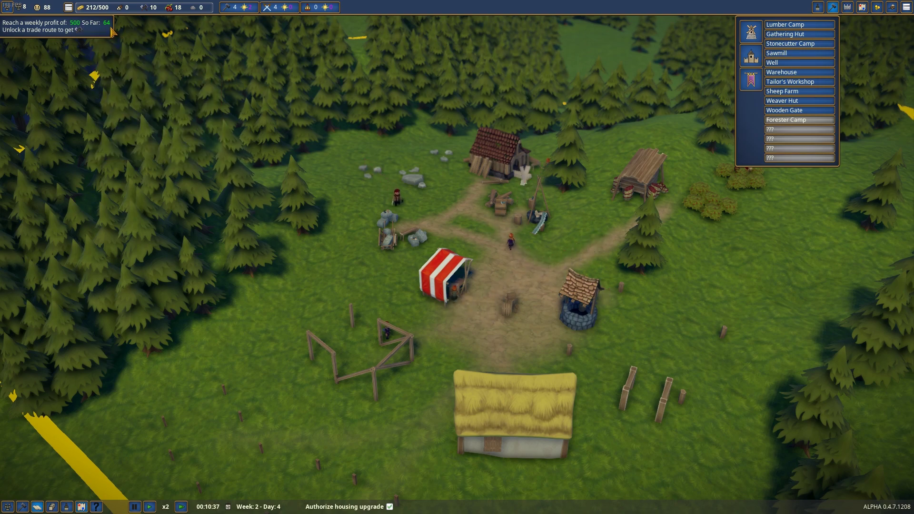
mouse_move(193, 7)
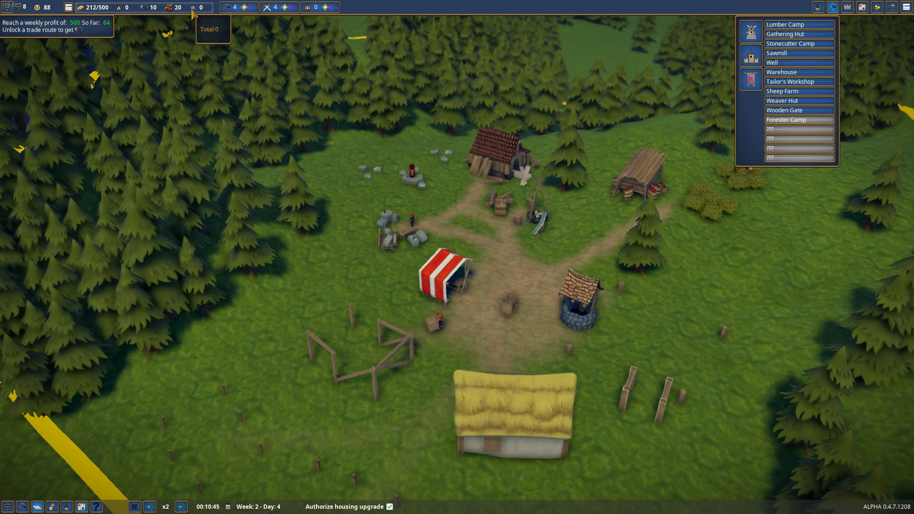
Close the village information and show the stocked resources list
left_click(9, 9)
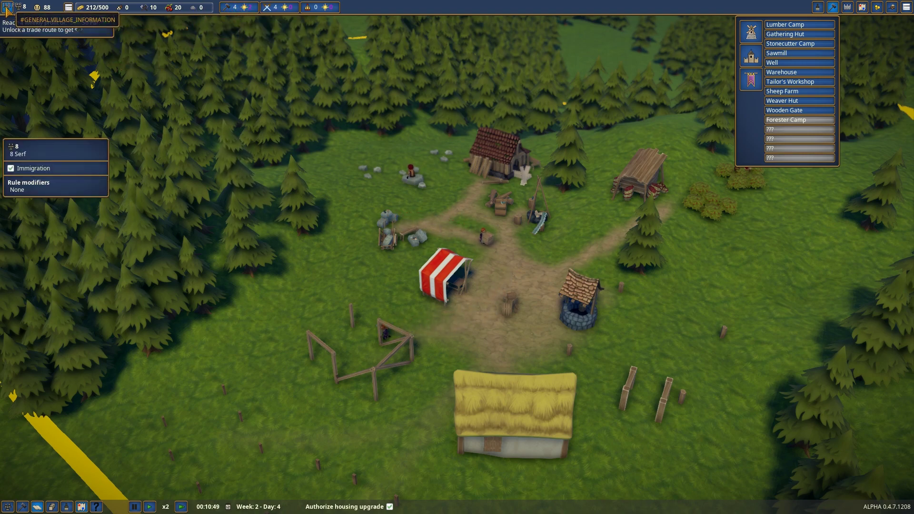
left_click(9, 9)
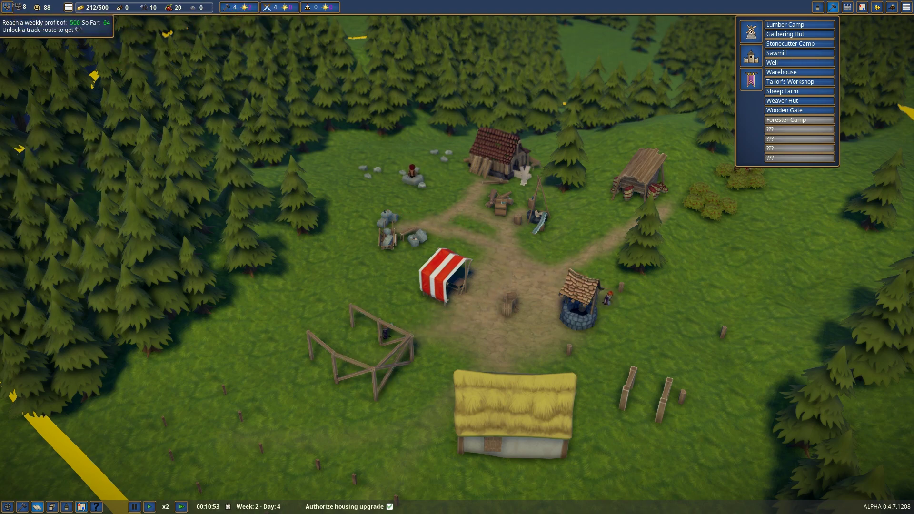
scroll(457, 286, "down", 2)
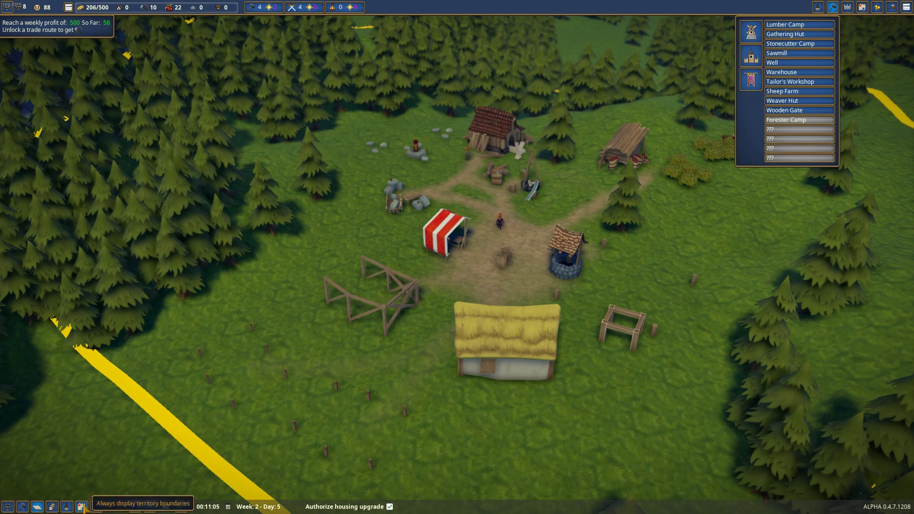
scroll(253, 22, "down", 1)
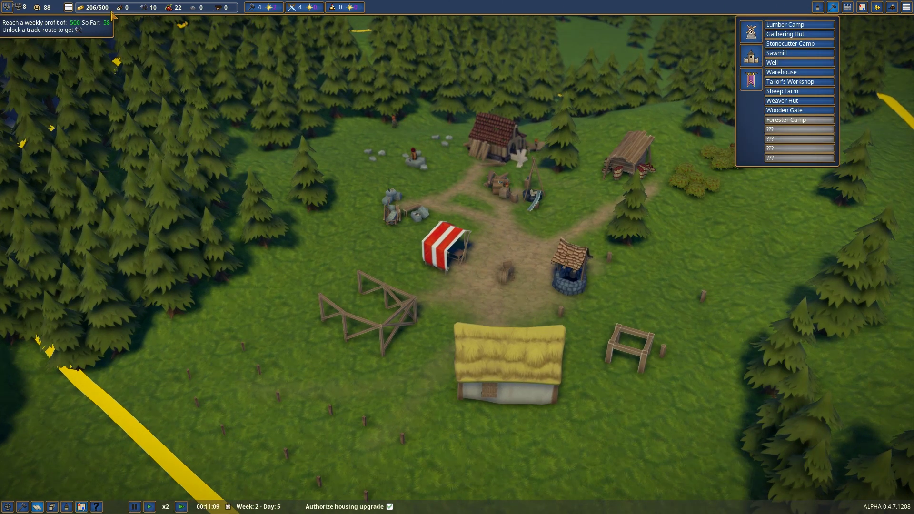
left_click(69, 7)
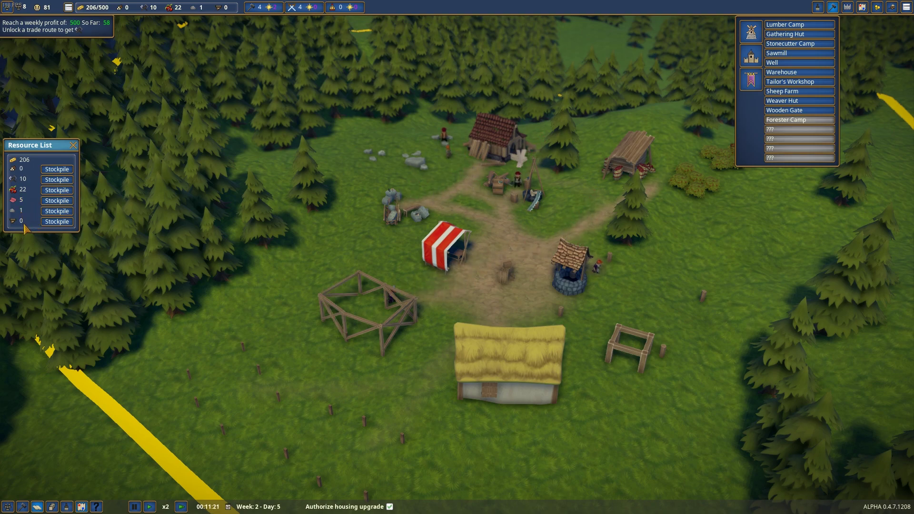
scroll(501, 155, "up", 3)
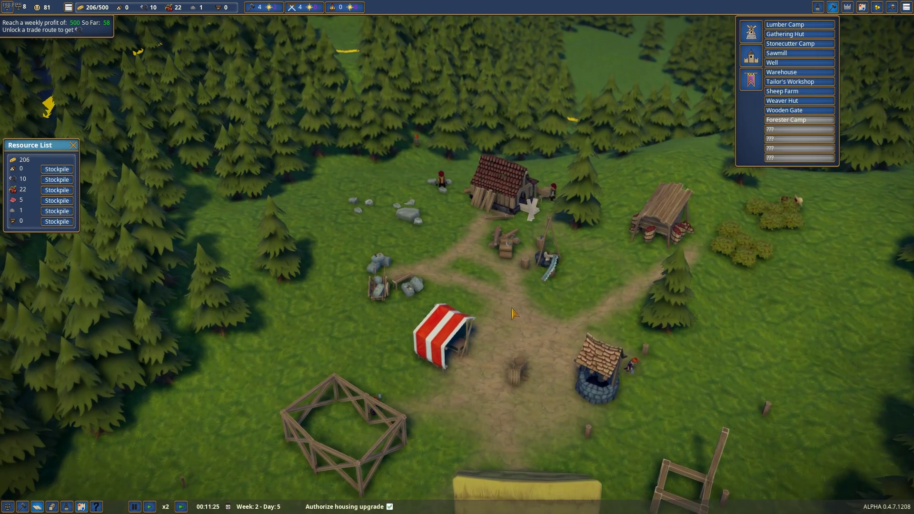
scroll(507, 214, "up", 2)
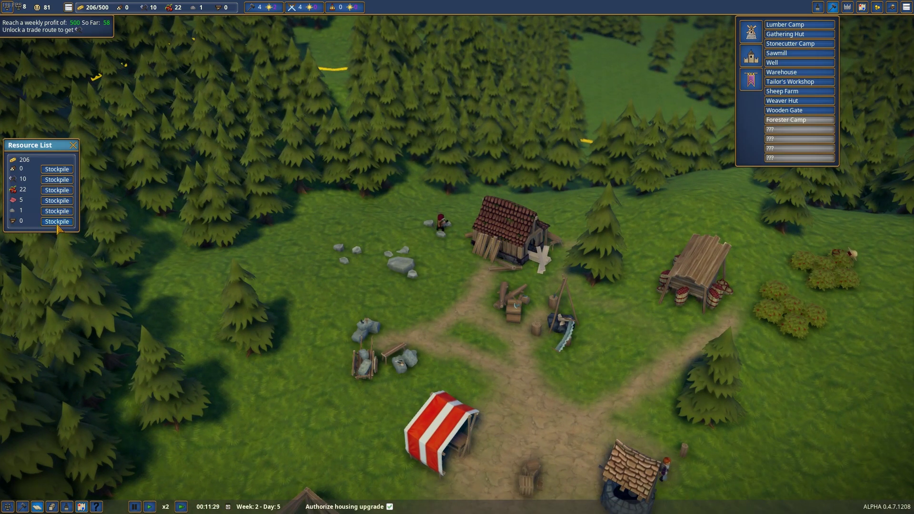
Inspect the warehouse site (5/5 stone, 2/15 wood), then close it and the resource list
key("s")
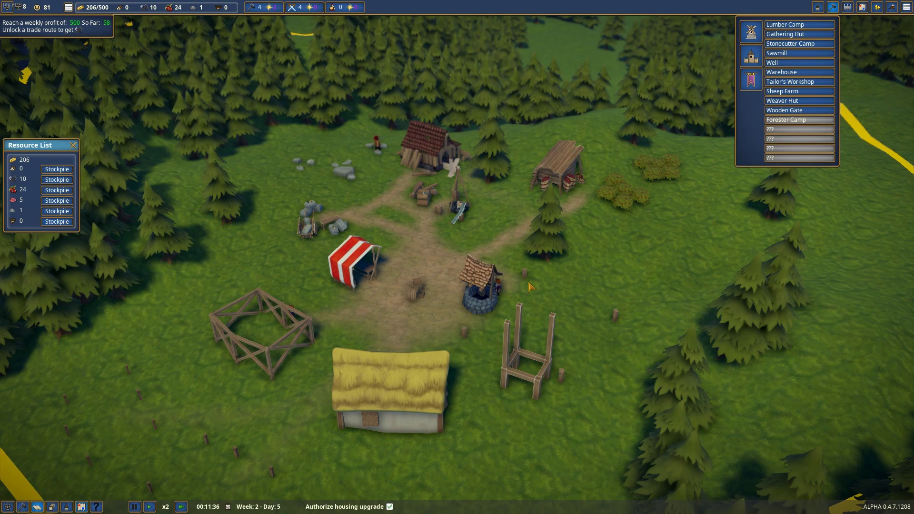
left_click(533, 372)
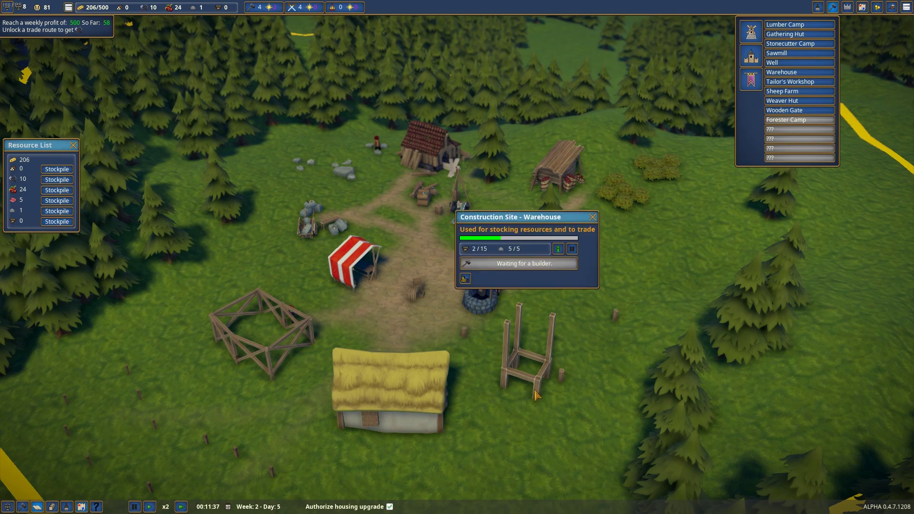
scroll(449, 313, "up", 2)
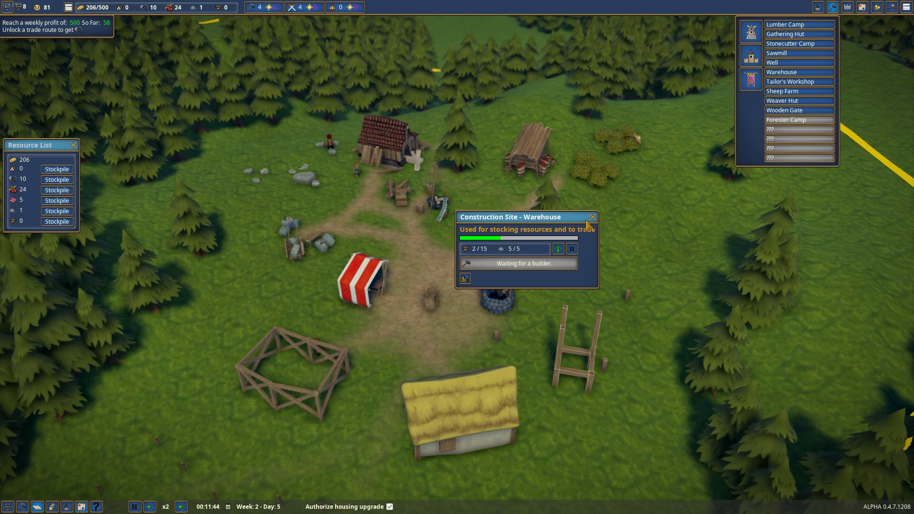
left_click(592, 217)
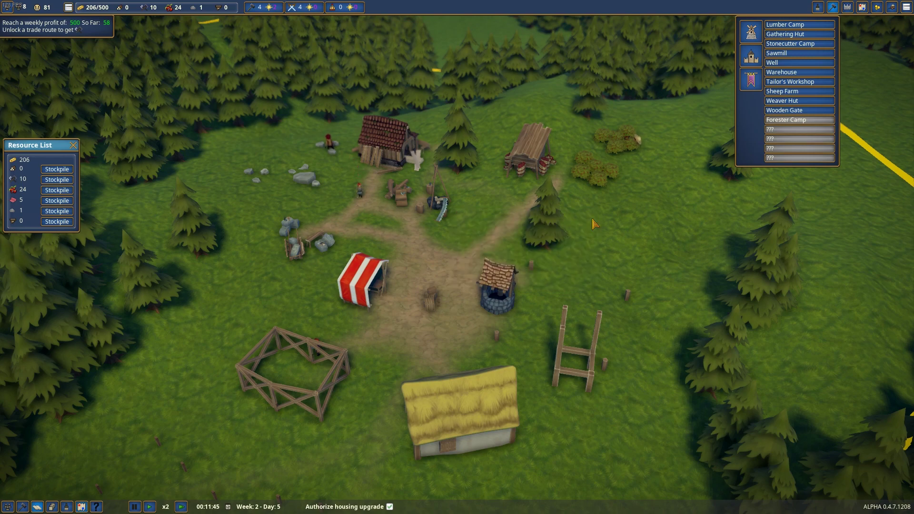
scroll(505, 246, "up", 3)
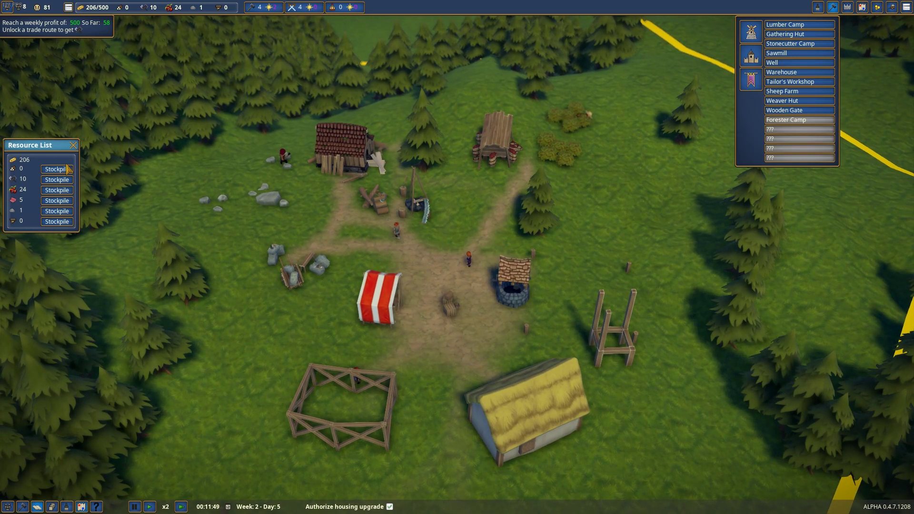
left_click(74, 145)
scroll(357, 214, "down", 1)
left_click(47, 8)
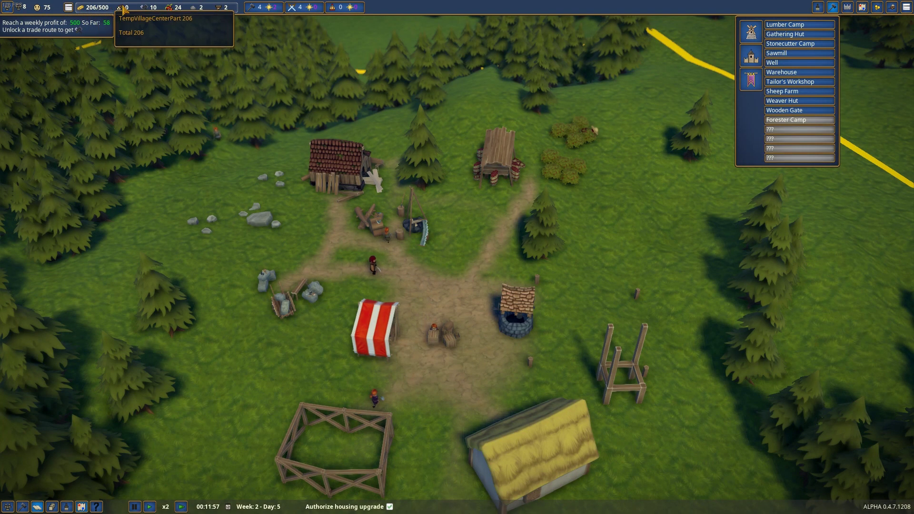
Toggle the village information, then review and close the villager list
left_click(12, 9)
left_click(12, 8)
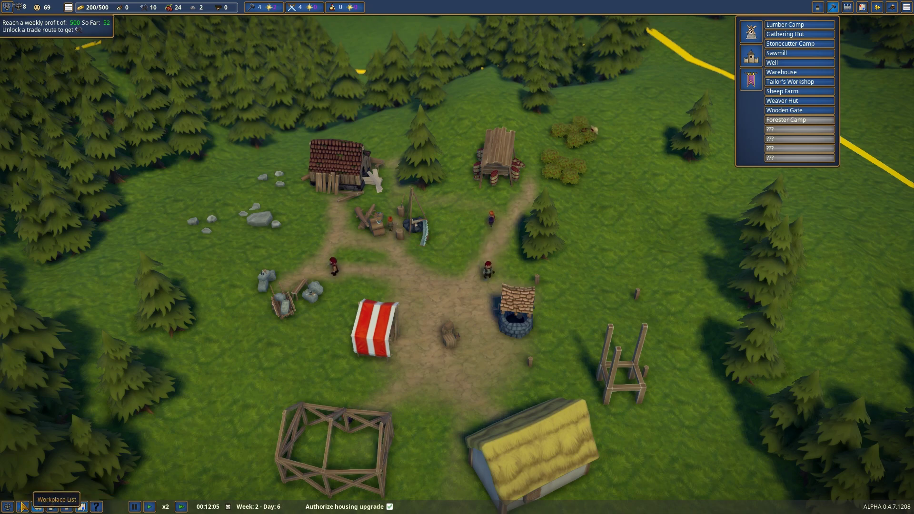
left_click(7, 507)
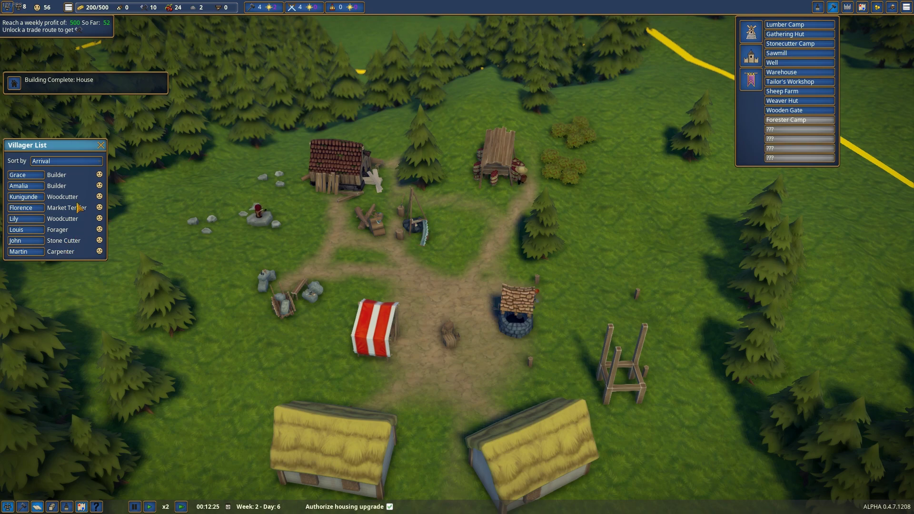
left_click(101, 146)
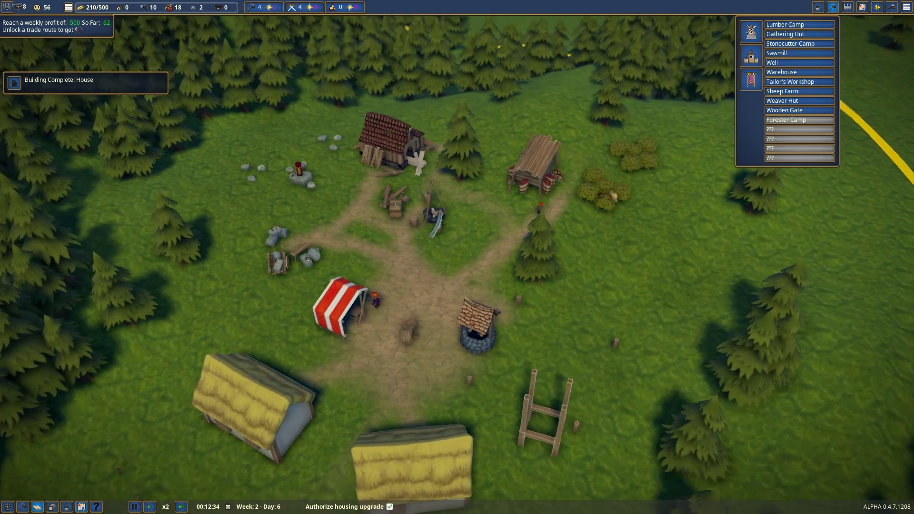
key("d")
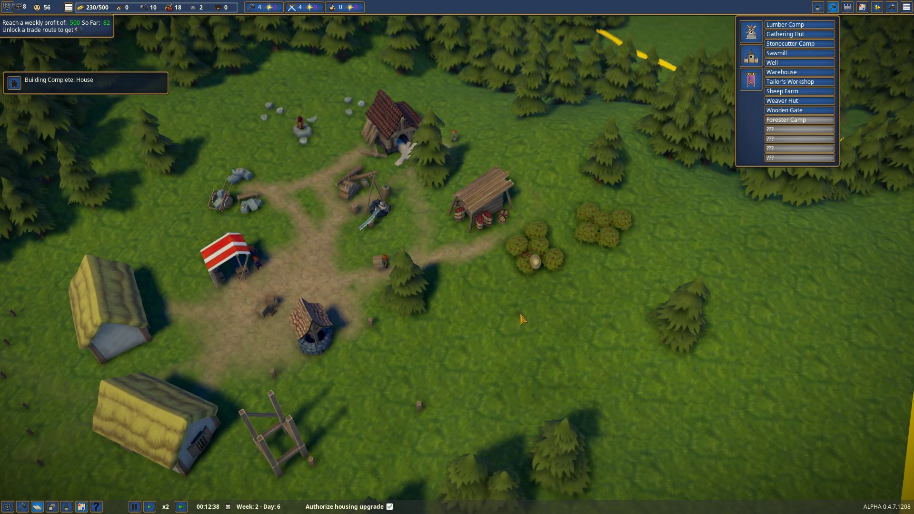
Check both thatched houses' residents, with John and Martin in the second
key("s")
key("s")
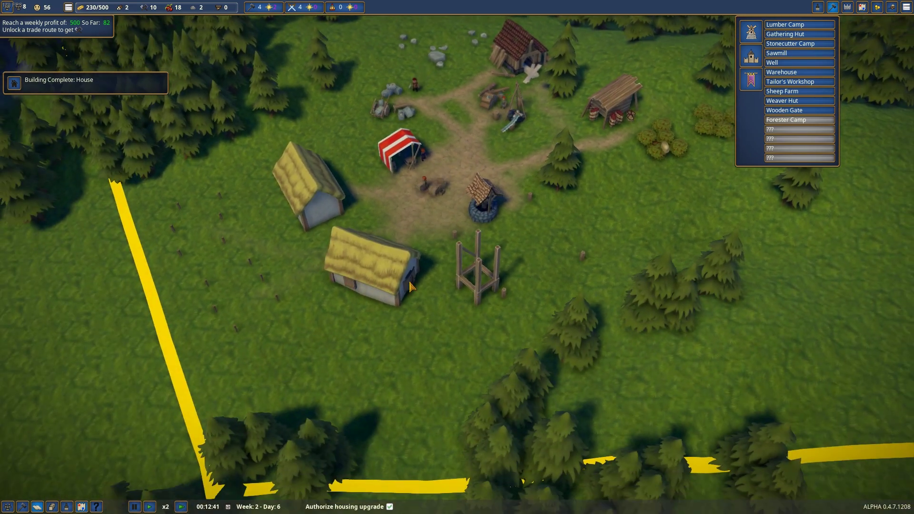
key("q")
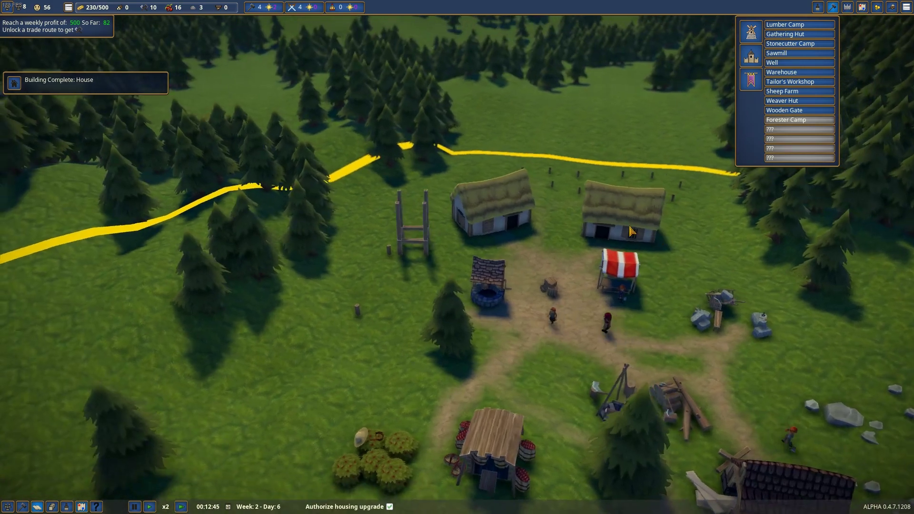
left_click(491, 208)
scroll(472, 214, "up", 3)
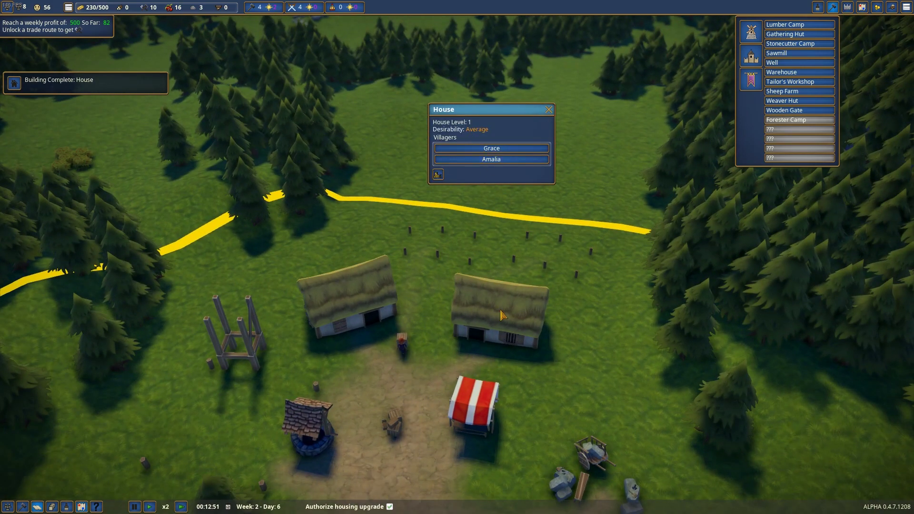
left_click(502, 315)
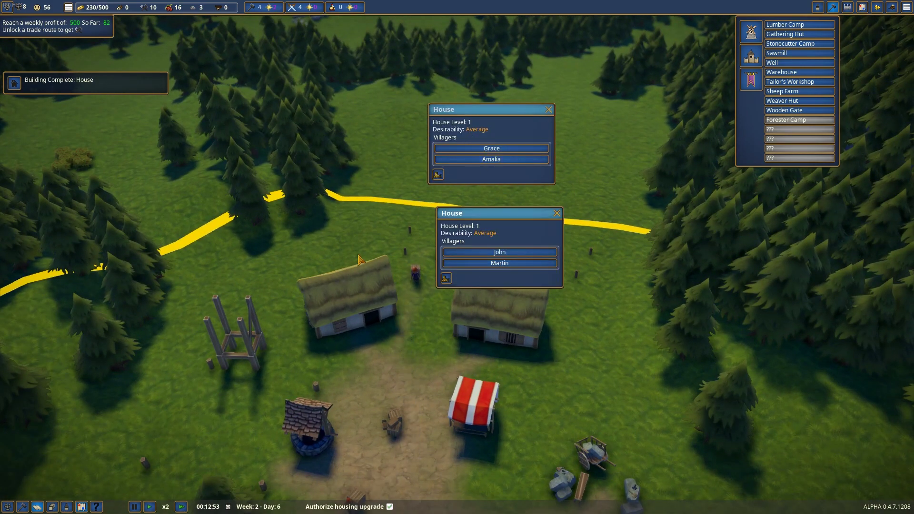
Close both house panels and show the monuments: Wooden Bridge, Market and Rustic Church
left_click(548, 111)
left_click(557, 215)
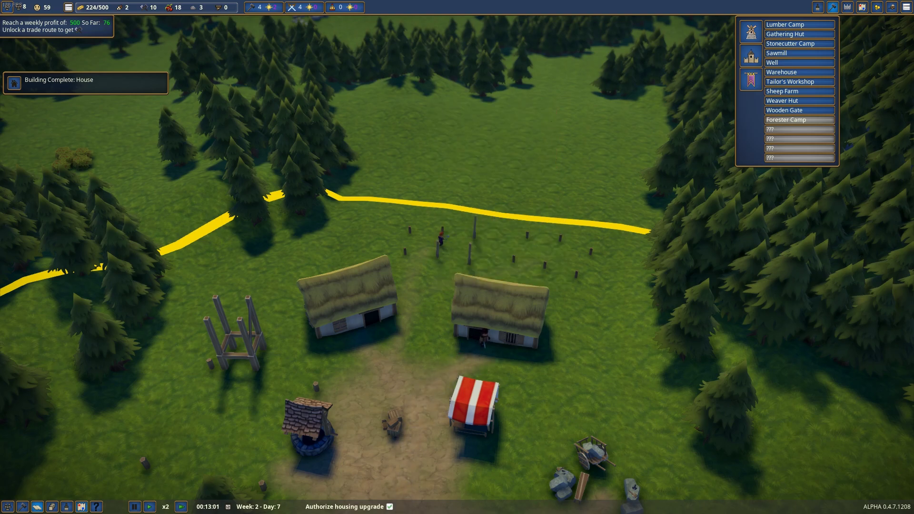
mouse_move(501, 251)
left_mouse_down()
mouse_move(424, 263)
mouse_move(643, 215)
left_mouse_up()
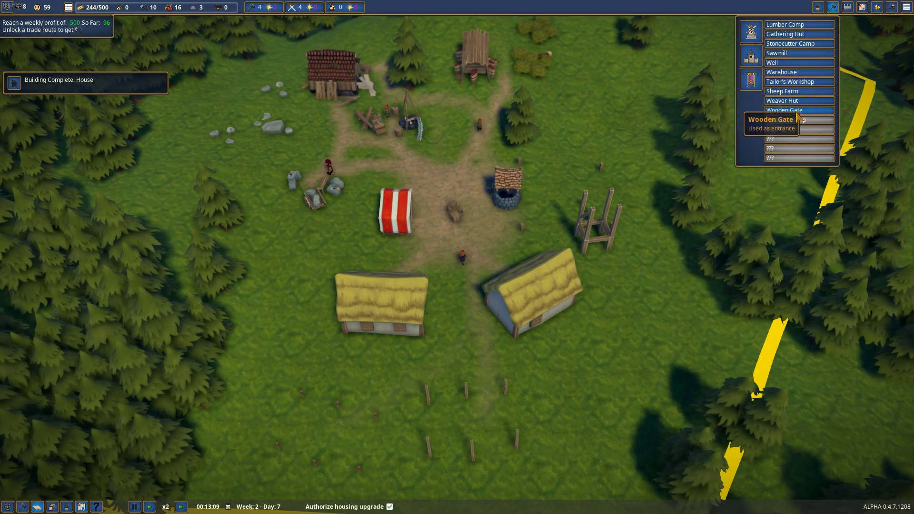
left_click(751, 56)
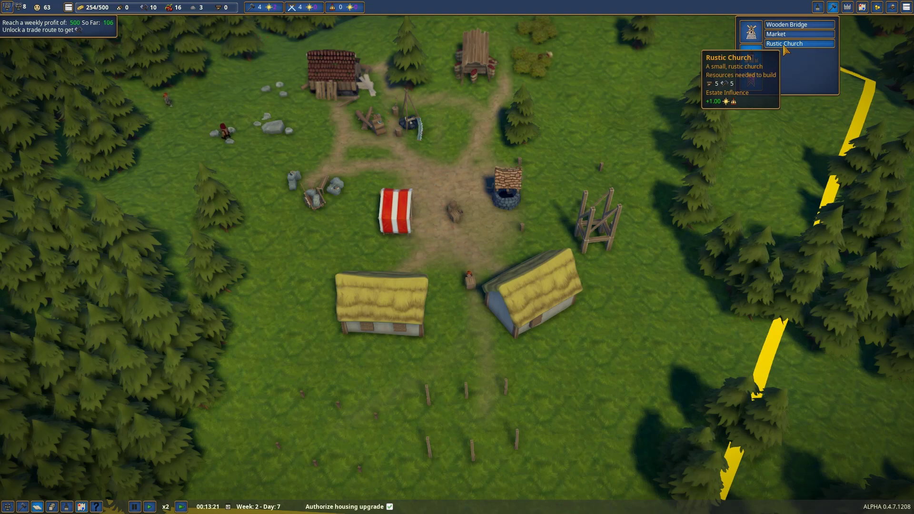
Show the resource list, start planning a Rustic Church, and dismiss the new-villagers notice
left_click(68, 8)
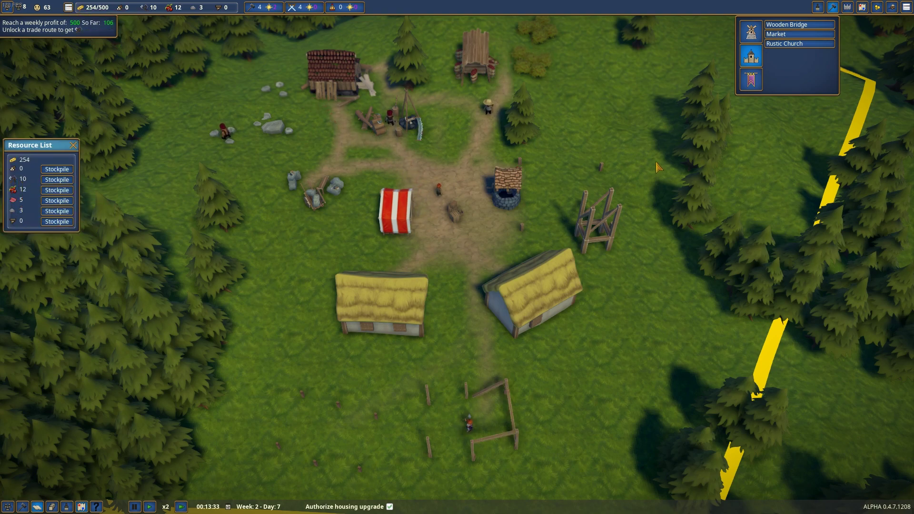
left_click(786, 44)
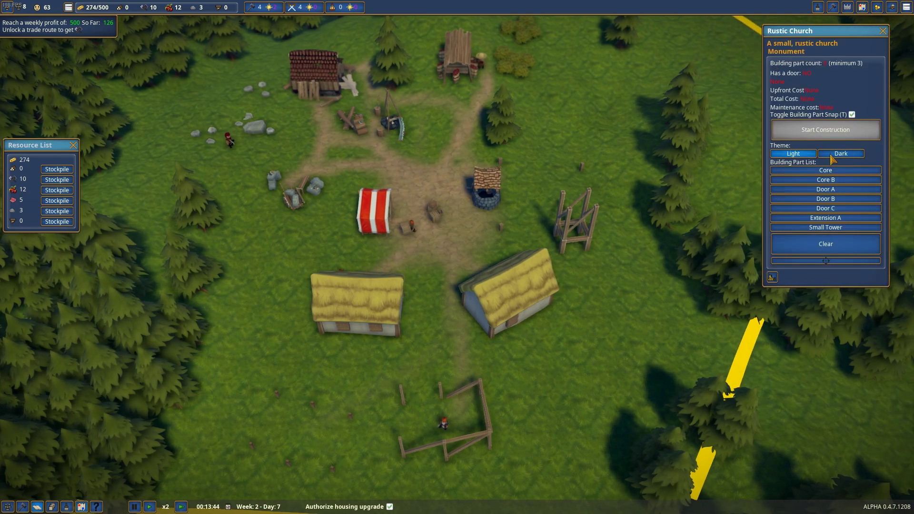
key("d")
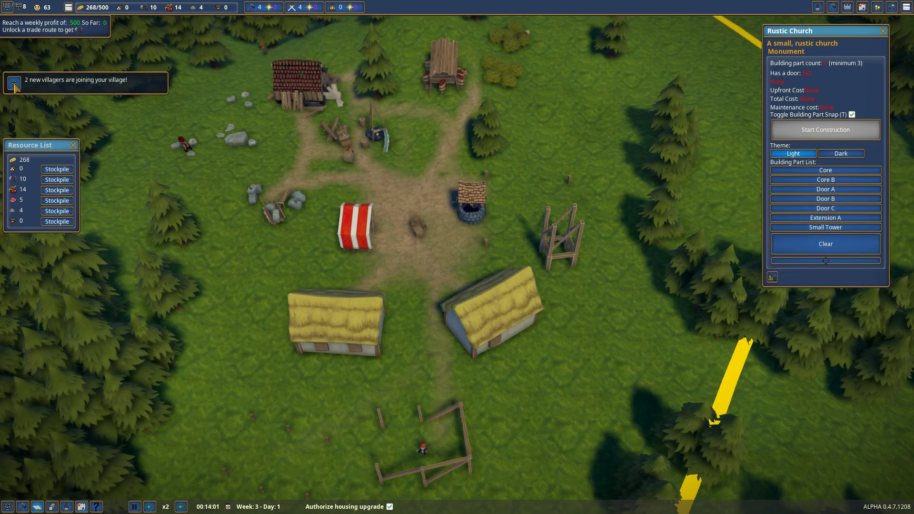
left_click(16, 85)
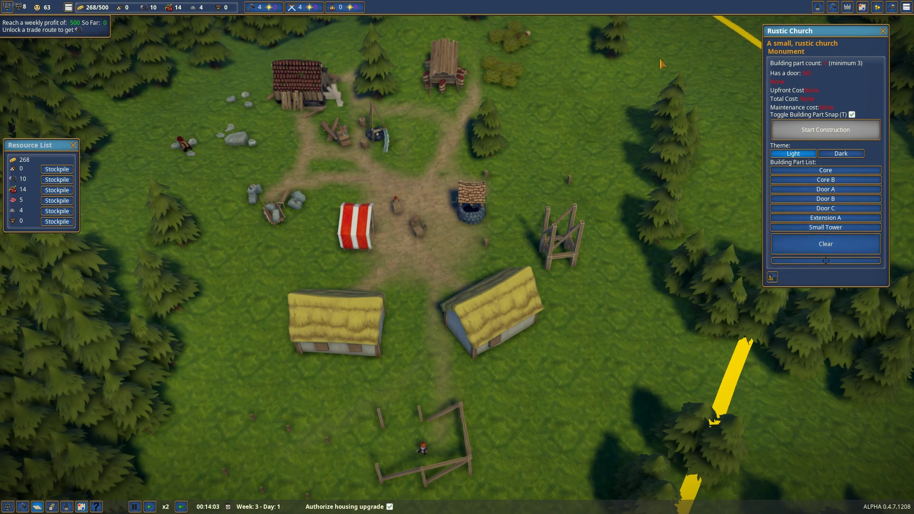
Close the church planning and resource panels, then check the village population details
left_click(884, 32)
left_click(74, 146)
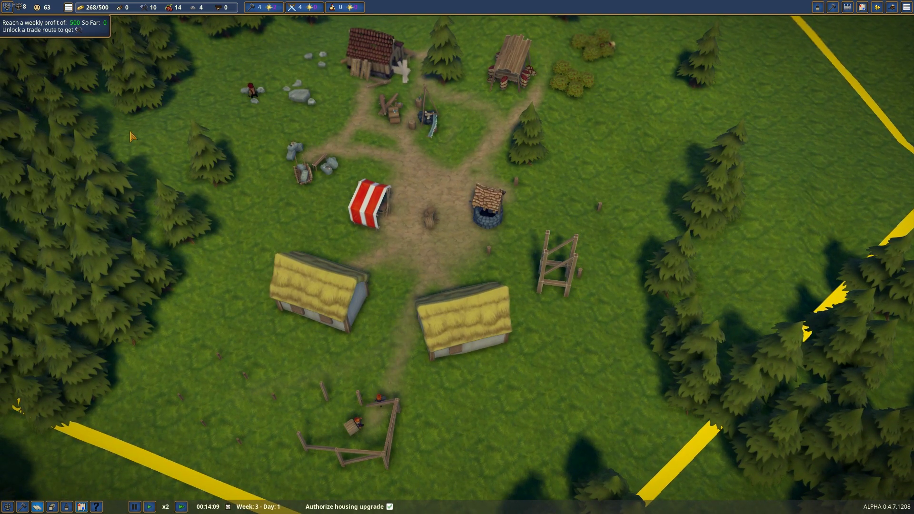
scroll(136, 130, "up", 2)
left_click(93, 7)
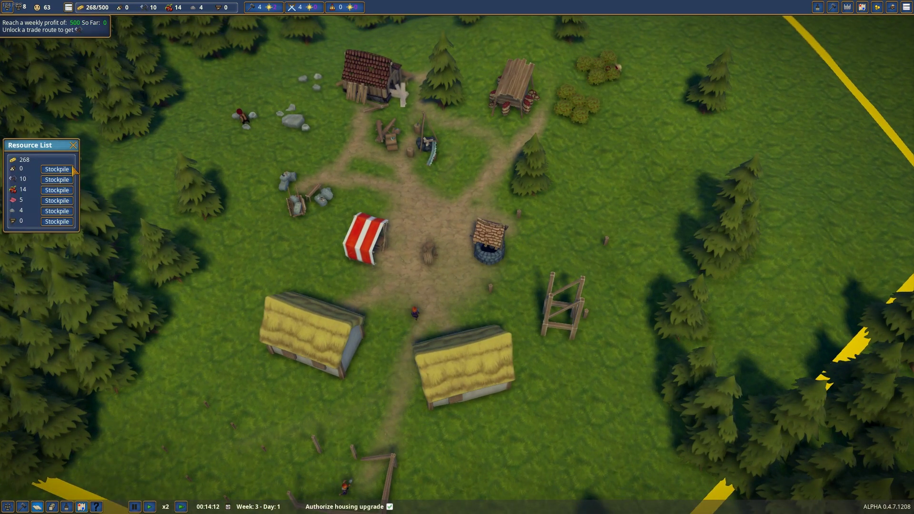
left_click(73, 145)
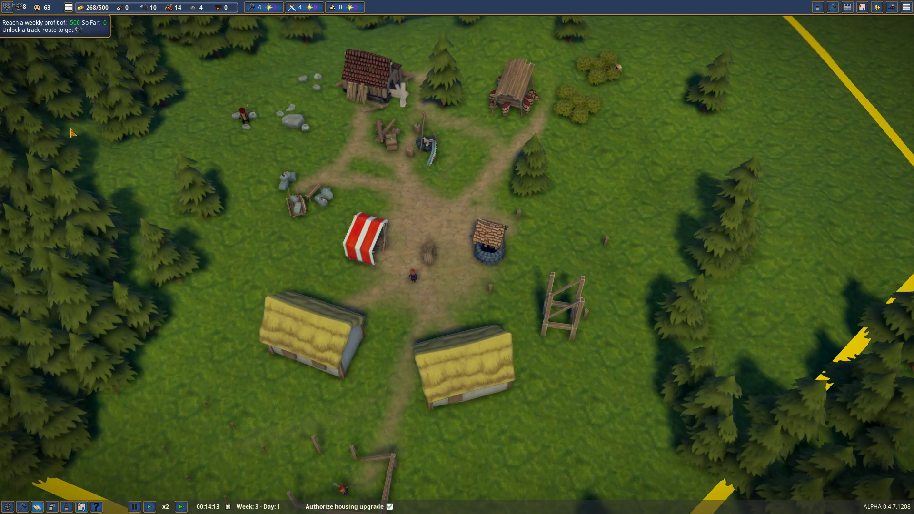
left_click(12, 8)
left_click(13, 7)
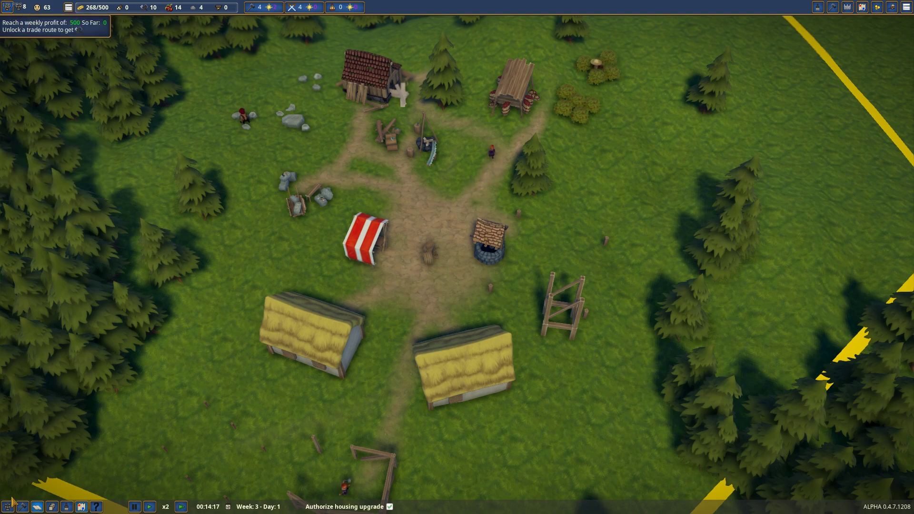
scroll(286, 286, "up", 2)
Open the villager list, keep it ordered by arrival, and survey the territory
left_click(7, 507)
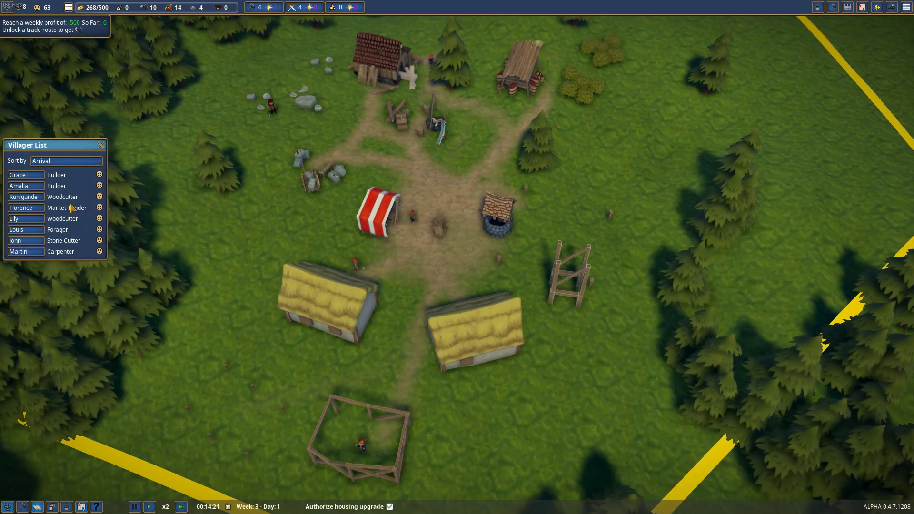
left_click(61, 160)
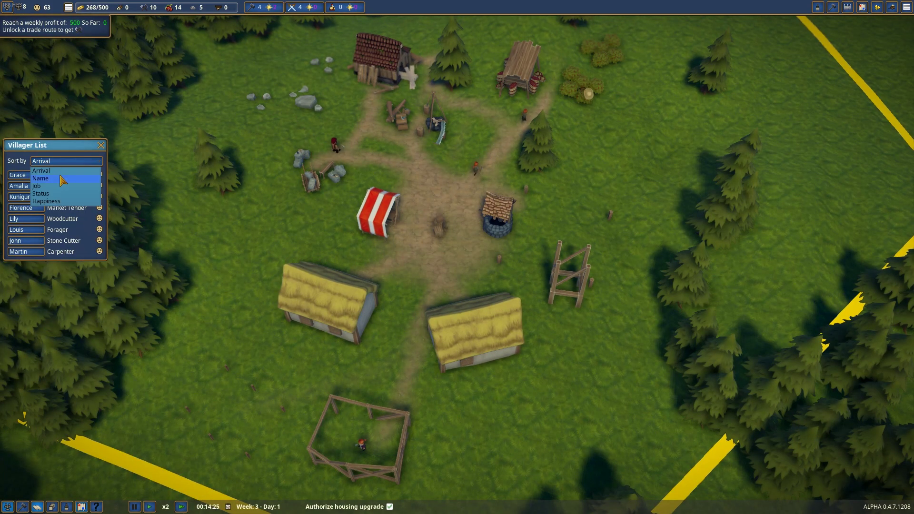
left_click(70, 147)
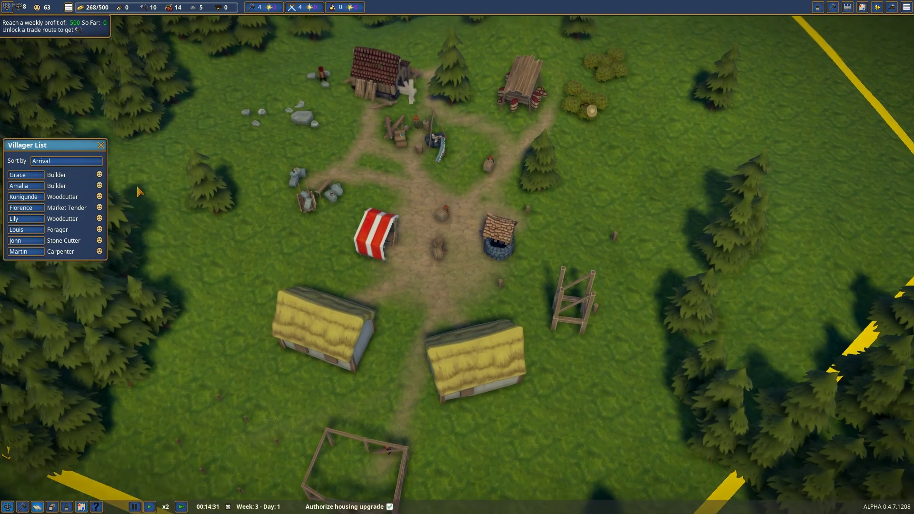
scroll(443, 253, "down", 2)
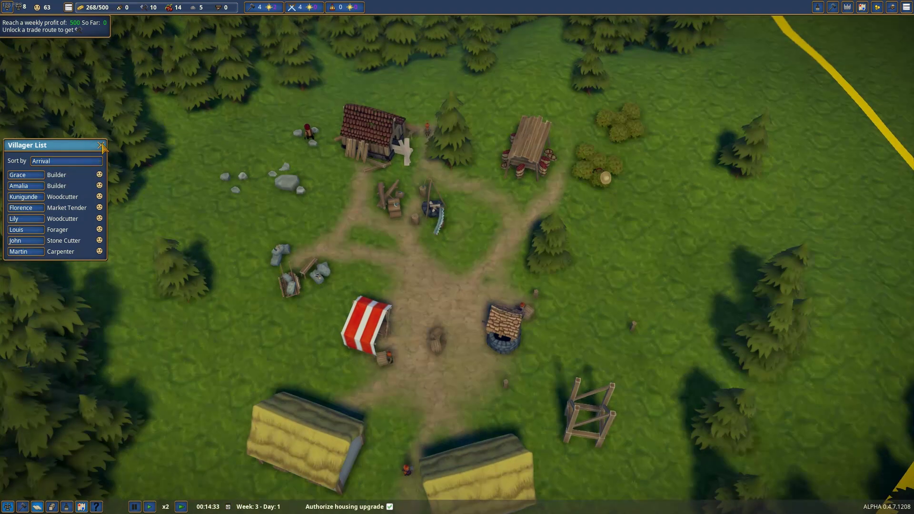
key("Escape")
scroll(443, 253, "down", 3)
scroll(442, 254, "down", 1)
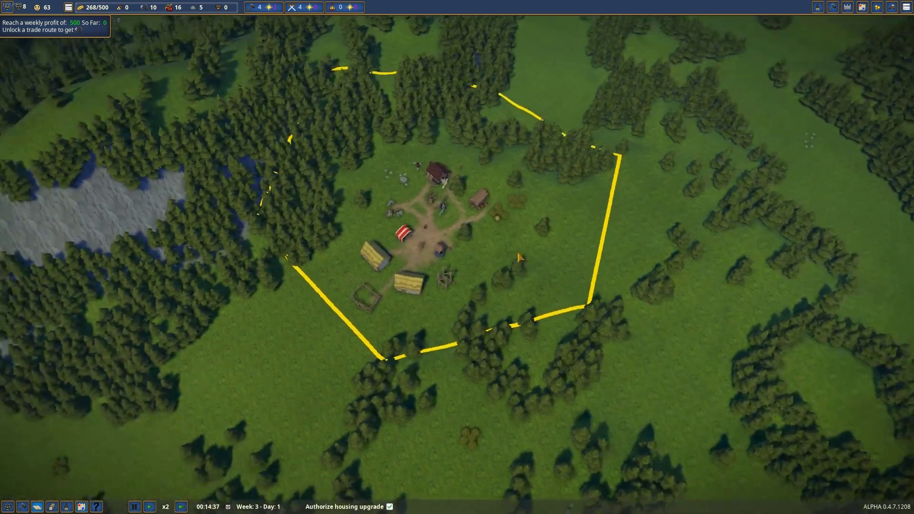
scroll(457, 272, "up", 6)
scroll(477, 287, "up", 3)
scroll(457, 271, "up", 4)
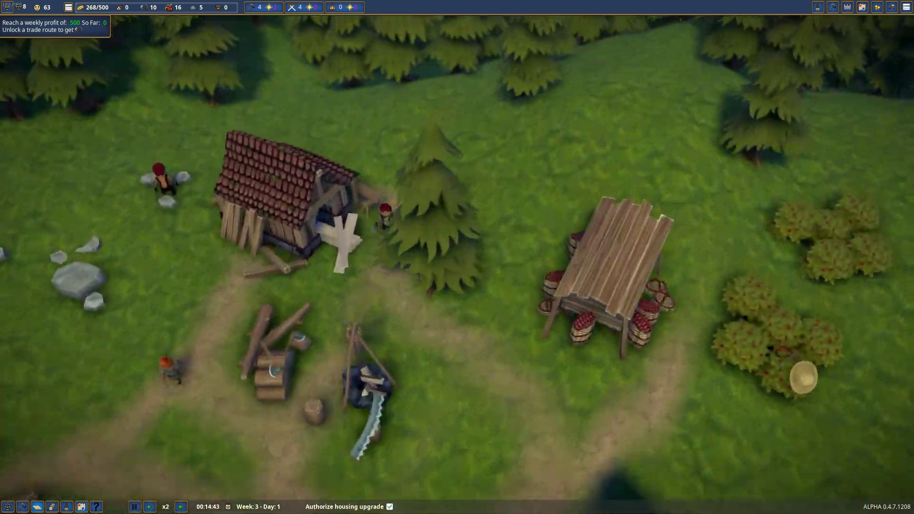
key("w")
key("w")
key("w")
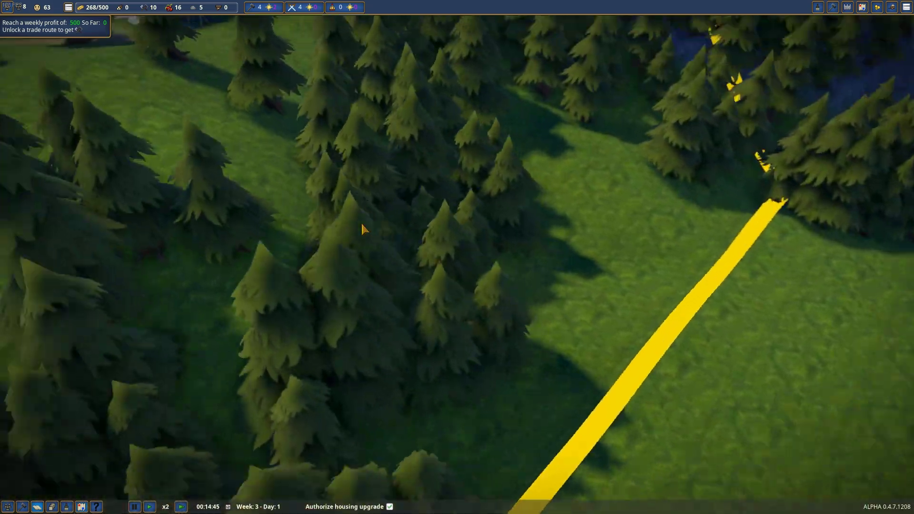
key("s")
key("s")
key("s")
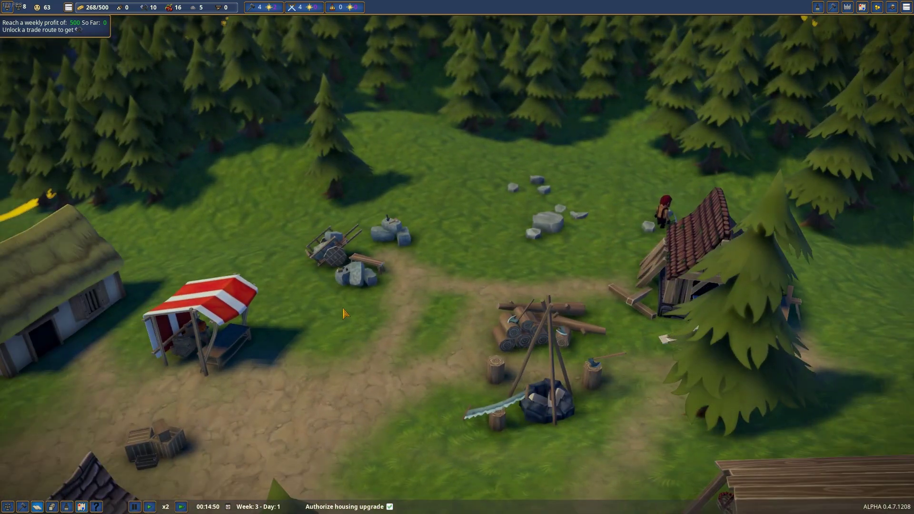
scroll(344, 314, "down", 3)
key("q")
key("q")
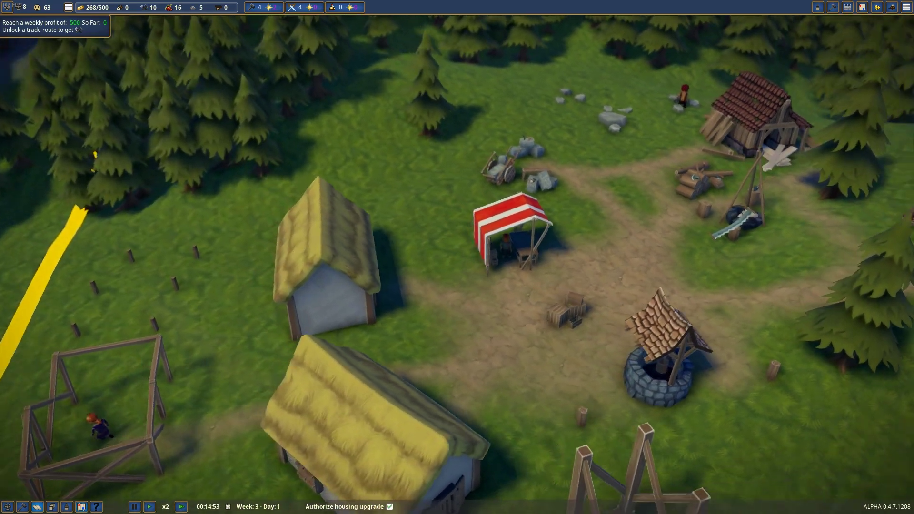
scroll(403, 322, "down", 1)
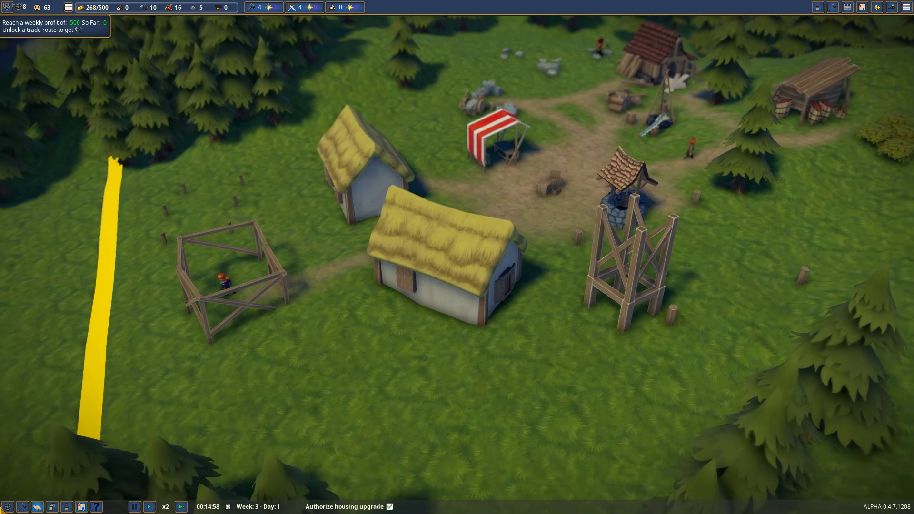
scroll(282, 450, "up", 2)
Reopen the villager list, confirm Lily is gathering wood, and close her details
left_click(7, 505)
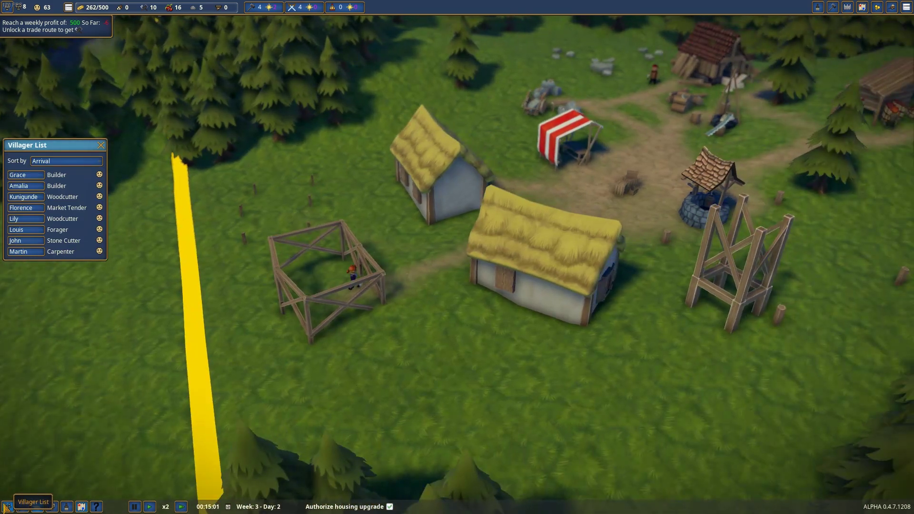
key("a")
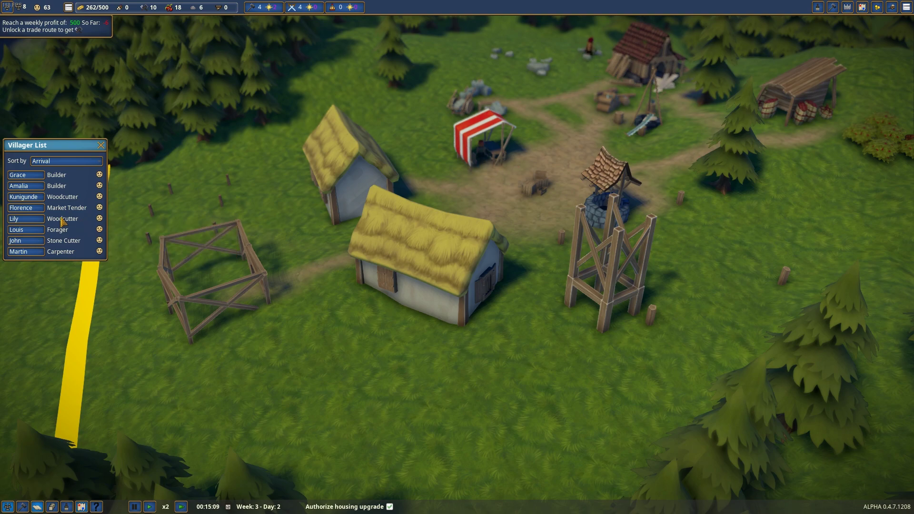
left_click(43, 220)
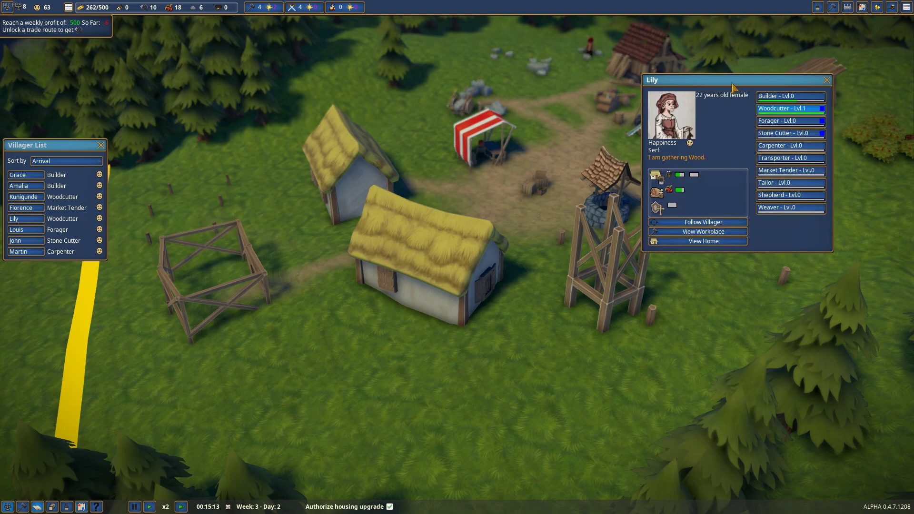
left_click_drag(733, 80, 675, 102)
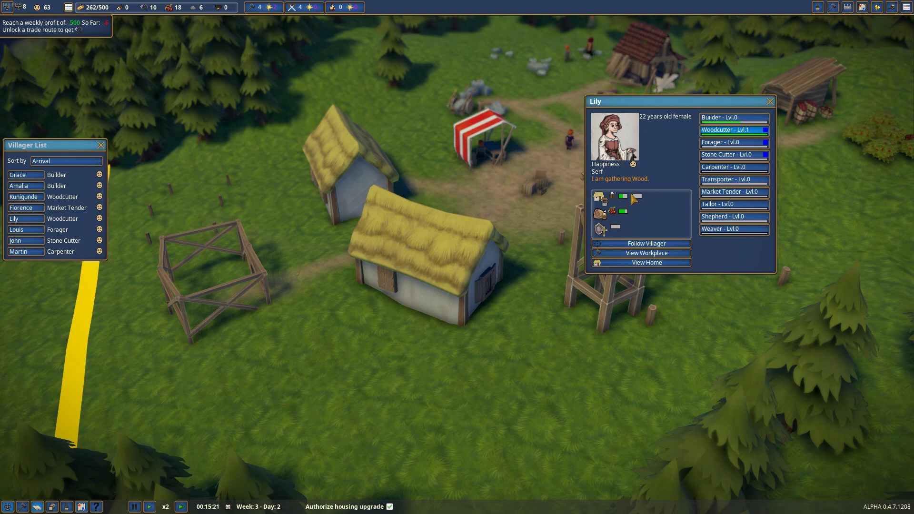
left_click(771, 103)
scroll(458, 258, "down", 5)
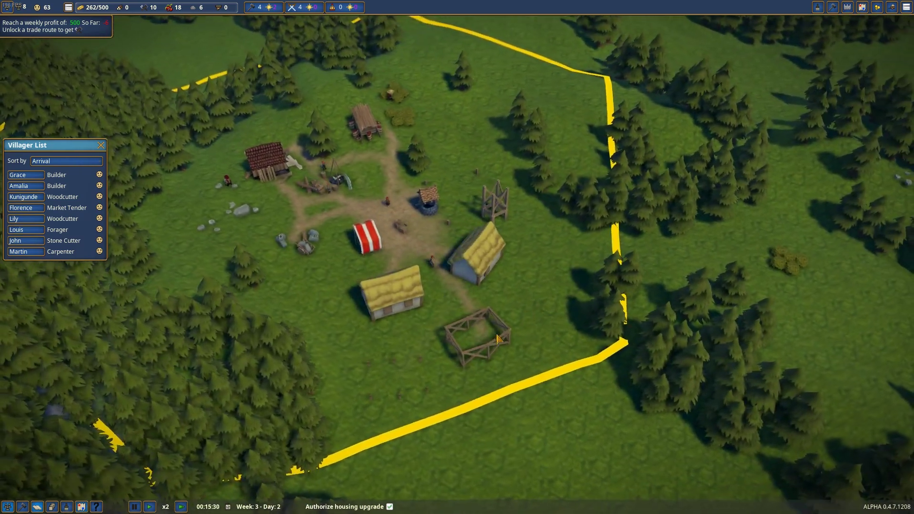
scroll(498, 339, "up", 3)
scroll(429, 321, "up", 2)
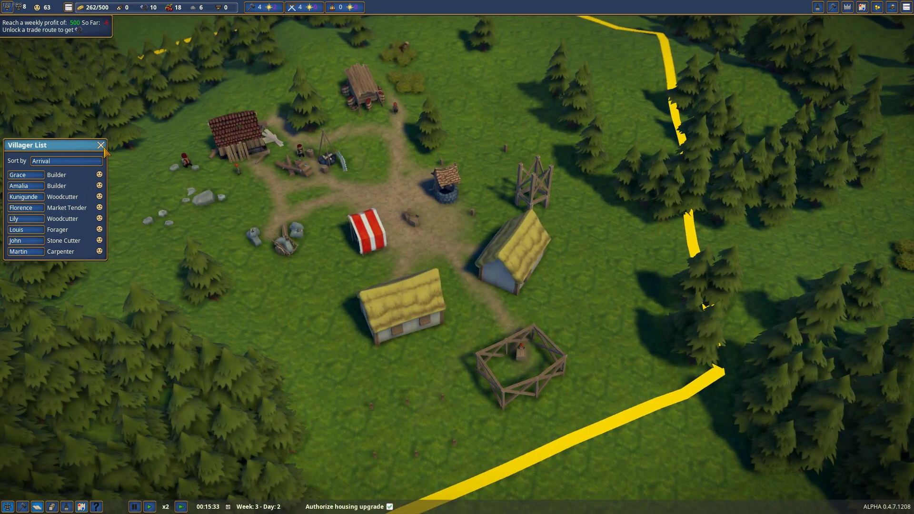
Reopen the Rustic Church planner from the public buildings list
key("q")
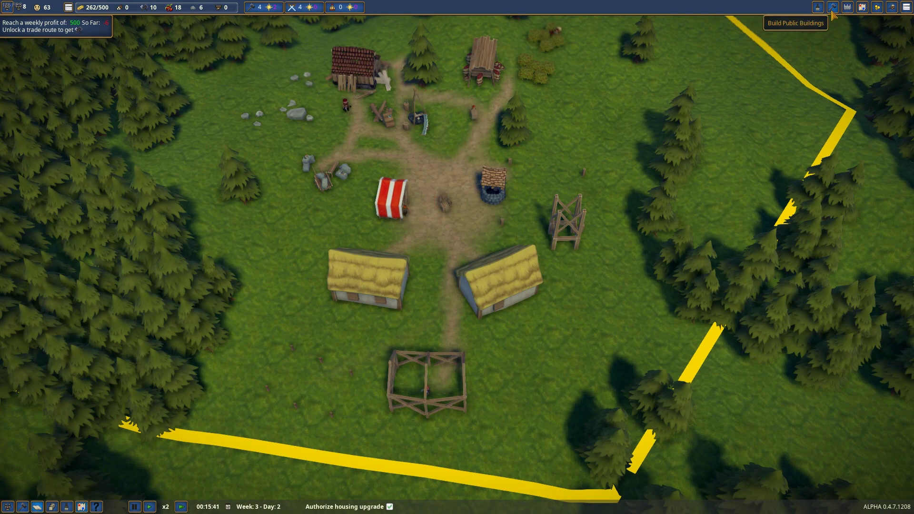
left_click(833, 7)
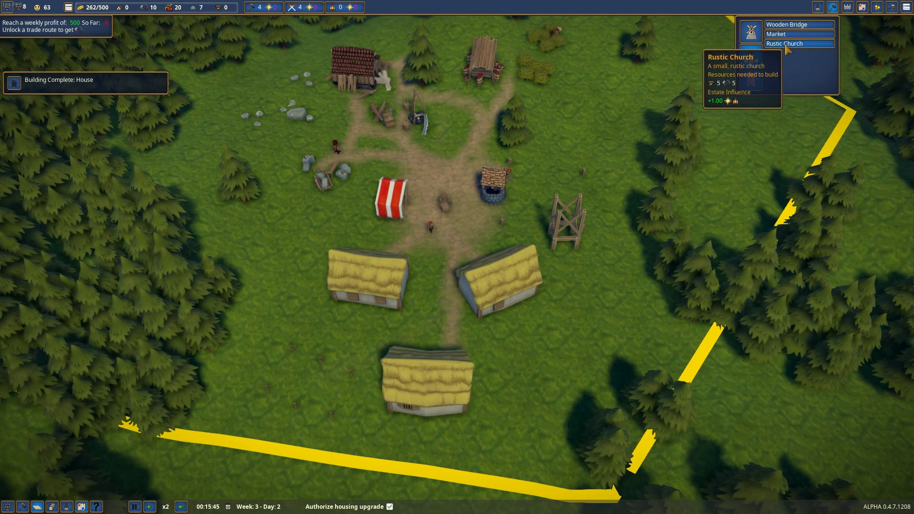
left_click(787, 44)
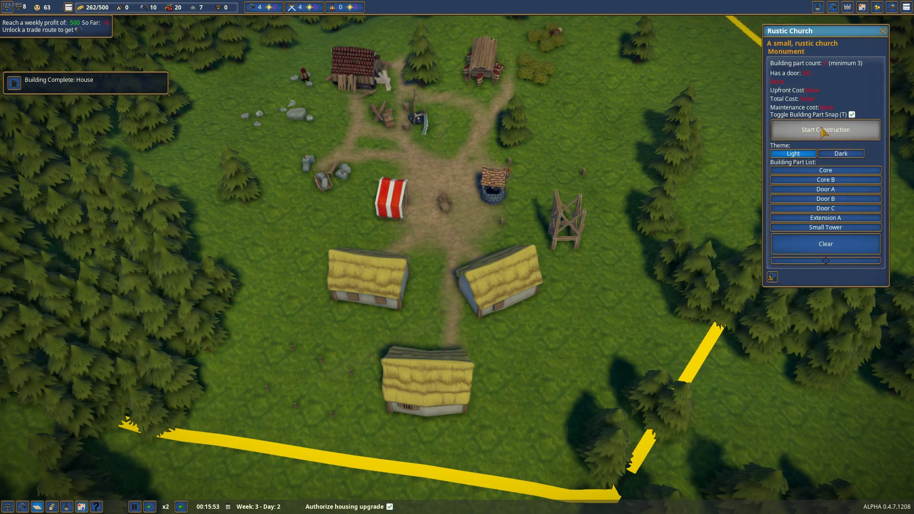
Pick the church Core part, then cancel the first placement attempt
left_click(826, 170)
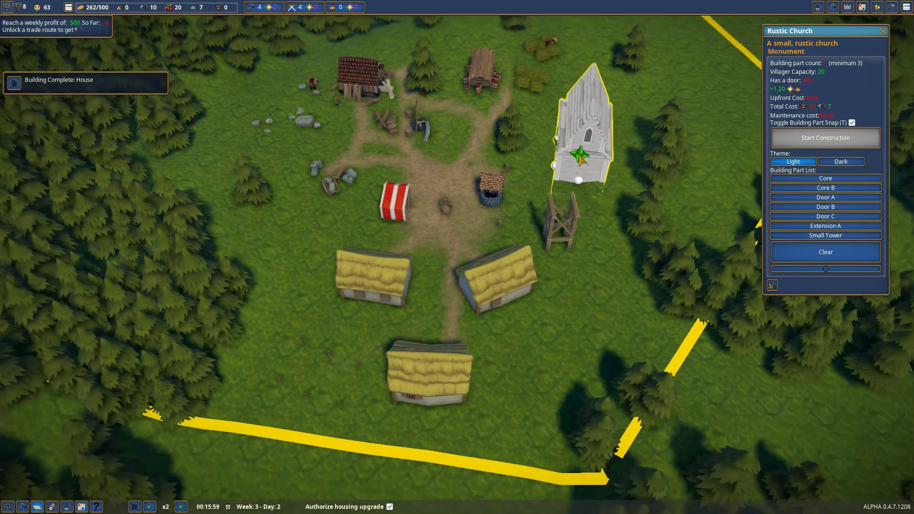
scroll(571, 179, "down", 3)
scroll(571, 178, "up", 5)
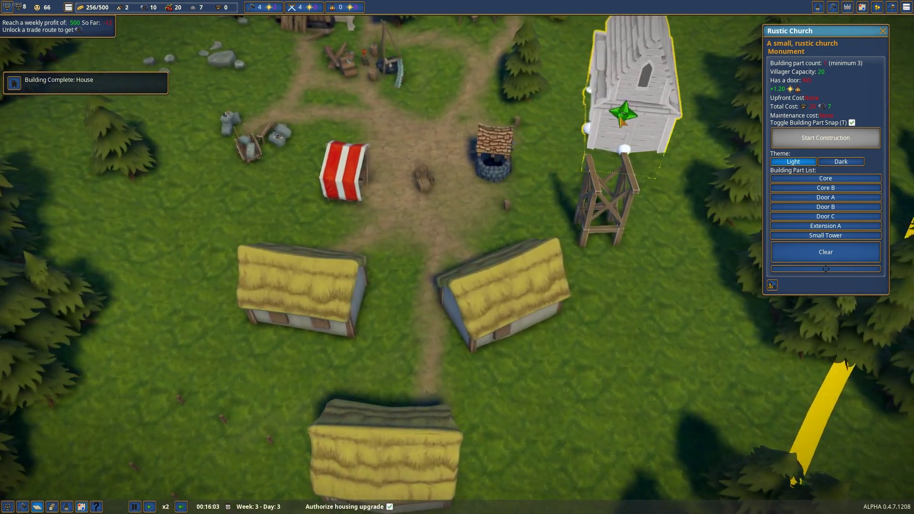
left_click_drag(457, 257, 357, 215)
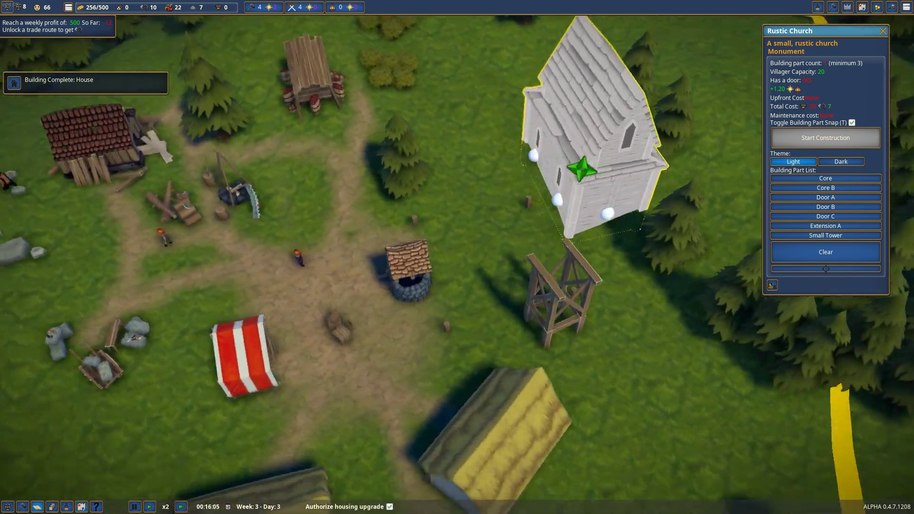
left_click_drag(578, 168, 500, 215)
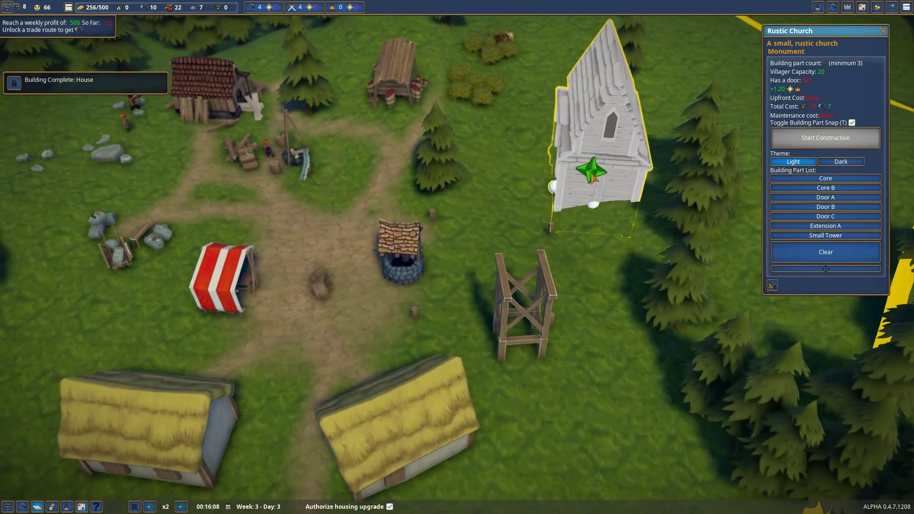
right_click(531, 187)
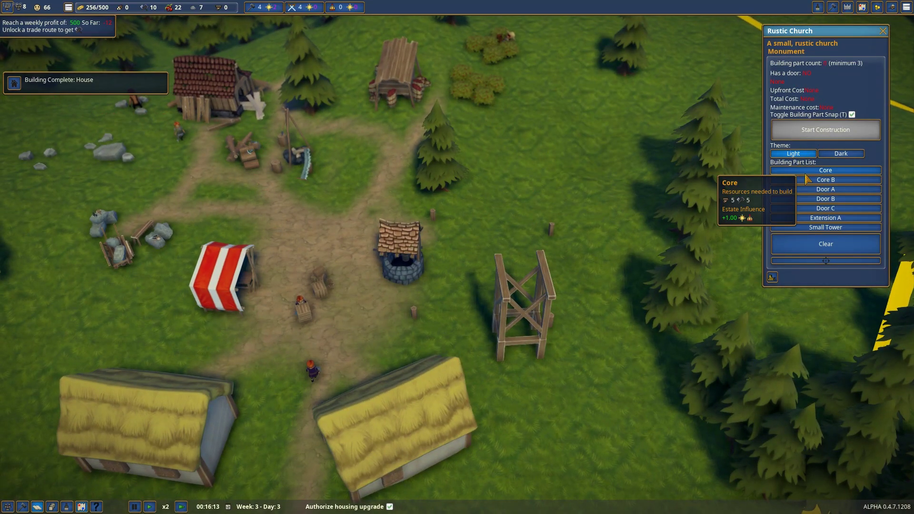
Pick the Core again and turn it, trying a taller stretch before reverting its size
left_click(825, 170)
left_click_drag(576, 188, 571, 159)
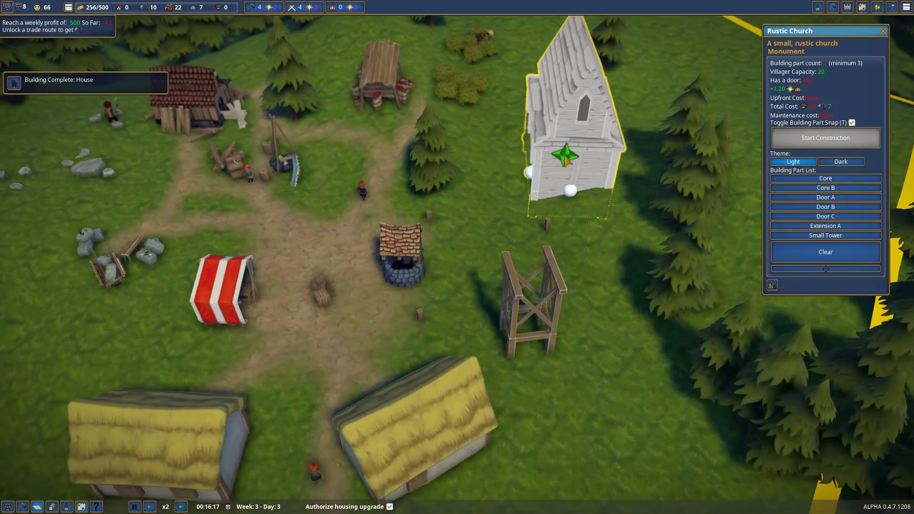
key("r")
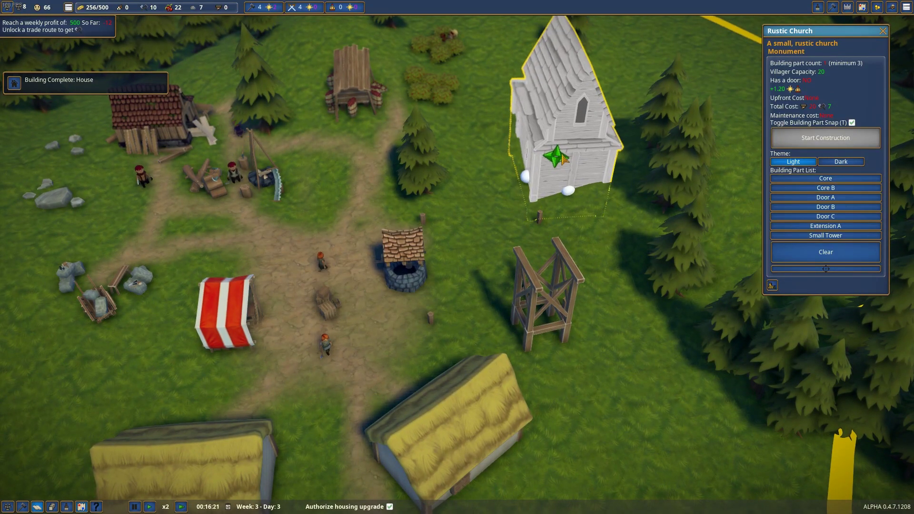
left_click_drag(584, 165, 664, 6)
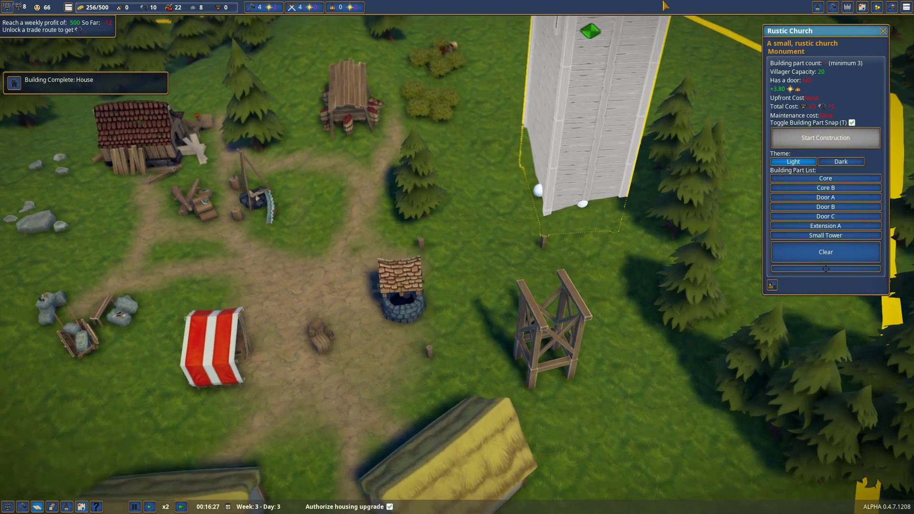
scroll(658, 137, "up", 3)
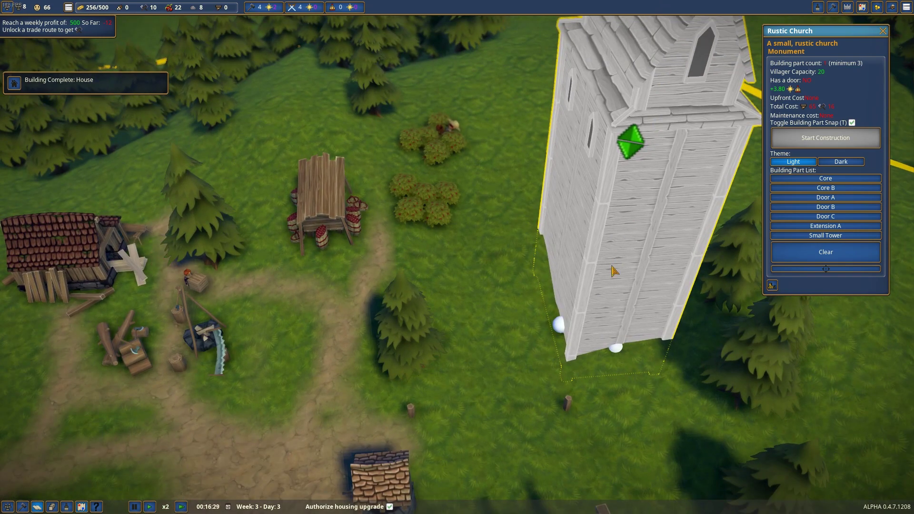
right_click(601, 218)
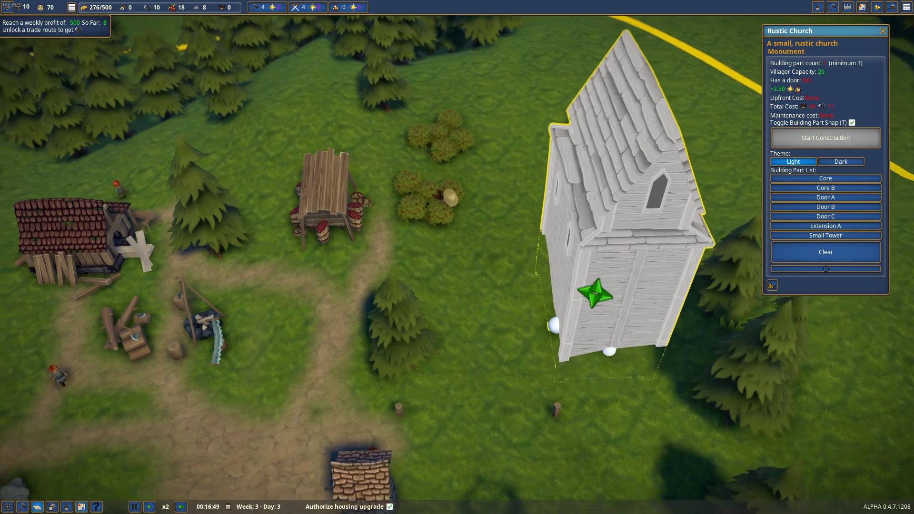
Fix the church beside the well, exit building mode, and open the game options
key("q")
key("q")
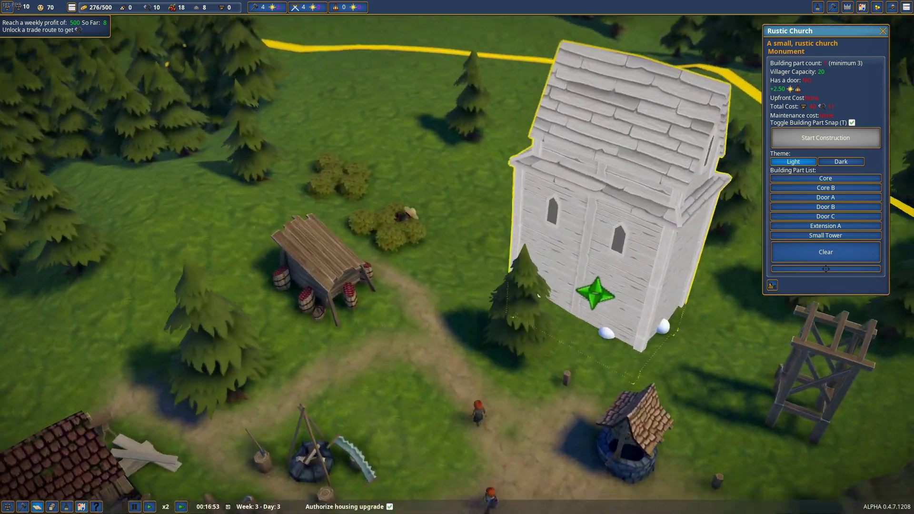
key("q")
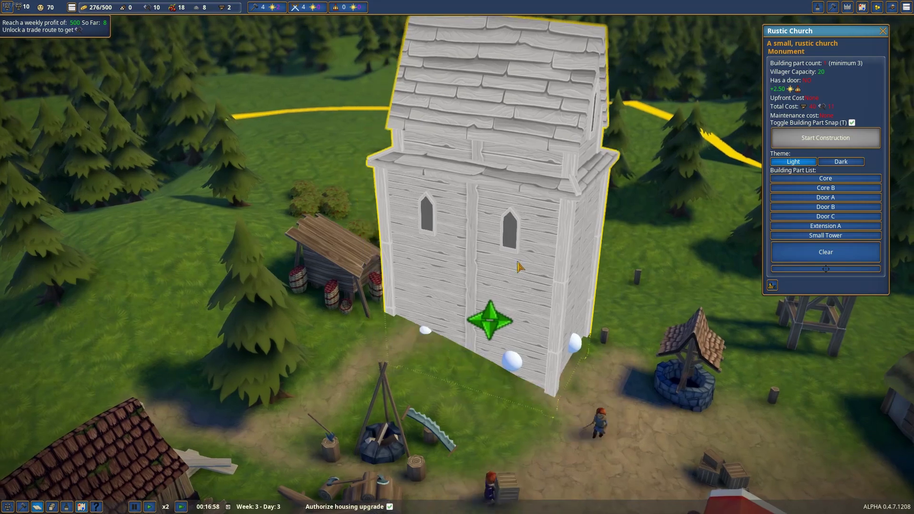
left_click(519, 267)
key("Escape")
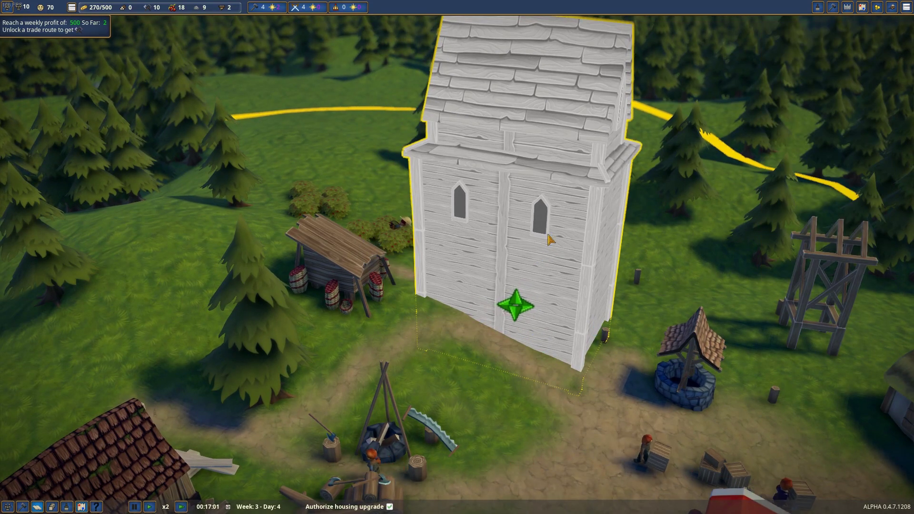
left_click(904, 8)
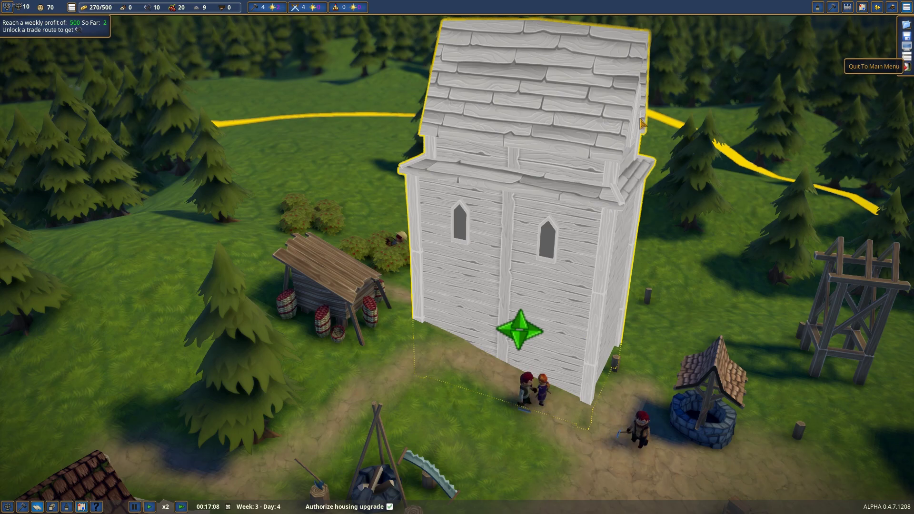
Quit to the main menu, glance at New Game, and select autosave-03 to load
left_click(906, 66)
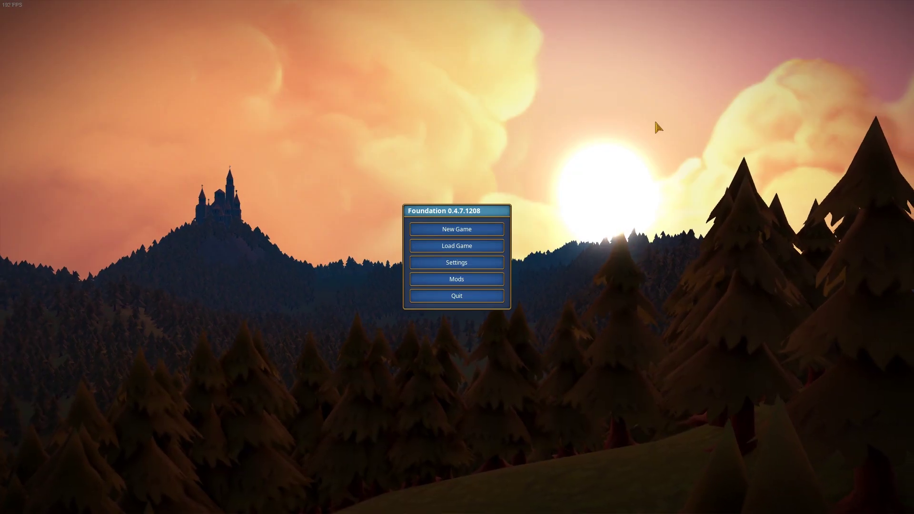
left_click(471, 231)
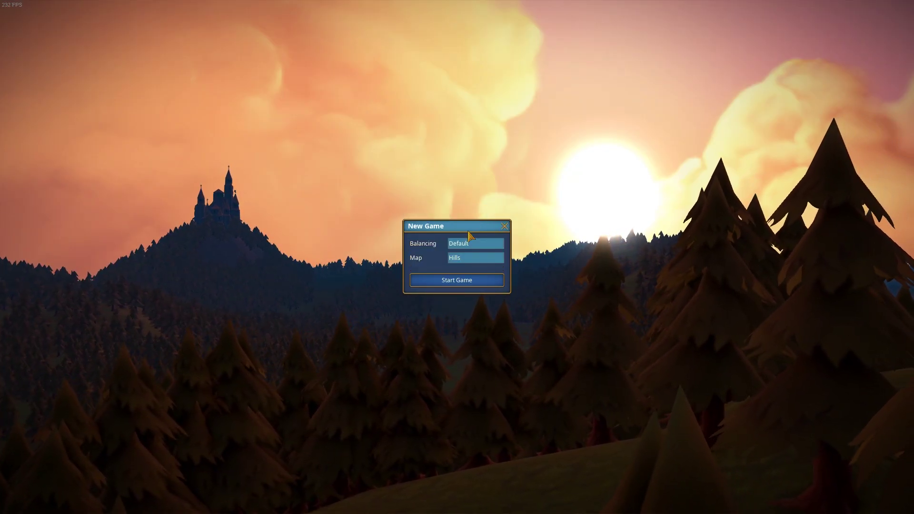
left_click(505, 227)
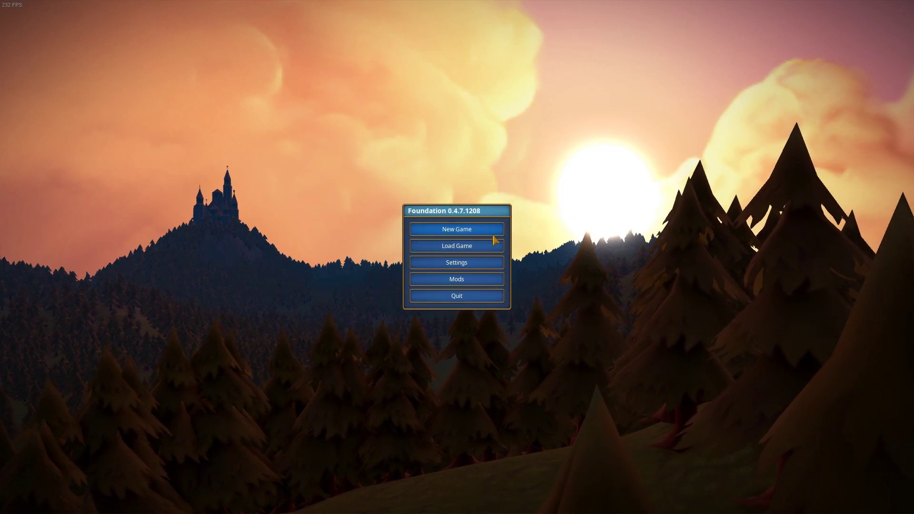
left_click(490, 241)
left_click(429, 207)
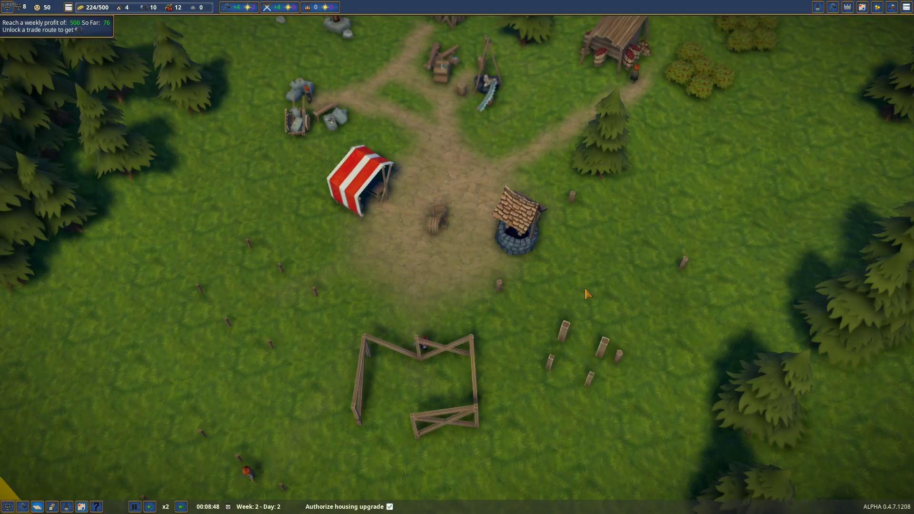
scroll(563, 311, "down", 5)
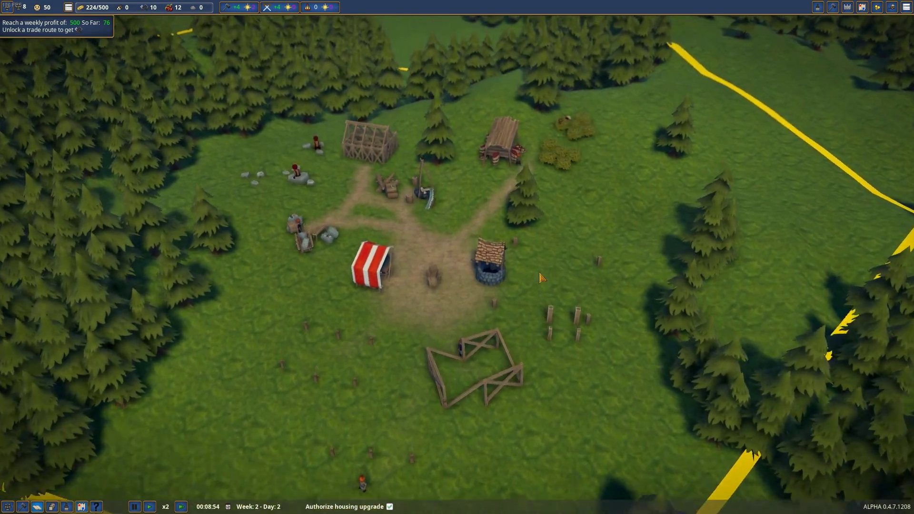
scroll(540, 279, "up", 1)
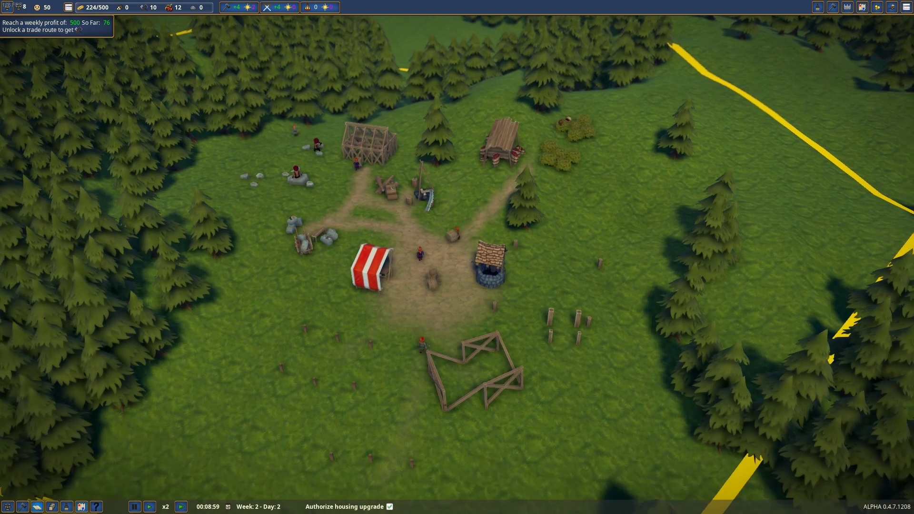
scroll(457, 257, "down", 3)
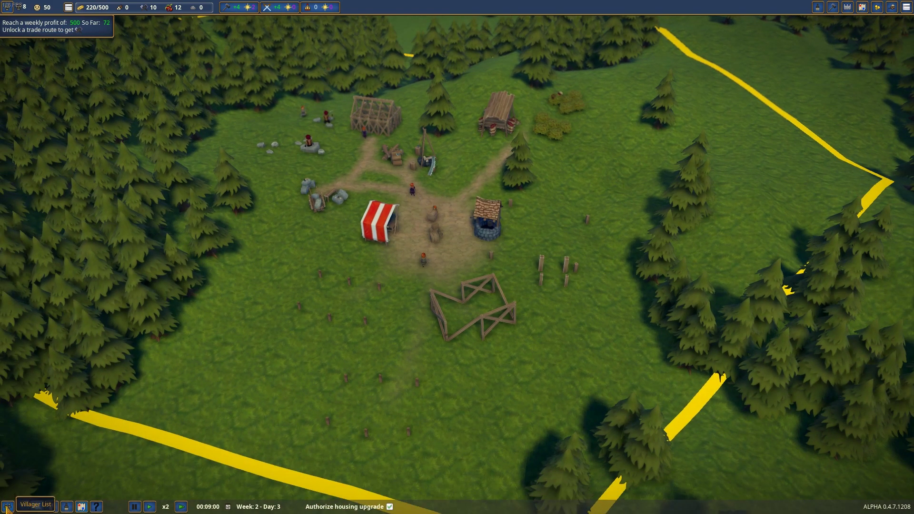
Run the reloaded week-2 village at x3 speed and rotate the camera around it
left_click(23, 506)
scroll(457, 257, "up", 1)
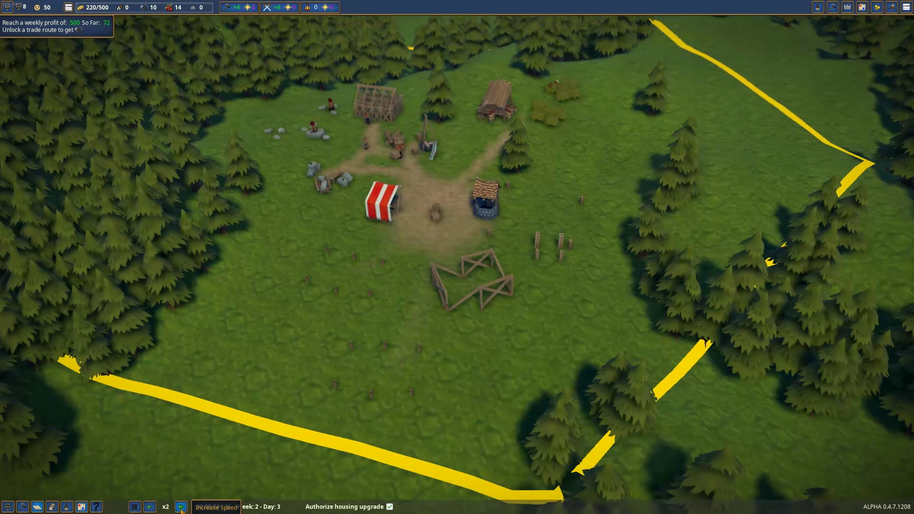
left_click(182, 508)
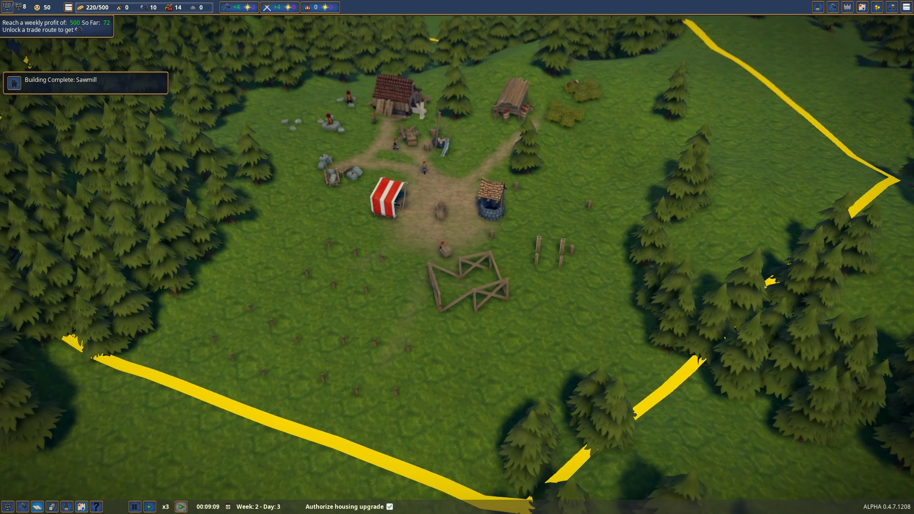
scroll(484, 368, "up", 3)
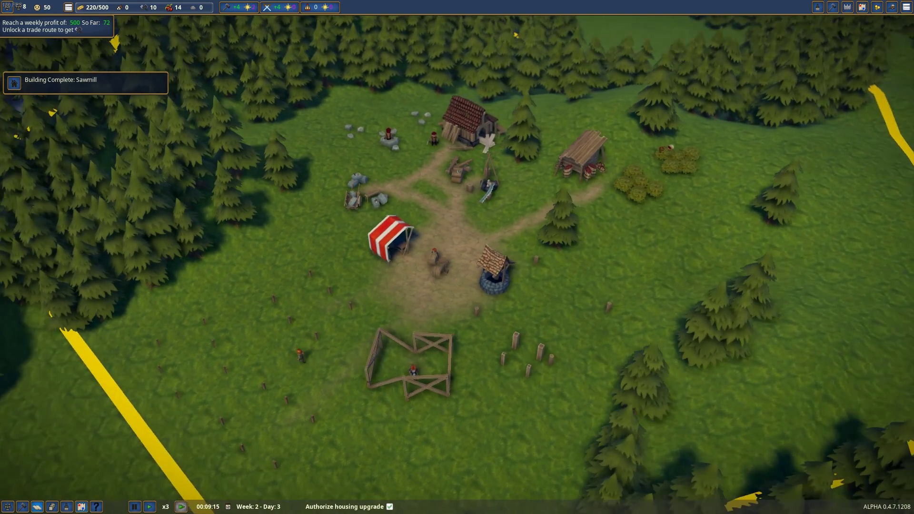
left_click_drag(533, 338, 481, 131)
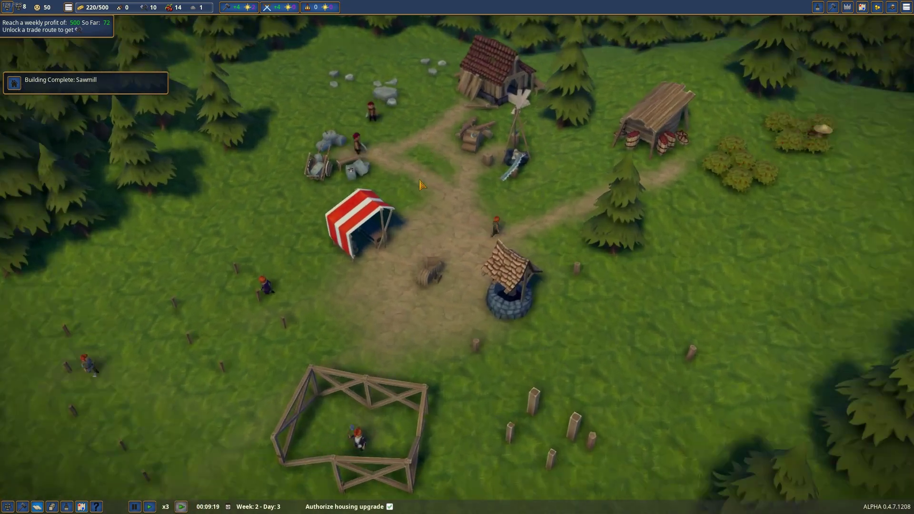
scroll(431, 215, "up", 3)
scroll(432, 214, "up", 2)
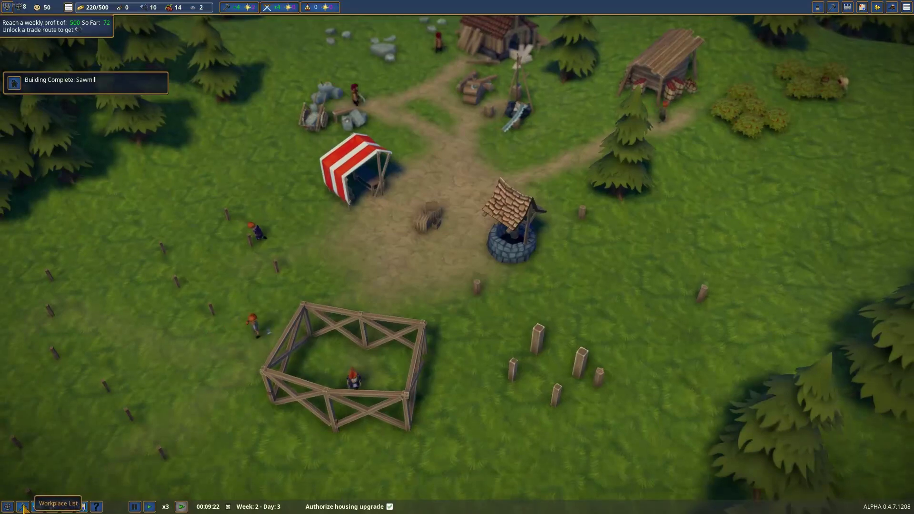
Open the villager list and assign Lily the Carpenter job
left_click(9, 507)
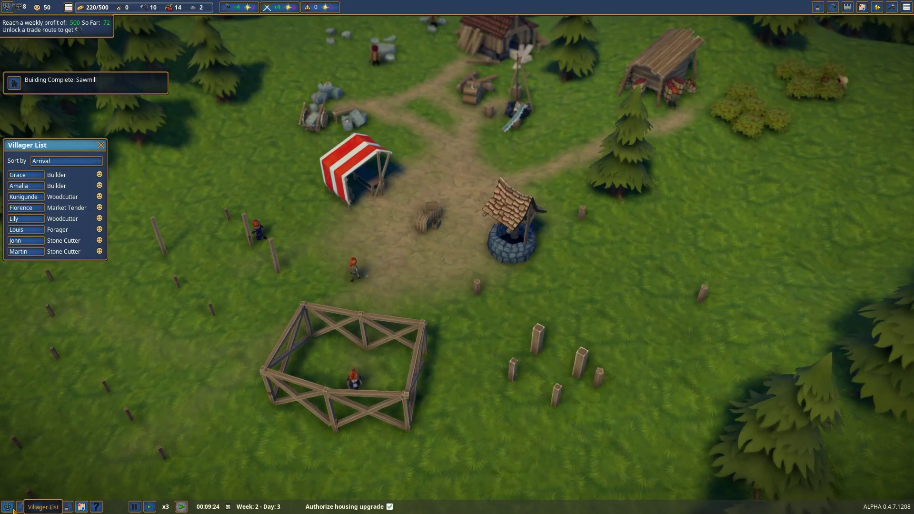
left_click(23, 197)
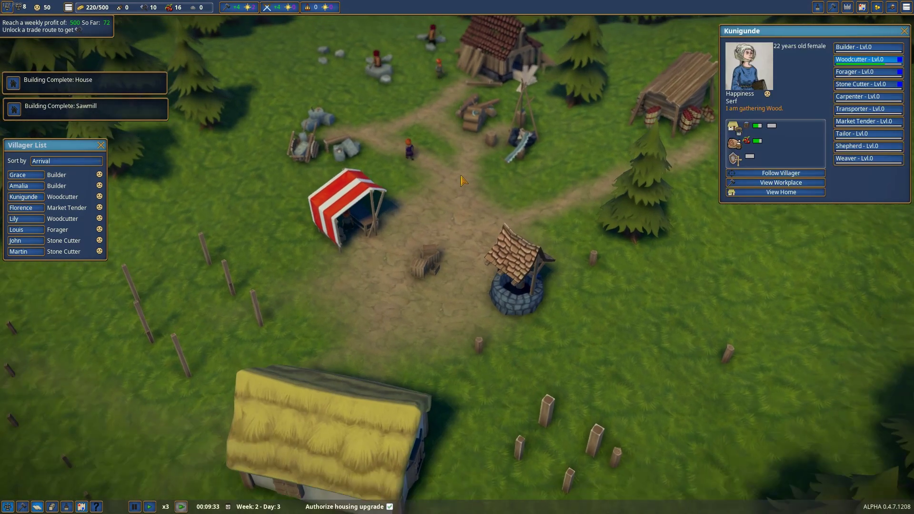
scroll(332, 185, "up", 3)
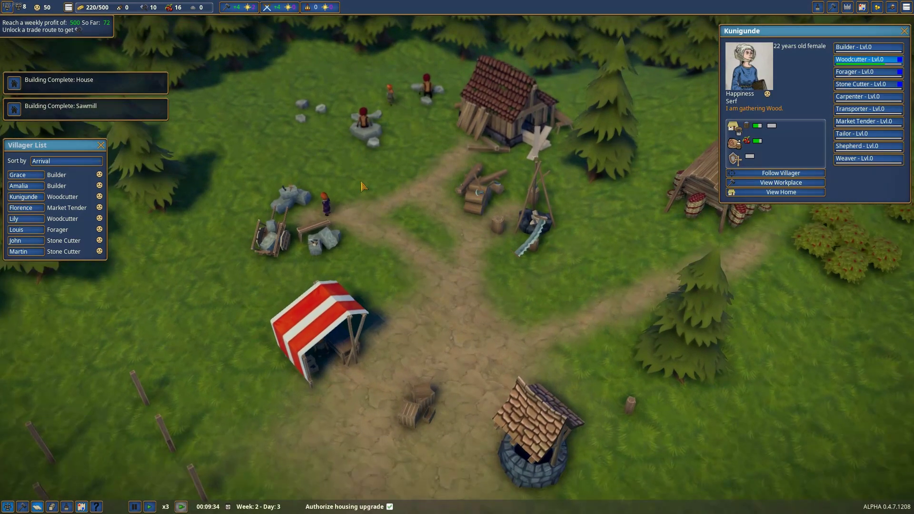
left_click(82, 221)
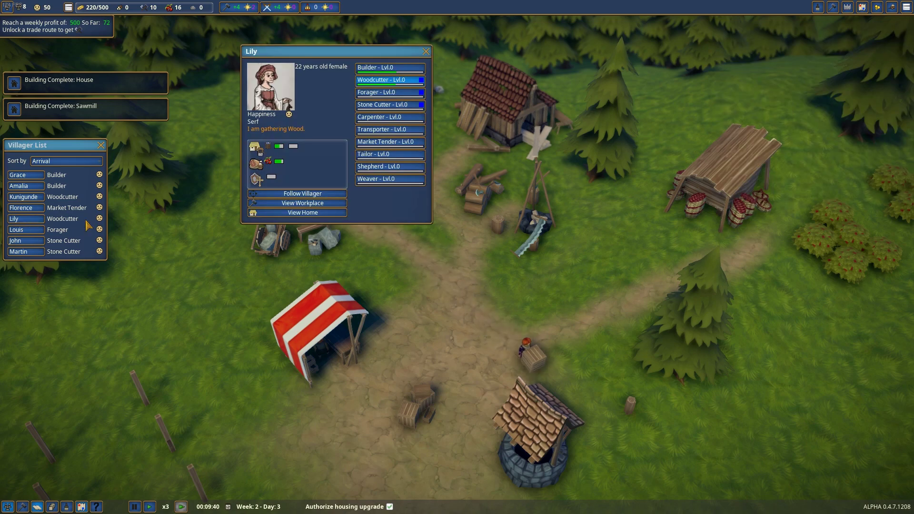
left_click(390, 117)
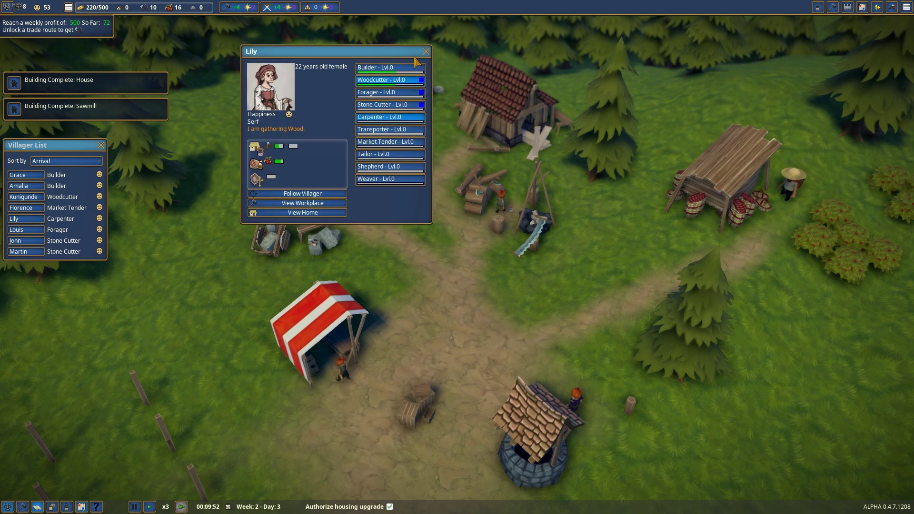
scroll(457, 257, "up", 2)
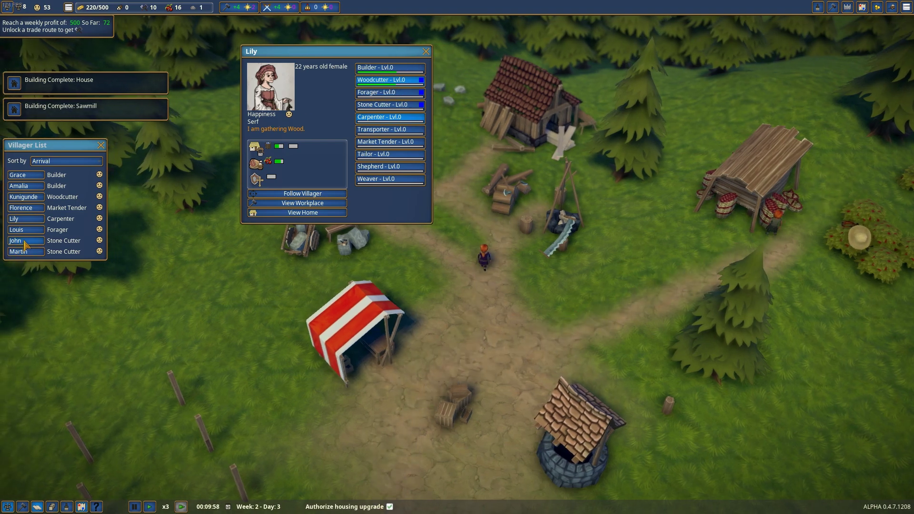
Make John a Forager, close his details, and sort the villager list by job
left_click(25, 242)
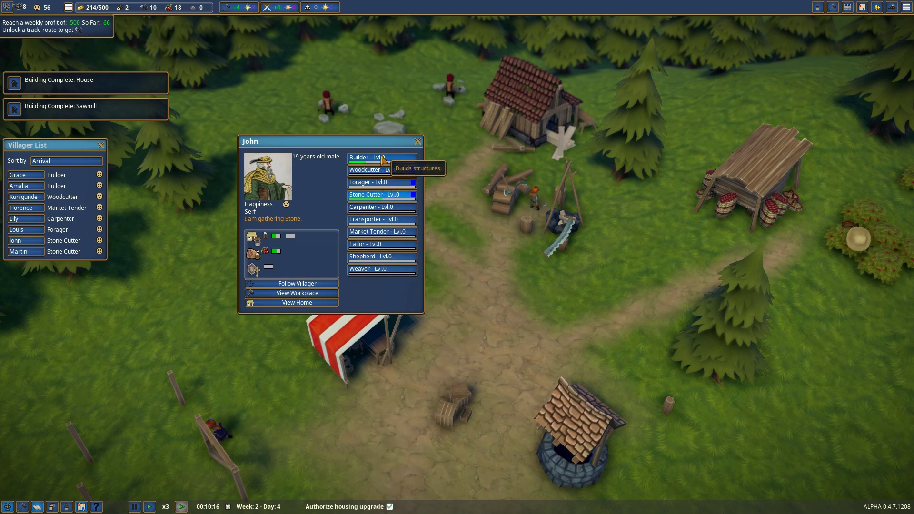
left_click(379, 182)
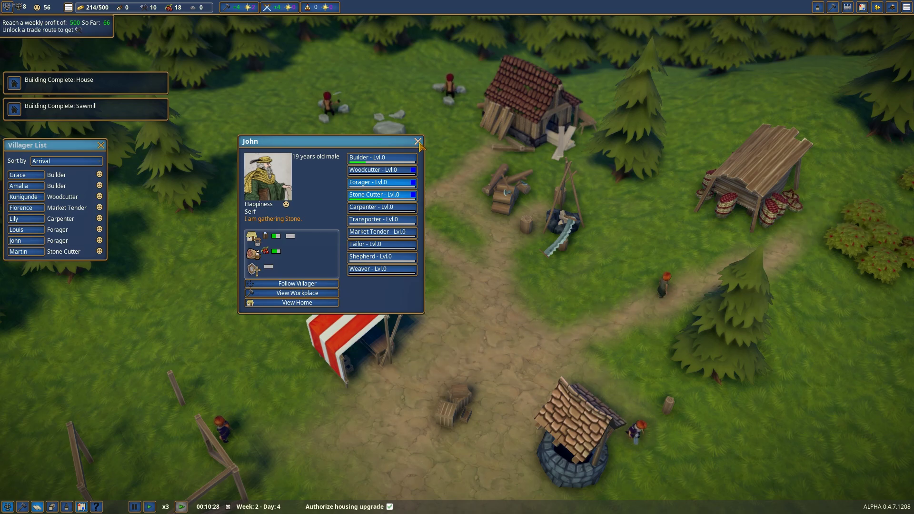
left_click(418, 143)
scroll(457, 258, "down", 3)
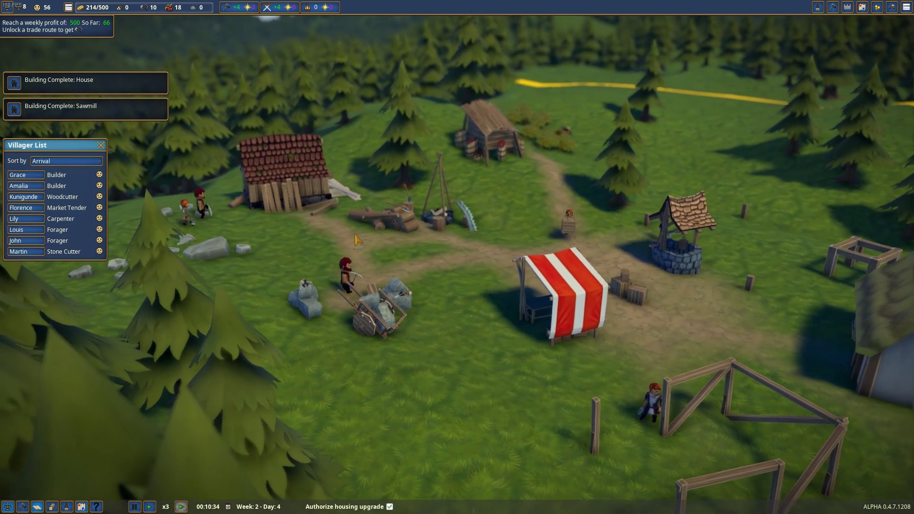
left_click(66, 161)
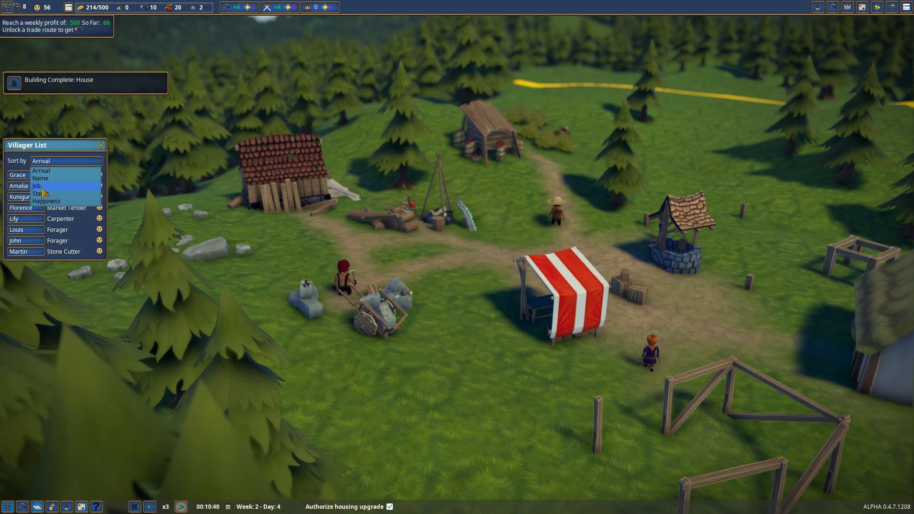
scroll(458, 257, "up", 4)
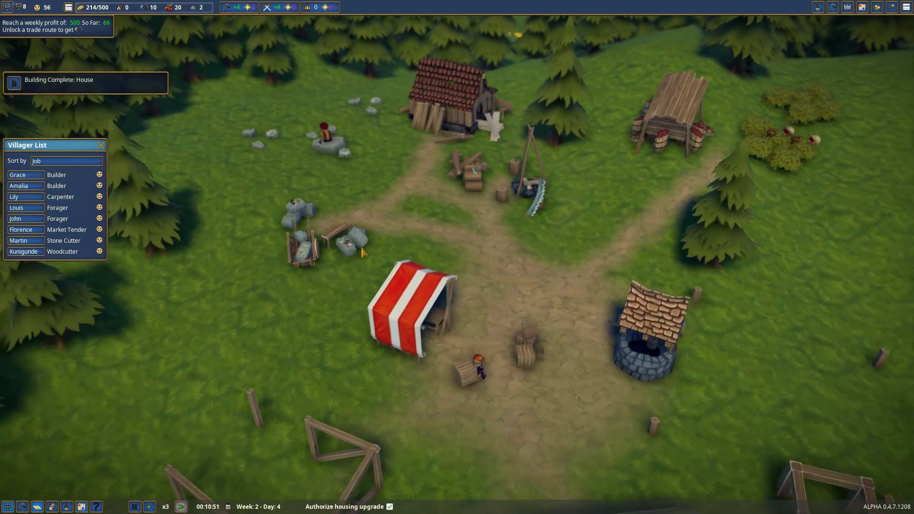
key("s")
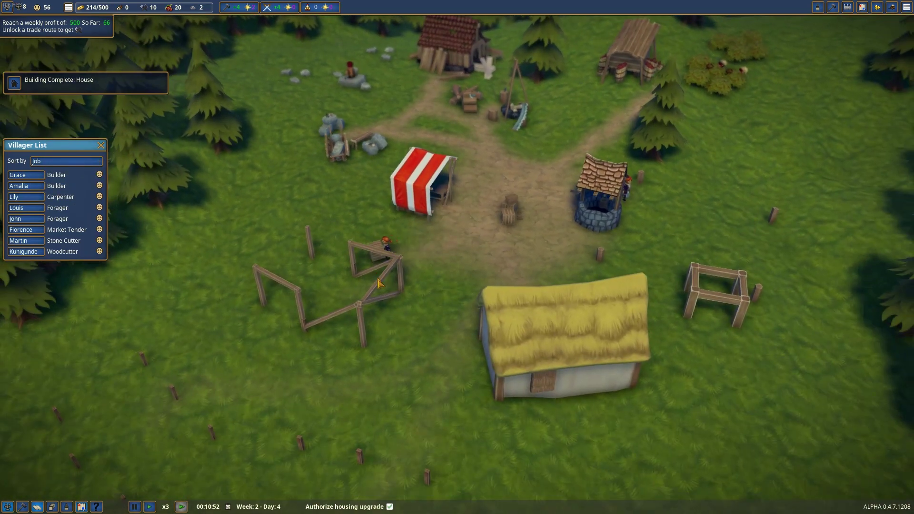
scroll(466, 384, "down", 4)
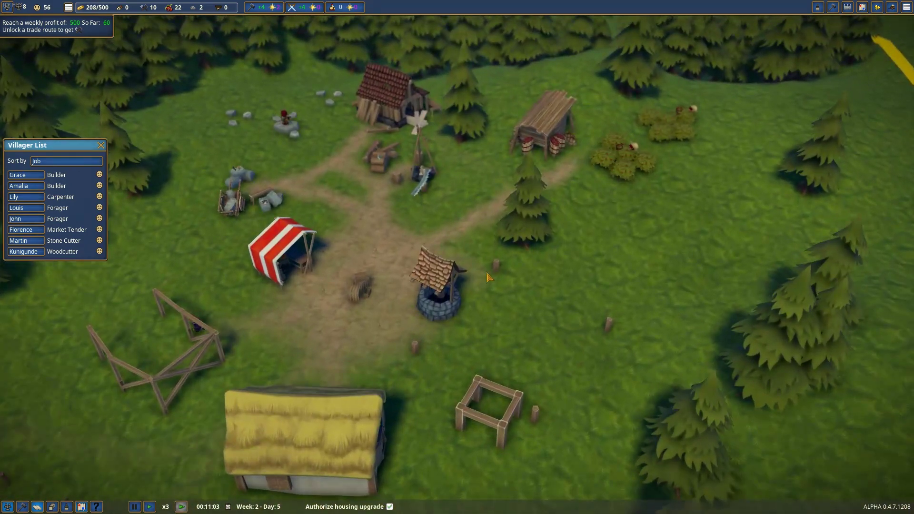
scroll(488, 277, "down", 2)
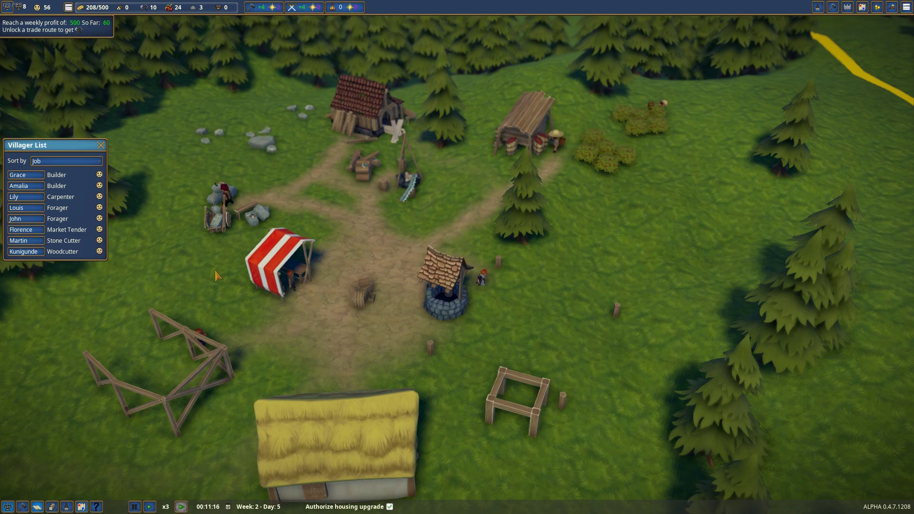
Open the Rustic Church planner from the Monument build menu
left_click(819, 7)
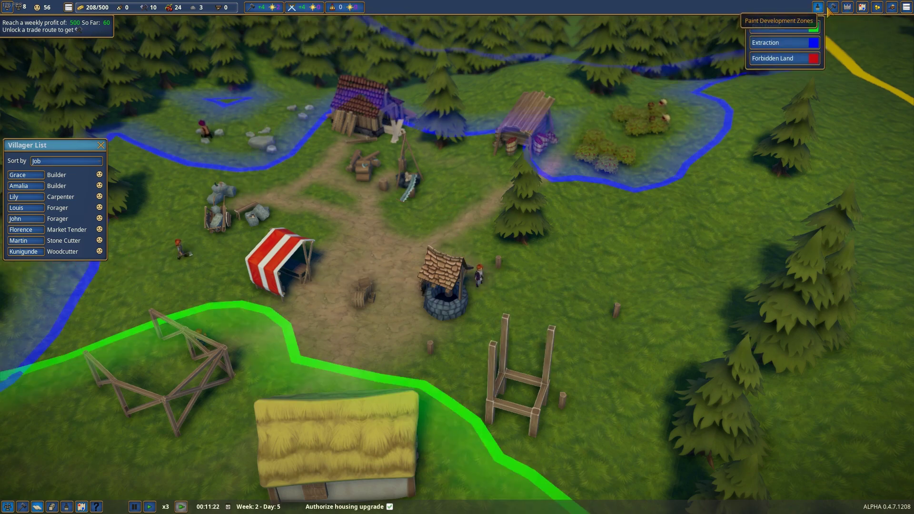
left_click(752, 59)
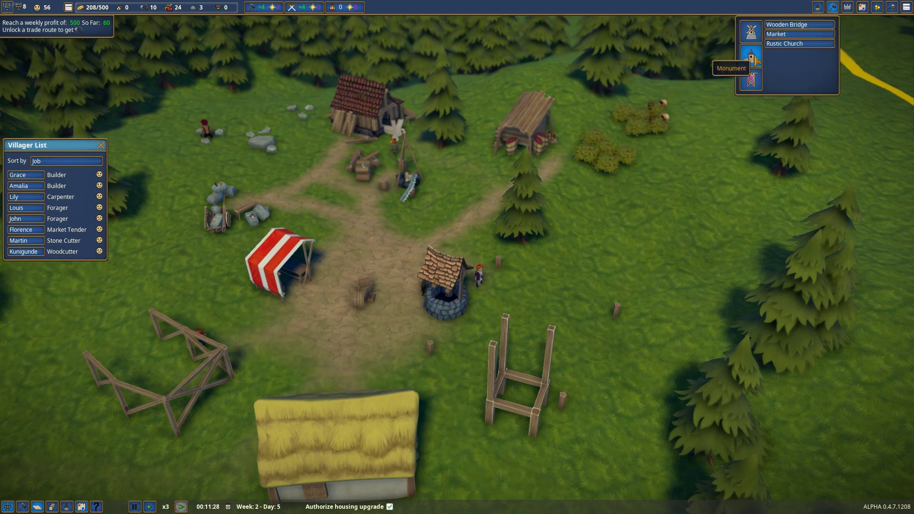
left_click(785, 44)
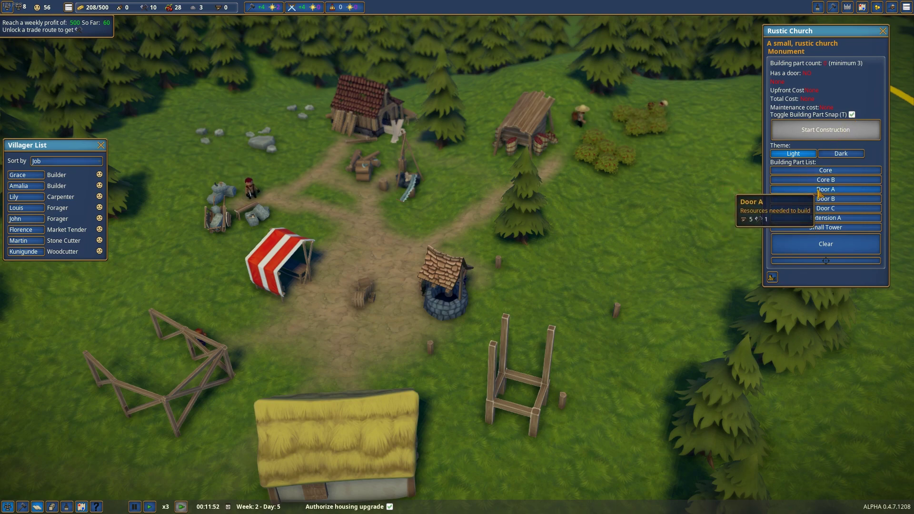
Place the church Core east of the well and pick Door A
left_click_drag(642, 250, 543, 251)
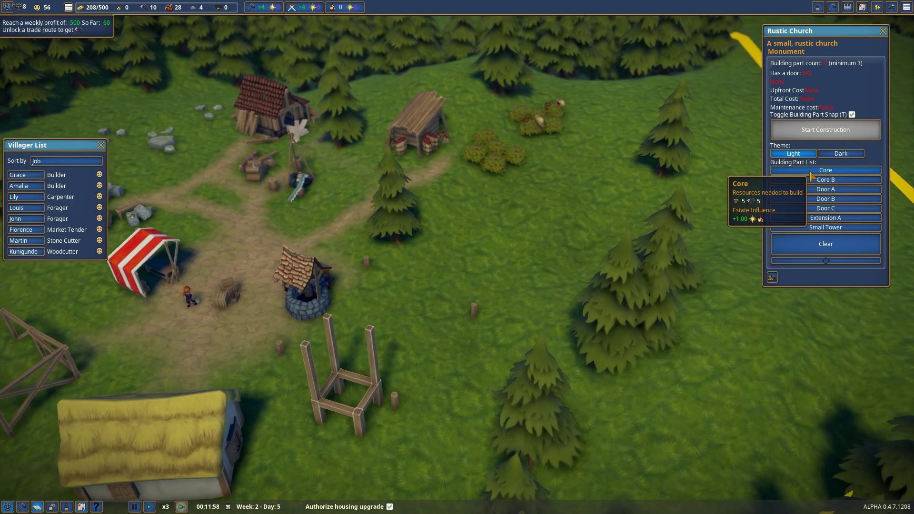
left_click(826, 170)
scroll(538, 250, "down", 2)
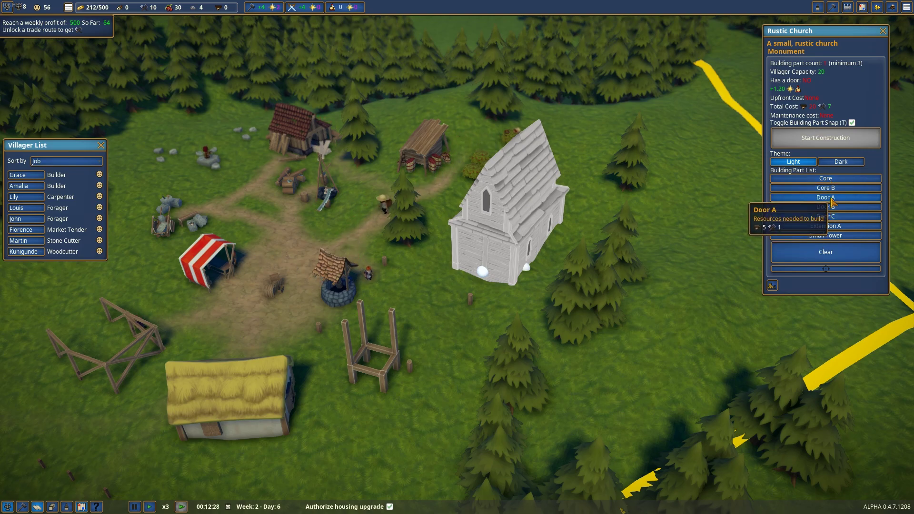
left_click(832, 198)
scroll(500, 286, "up", 4)
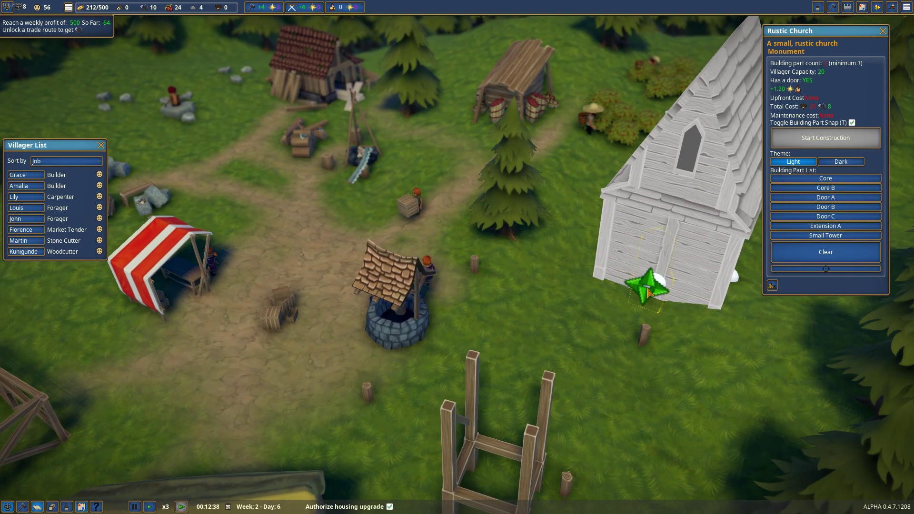
Attach door pieces to the church front, nudging one right and back left
key("e")
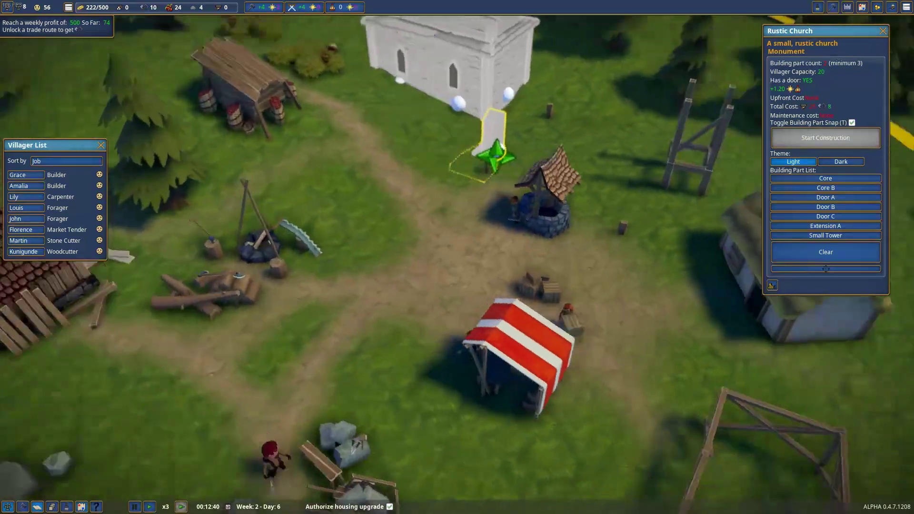
scroll(465, 246, "up", 3)
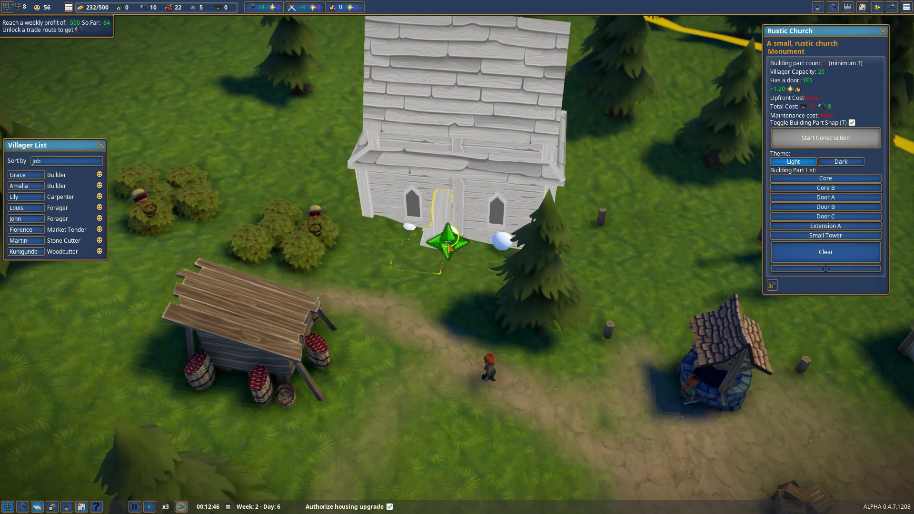
left_click(452, 235)
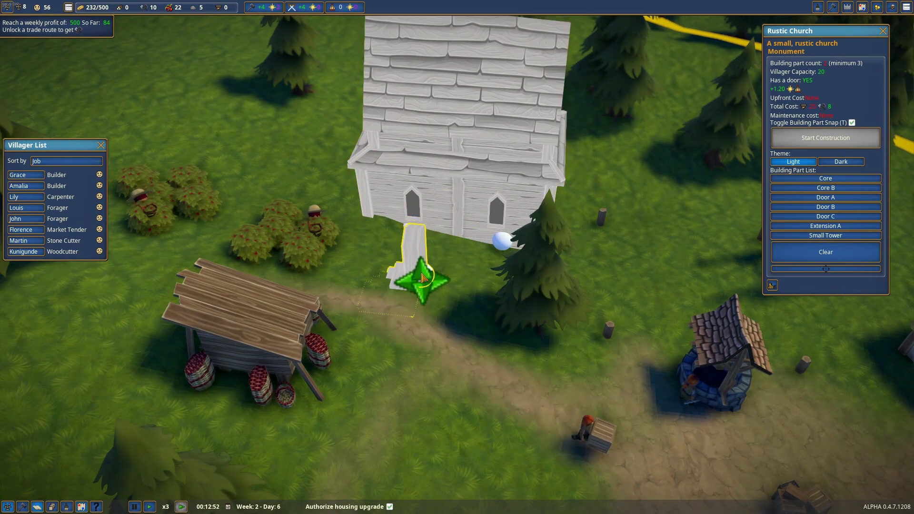
scroll(436, 246, "down", 3)
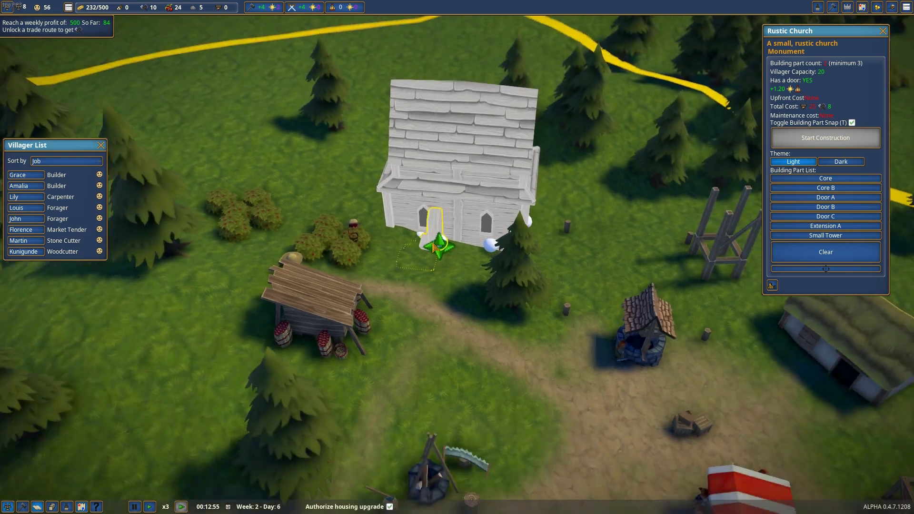
scroll(435, 247, "down", 2)
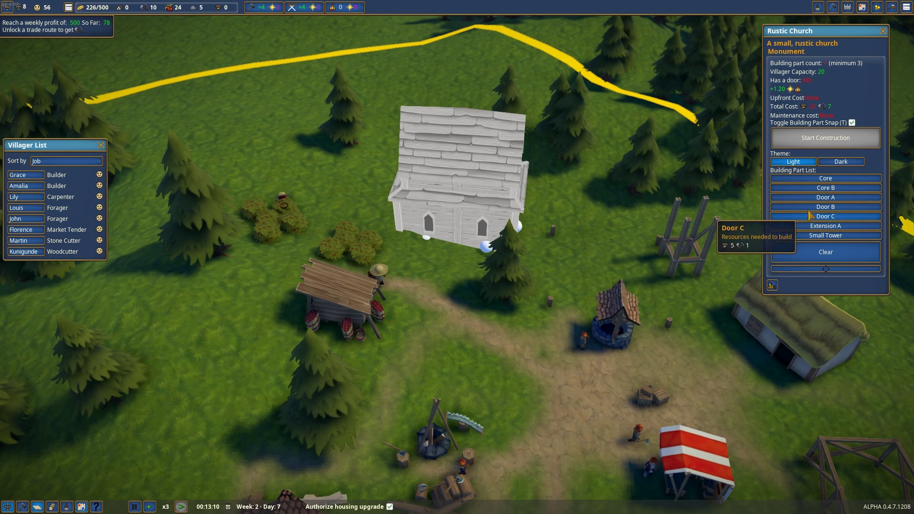
scroll(825, 216, "down", 3)
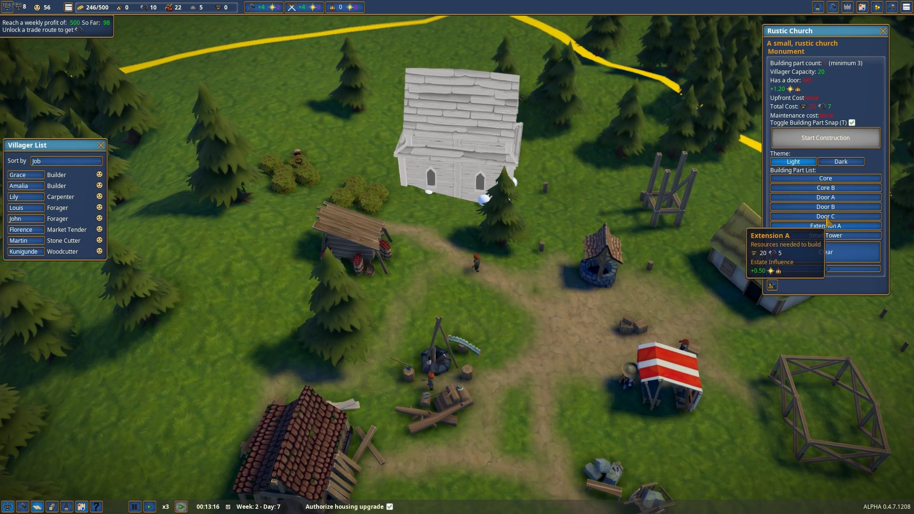
left_click(826, 188)
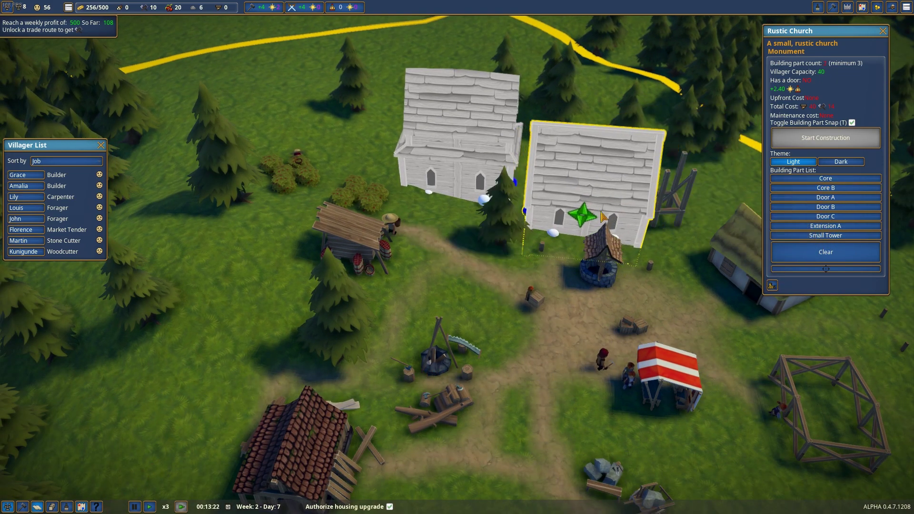
left_click(826, 198)
left_click(479, 257)
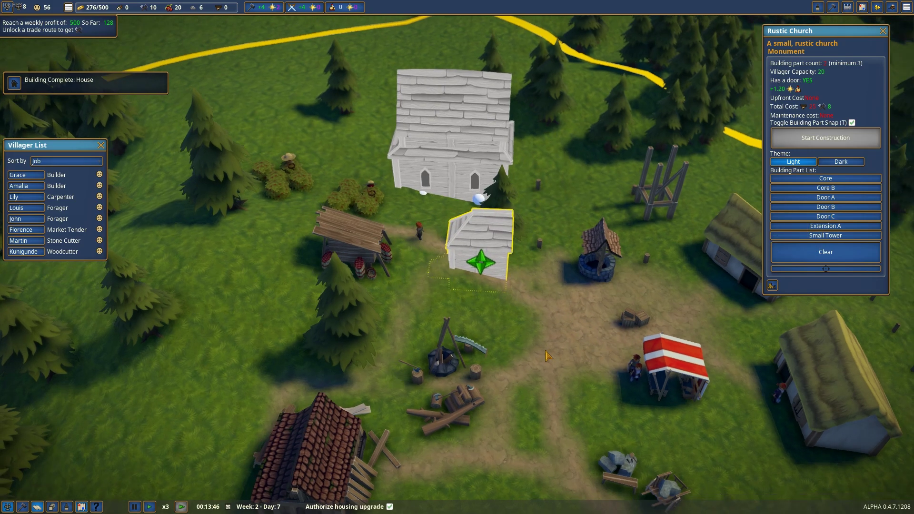
scroll(542, 365, "up", 2)
scroll(552, 352, "up", 1)
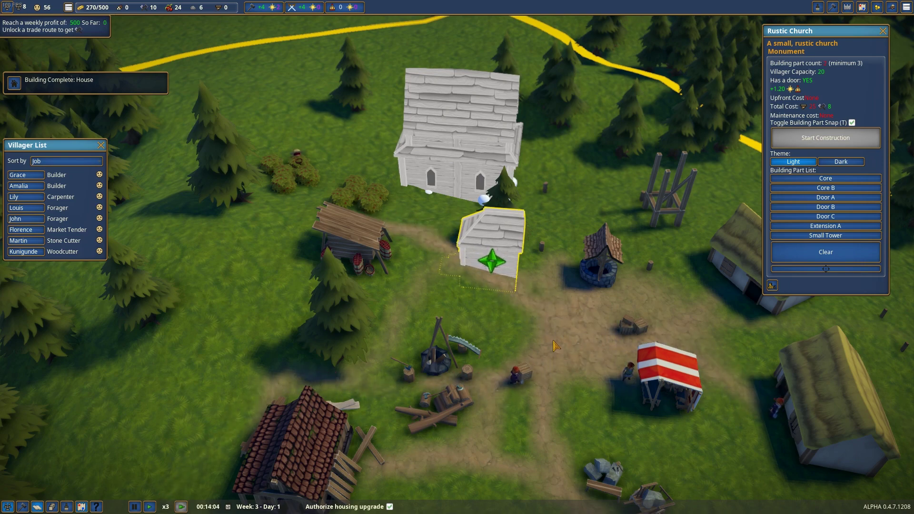
key("Right")
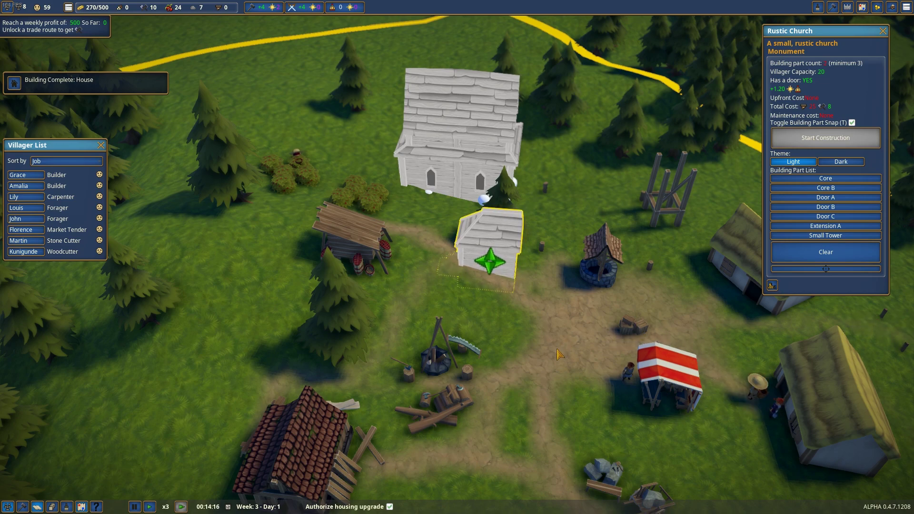
key("Left")
Close the church details and villager list, then select the whole planned church
key("Escape")
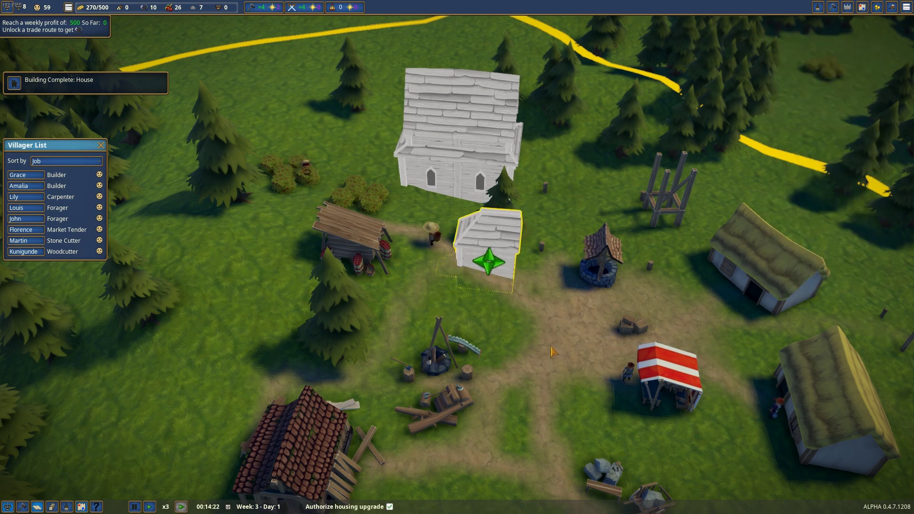
key("Escape")
left_click(471, 131)
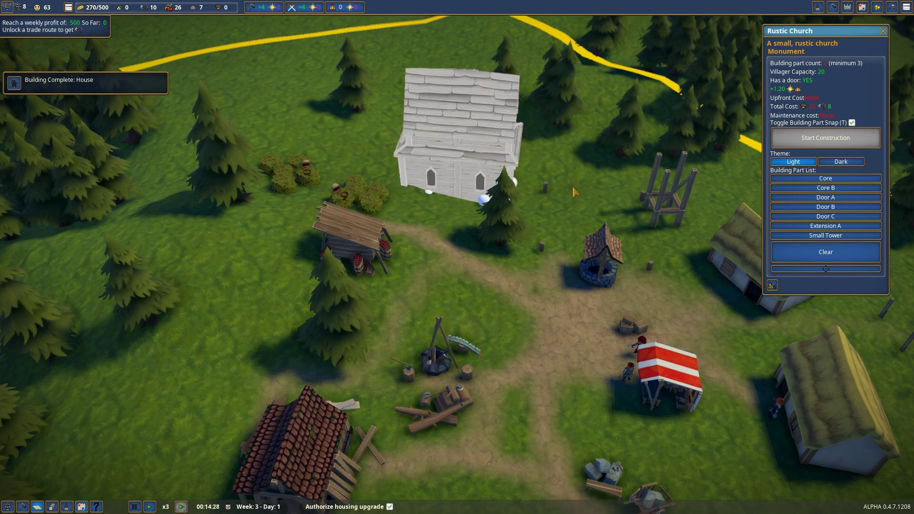
Delete the planned church, close its details, and pan over the village
key("Delete")
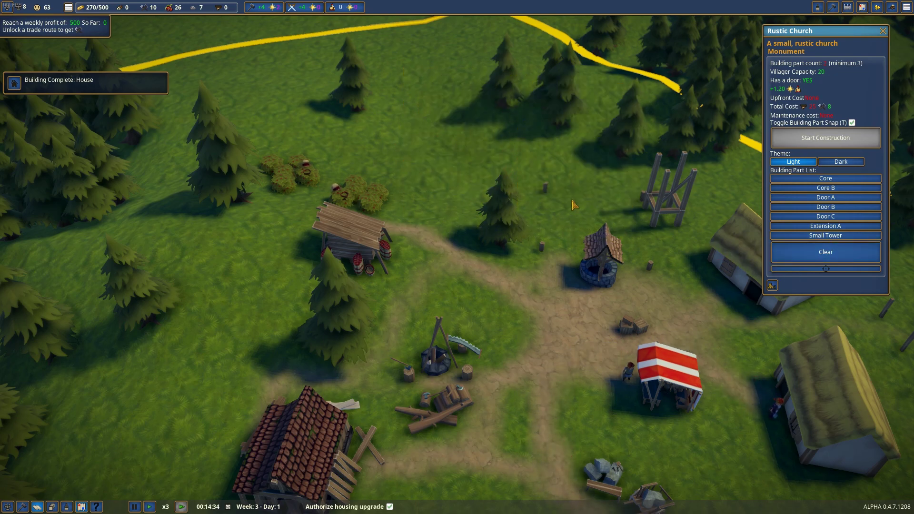
scroll(457, 258, "down", 3)
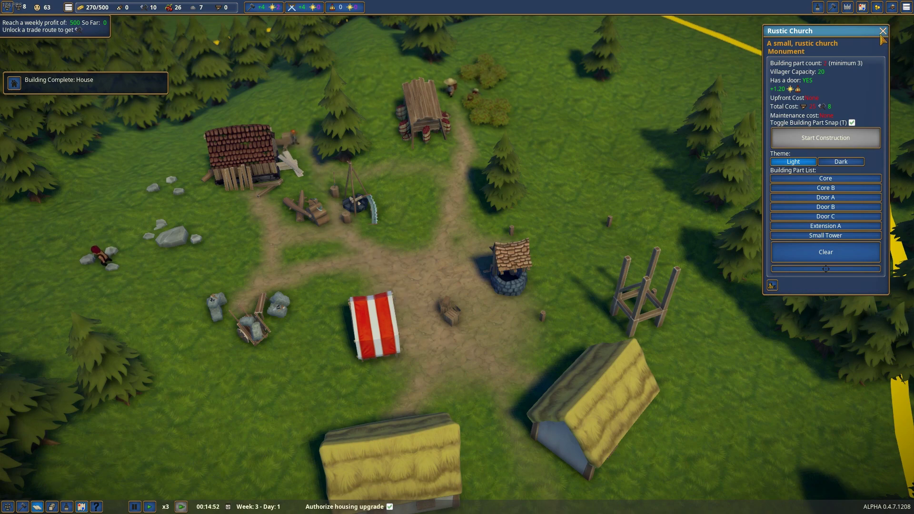
left_click(883, 31)
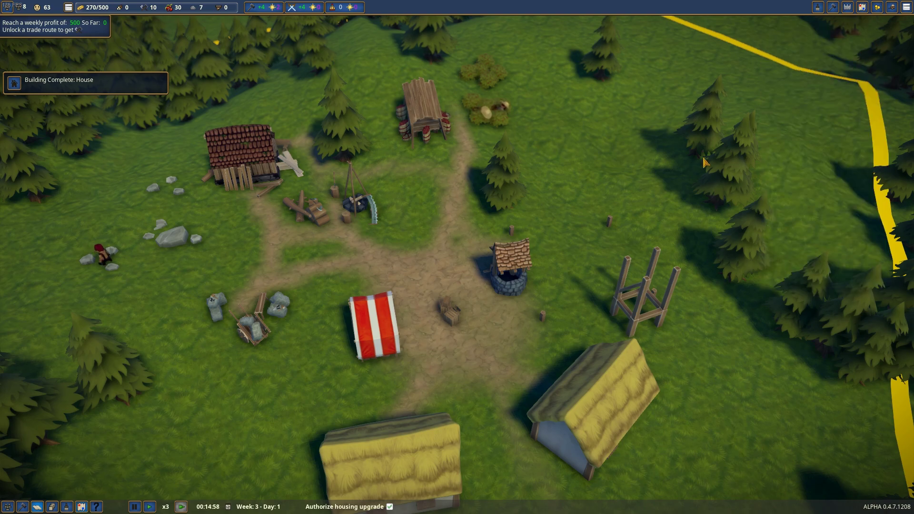
scroll(457, 257, "down", 3)
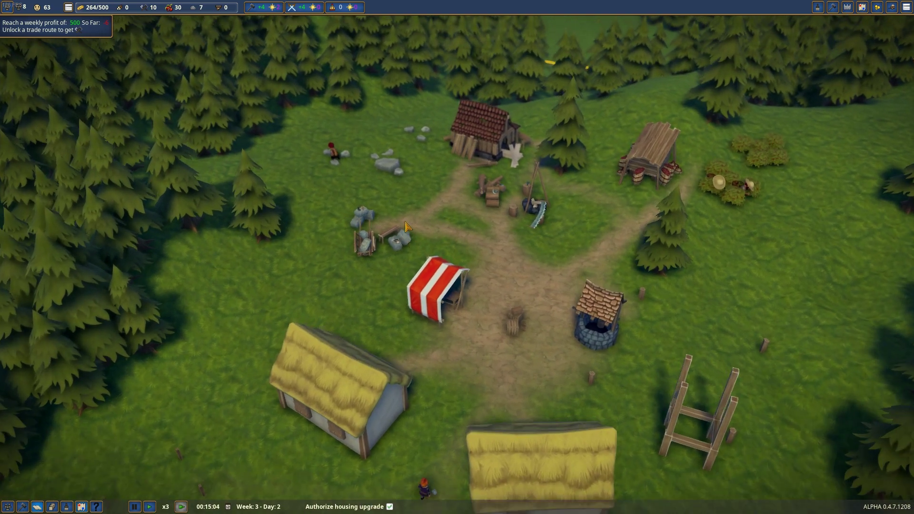
scroll(427, 328, "down", 3)
left_click_drag(571, 317, 554, 324)
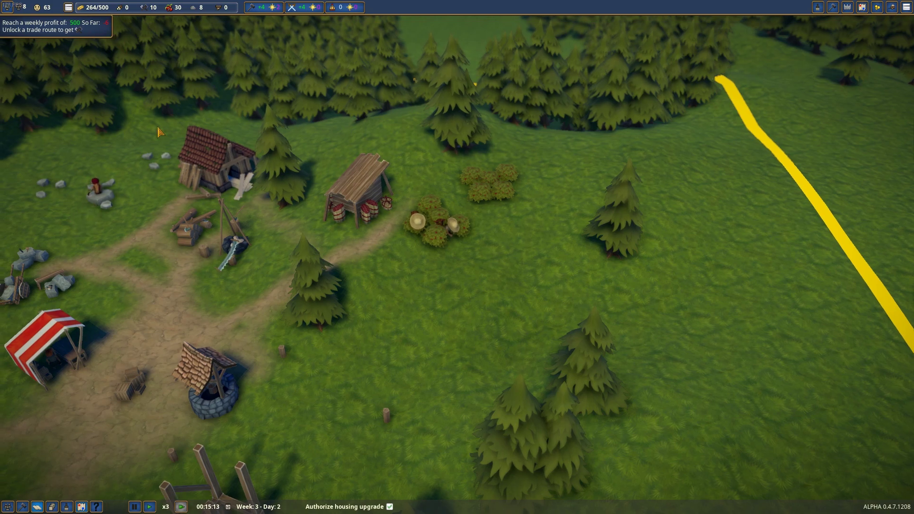
Open the red striped market stall's details and switch the market to edit mode
left_click_drag(457, 286, 500, 271)
left_click(171, 336)
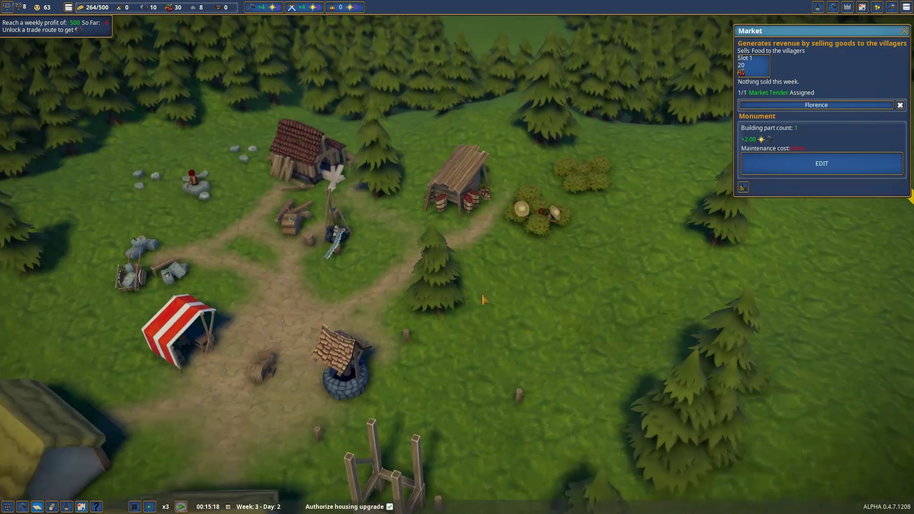
scroll(483, 300, "up", 1)
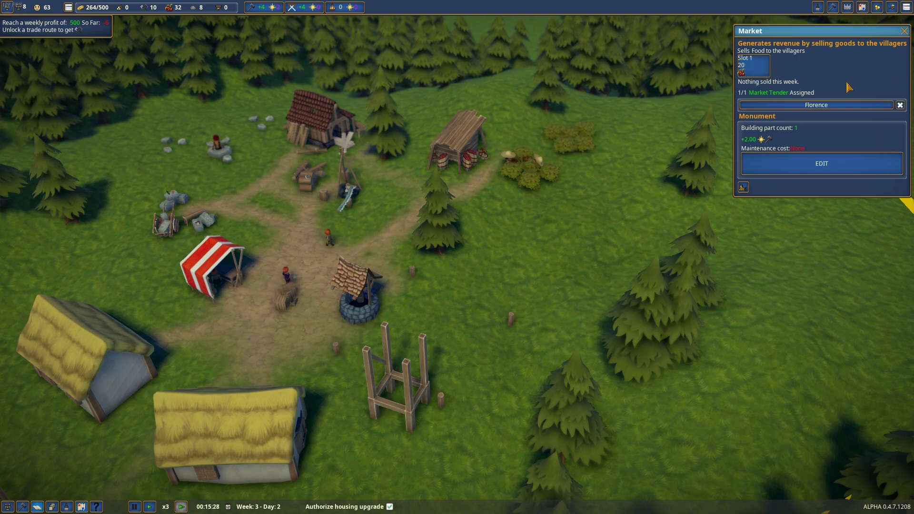
left_click(822, 163)
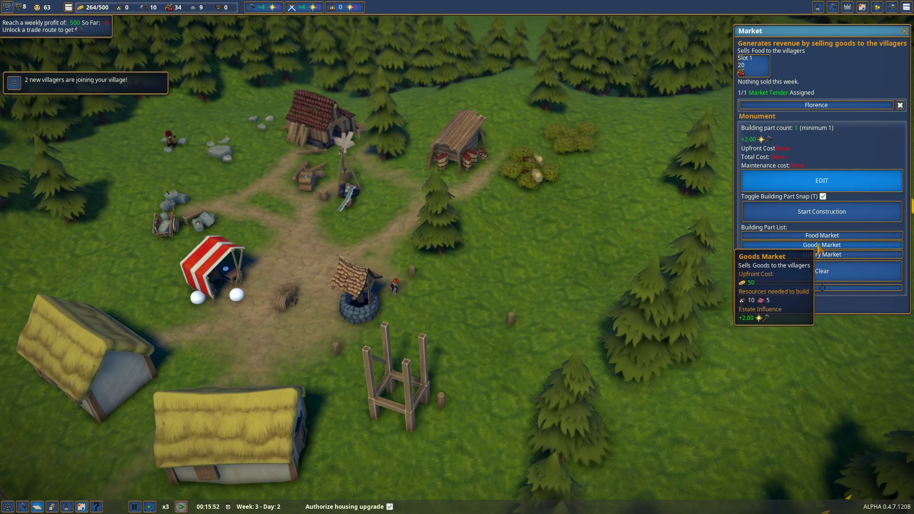
left_click_drag(429, 257, 636, 271)
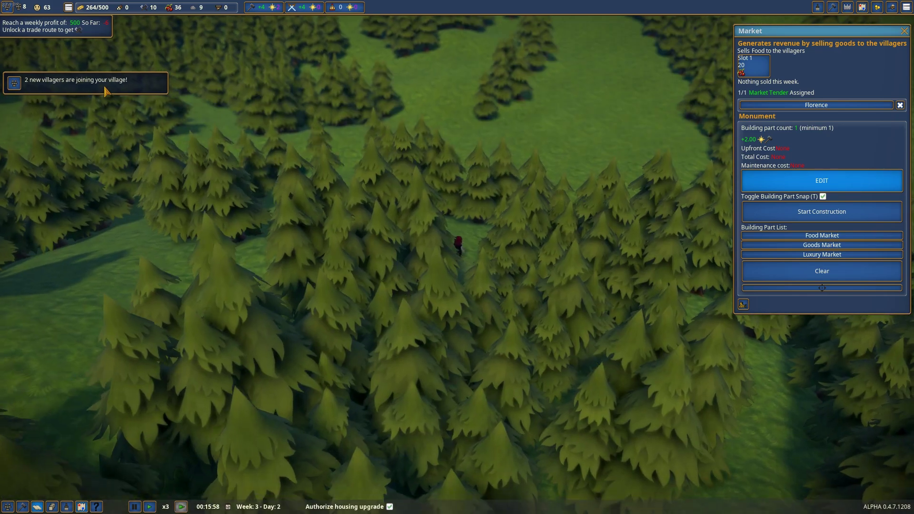
scroll(635, 272, "down", 8)
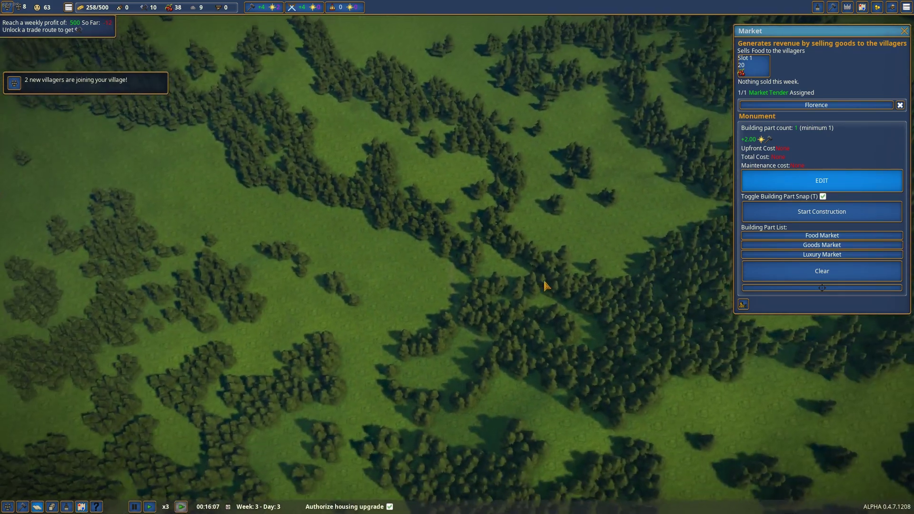
key("w")
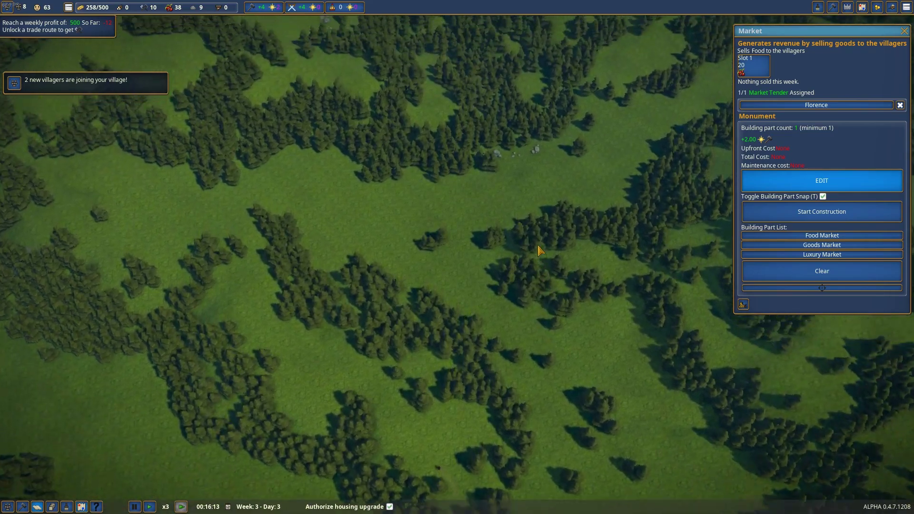
key("w")
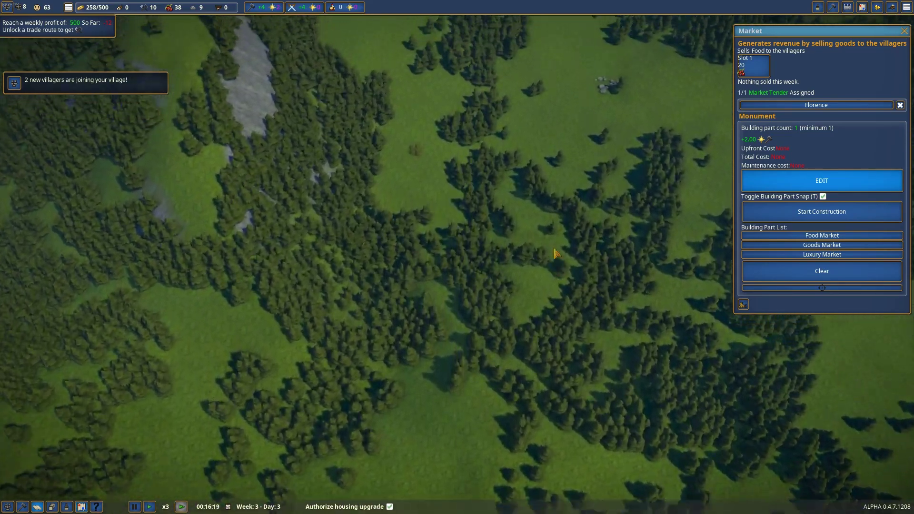
key("w")
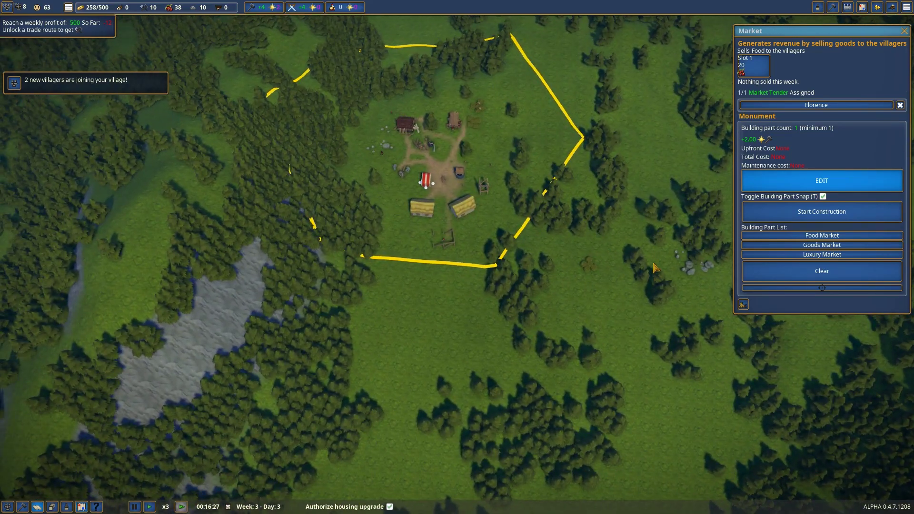
scroll(602, 257, "up", 3)
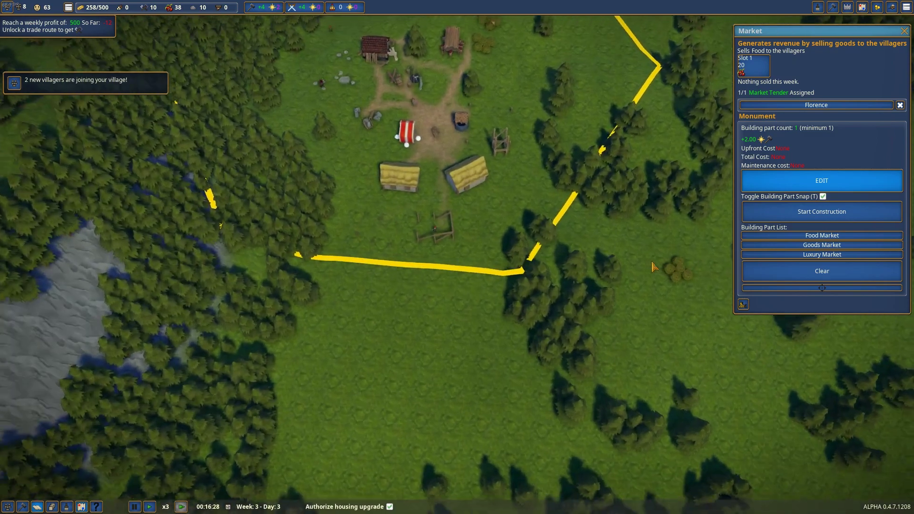
scroll(602, 257, "up", 3)
scroll(602, 257, "up", 3)
scroll(424, 289, "up", 3)
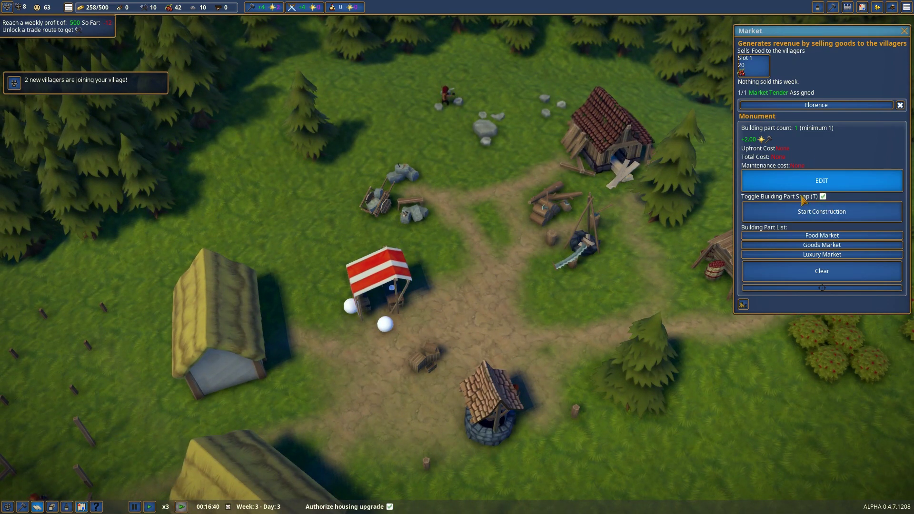
Add a second stall to the Food Market and start building the extension
left_click(804, 211)
left_click(817, 163)
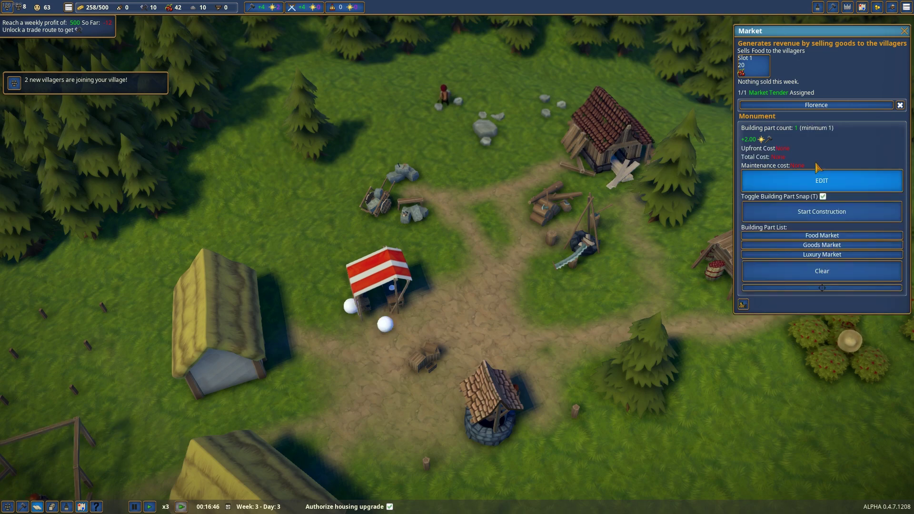
left_click(822, 254)
left_click(335, 289)
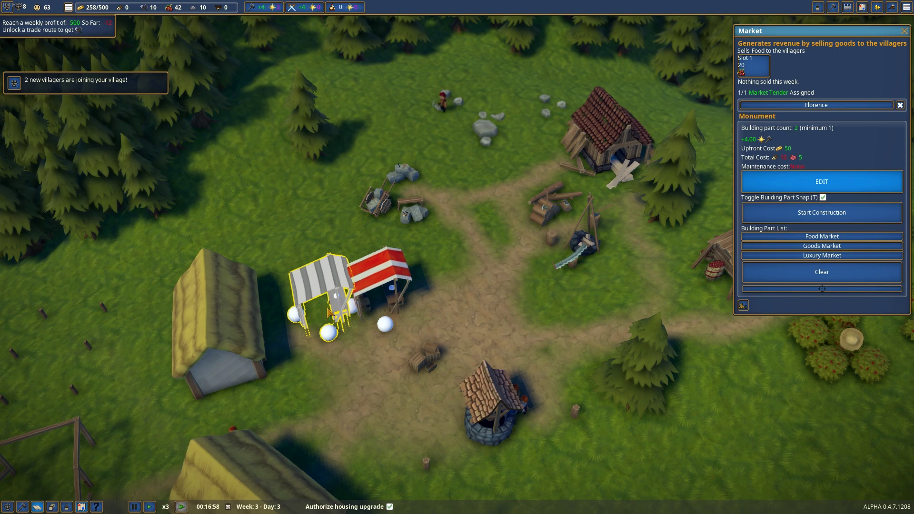
key("s")
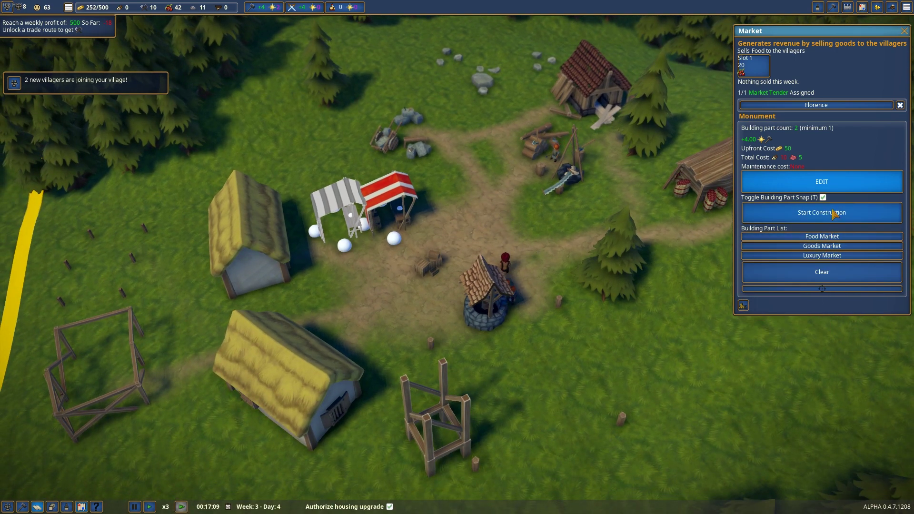
left_click(833, 214)
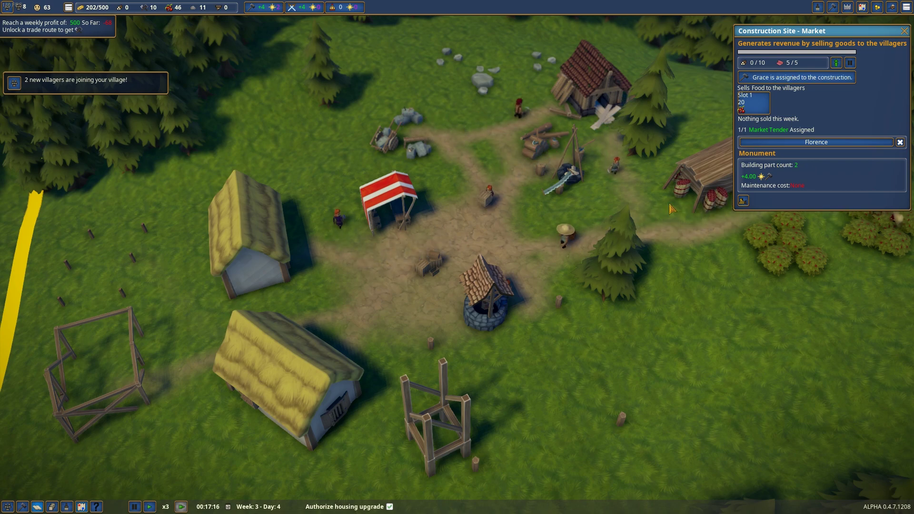
Reopen the market construction details while rotating the view around the village
key("e")
key("e")
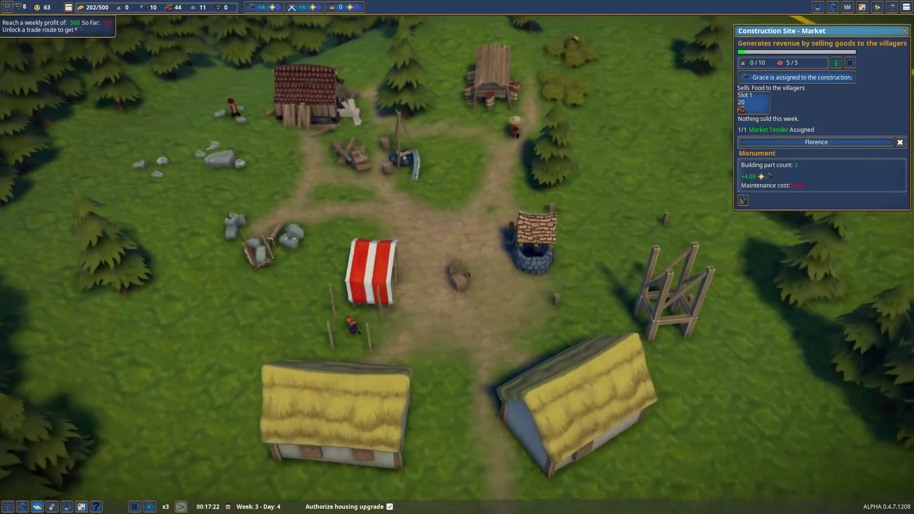
key("e")
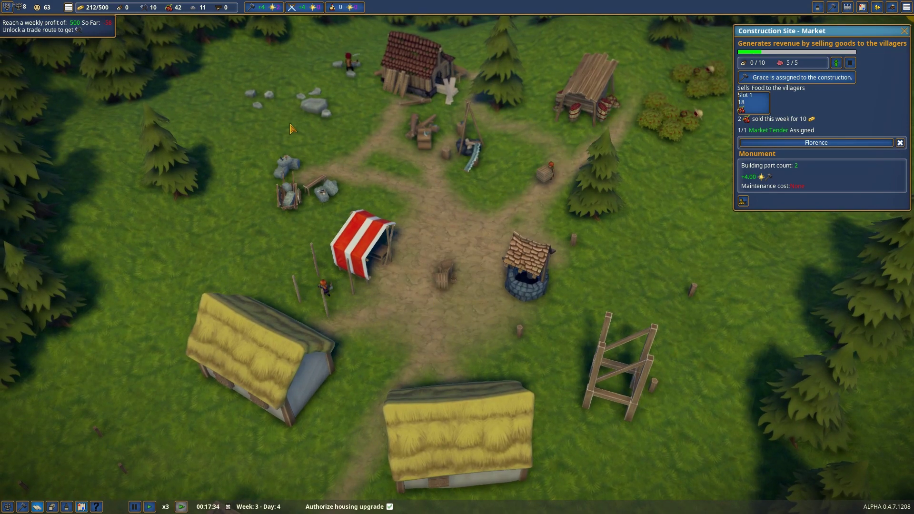
key("d")
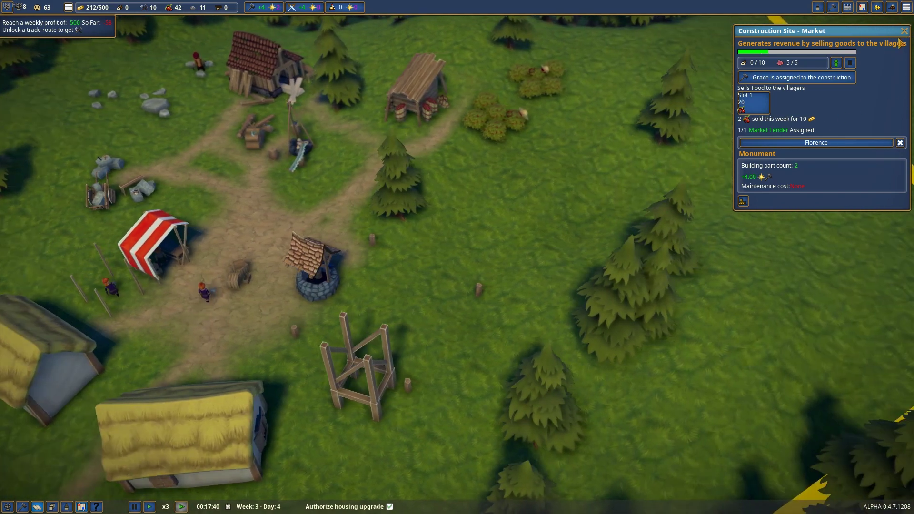
left_click(905, 31)
left_click(179, 239)
key("a")
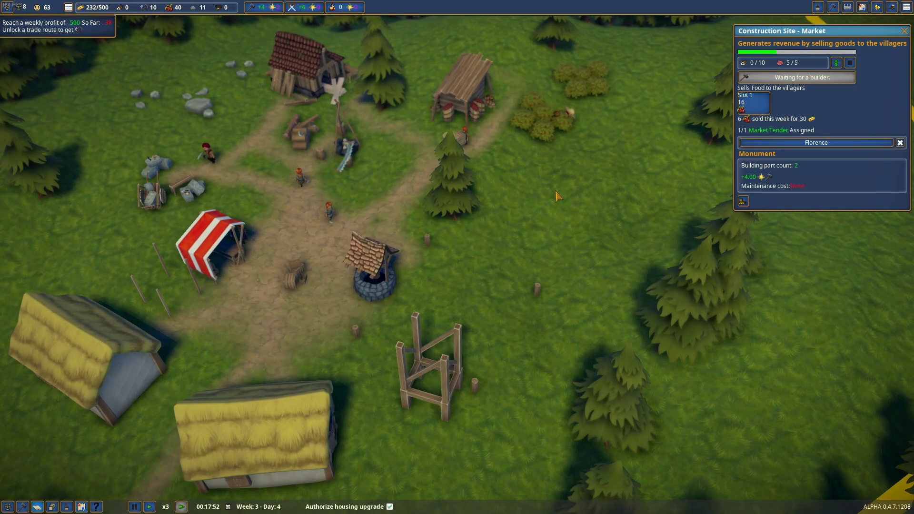
key("q")
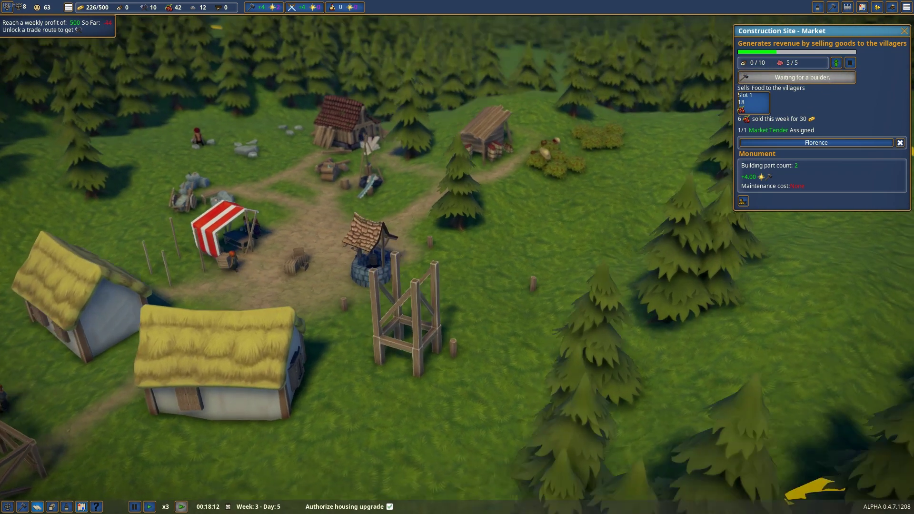
scroll(457, 257, "up", 5)
scroll(458, 257, "down", 5)
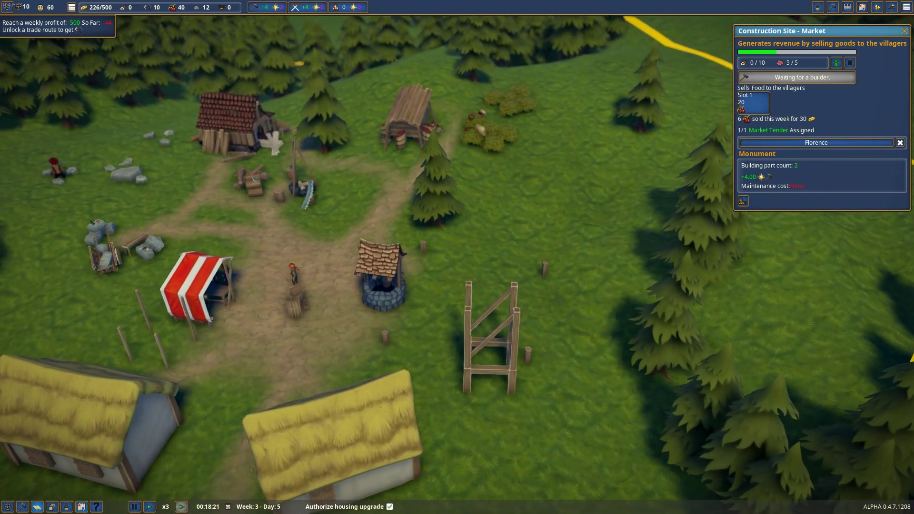
key("q")
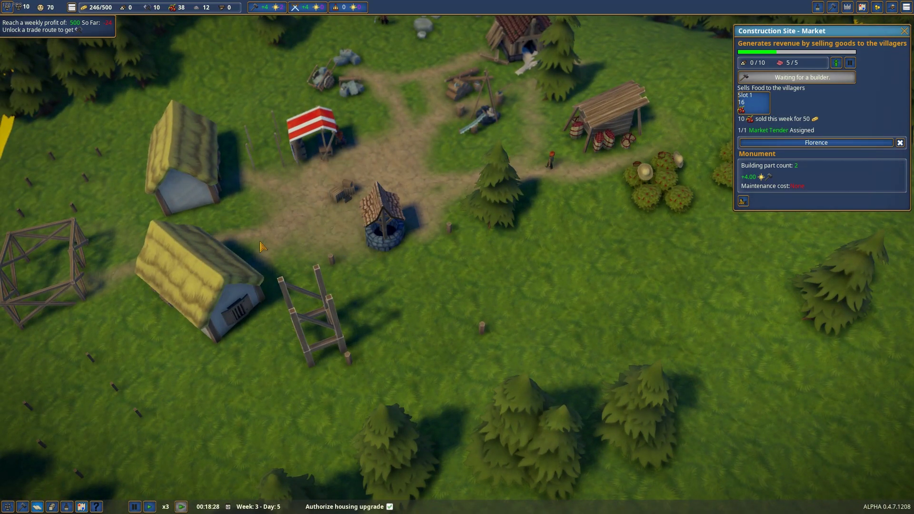
Read help pages on camera, land, village center and Villagers, then close help
left_click(96, 506)
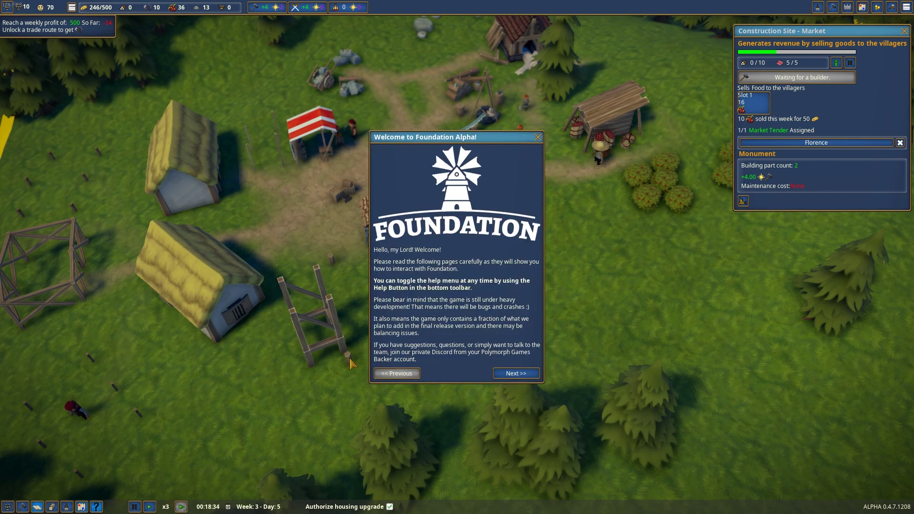
left_click(513, 374)
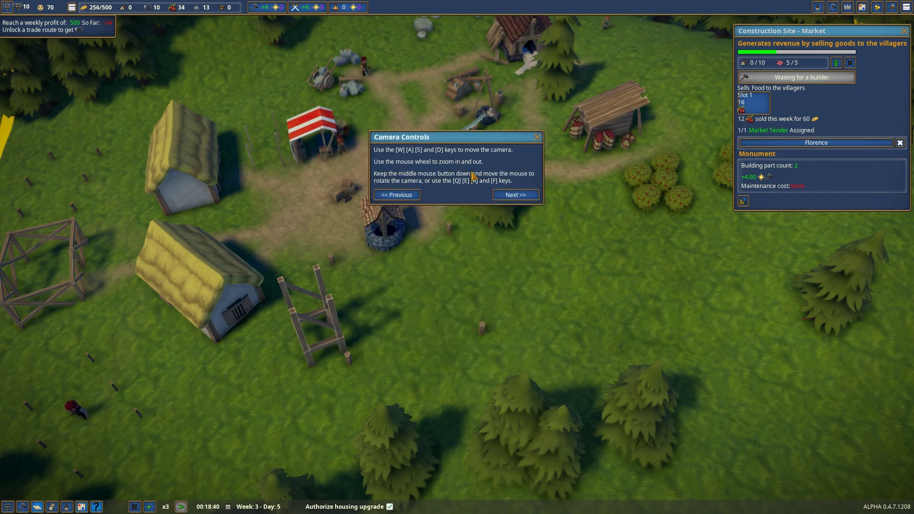
left_click(506, 197)
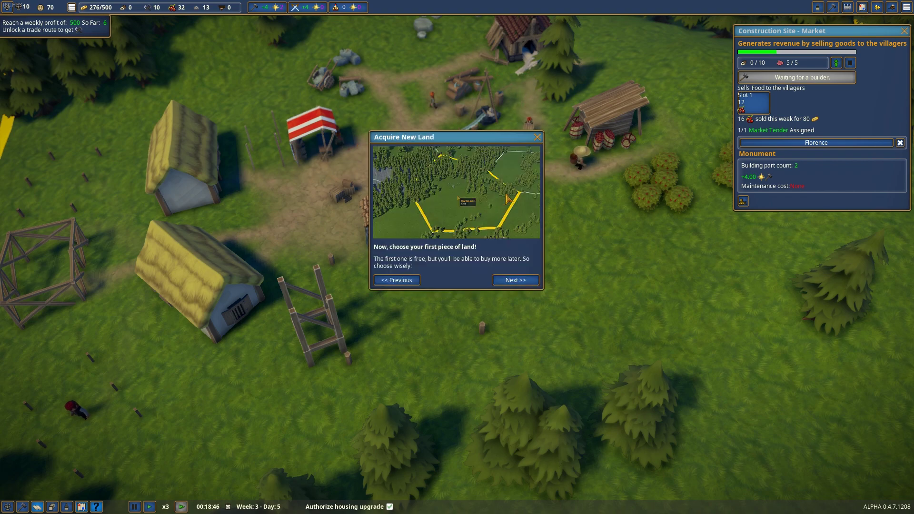
left_click(521, 281)
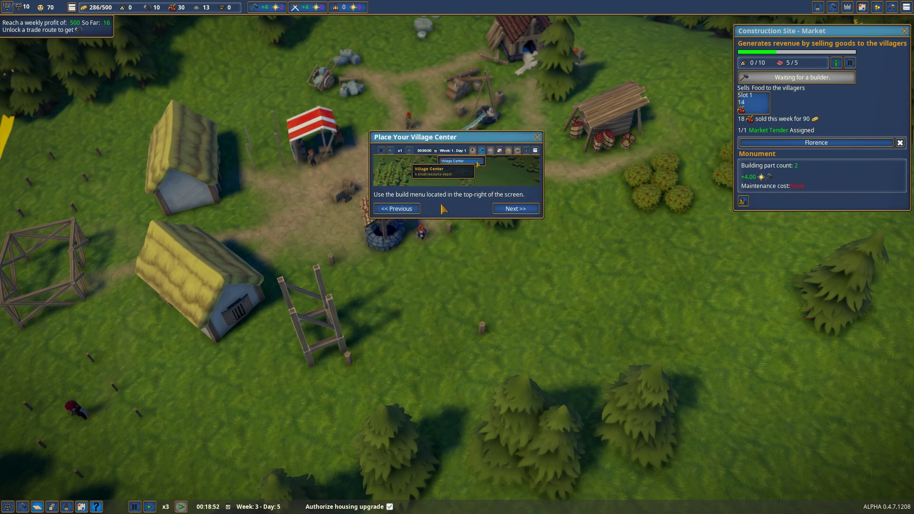
left_click(515, 212)
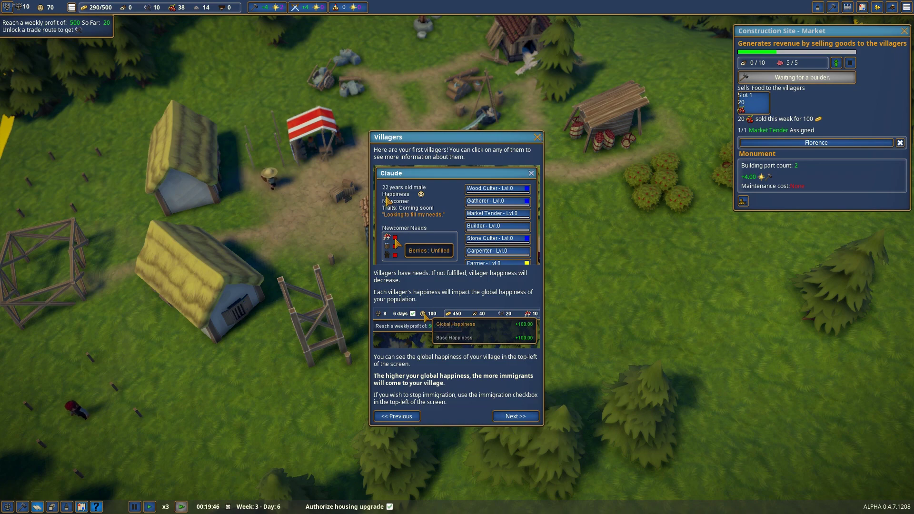
left_click(537, 137)
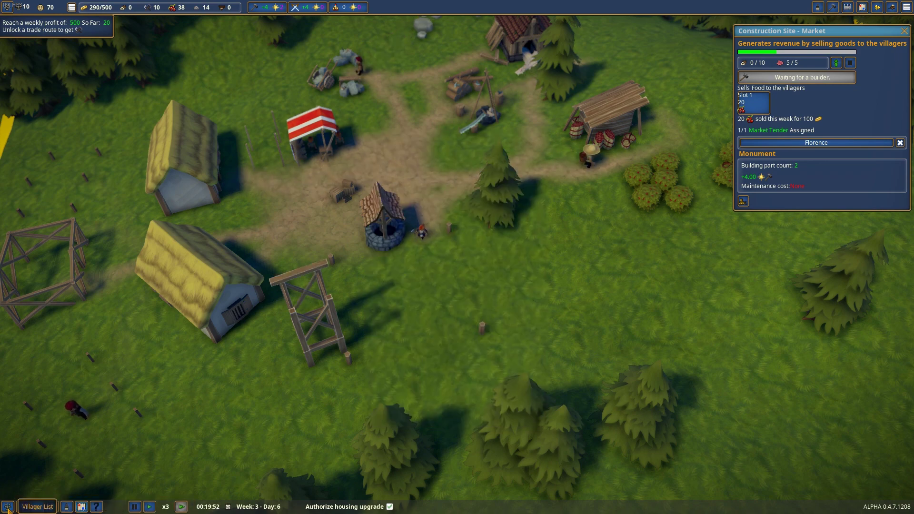
Employ one unemployed villager as Market Tender and newcomer Willibald as Shepherd
left_click(36, 506)
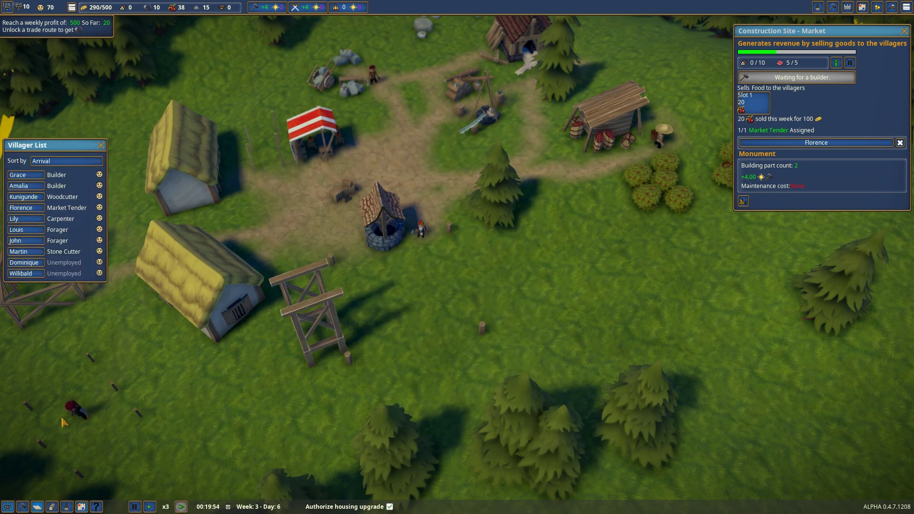
left_click(22, 263)
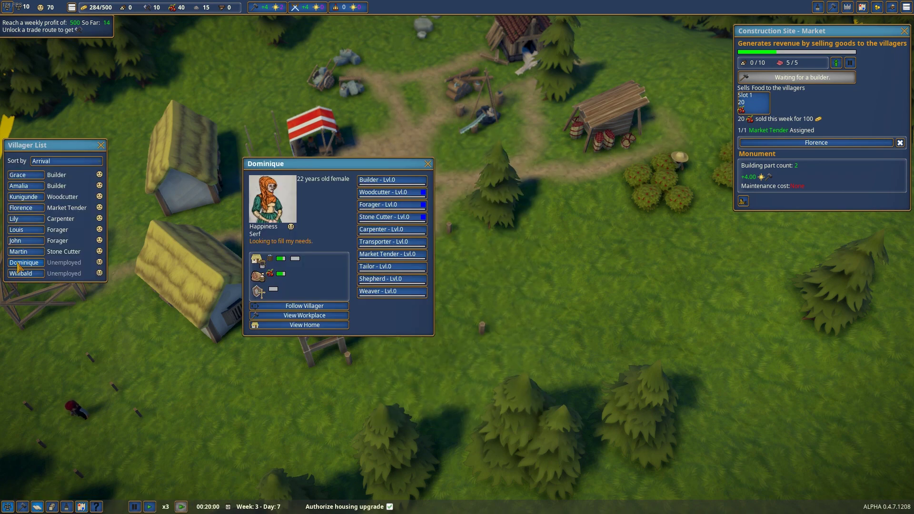
left_click(386, 254)
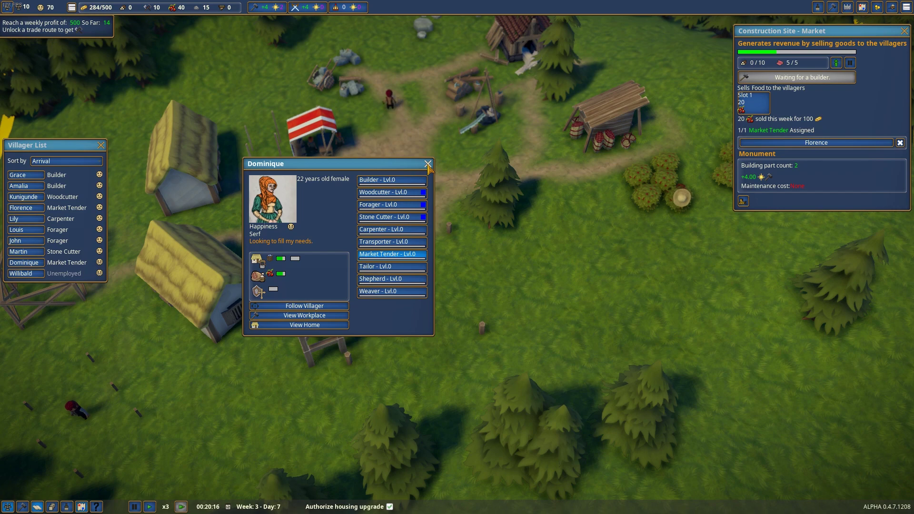
left_click(428, 164)
left_click(27, 276)
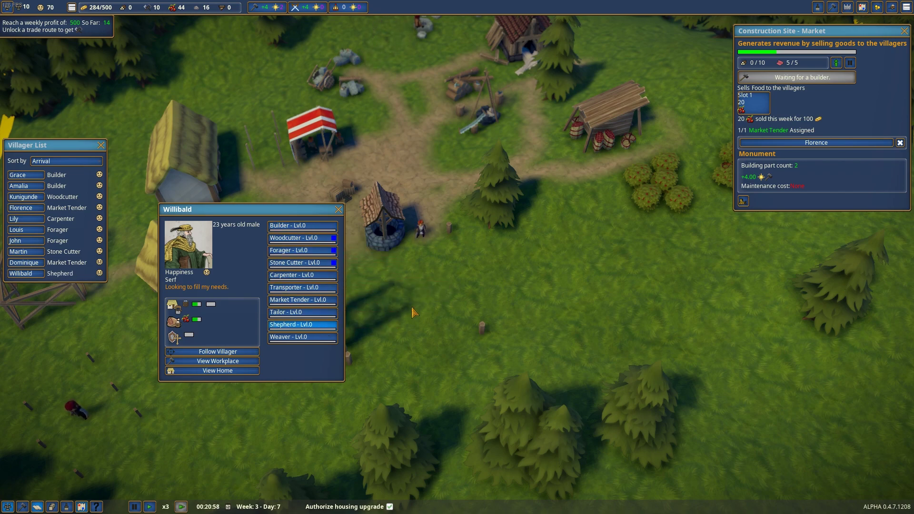
left_click(339, 210)
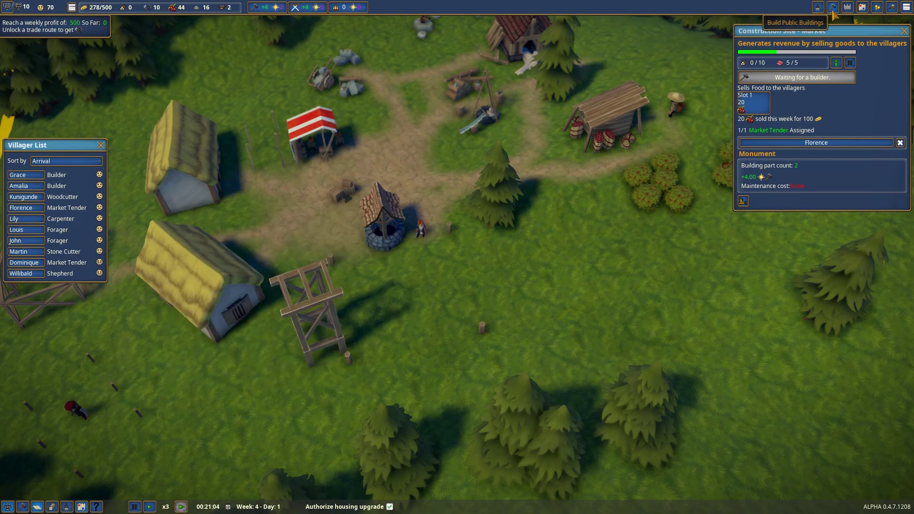
Place a Sheep Farm for 50 gold, check the shepherd, and close the villager list
left_click(833, 7)
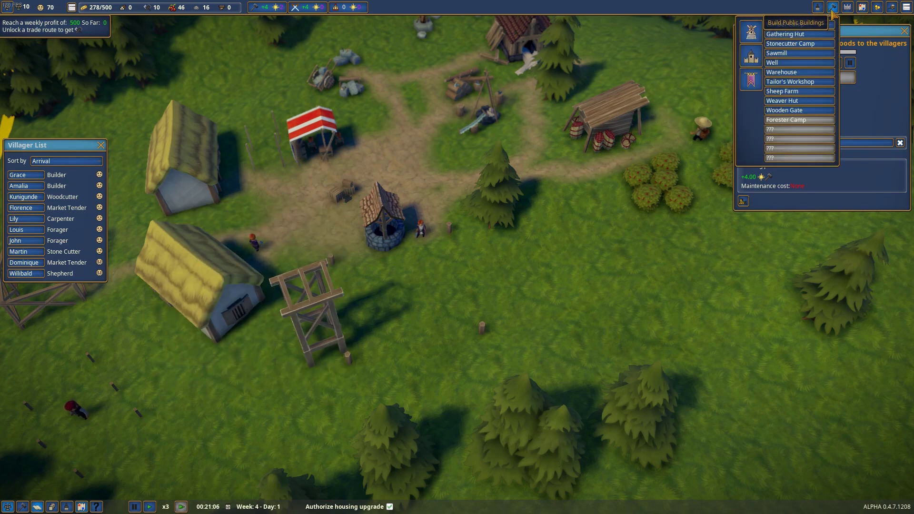
left_click(785, 92)
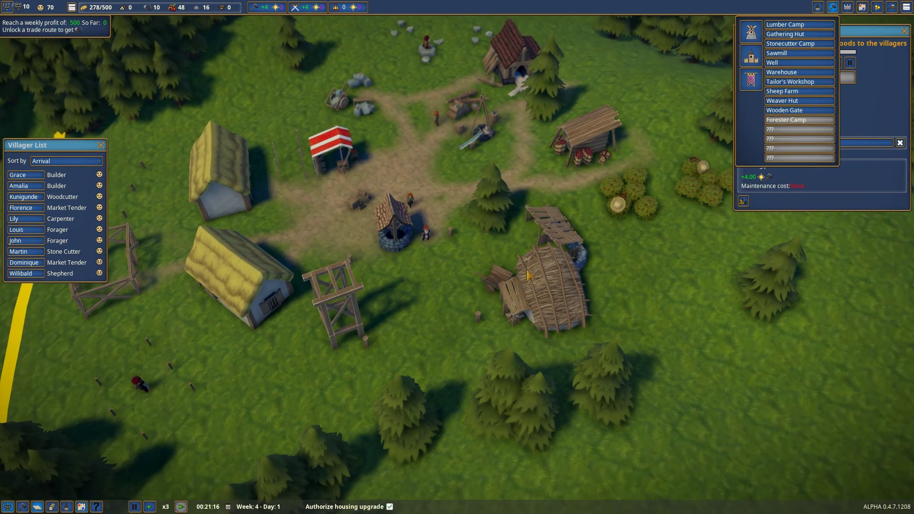
scroll(458, 257, "down", 3)
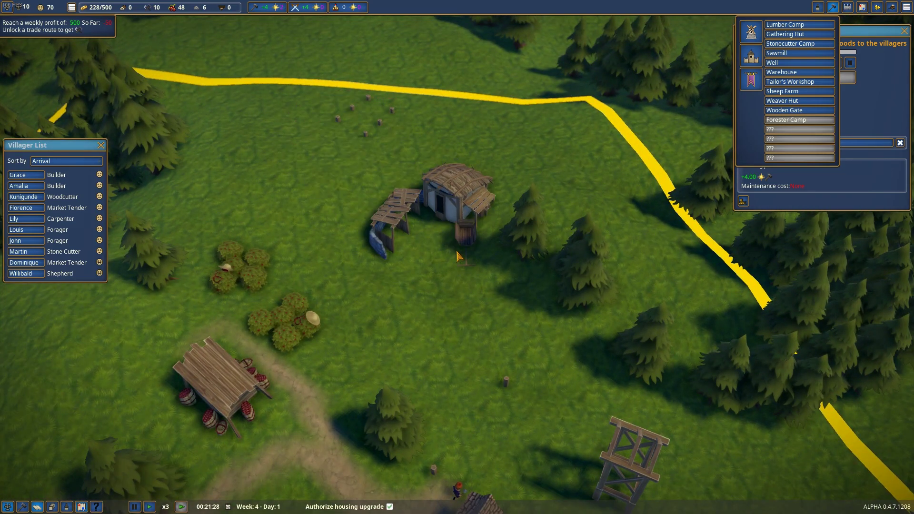
scroll(457, 258, "down", 3)
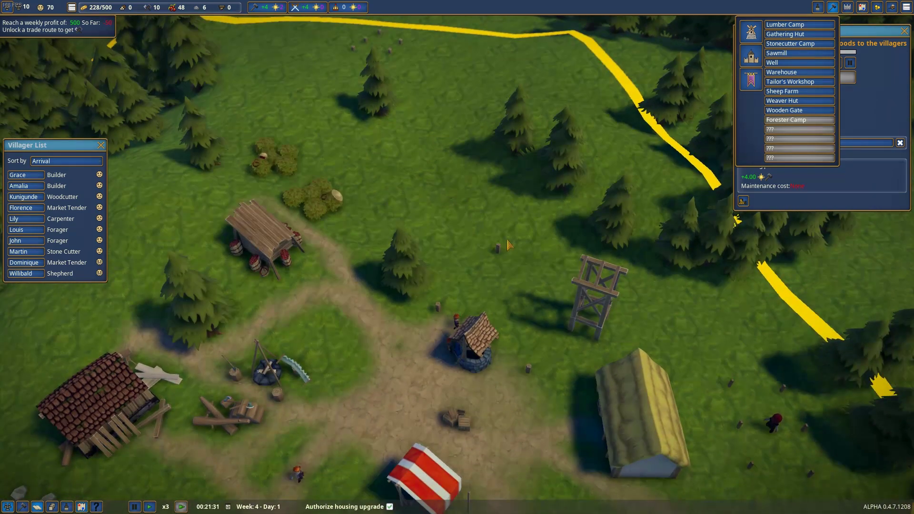
scroll(507, 245, "down", 3)
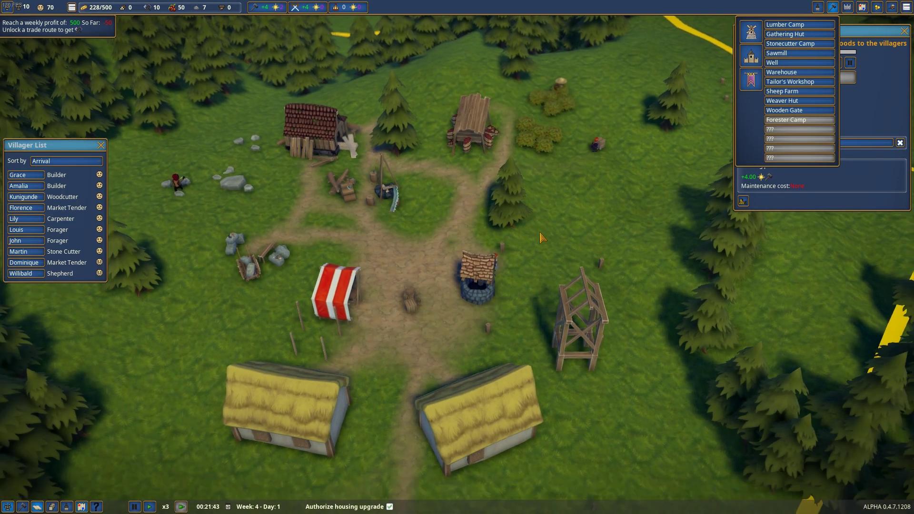
scroll(542, 238, "down", 3)
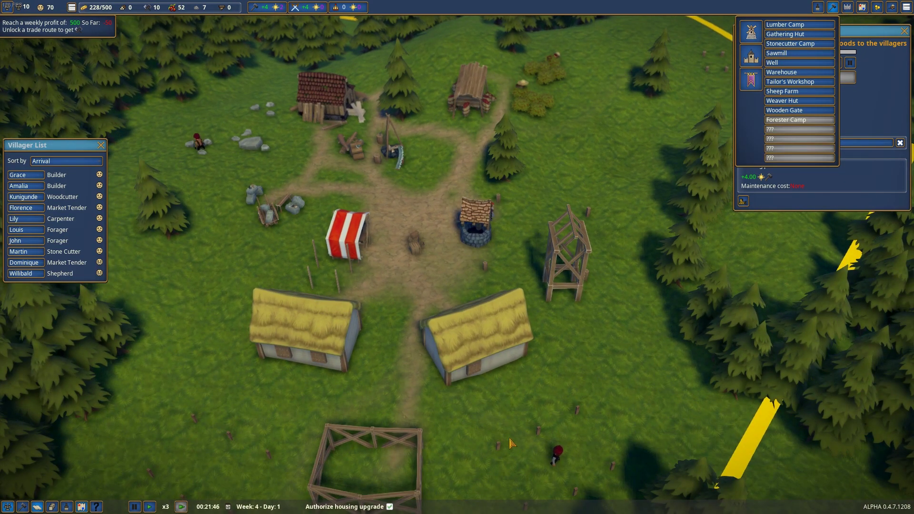
scroll(511, 443, "down", 2)
left_click(547, 363)
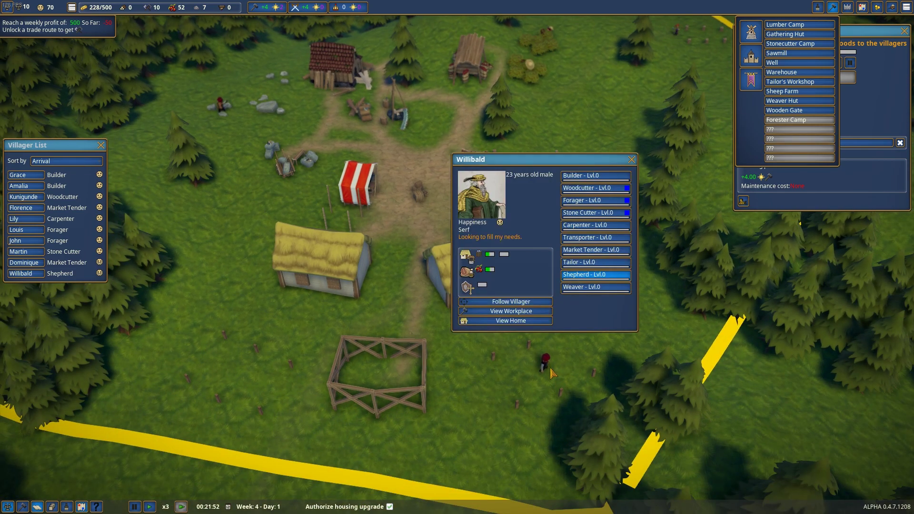
left_click(633, 161)
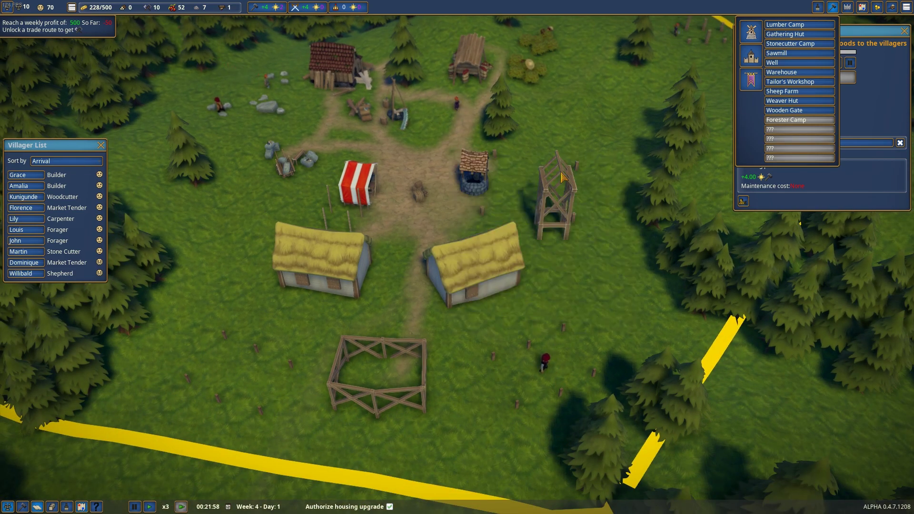
left_click(102, 145)
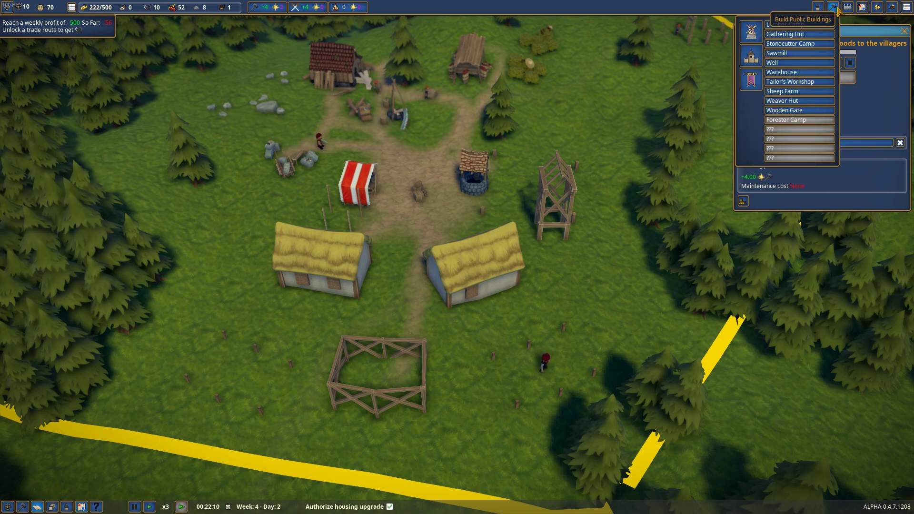
scroll(475, 209, "up", 3)
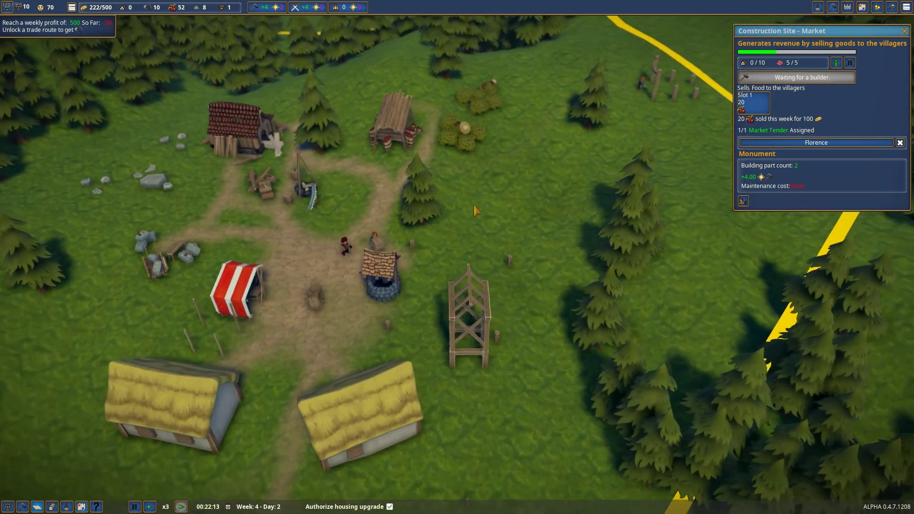
left_click_drag(473, 209, 433, 291)
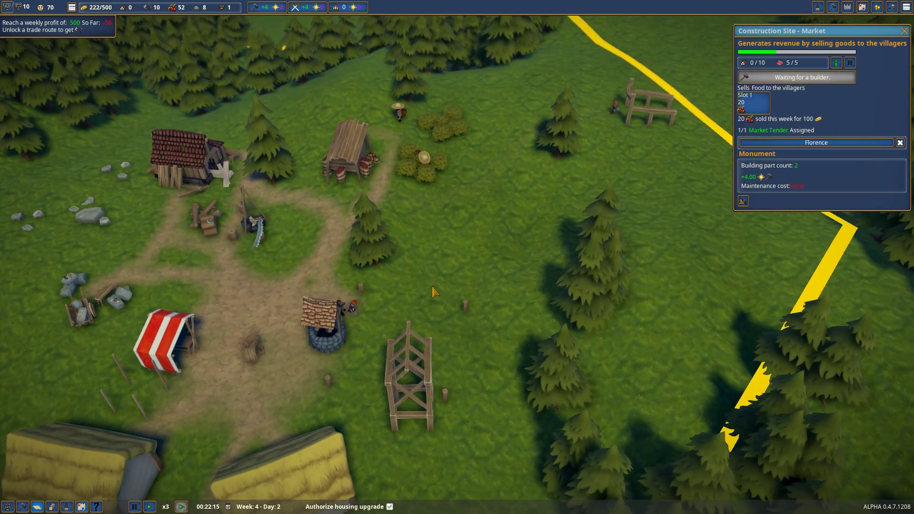
Assign resources to the warehouse's four storage slots, including berries, stone and planks
left_click(420, 421)
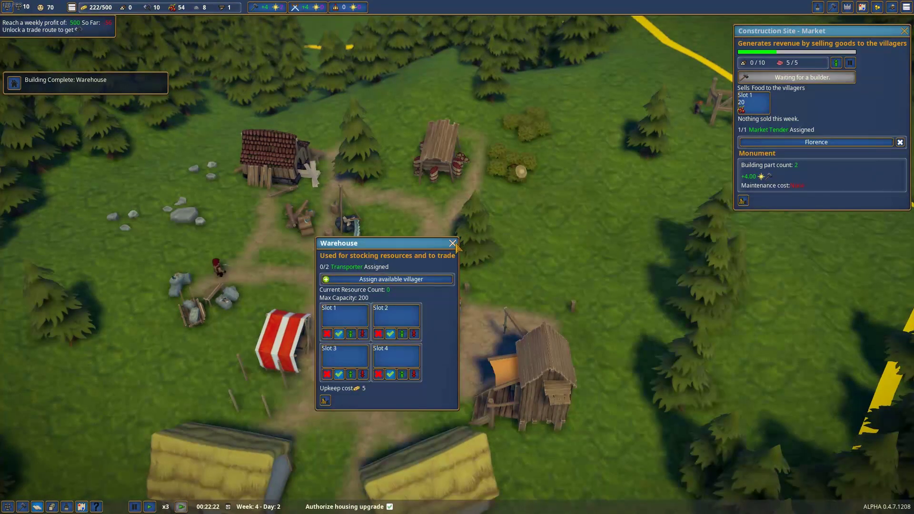
scroll(370, 345, "up", 2)
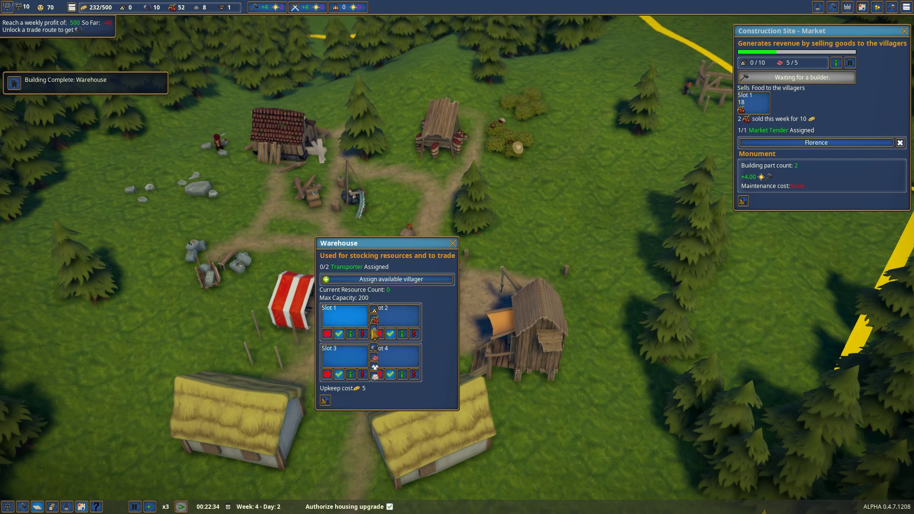
left_click(374, 313)
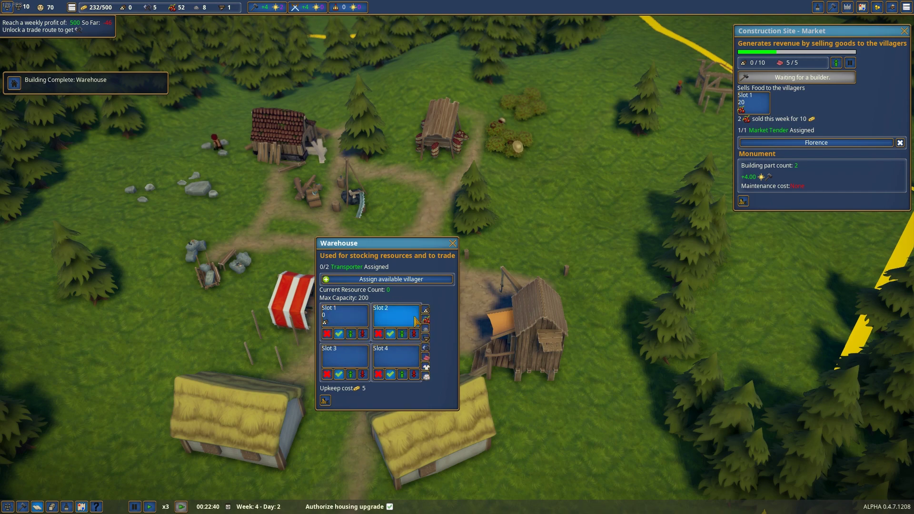
left_click(425, 322)
left_click(357, 357)
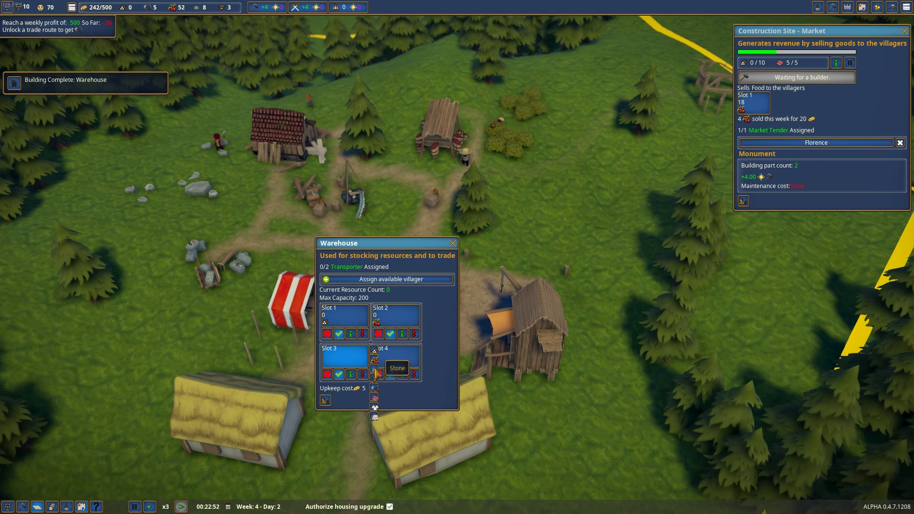
left_click(375, 372)
left_click(401, 357)
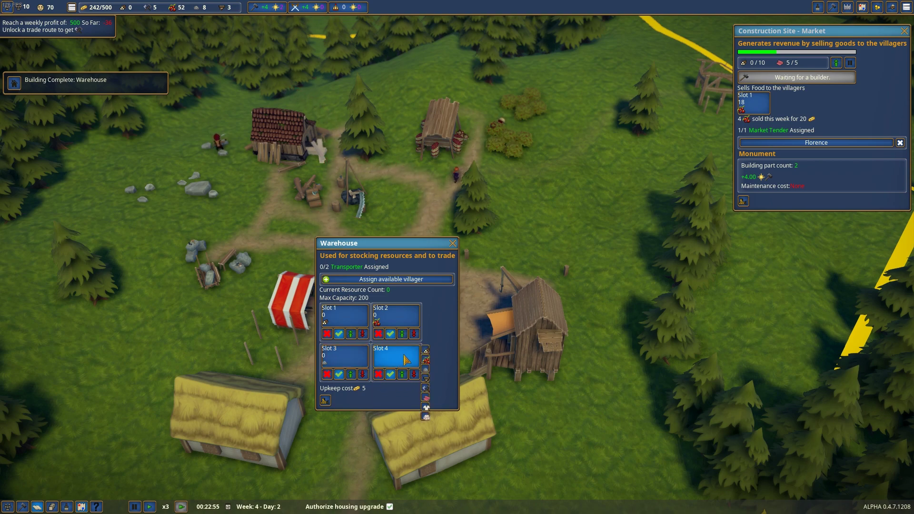
left_click(426, 377)
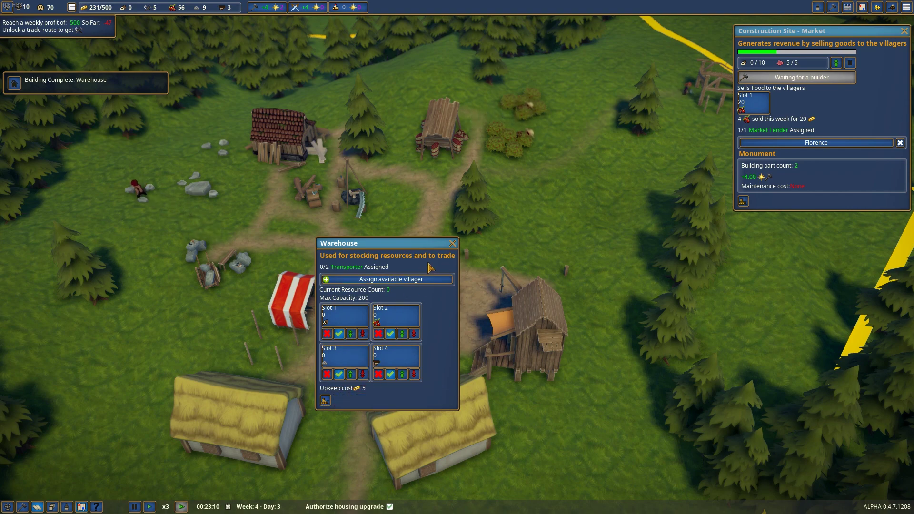
left_click(453, 244)
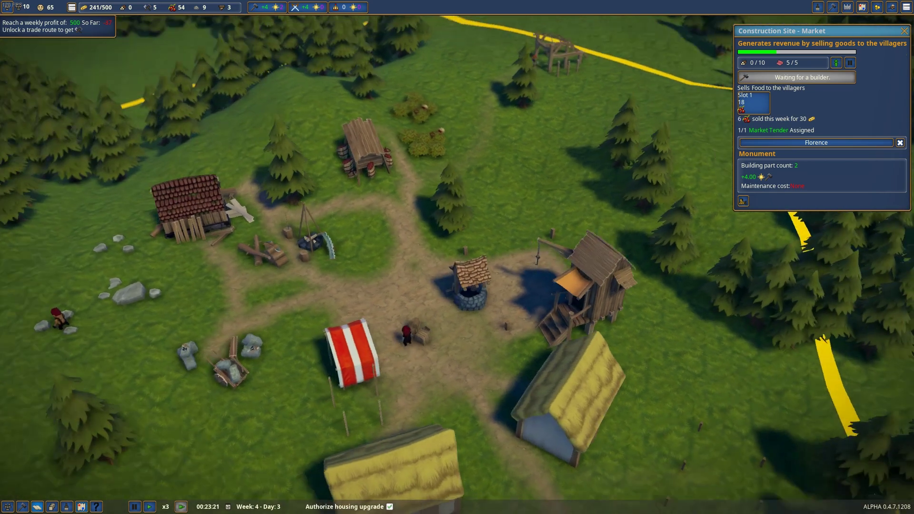
mouse_move(357, 357)
left_mouse_down()
mouse_move(661, 322)
mouse_move(877, 107)
left_mouse_up()
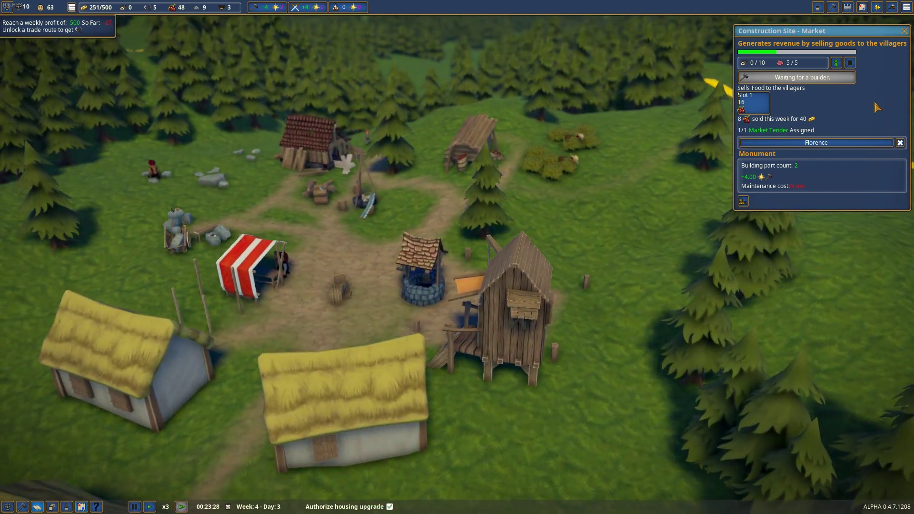
key("Escape")
left_click_drag(457, 286, 341, 179)
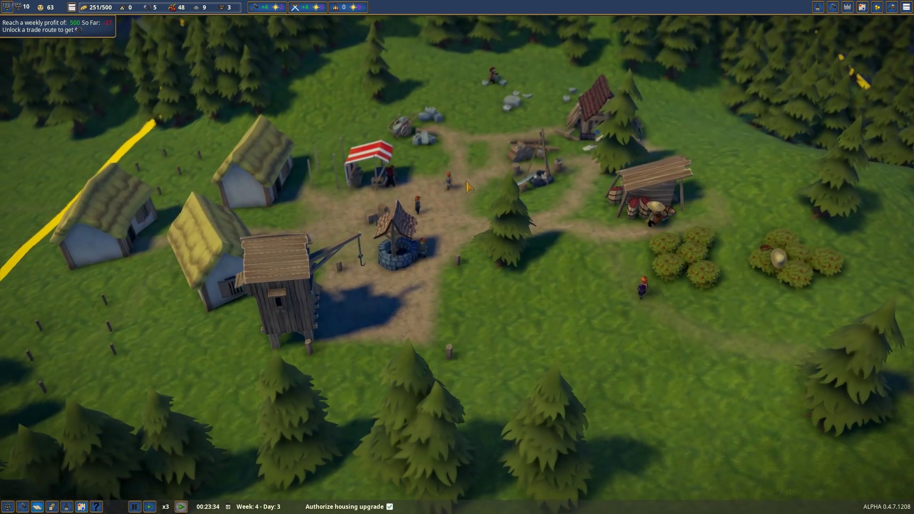
left_click(357, 165)
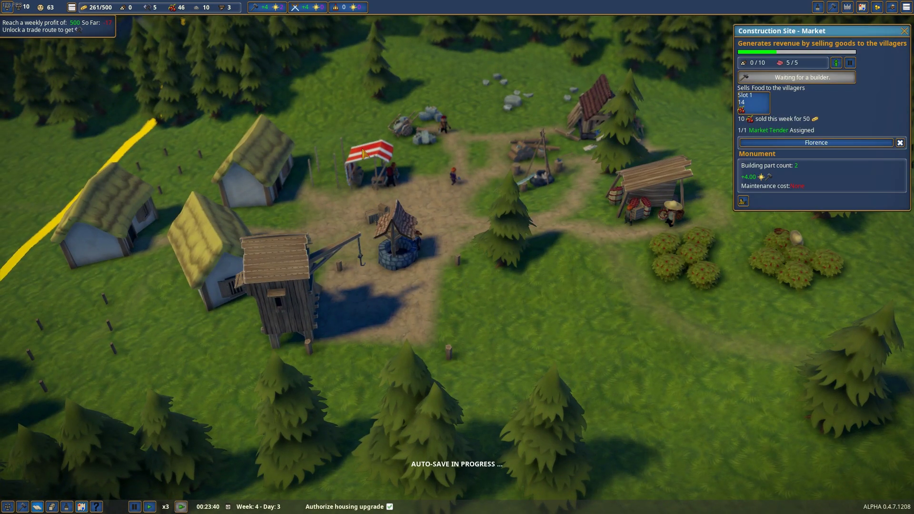
scroll(357, 165, "up", 2)
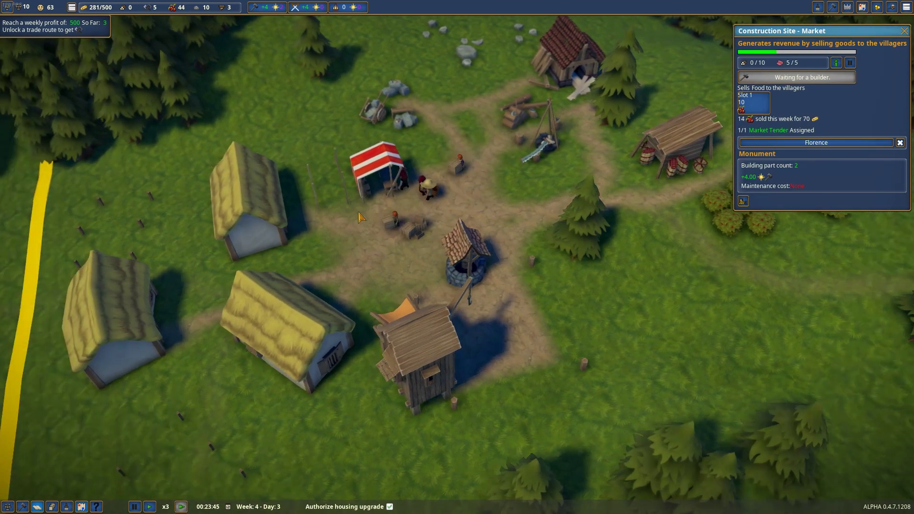
scroll(453, 297, "up", 4)
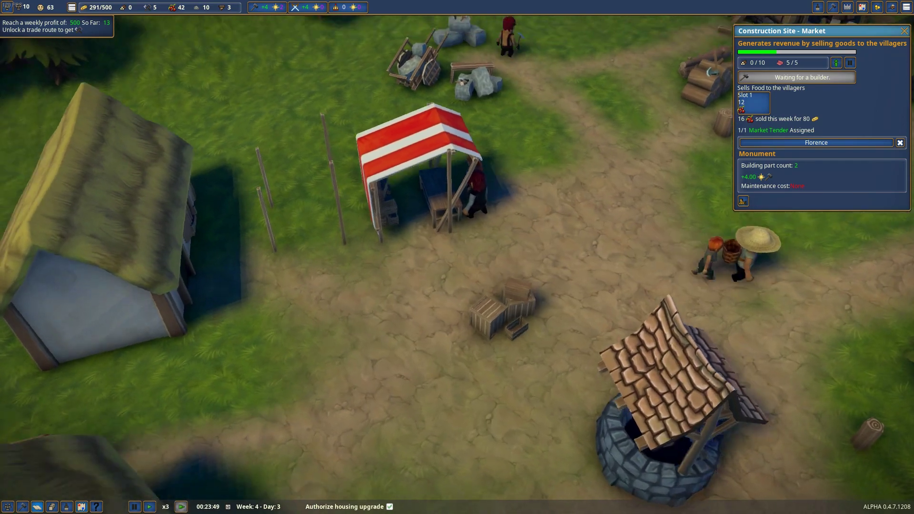
left_click_drag(453, 299, 357, 214)
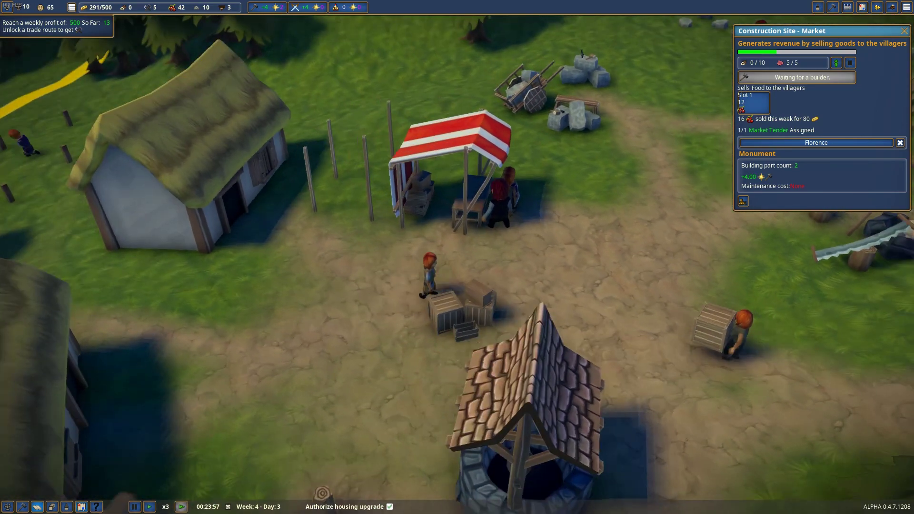
left_click_drag(358, 286, 500, 178)
scroll(457, 257, "down", 5)
mouse_move(458, 258)
left_mouse_down()
mouse_move(504, 300)
mouse_move(505, 290)
left_mouse_up()
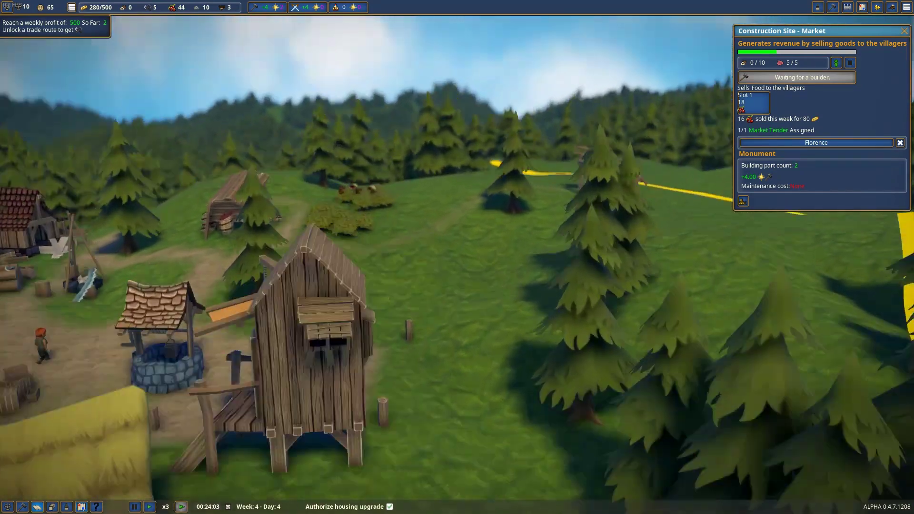
left_click(504, 300)
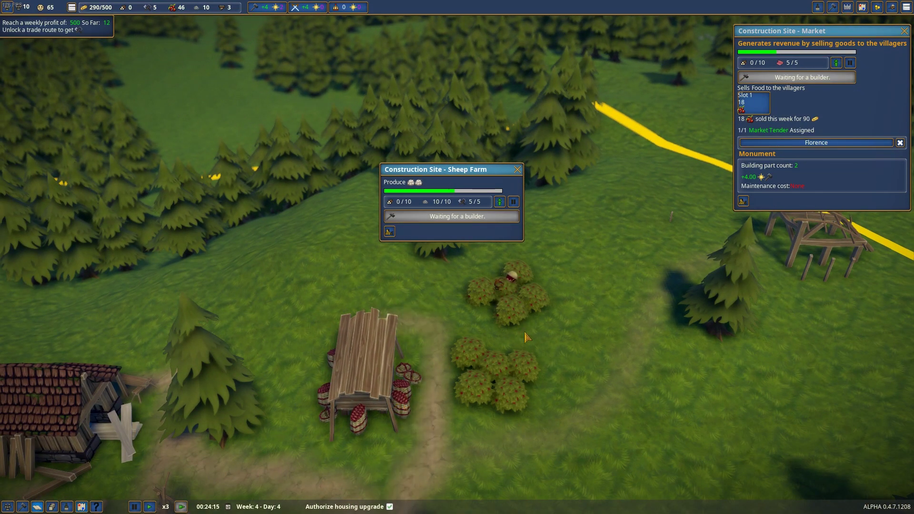
mouse_move(437, 254)
left_mouse_down()
mouse_move(427, 420)
mouse_move(524, 238)
left_mouse_up()
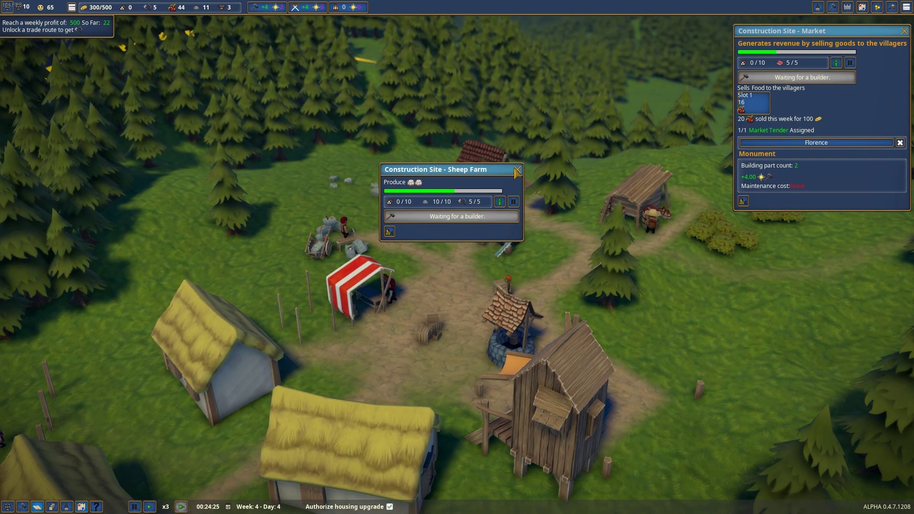
left_click(517, 171)
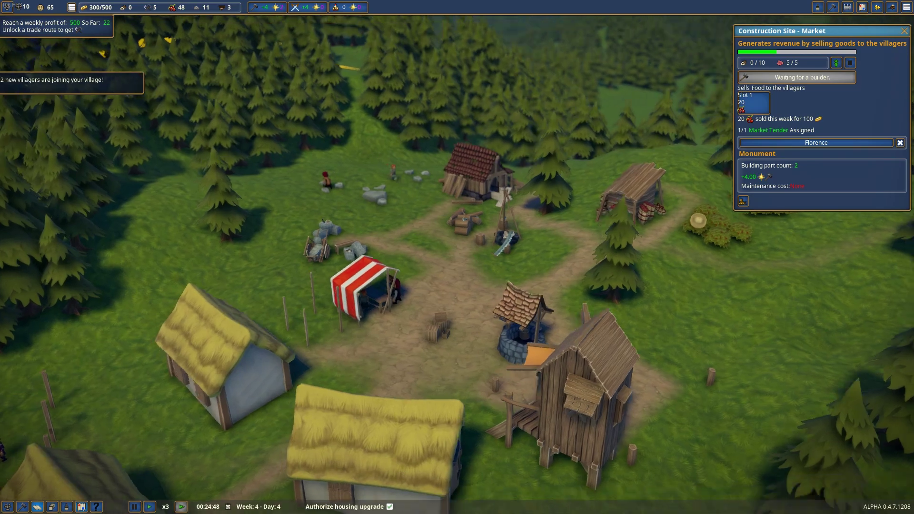
middle_click(437, 193)
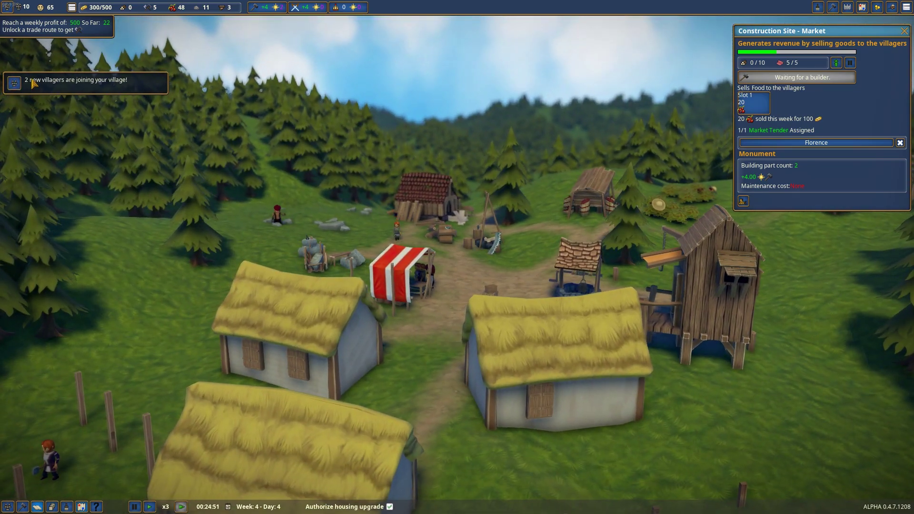
scroll(457, 257, "down", 8)
scroll(457, 258, "down", 5)
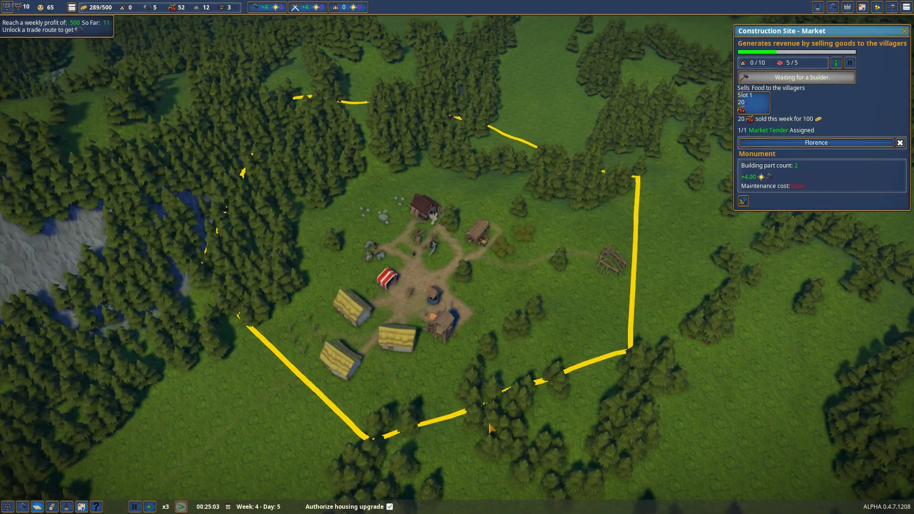
scroll(490, 429, "up", 1)
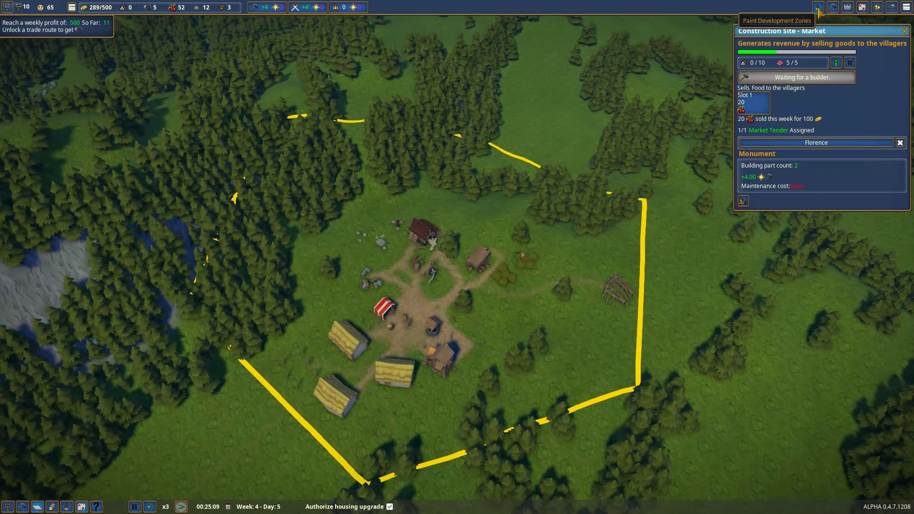
Paint more residential zone south-east of the houses toward the southern border
left_click(819, 7)
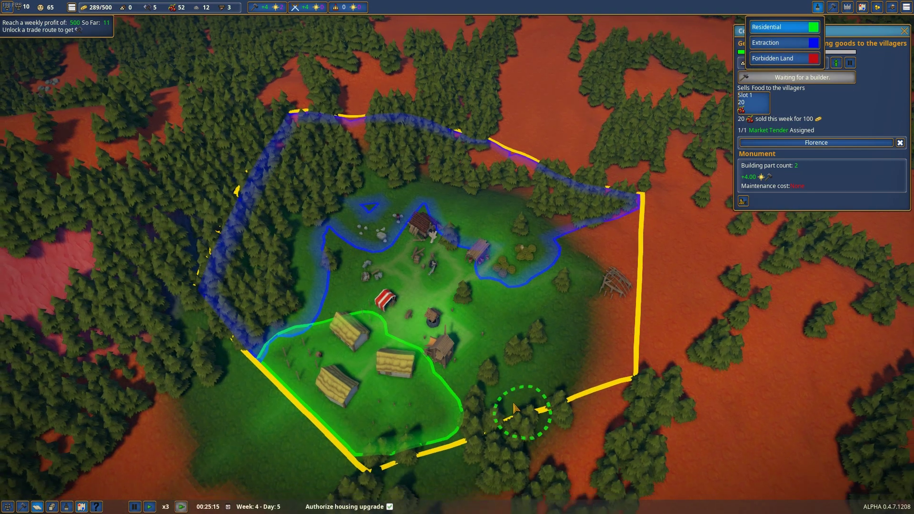
scroll(513, 407, "up", 1)
scroll(457, 411, "up", 1)
scroll(402, 414, "up", 1)
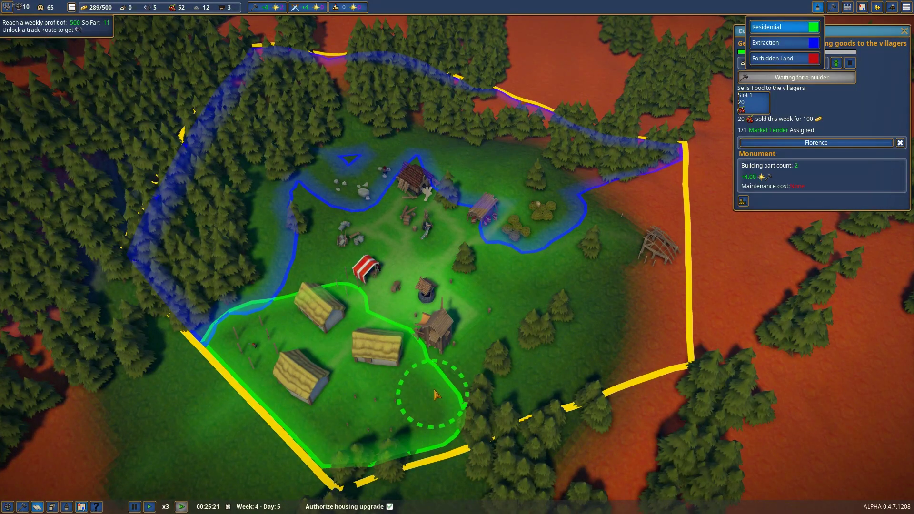
left_click_drag(436, 394, 348, 421)
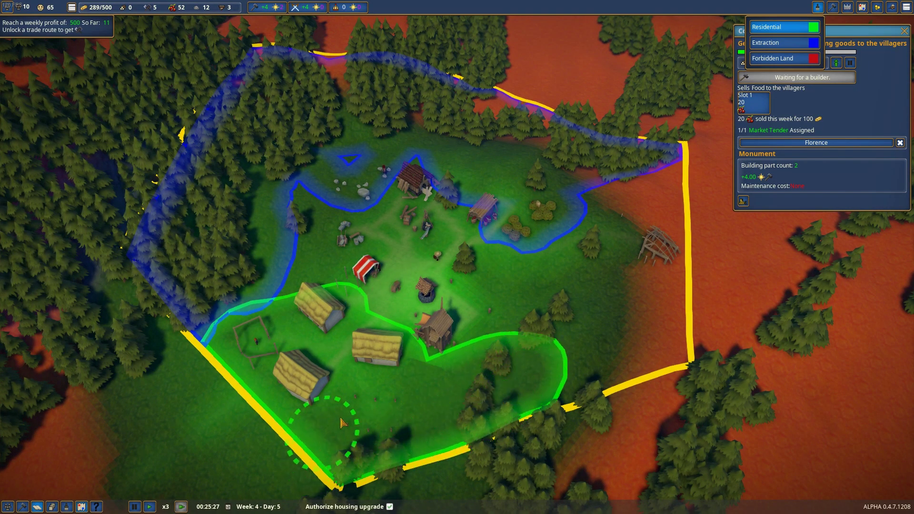
scroll(348, 422, "down", 1)
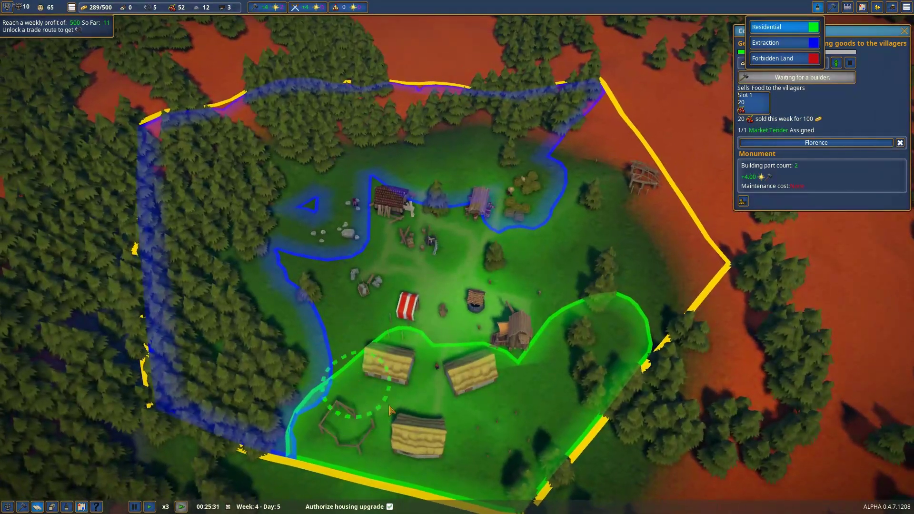
scroll(457, 411, "up", 1)
left_click_drag(457, 411, 584, 375)
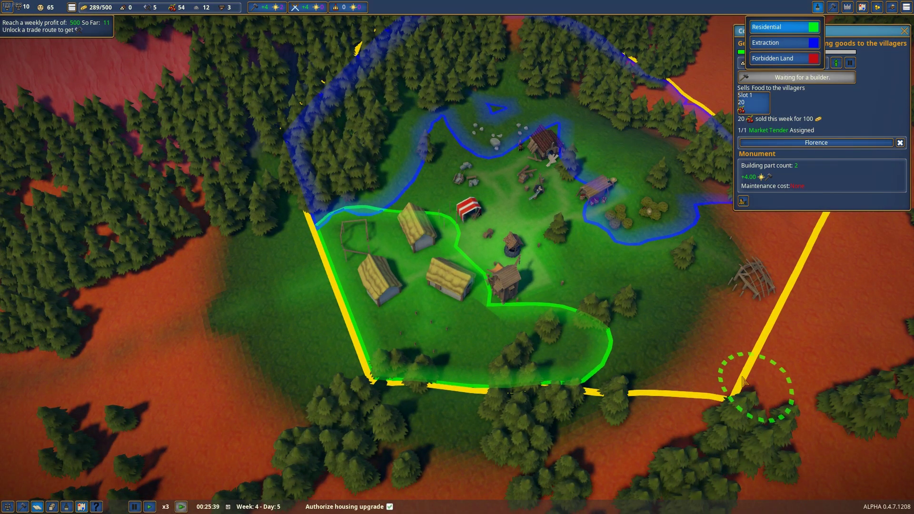
Review the 8-gold budget and territory overlay, then close them and the market details
left_click(818, 7)
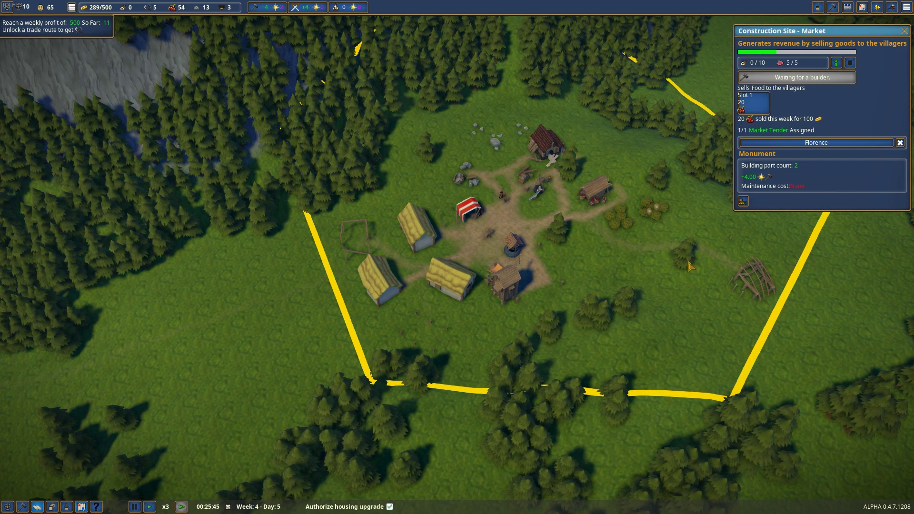
left_click_drag(581, 315, 677, 317)
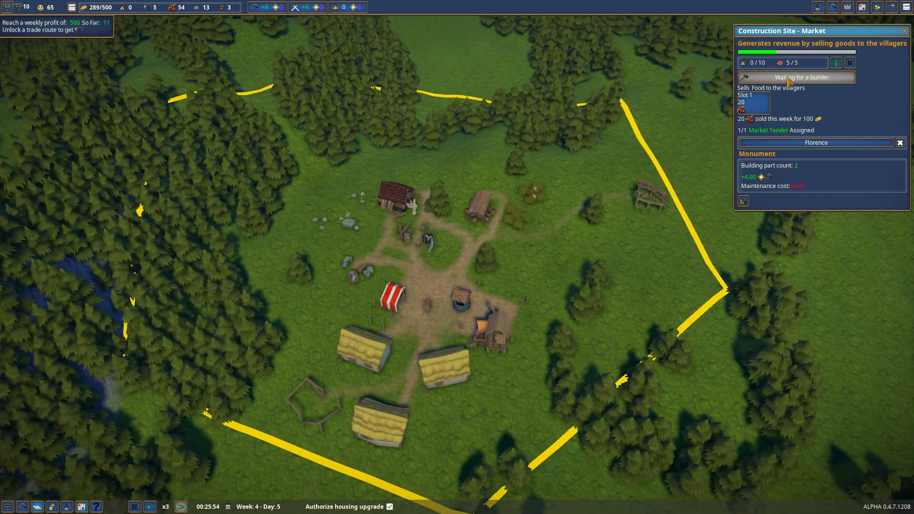
scroll(500, 285, "down", 2)
left_click(878, 7)
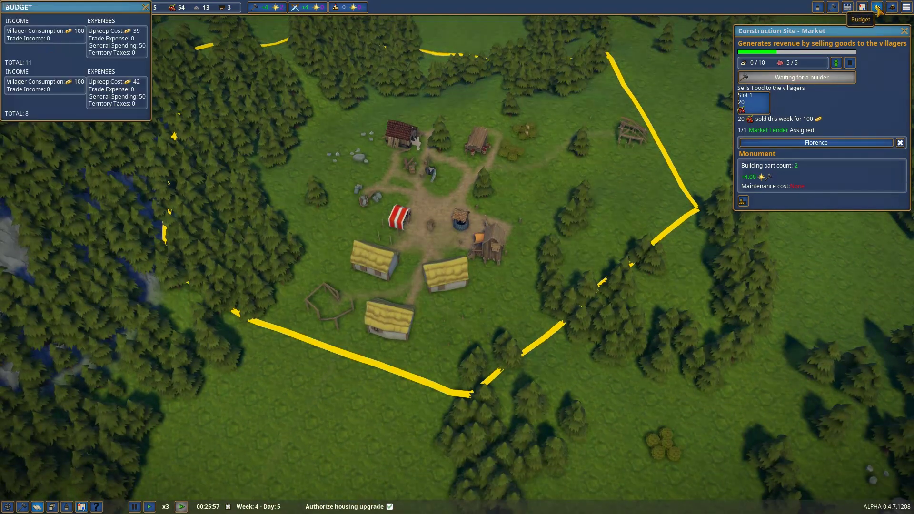
scroll(690, 266, "down", 3)
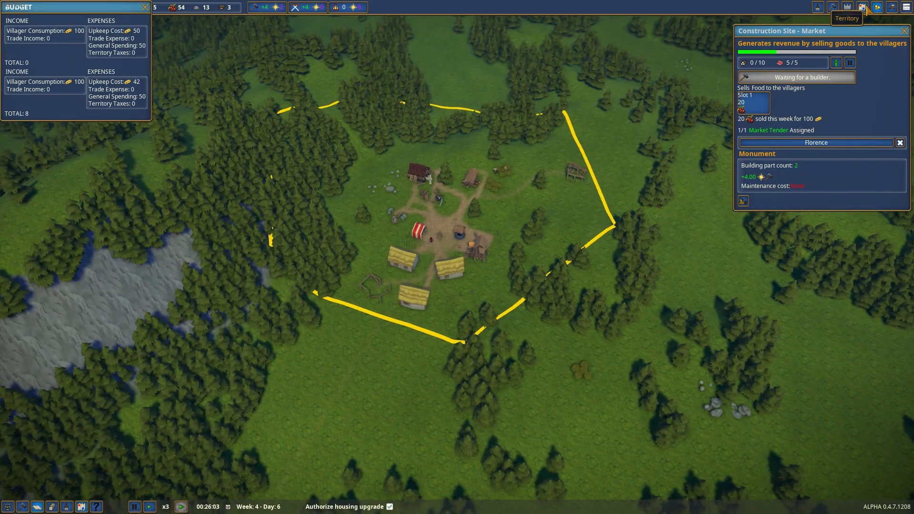
left_click(862, 7)
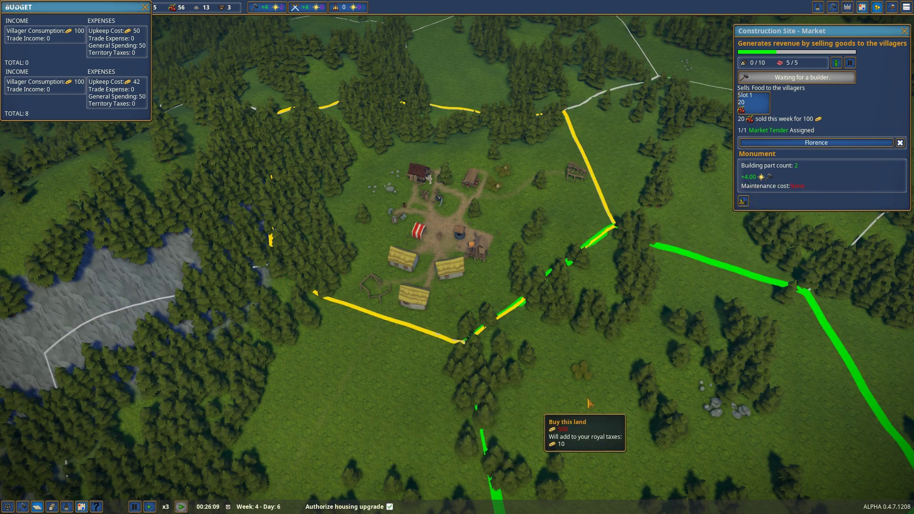
left_click_drag(215, 250, 301, 335)
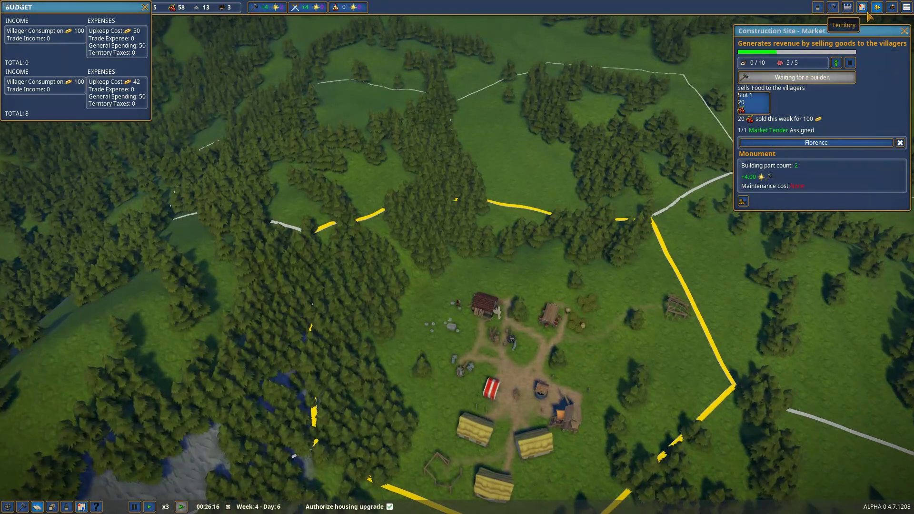
left_click(862, 8)
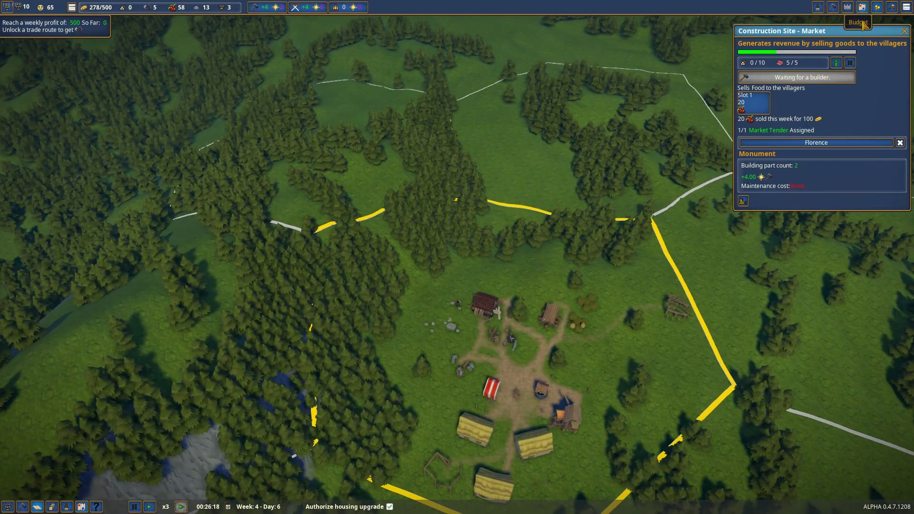
left_click(906, 32)
scroll(500, 322, "up", 4)
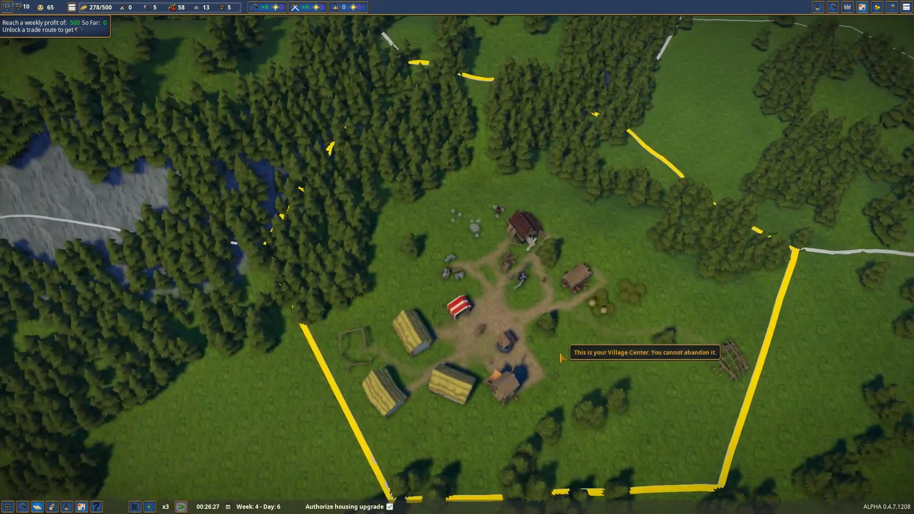
scroll(560, 359, "up", 4)
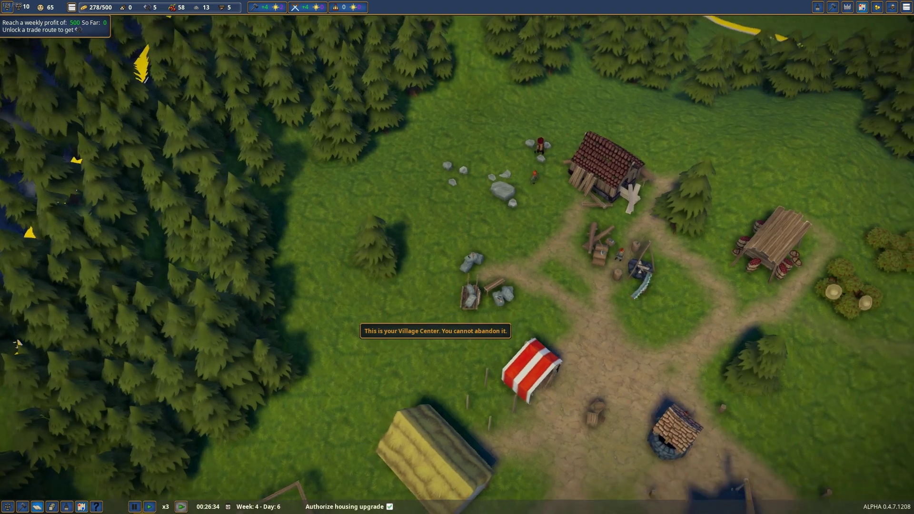
left_click_drag(295, 330, 401, 300)
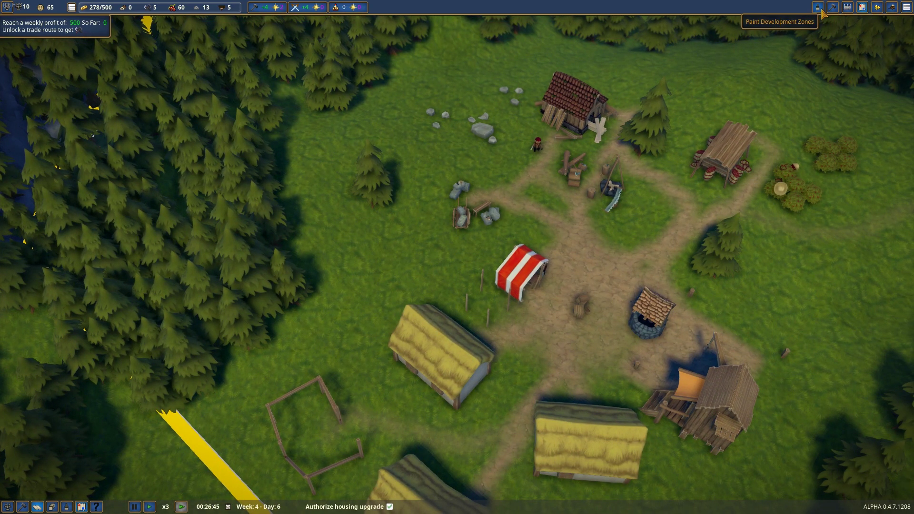
left_click(892, 8)
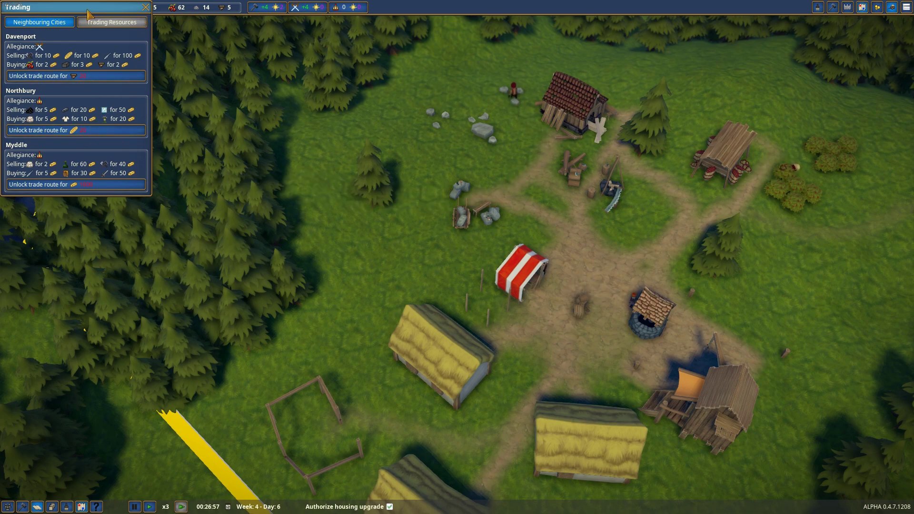
left_click_drag(88, 12, 91, 72)
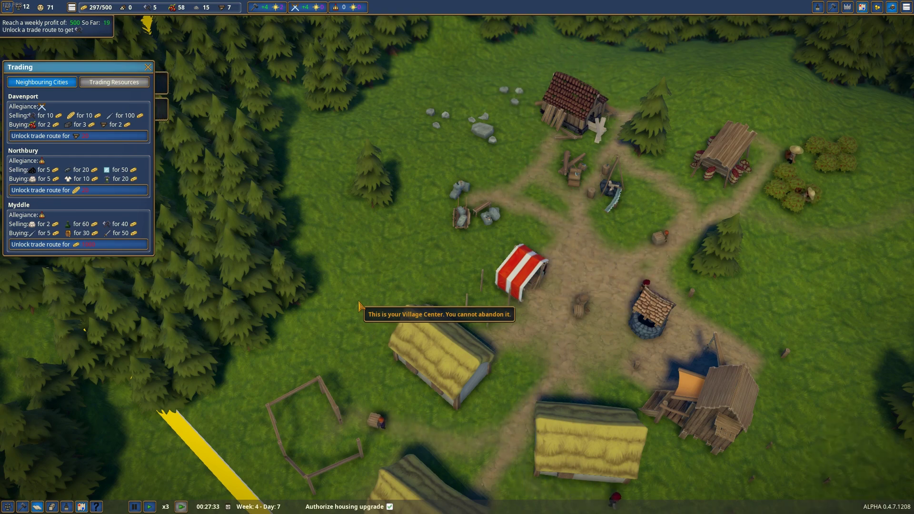
left_click_drag(147, 71, 149, 69)
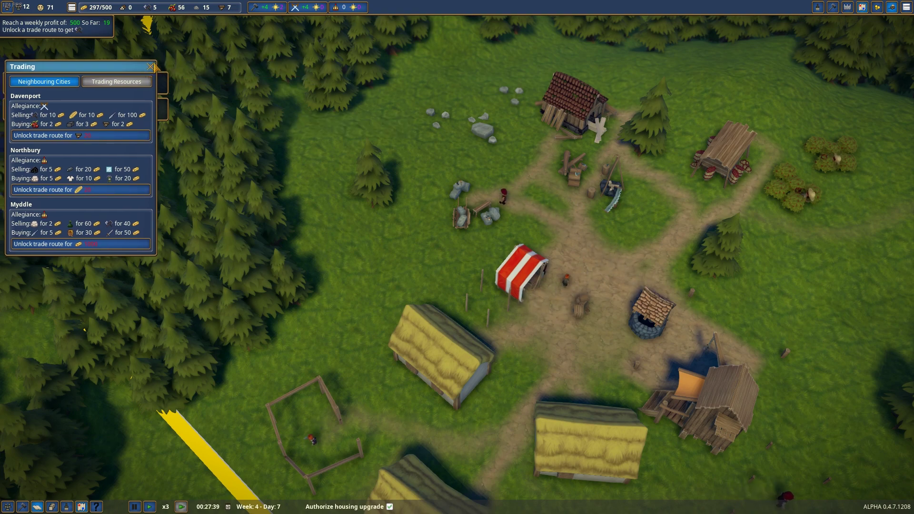
left_click(151, 67)
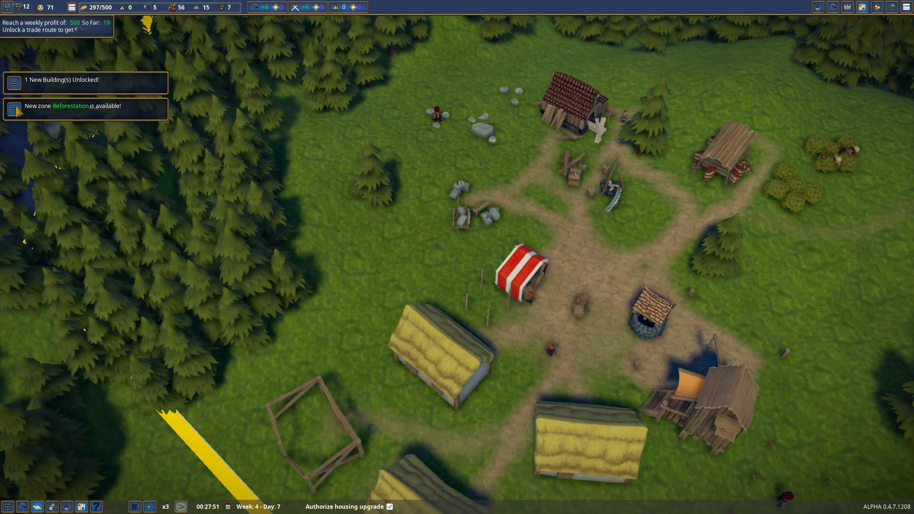
left_click(84, 111)
left_click(16, 87)
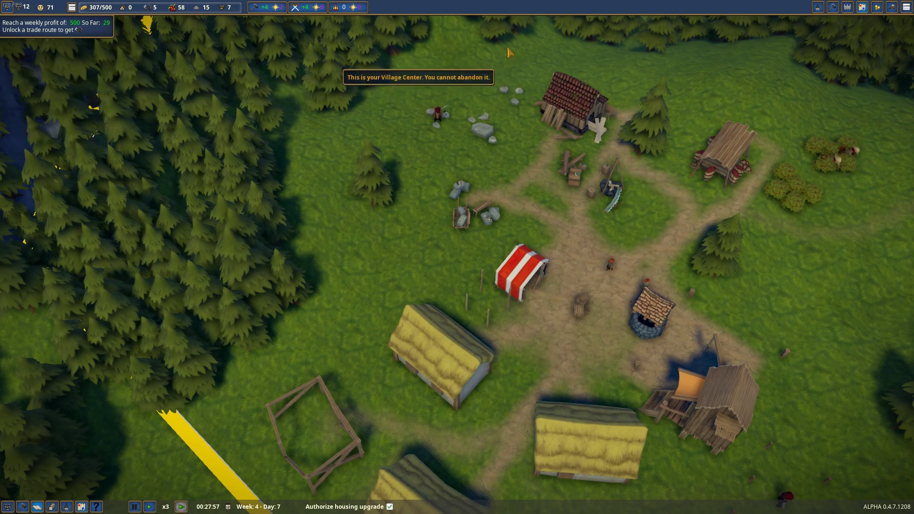
left_click(834, 8)
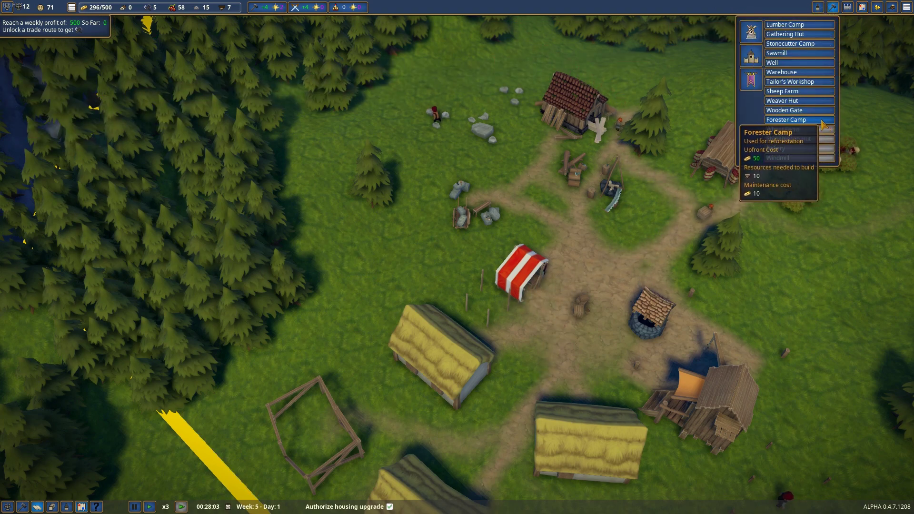
scroll(821, 123, "down", 3)
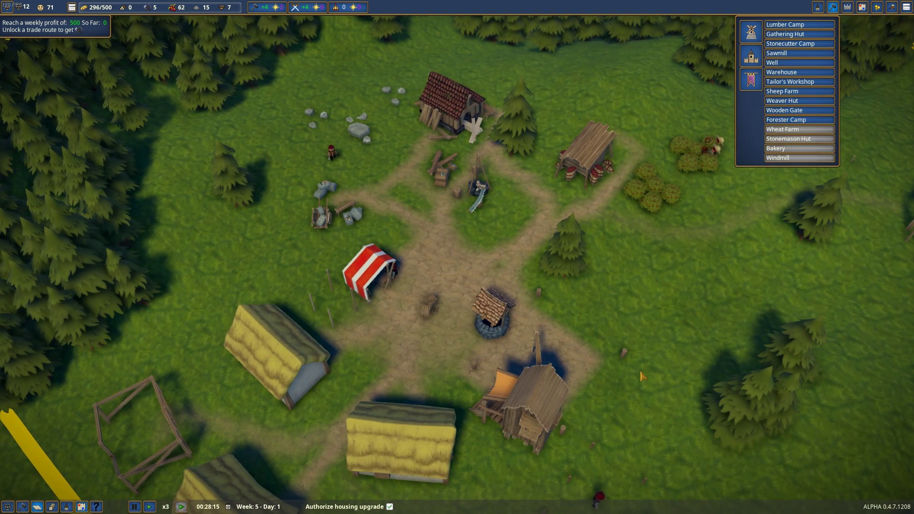
middle_click(457, 257)
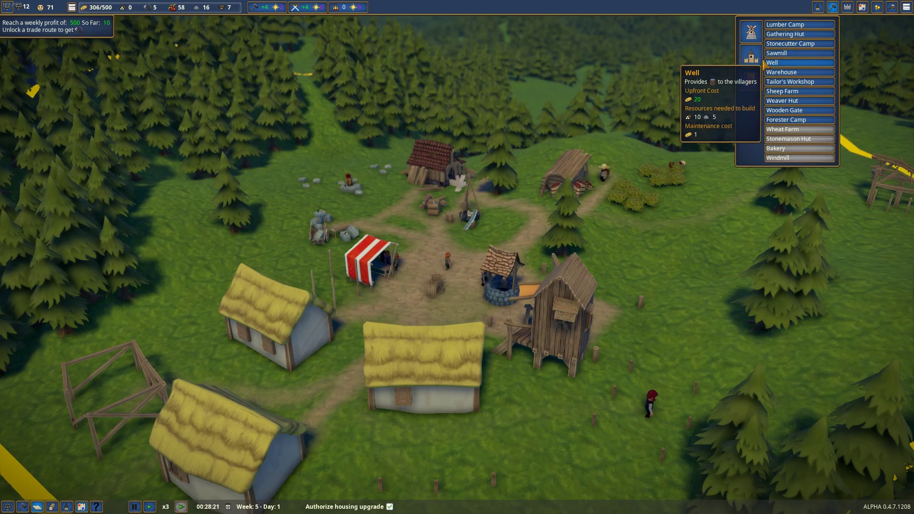
left_click(832, 9)
scroll(458, 286, "down", 8)
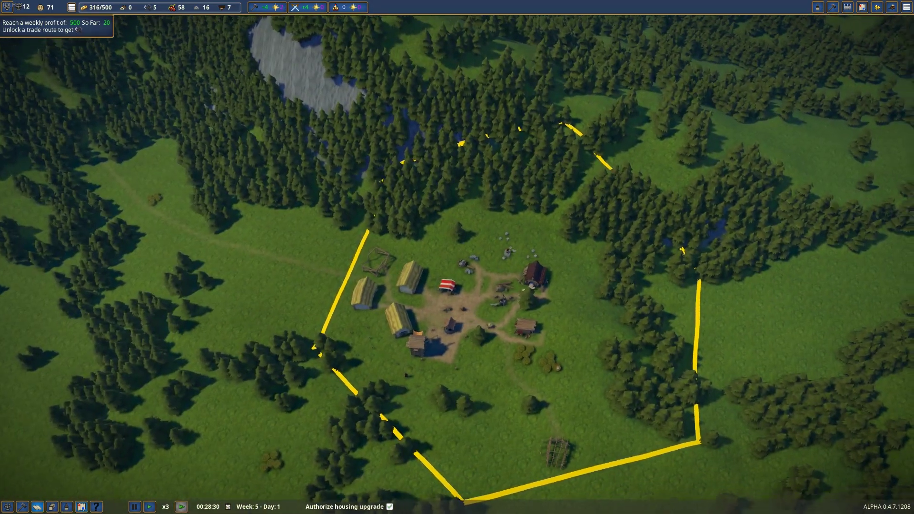
middle_click(460, 294)
scroll(460, 295, "up", 8)
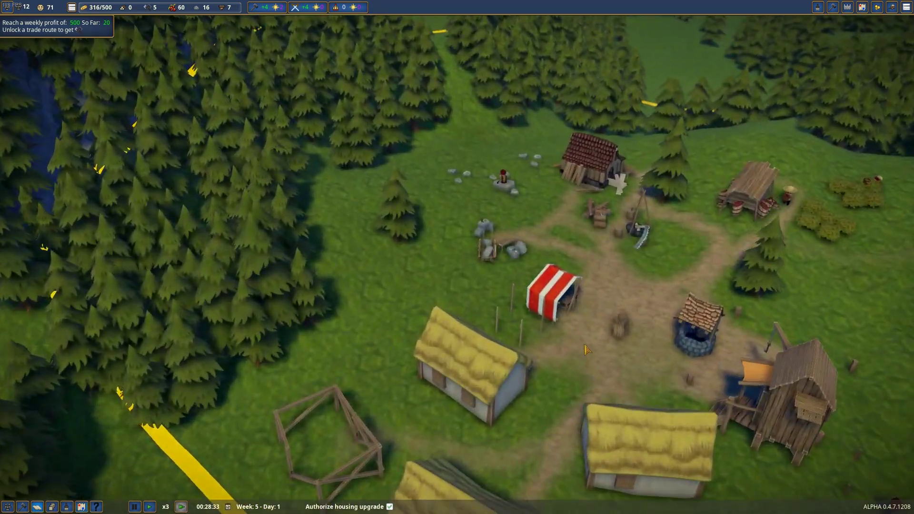
scroll(500, 307, "up", 4)
mouse_move(575, 325)
left_mouse_down()
mouse_move(761, 163)
mouse_move(655, 263)
left_mouse_up()
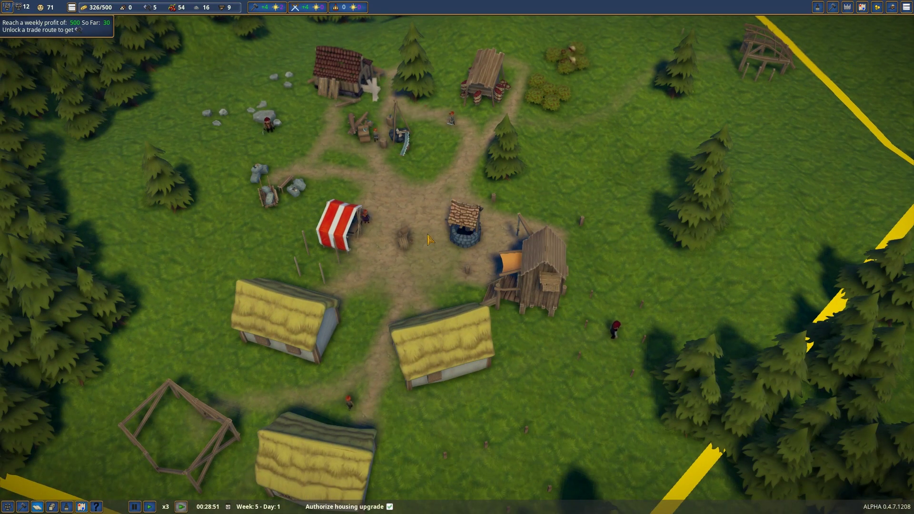
left_click(765, 53)
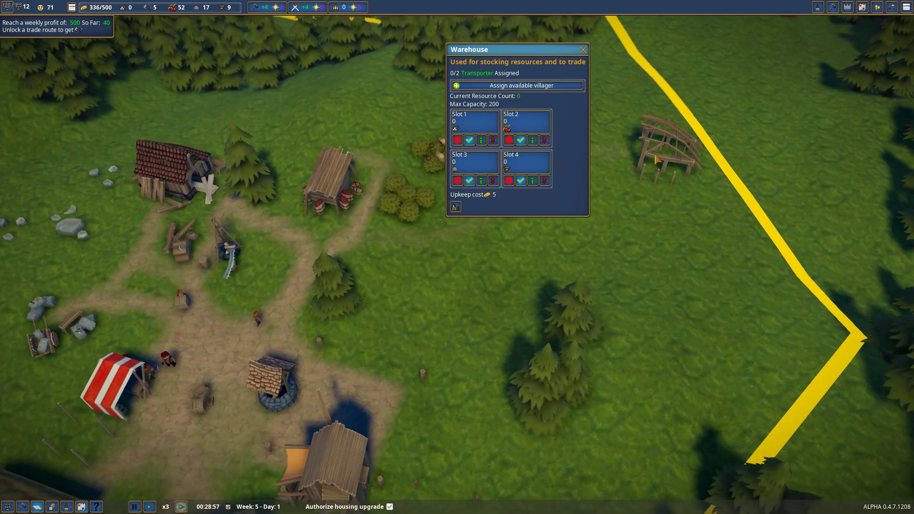
left_click(657, 161)
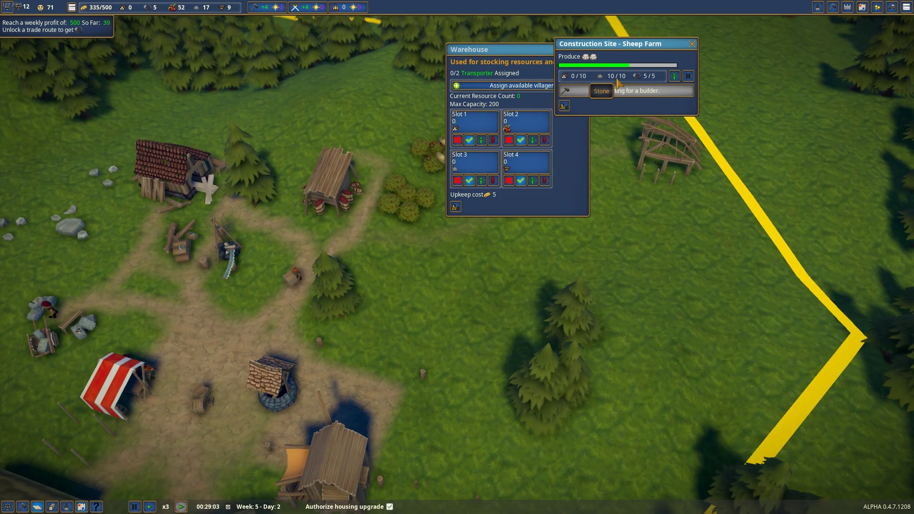
key("Escape")
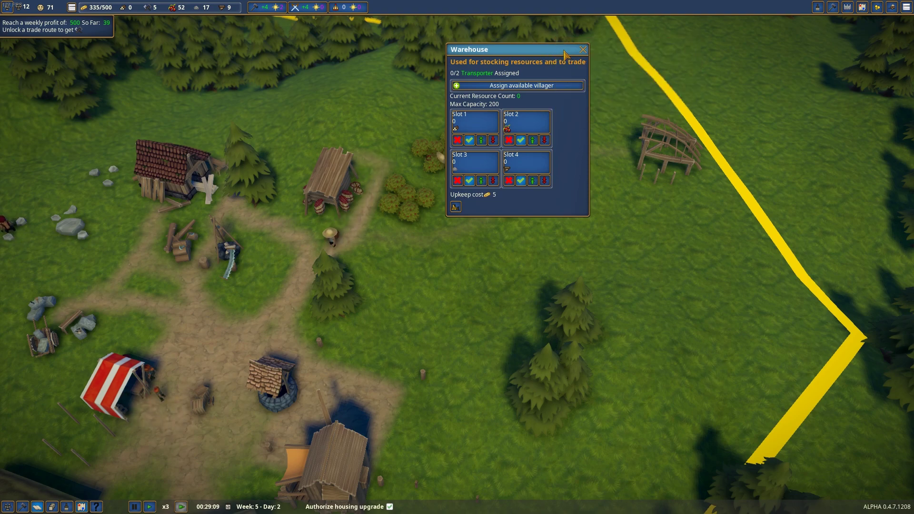
left_click(584, 50)
key("a")
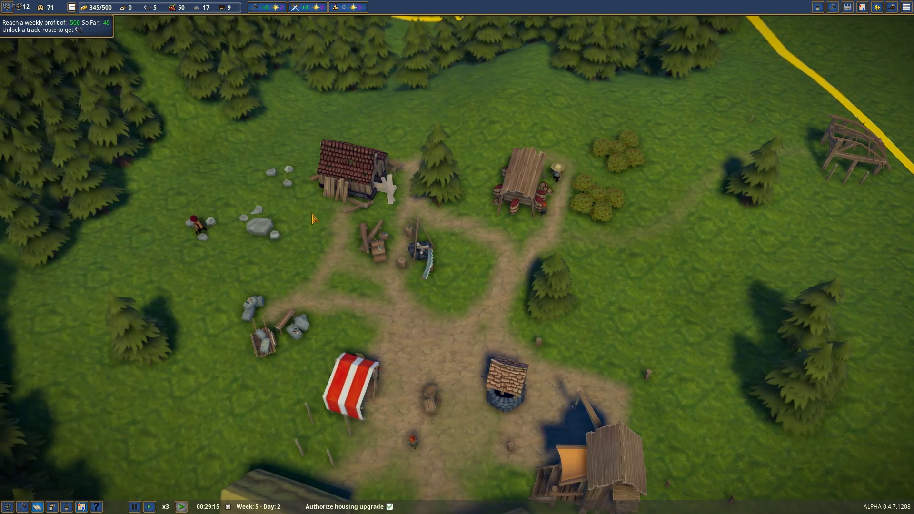
left_click(345, 189)
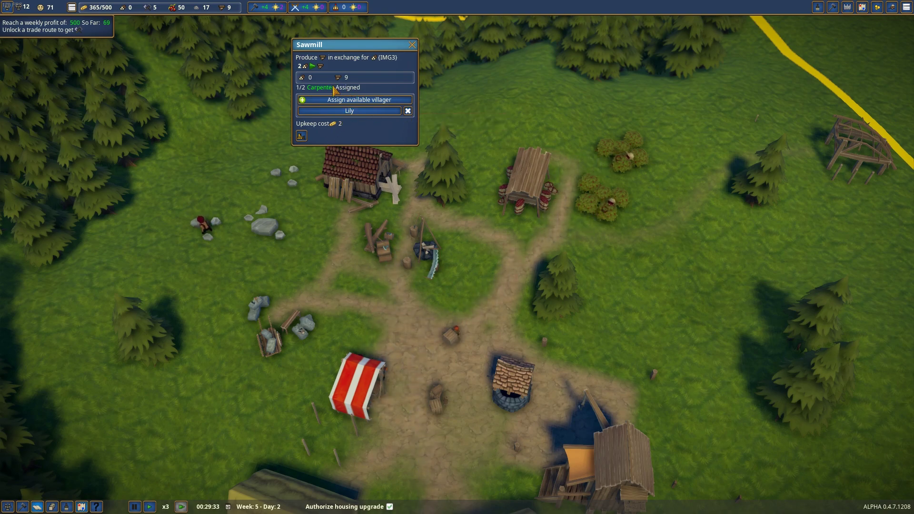
Check the gathering hut, then assign Richard as the lumber camp's second woodcutter
left_click(412, 47)
left_click_drag(400, 379, 383, 297)
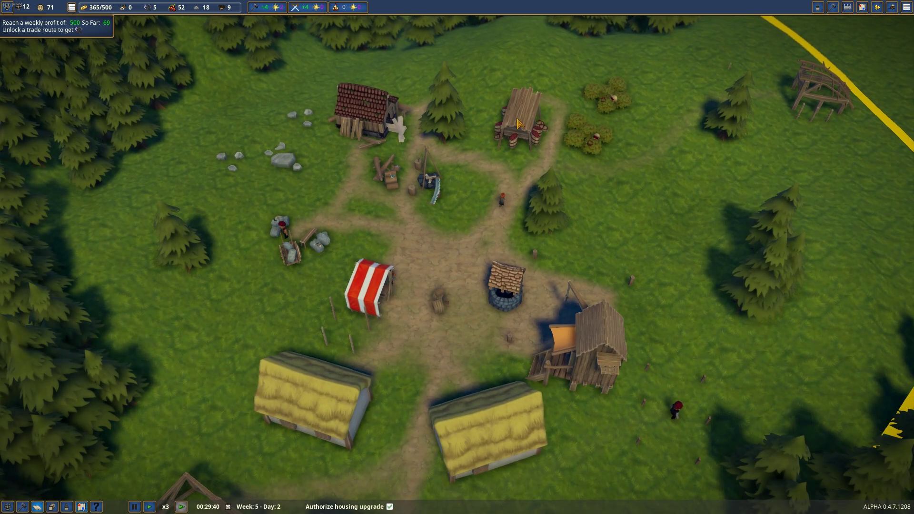
left_click(519, 124)
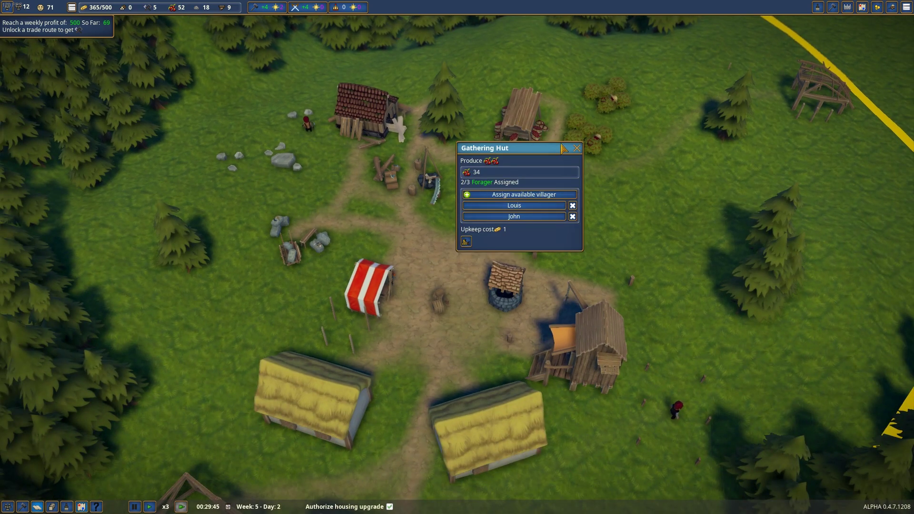
left_click(578, 148)
left_click(429, 179)
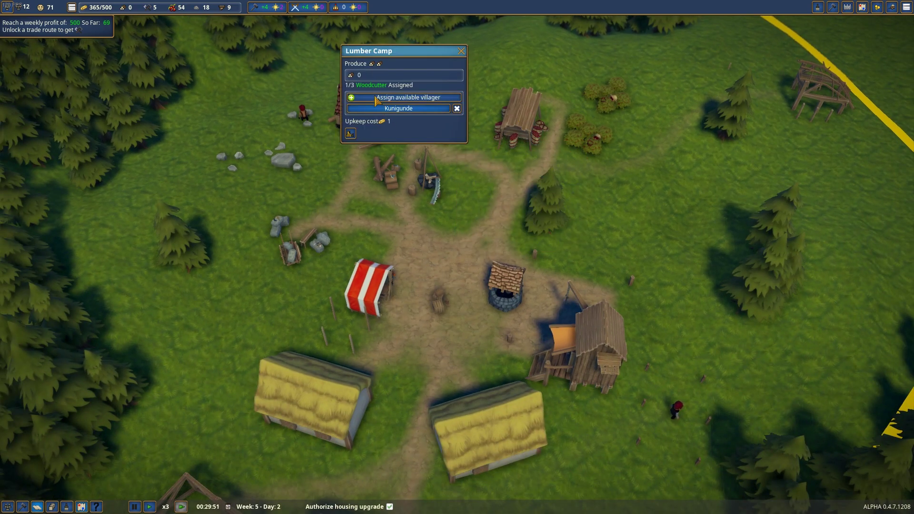
left_click(412, 98)
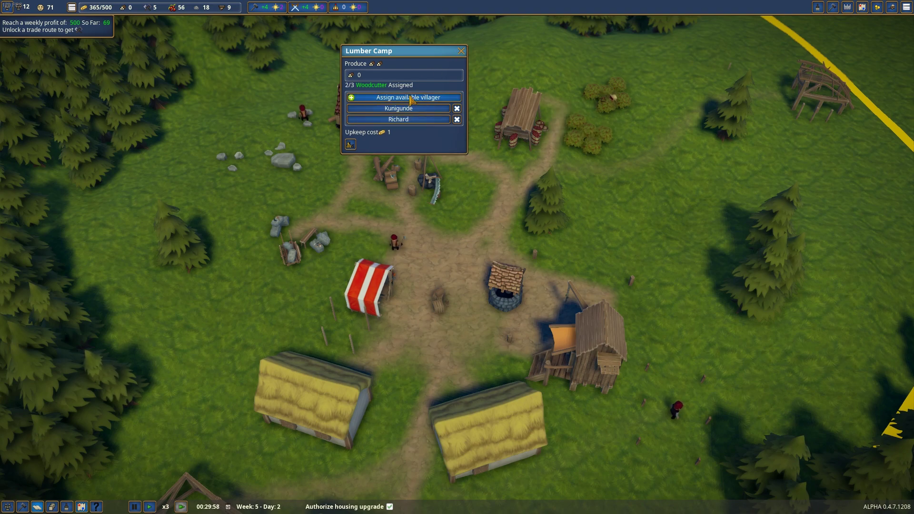
left_click(461, 52)
scroll(457, 286, "down", 5)
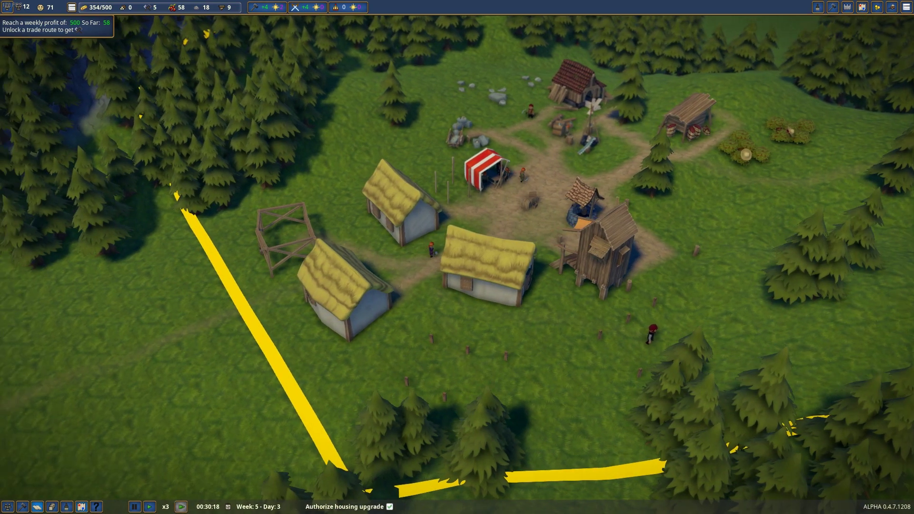
scroll(461, 292, "up", 2)
Check the unemployed villager, then inspect the stonecutter camp and sawmill details
left_click(37, 507)
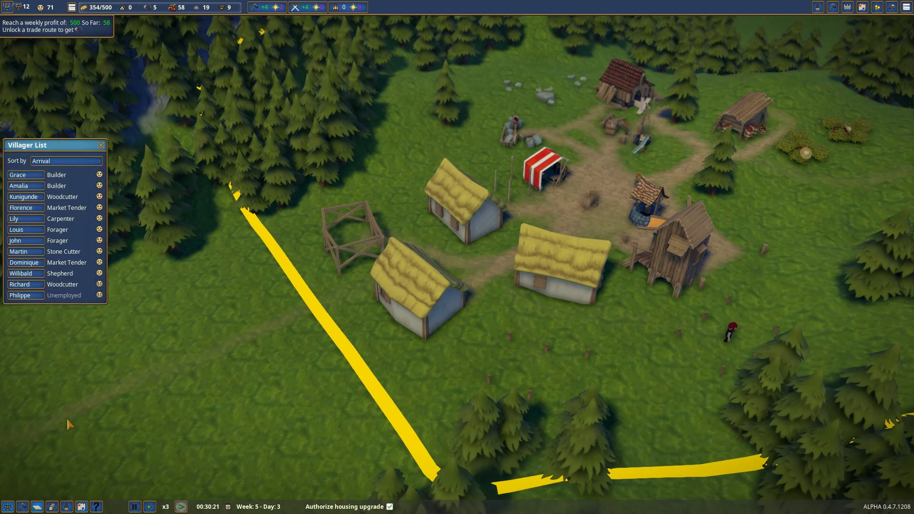
left_click(21, 296)
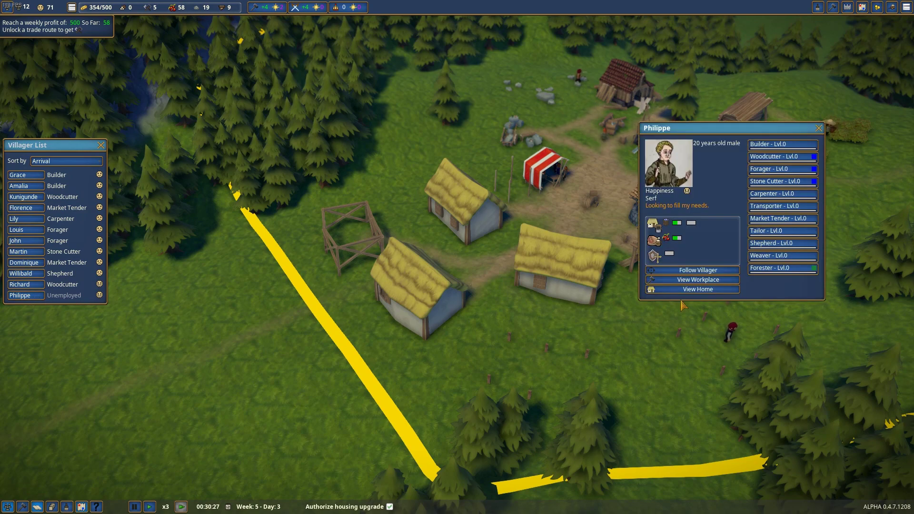
left_click(819, 129)
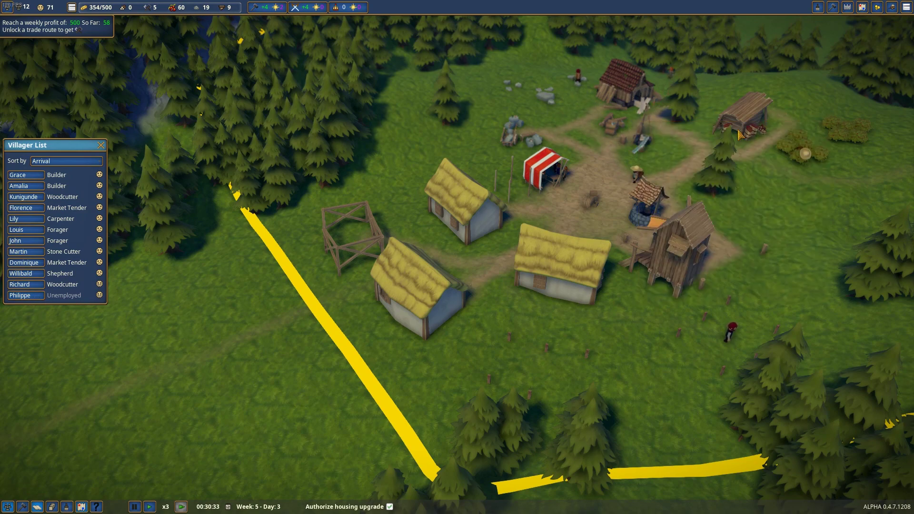
left_click(535, 148)
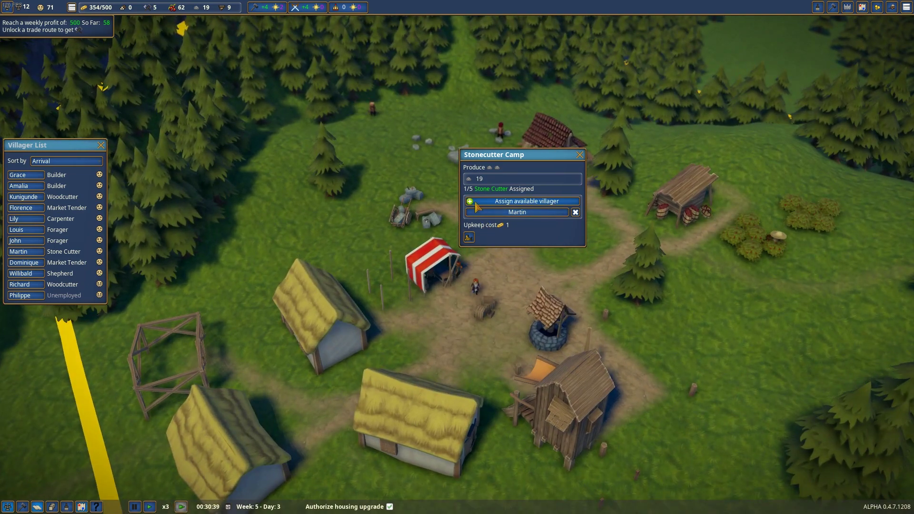
scroll(404, 230, "up", 3)
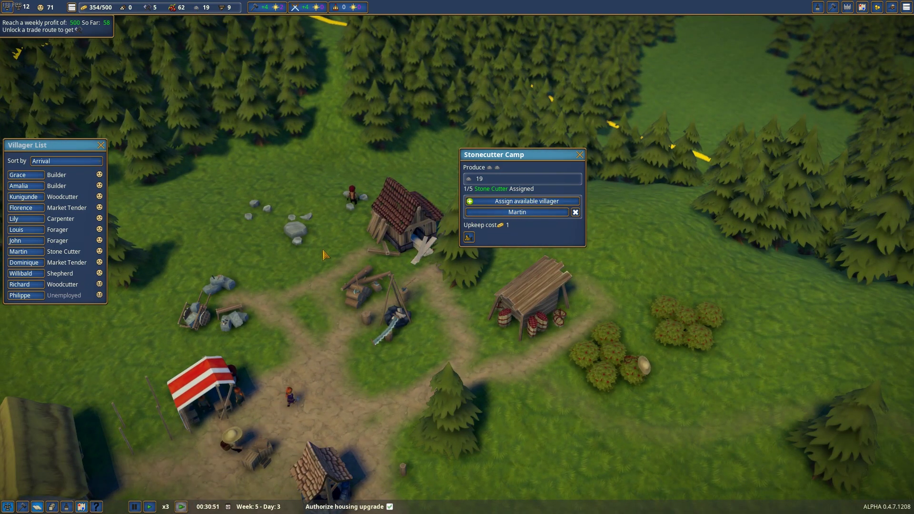
left_click(417, 208)
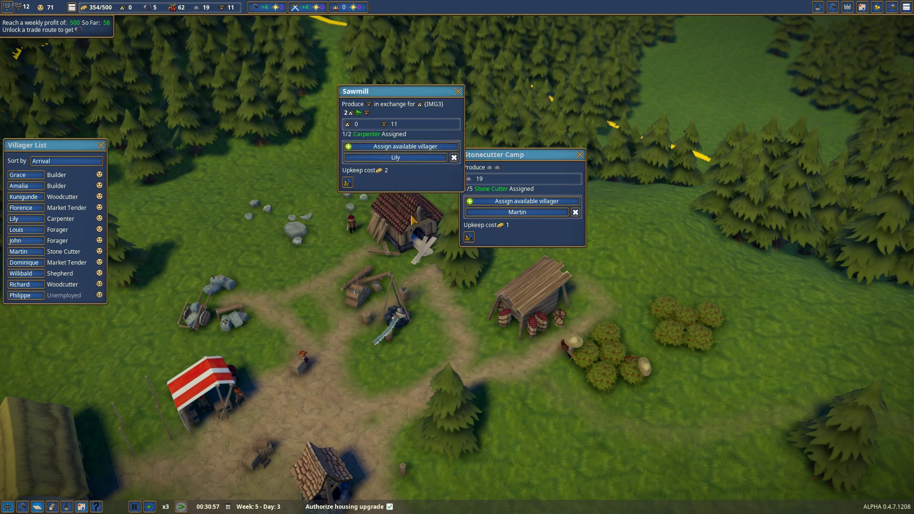
left_click(412, 225)
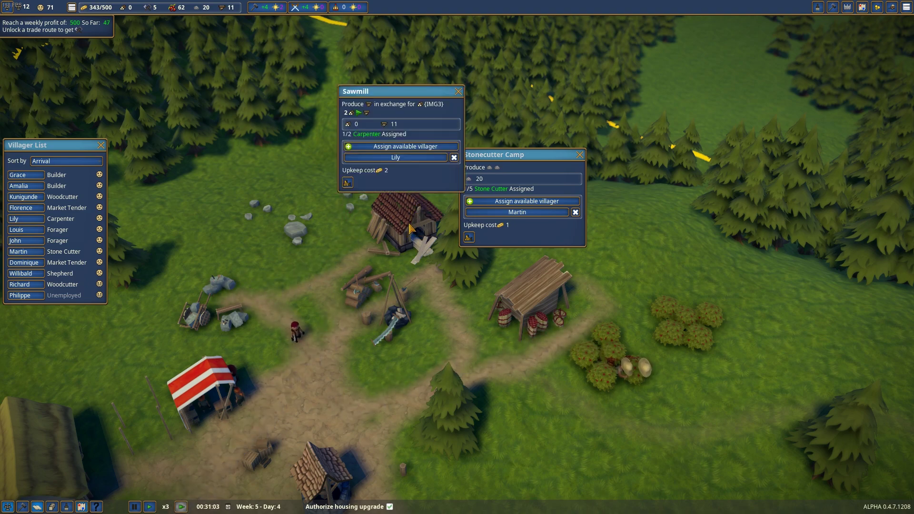
left_click(459, 93)
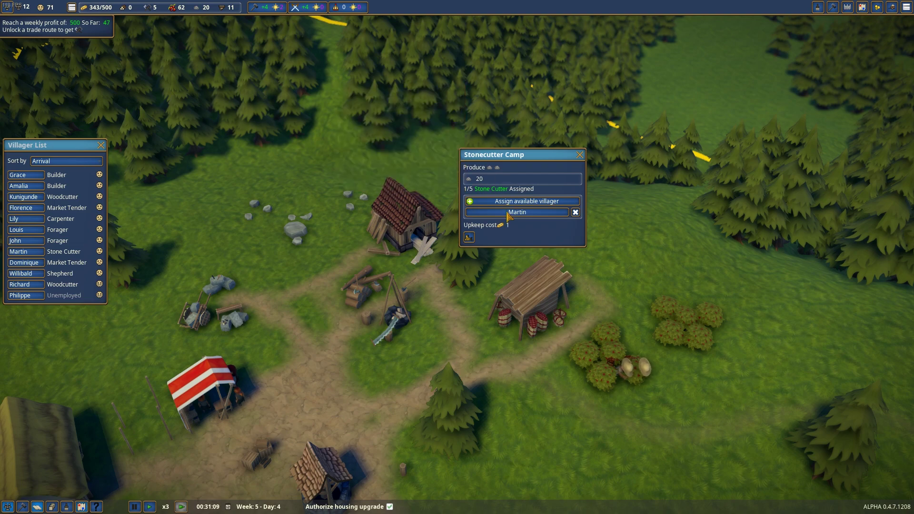
left_click(580, 155)
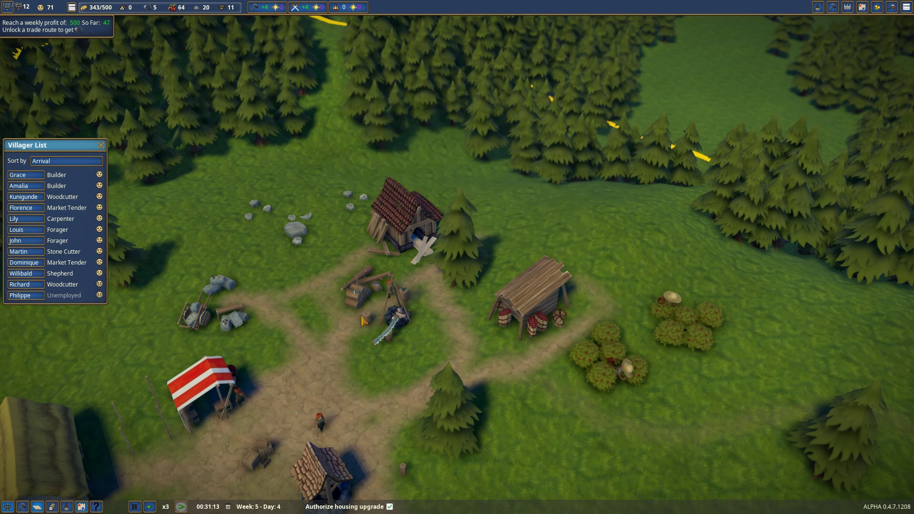
Make Philippe the gathering hut's third forager, close the villager list, and view the sheep farm
left_click(520, 322)
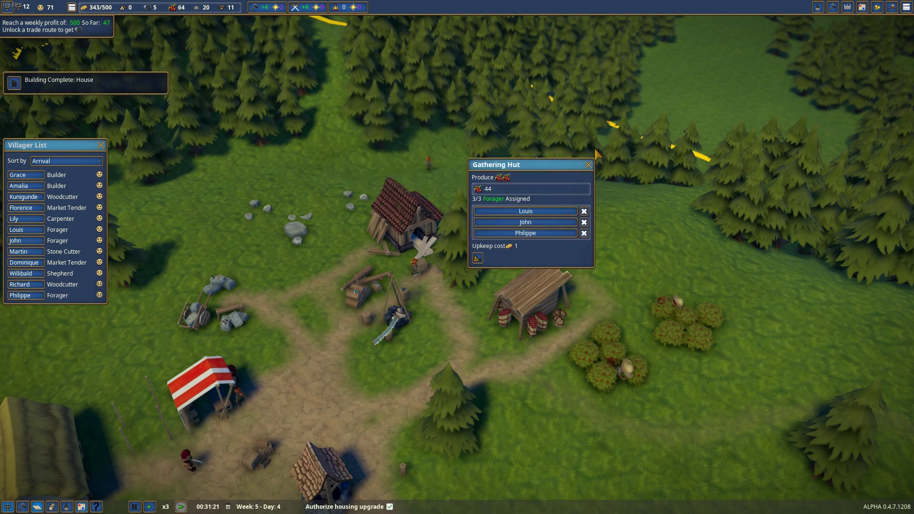
left_click(589, 165)
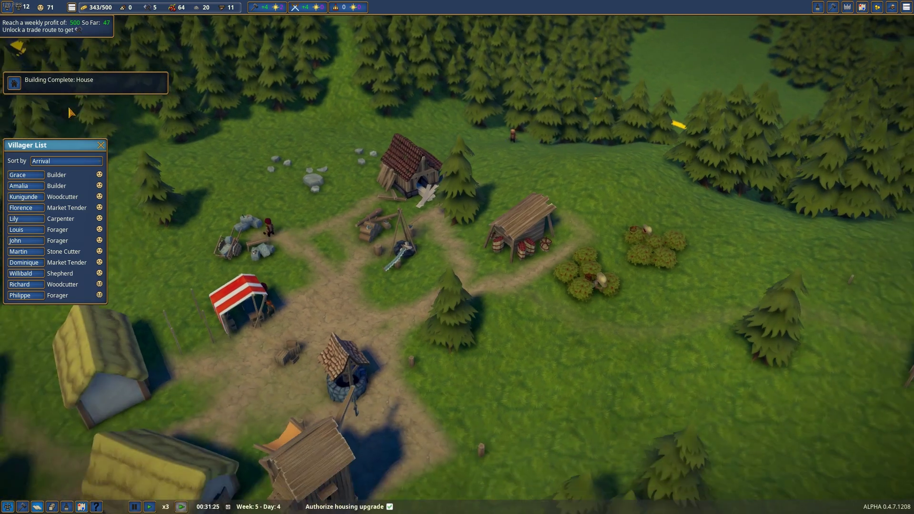
key("s")
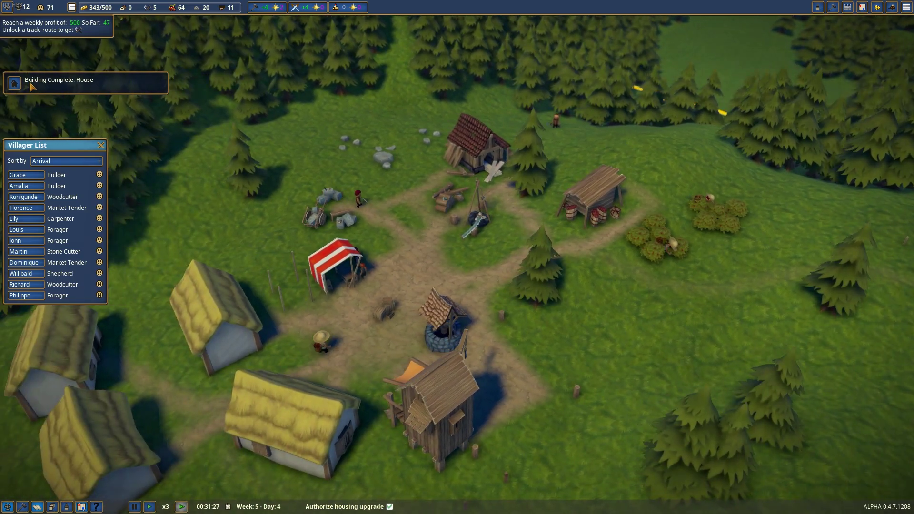
key("e")
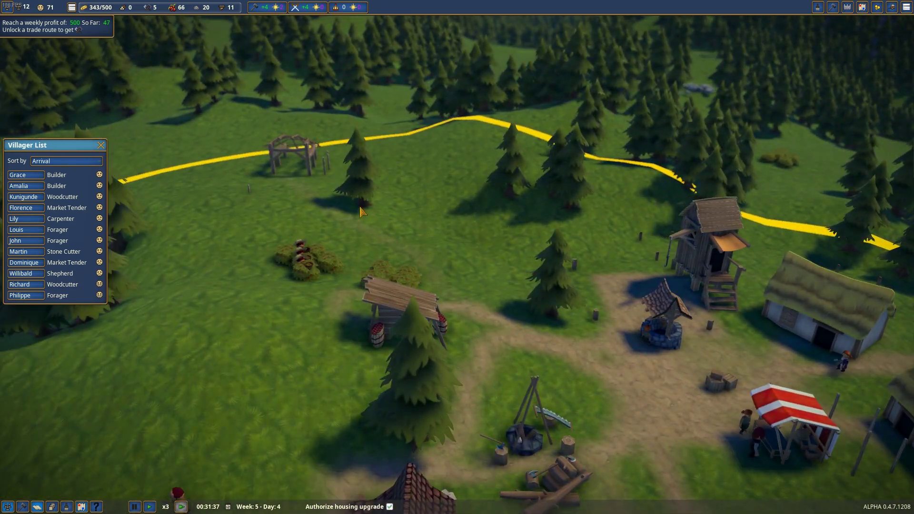
key("d")
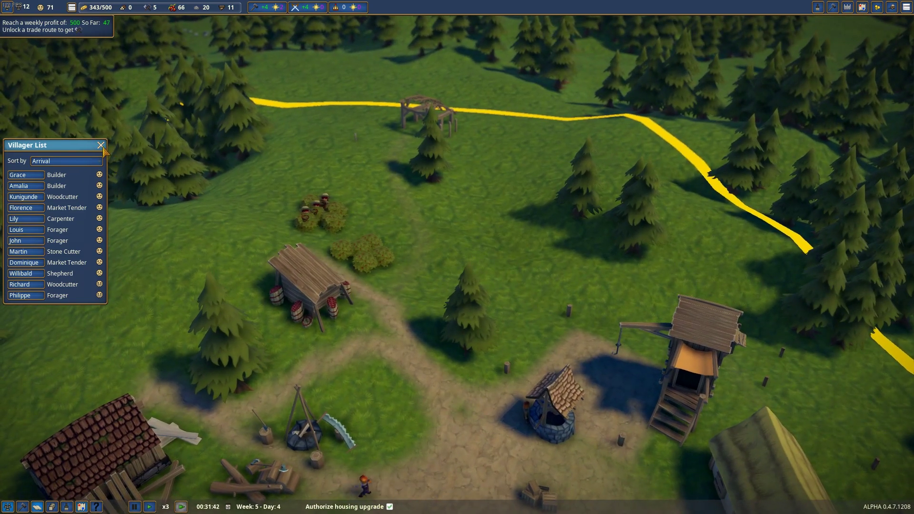
left_click(101, 145)
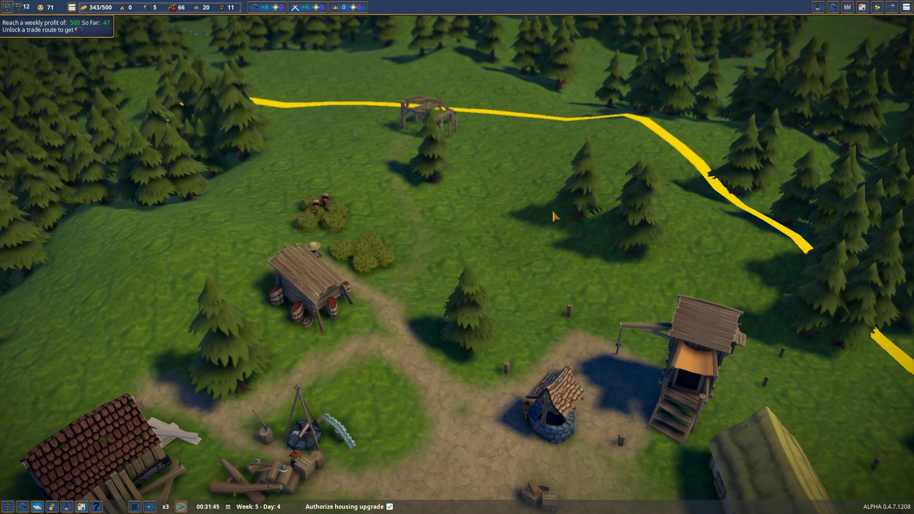
key("w")
key("q")
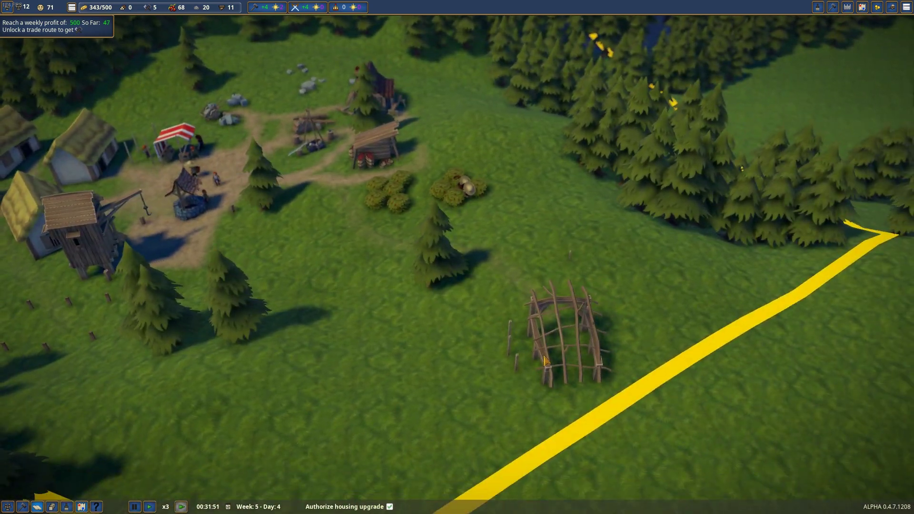
Check the sheep farm construction progress and return to the village centre
left_click(544, 362)
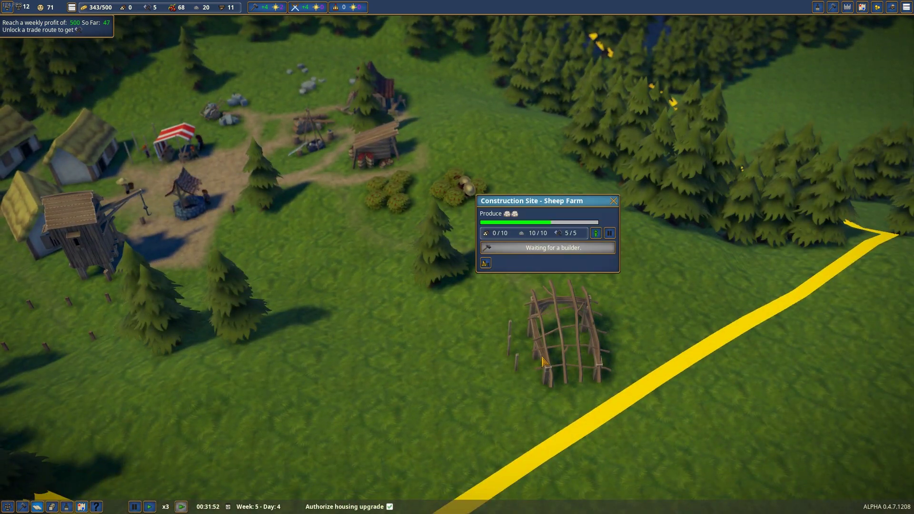
left_click(614, 200)
key("w")
scroll(435, 259, "up", 5)
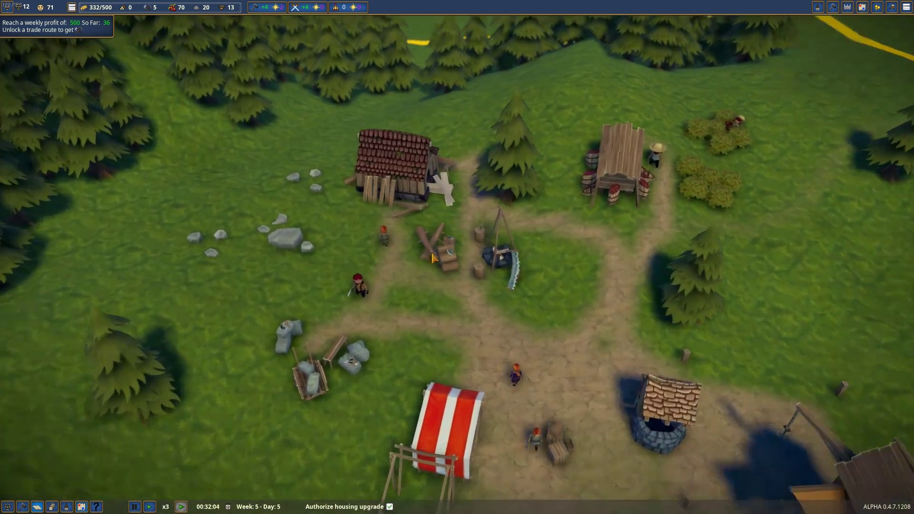
scroll(433, 258, "up", 4)
Inspect the sawmill and a builder, then open the market extension's construction site details
left_click(433, 259)
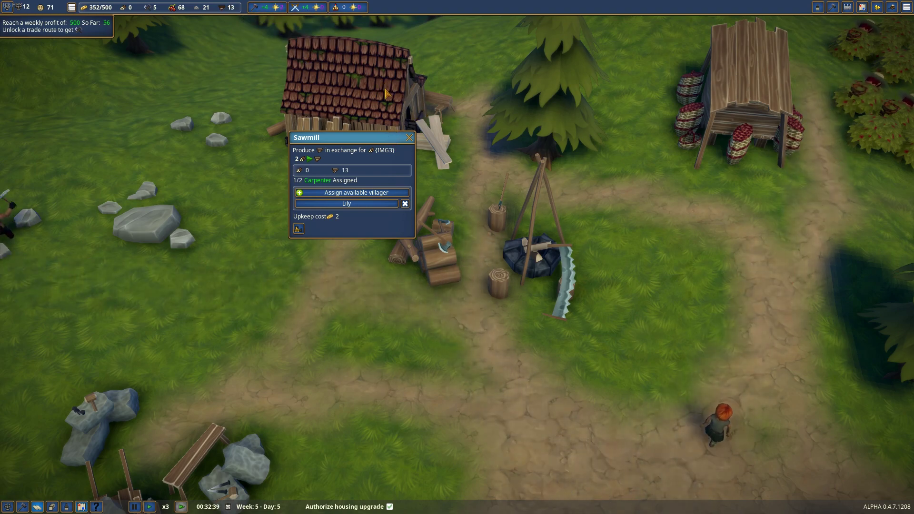
left_click(409, 140)
scroll(457, 257, "down", 5)
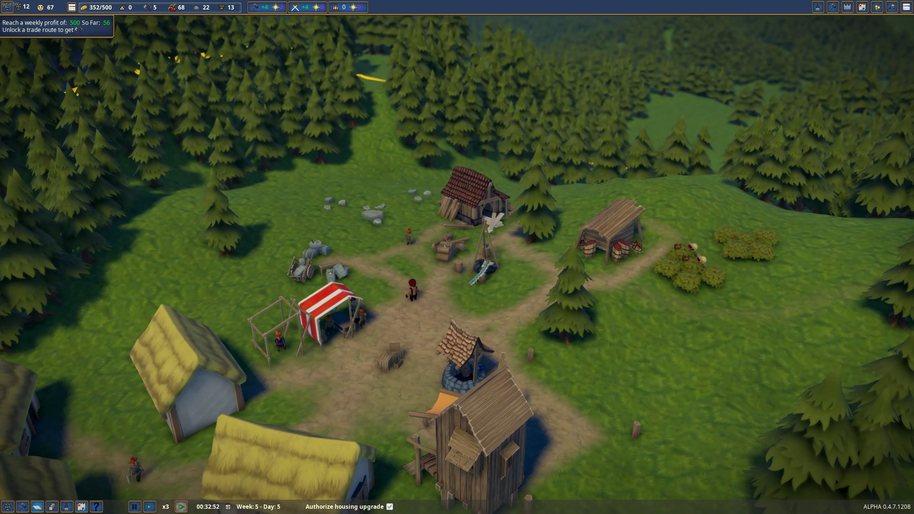
scroll(457, 258, "down", 2)
scroll(457, 257, "up", 3)
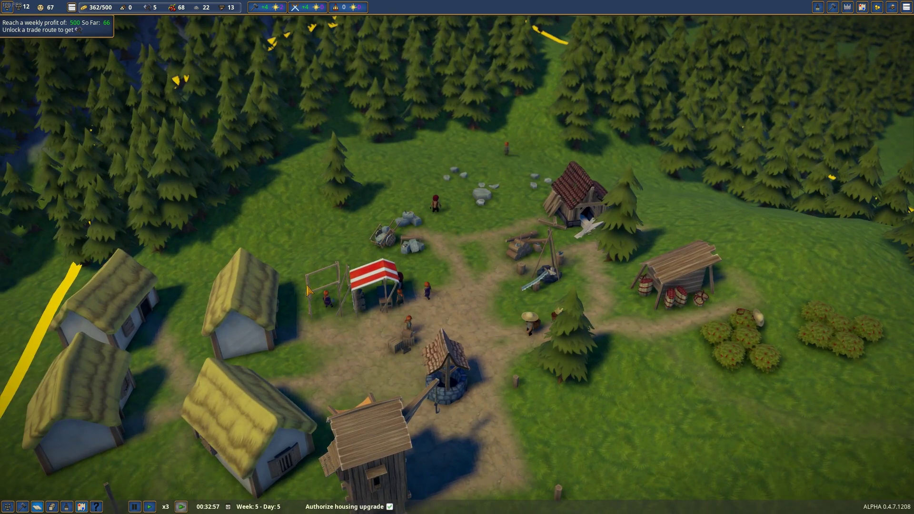
left_click(326, 301)
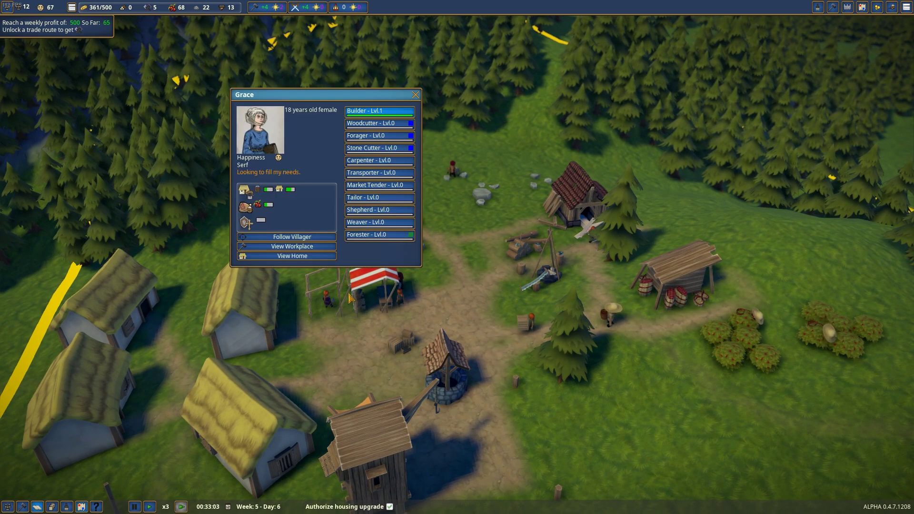
left_click(363, 289)
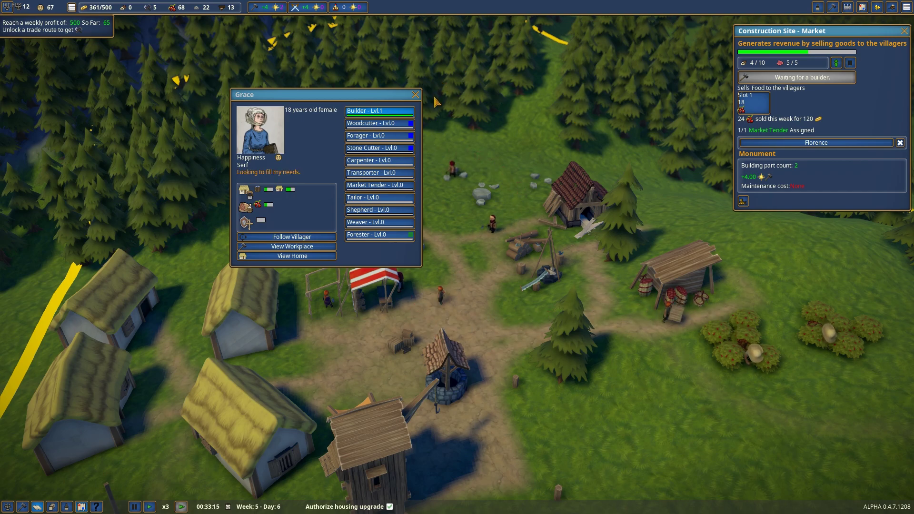
left_click(416, 96)
scroll(372, 286, "up", 5)
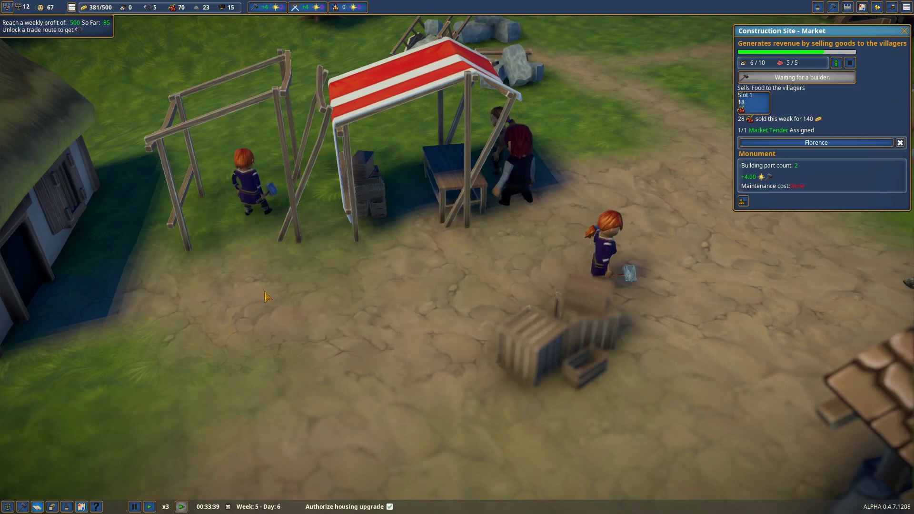
scroll(16, 43, "down", 5)
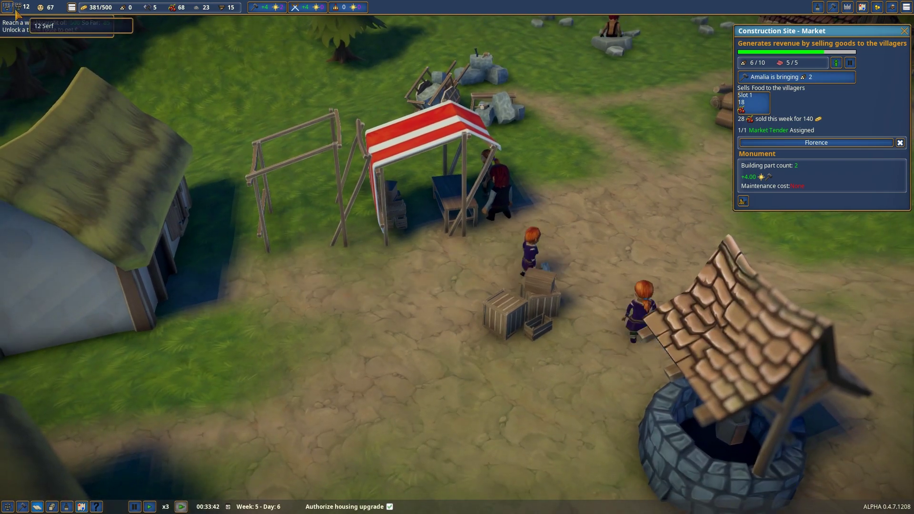
Close the Village Information and market Construction Site panels, then orbit and zoom out
left_click(16, 10)
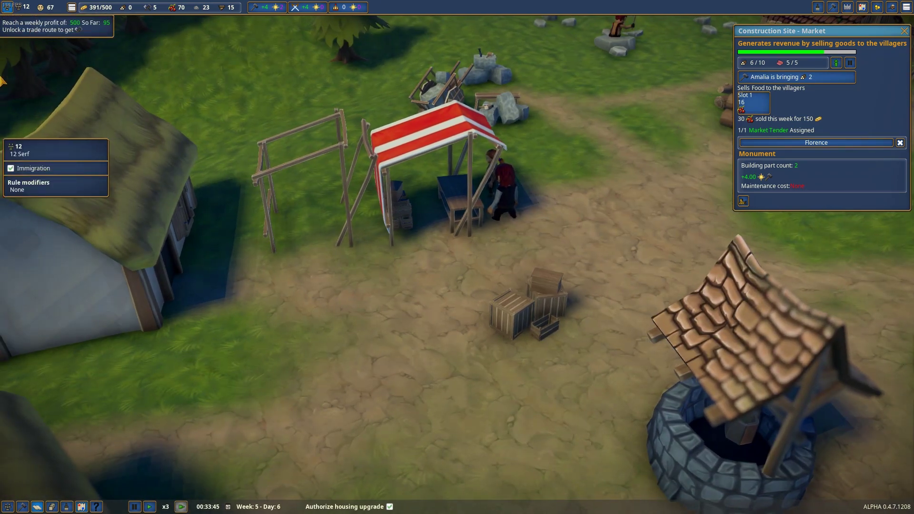
scroll(43, 172, "up", 3)
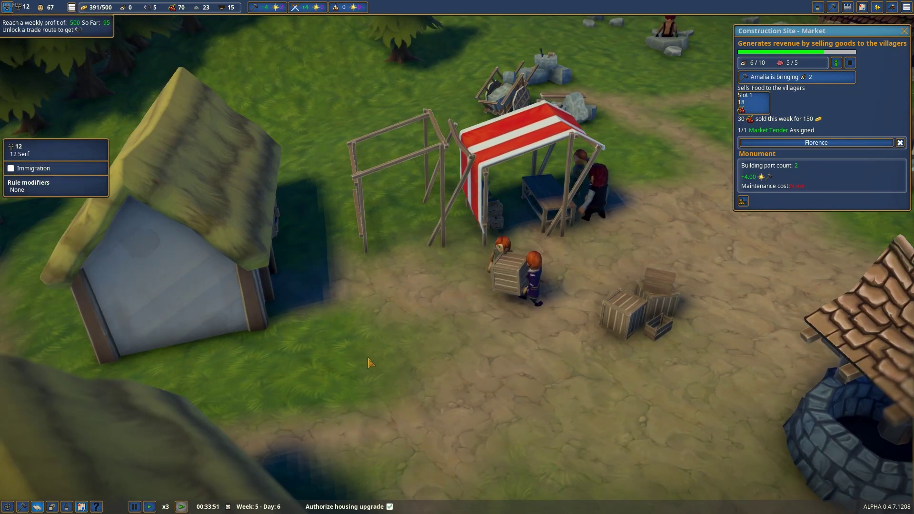
left_click(13, 11)
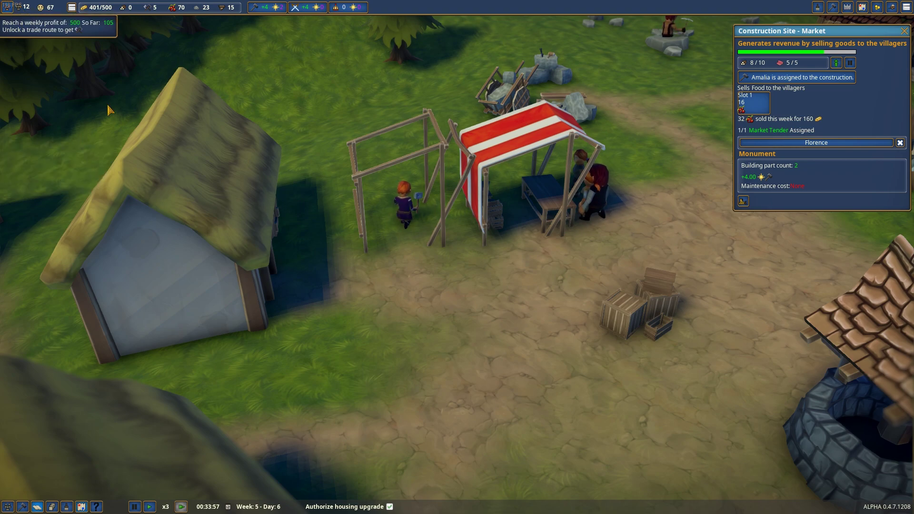
scroll(378, 315, "down", 4)
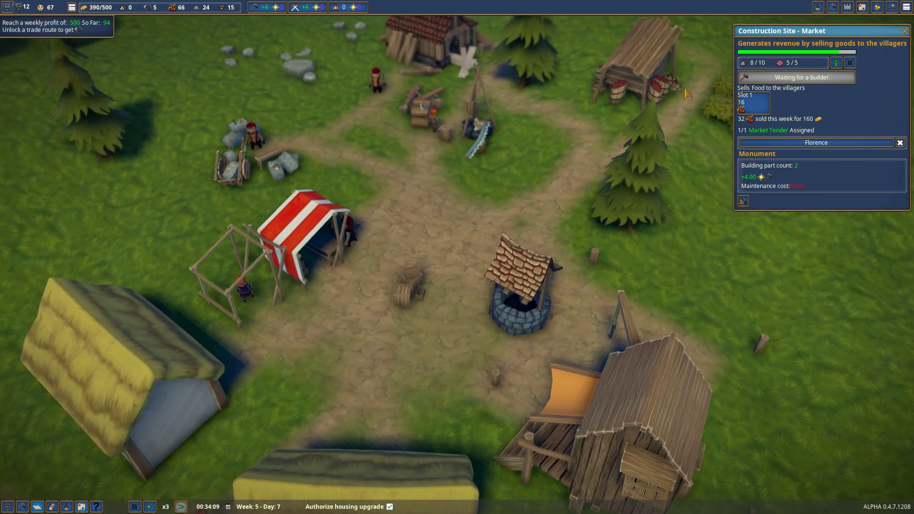
key("d")
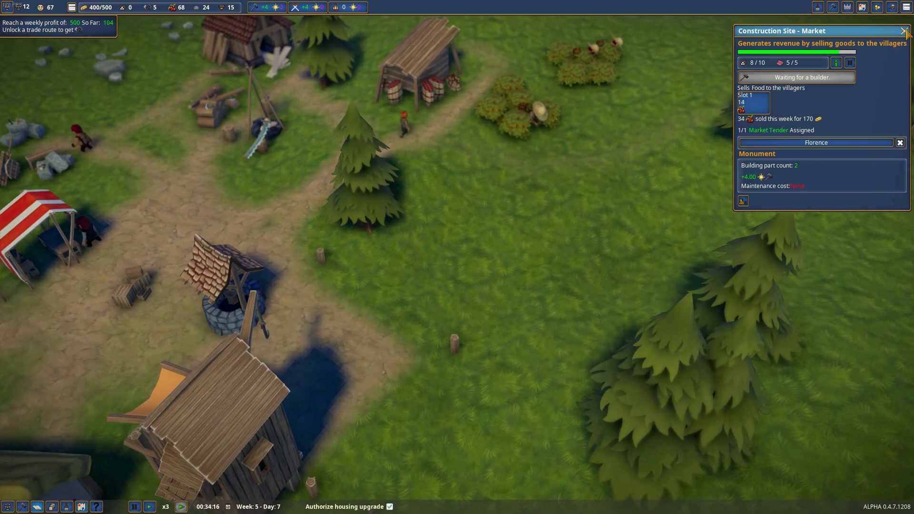
key("Escape")
scroll(457, 257, "down", 3)
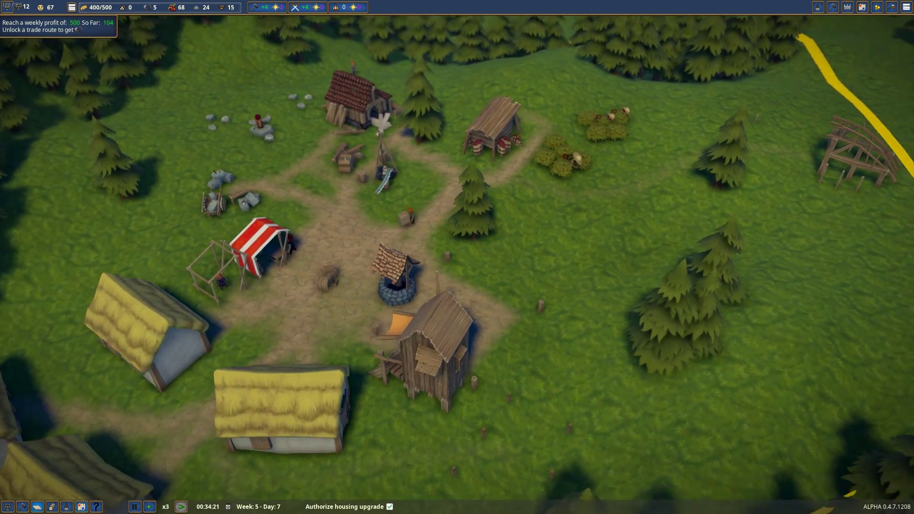
scroll(477, 306, "up", 8)
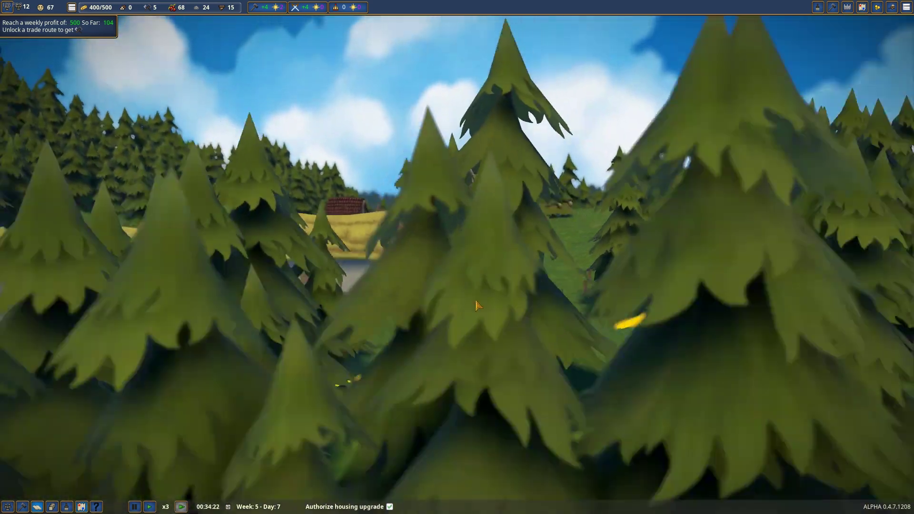
scroll(477, 306, "down", 5)
scroll(477, 306, "down", 5)
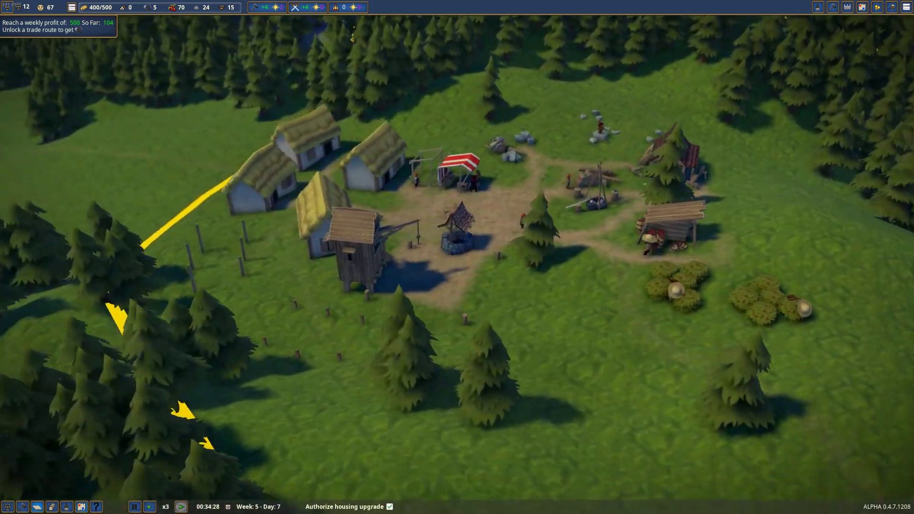
left_click_drag(285, 322, 407, 323)
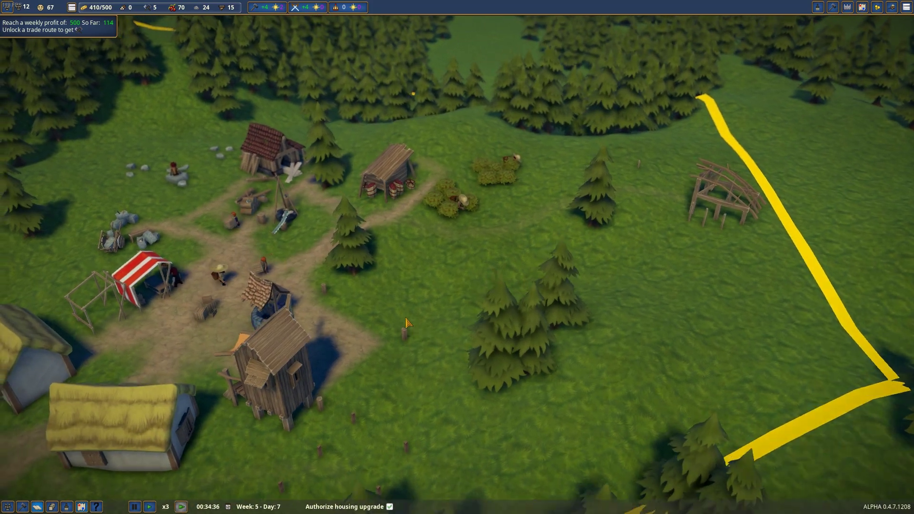
scroll(407, 324, "down", 4)
mouse_move(407, 323)
left_mouse_down()
mouse_move(454, 337)
mouse_move(433, 435)
left_mouse_up()
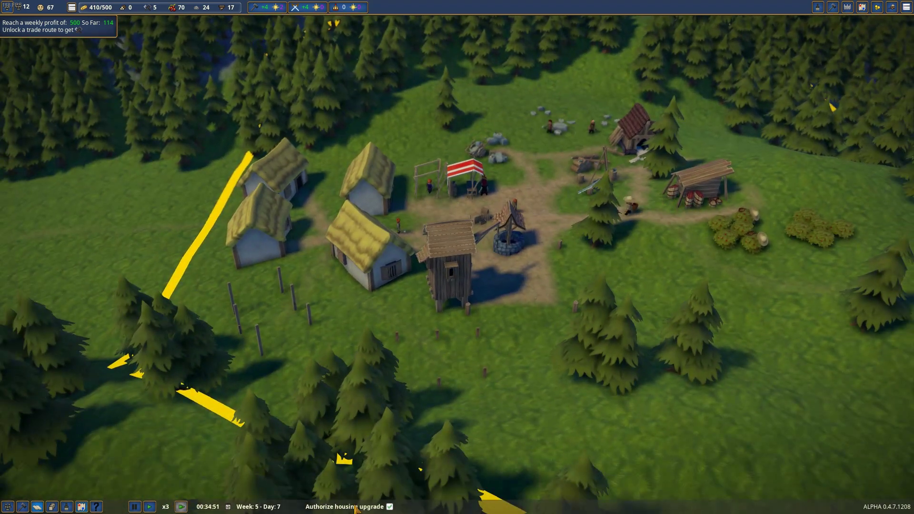
scroll(458, 257, "up", 1)
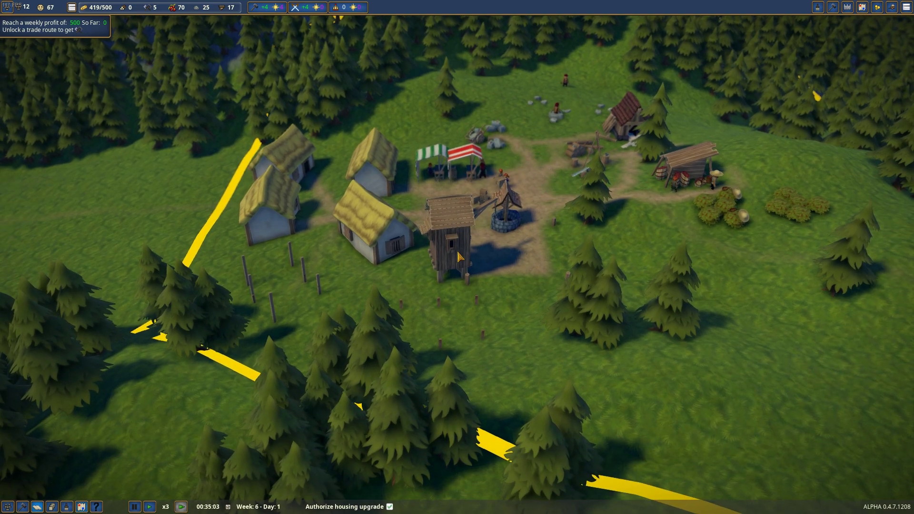
scroll(457, 258, "up", 5)
Open the finished market's details and inspect the villager under the red tent
left_click(410, 115)
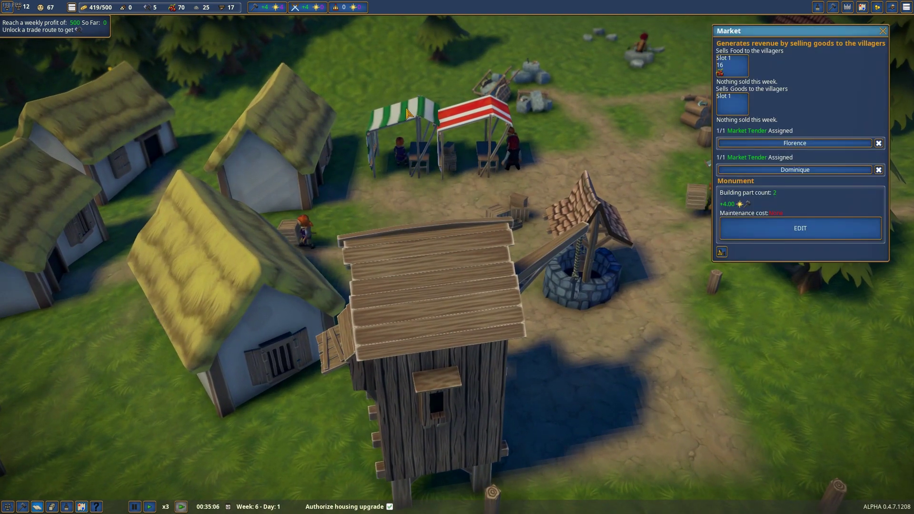
left_click_drag(409, 214, 458, 321)
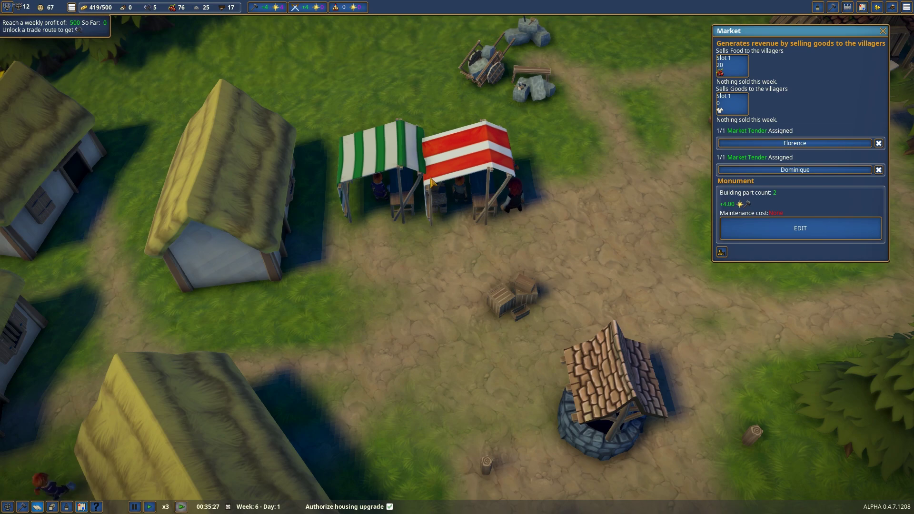
left_click(480, 202)
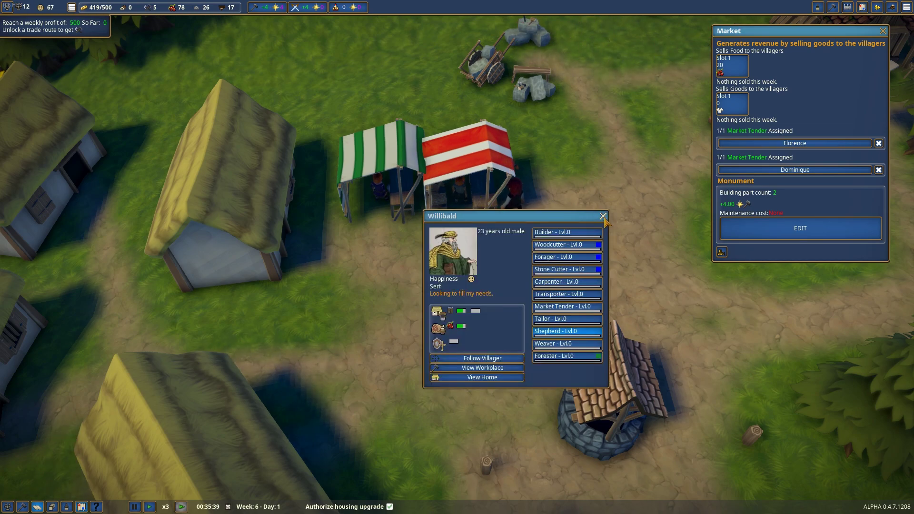
left_click(603, 216)
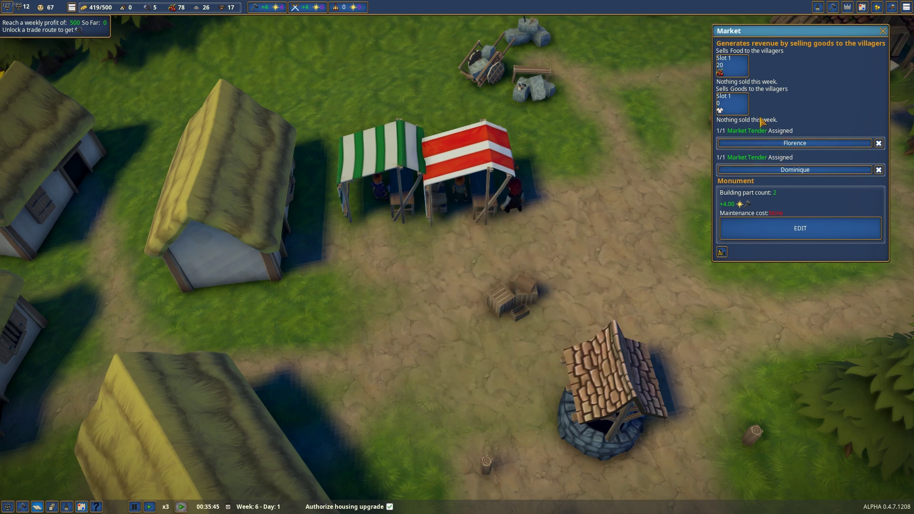
Check the sheep farm construction site, then bring the view back to the market
key("q")
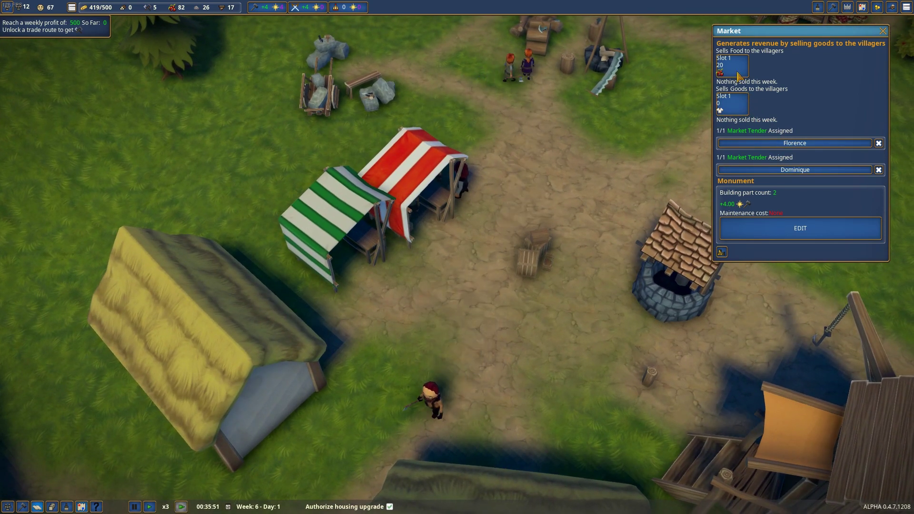
key("e")
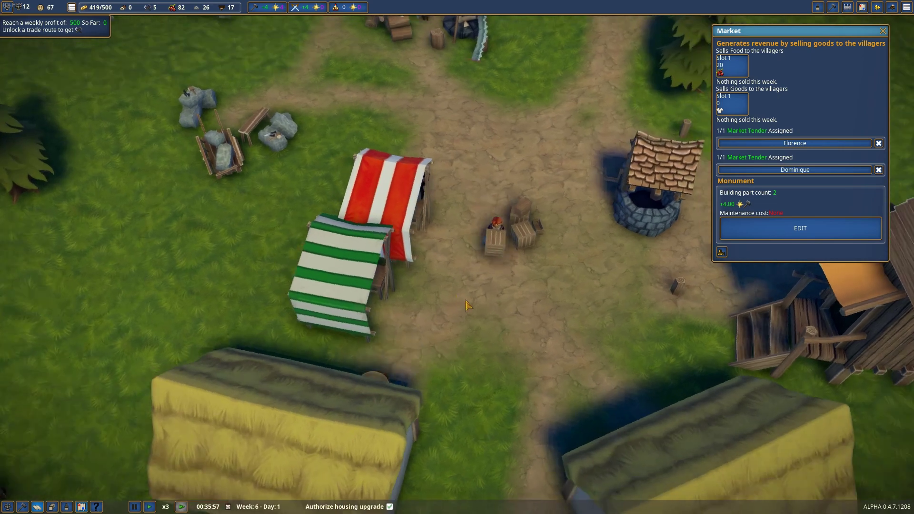
scroll(469, 307, "down", 5)
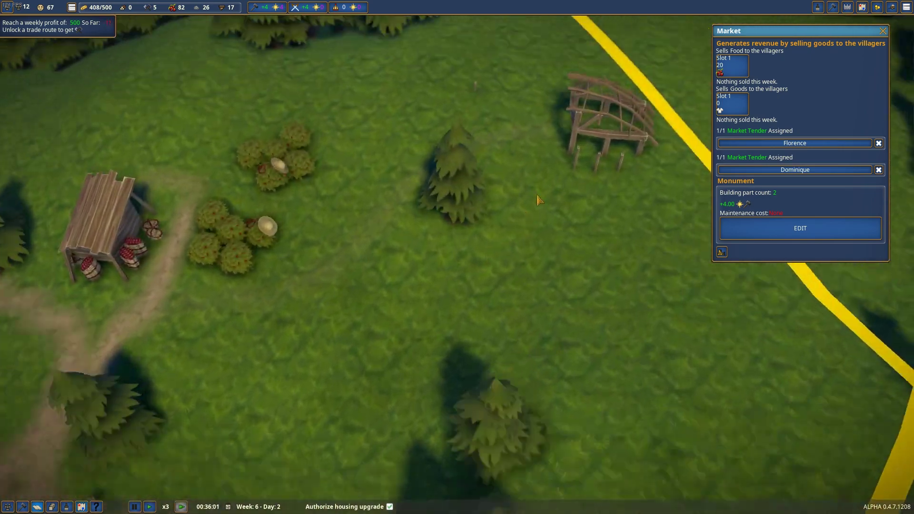
left_click(613, 179)
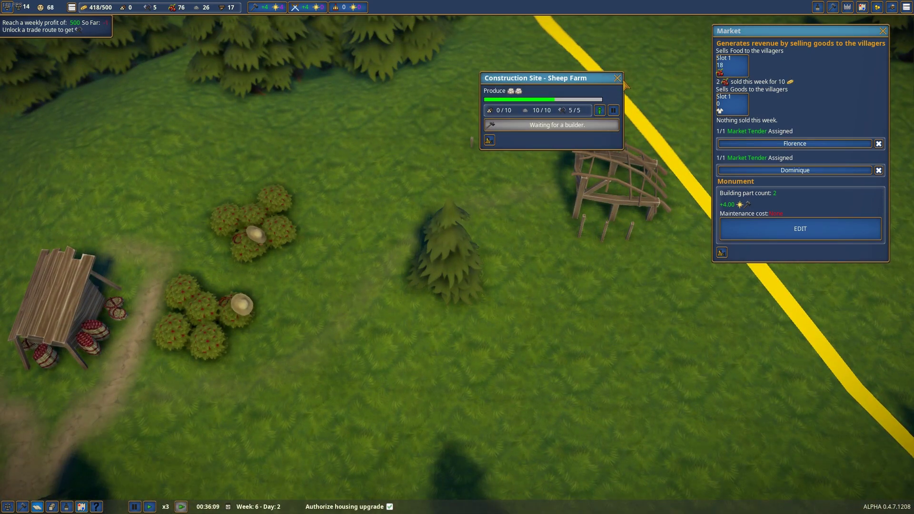
left_click(618, 77)
key("s")
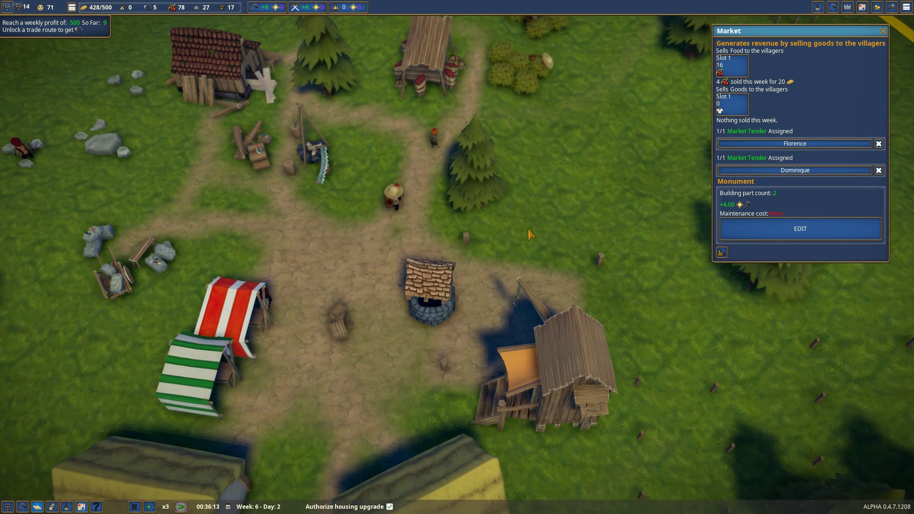
scroll(530, 235, "down", 4)
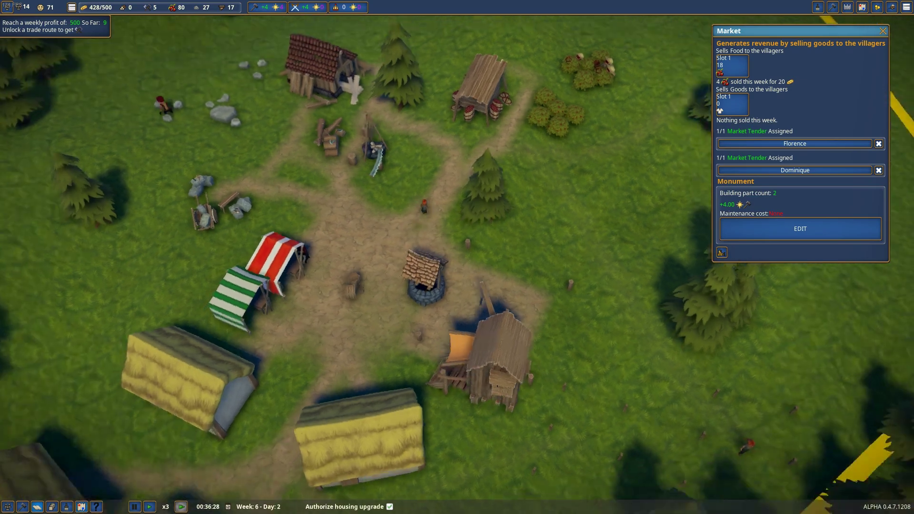
scroll(299, 262, "down", 5)
scroll(357, 285, "down", 5)
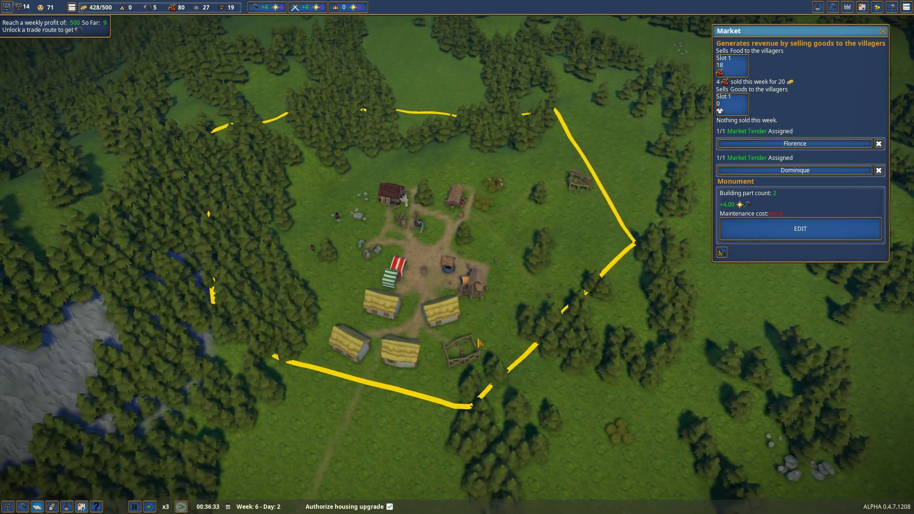
Rotate the camera around the village centre to view the whole village
key("q")
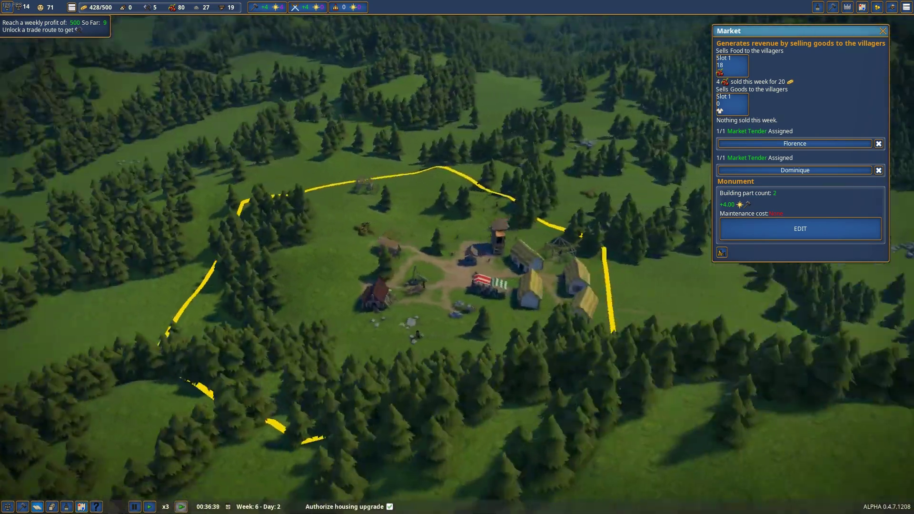
scroll(458, 286, "up", 5)
scroll(461, 305, "up", 4)
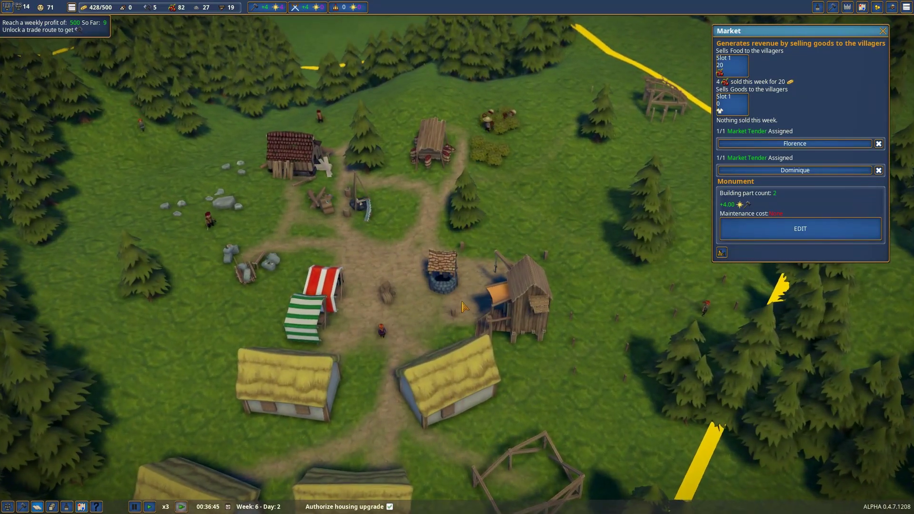
key("q")
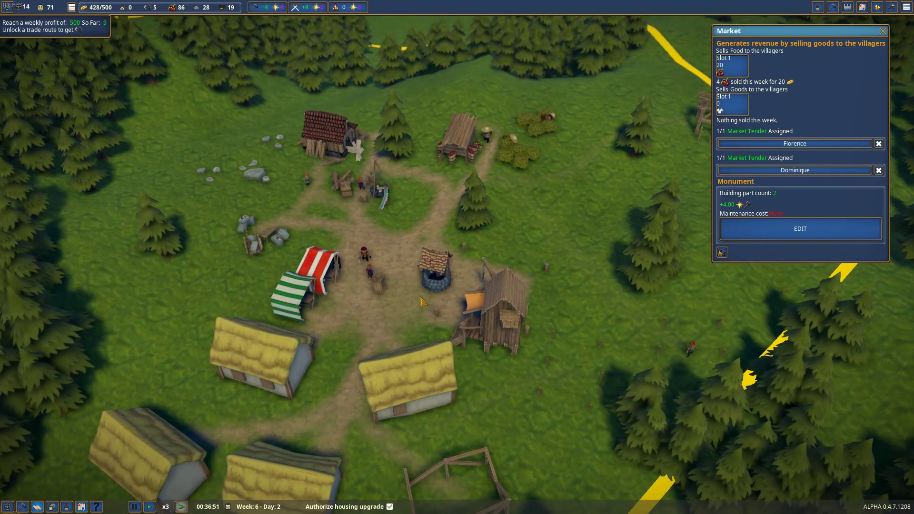